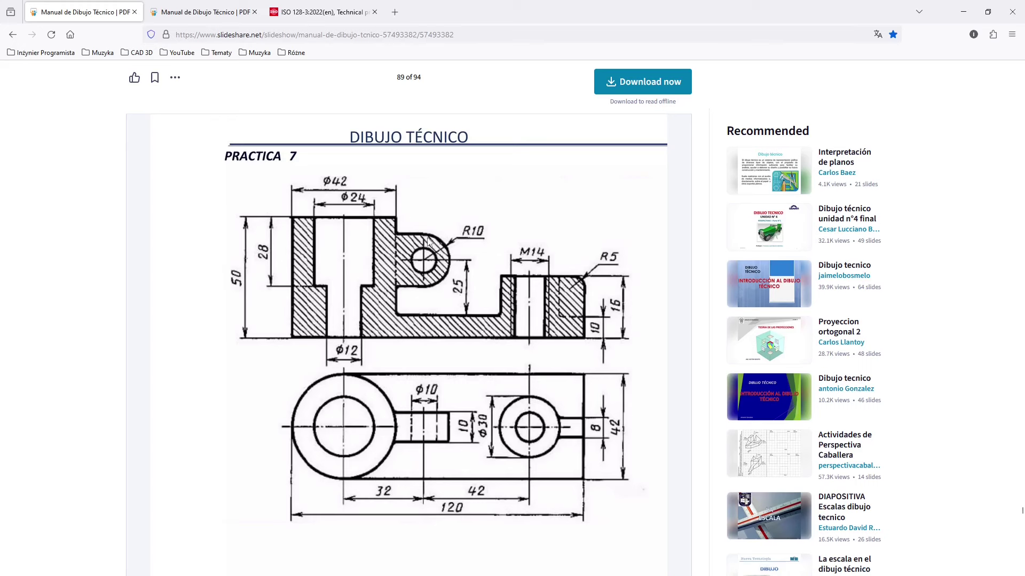
- Switch to the second copy of the Manual de Dibujo Técnico page and scroll through it
left_click(197, 12)
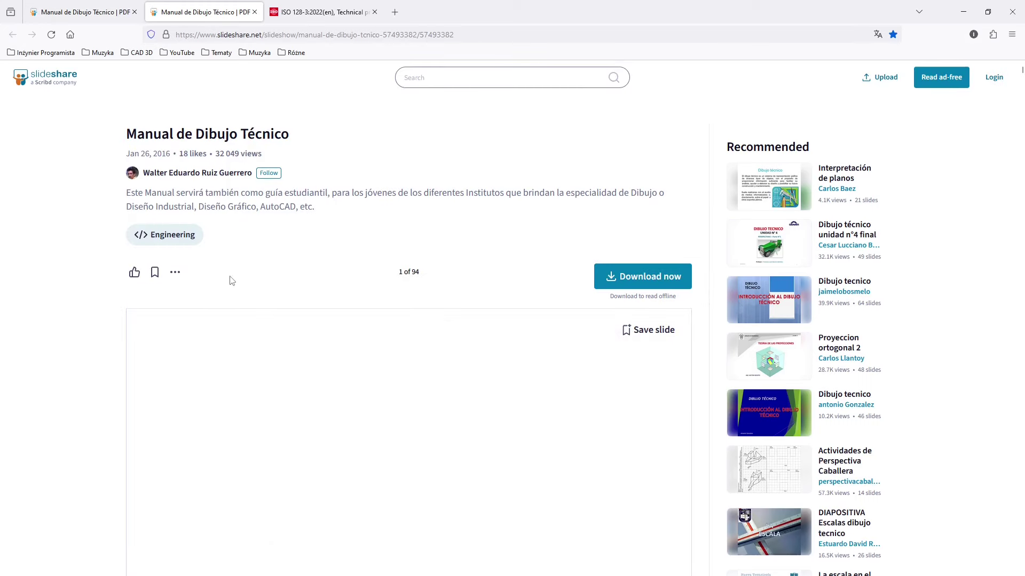
scroll(230, 278, "down", 3)
scroll(230, 276, "up", 3)
scroll(231, 276, "down", 4)
scroll(235, 278, "up", 3)
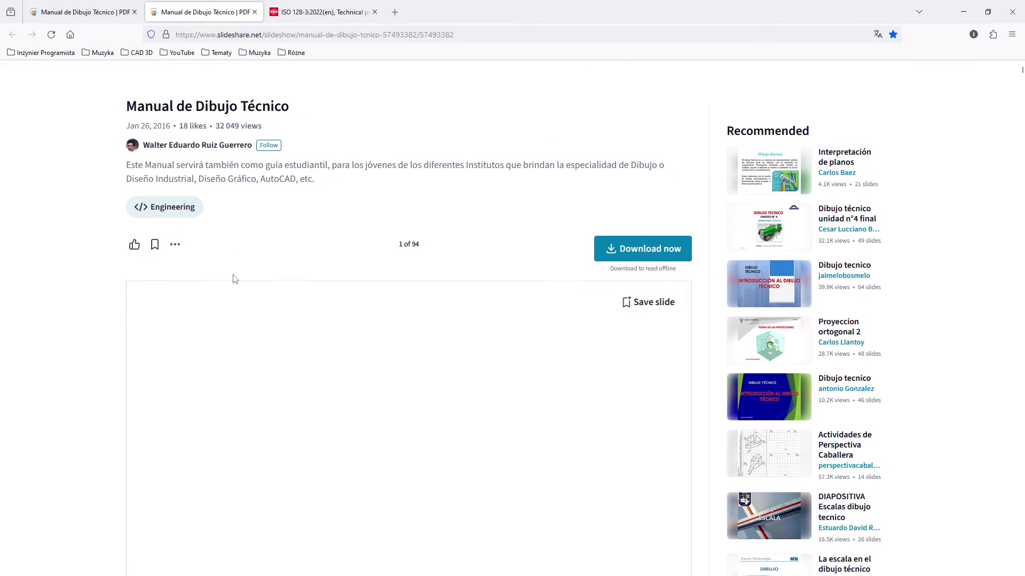
scroll(235, 280, "up", 1)
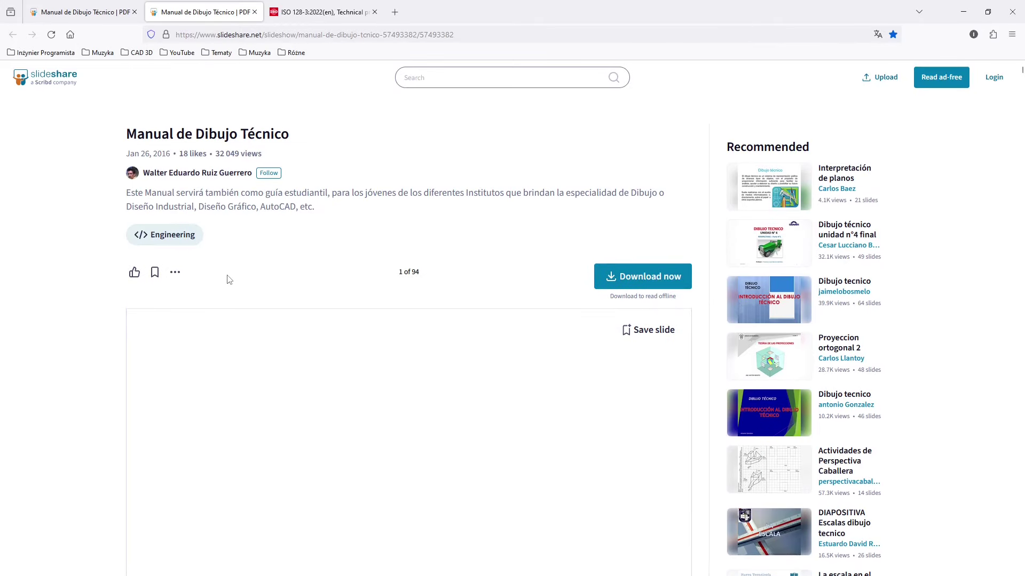
- Translate the page from Spanish (hiszpański) into Polish (polski)
left_click(877, 36)
left_click(822, 95)
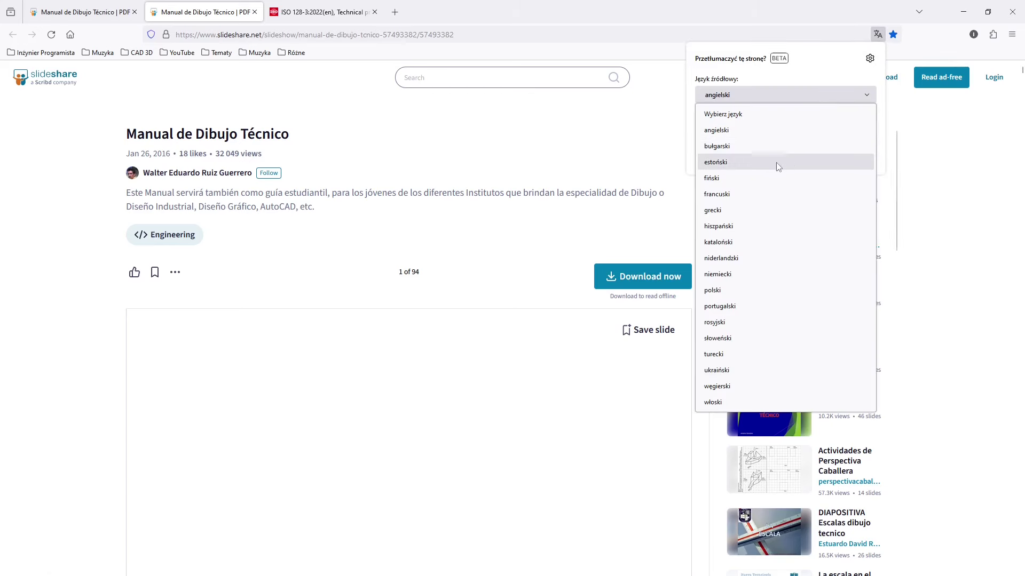
left_click(750, 227)
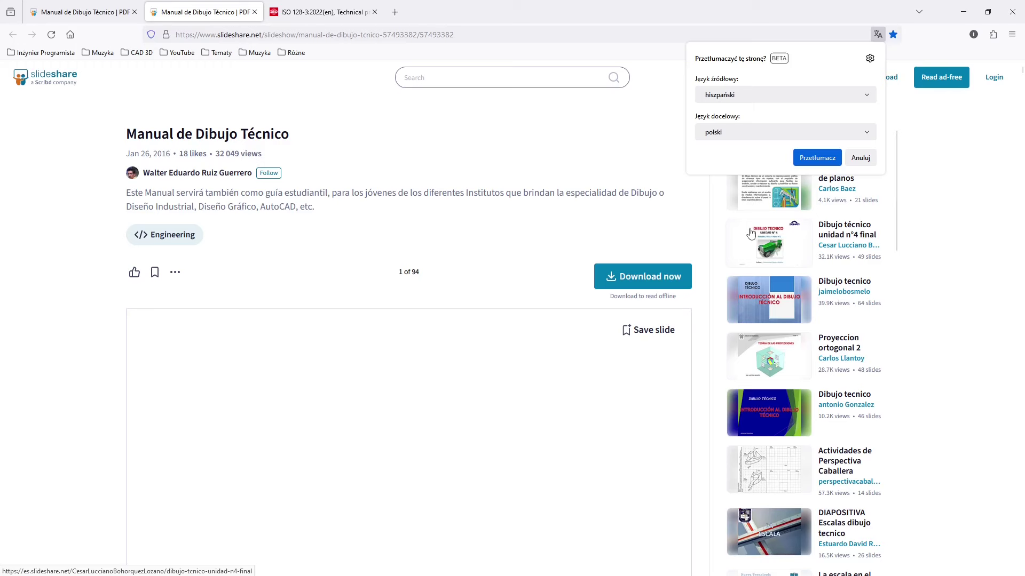
left_click(817, 158)
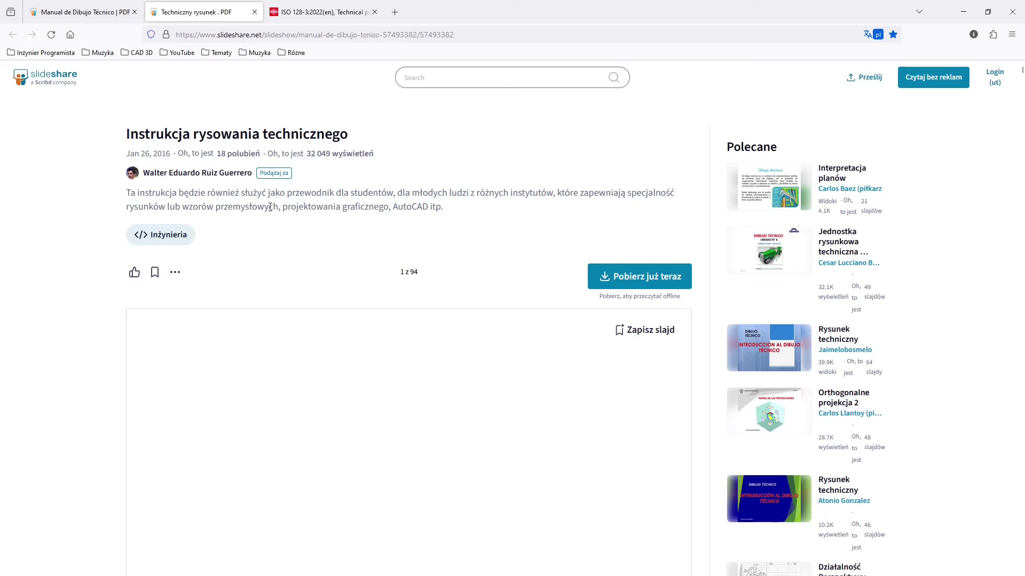
- Scroll down through the Polish-translated slides of the manual
scroll(428, 237, "down", 5)
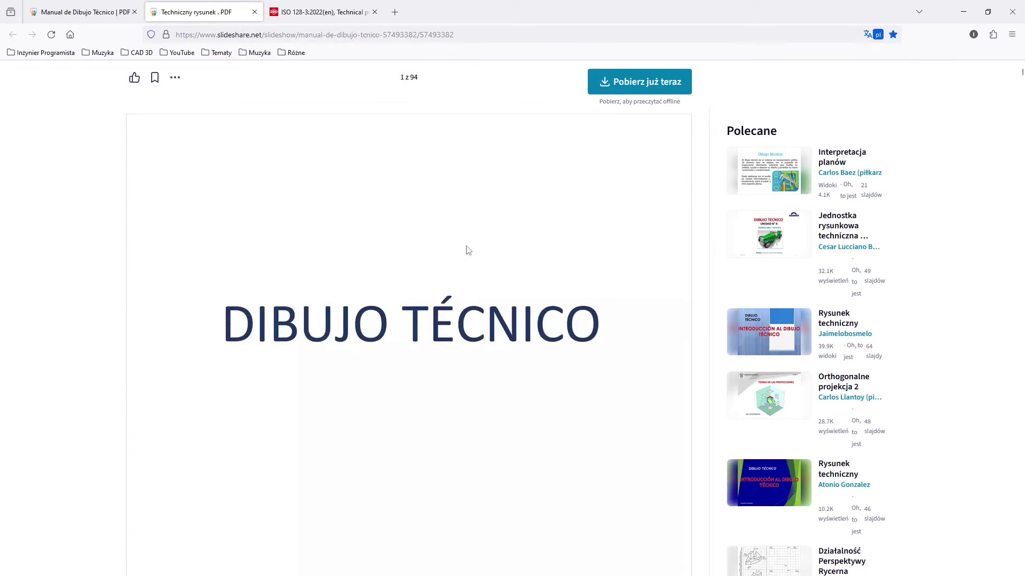
scroll(467, 251, "down", 5)
scroll(501, 256, "down", 5)
scroll(528, 258, "down", 3)
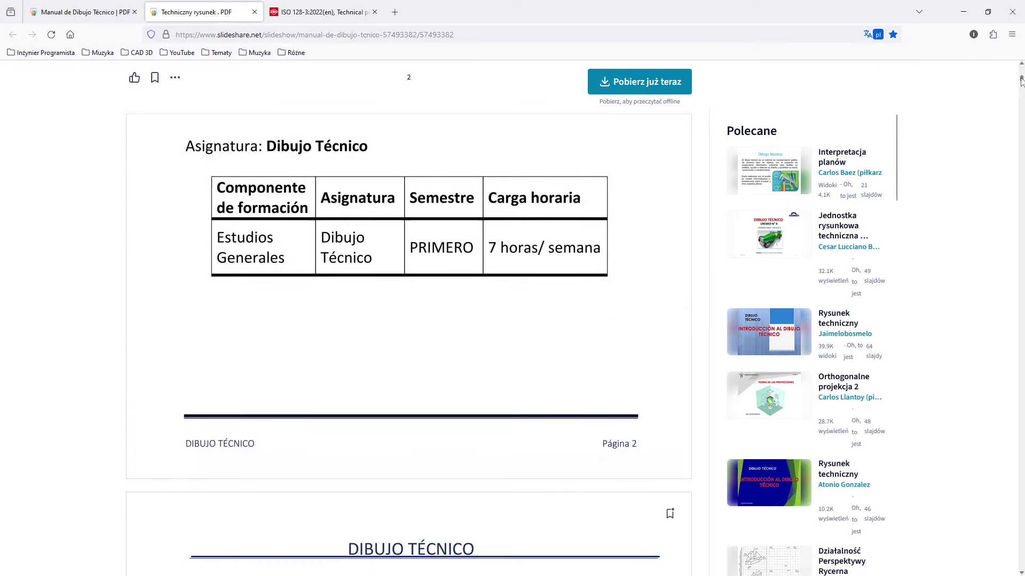
left_click_drag(1021, 80, 1021, 100)
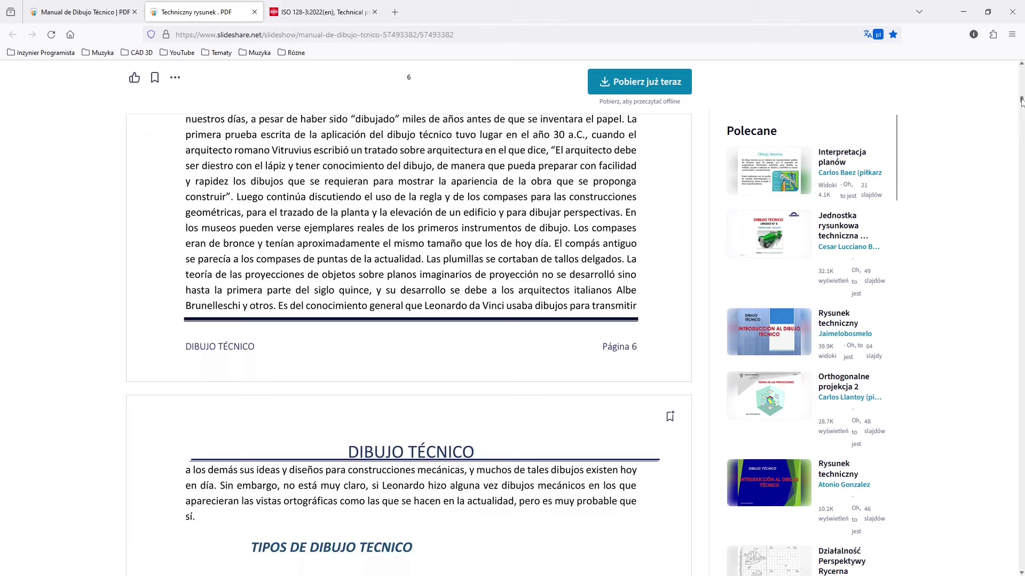
left_click_drag(1021, 101, 1019, 236)
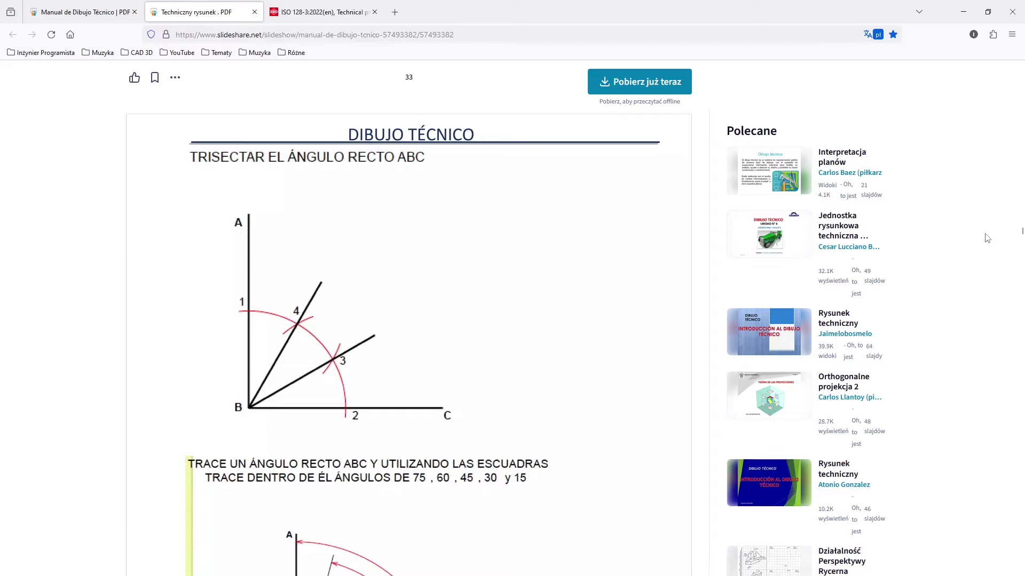
- Scroll back up and close the Polish-translated copy of the manual
mouse_move(1020, 234)
left_mouse_down()
mouse_move(1020, 261)
mouse_move(1010, 194)
mouse_move(1020, 69)
left_mouse_up()
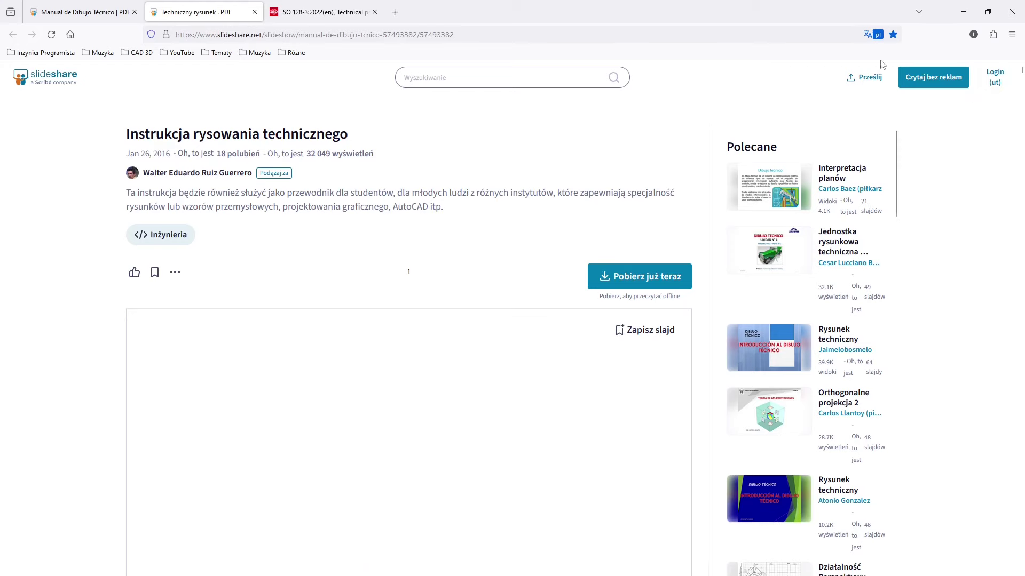
left_click(868, 34)
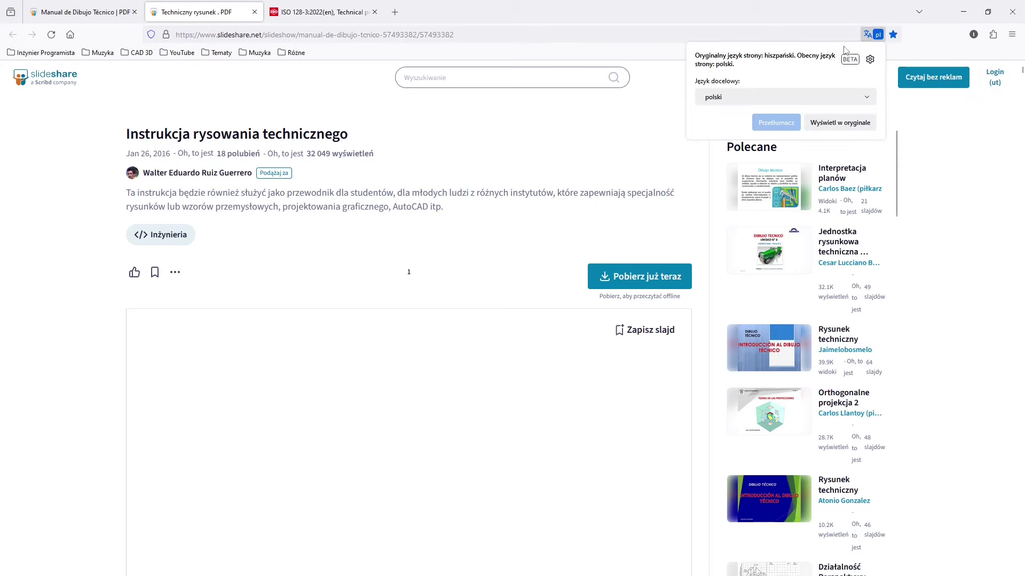
middle_click(220, 18)
- Return to the Manual de Dibujo Técnico tab and scroll to page 89's Practica 7 drawing
left_click(100, 16)
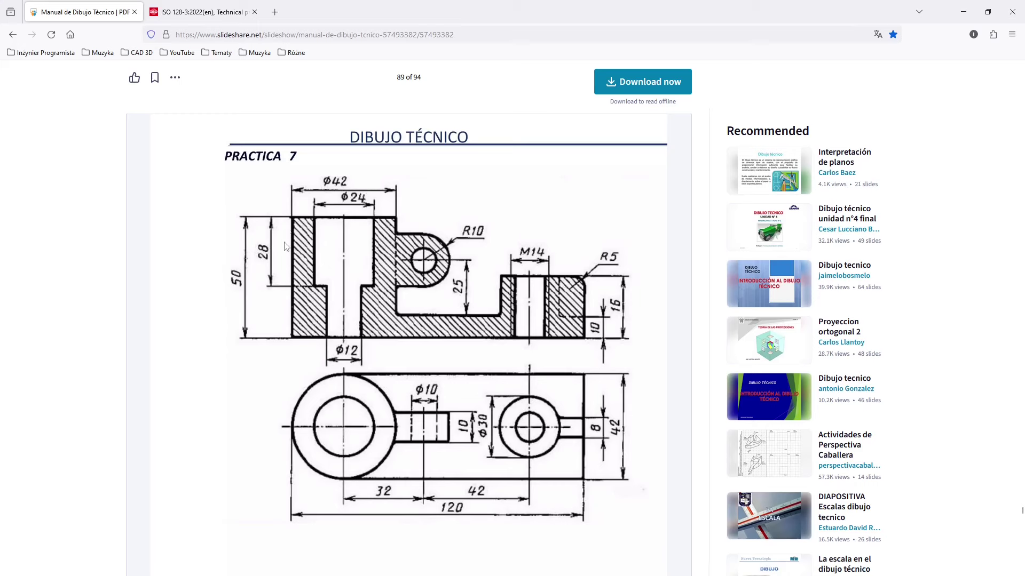
scroll(559, 365, "up", 5)
scroll(559, 365, "down", 6)
scroll(559, 365, "down", 5)
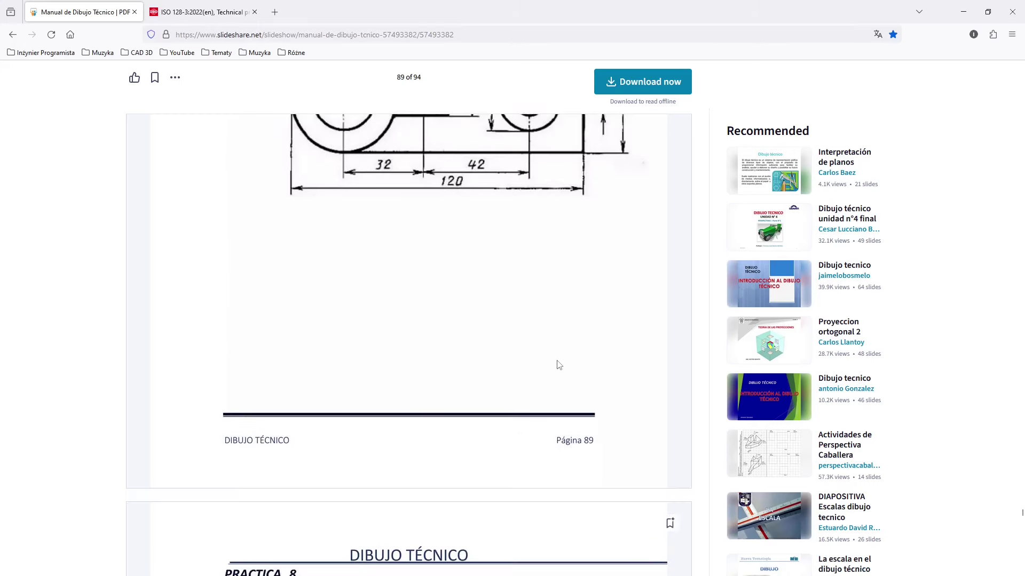
scroll(558, 365, "up", 5)
scroll(557, 365, "up", 4)
scroll(555, 365, "down", 3)
scroll(553, 365, "down", 2)
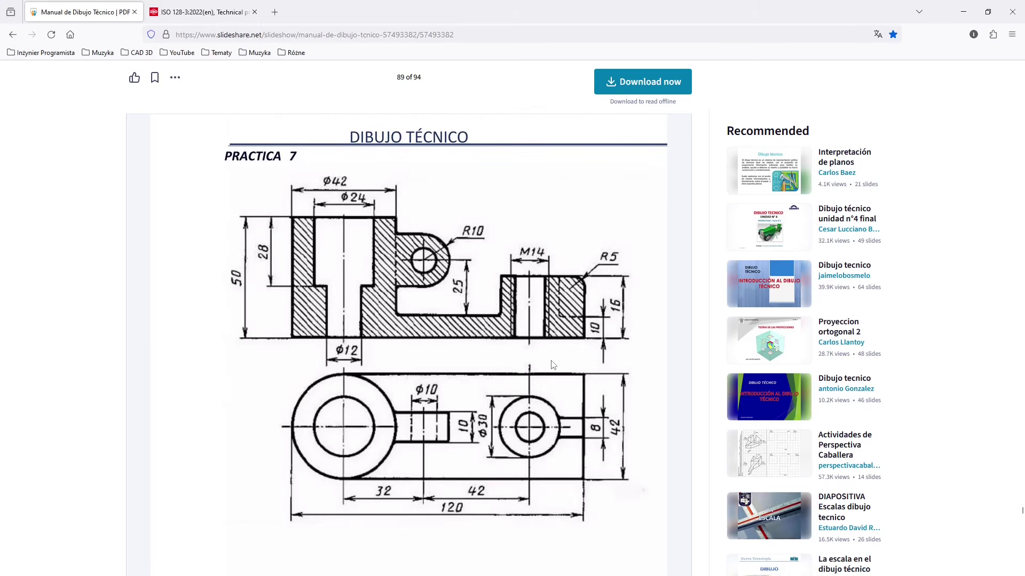
scroll(554, 365, "up", 1)
scroll(554, 365, "down", 1)
- Switch to the ISO 128-3 tab and open section 6.1 General on cuts and sections
left_click(192, 13)
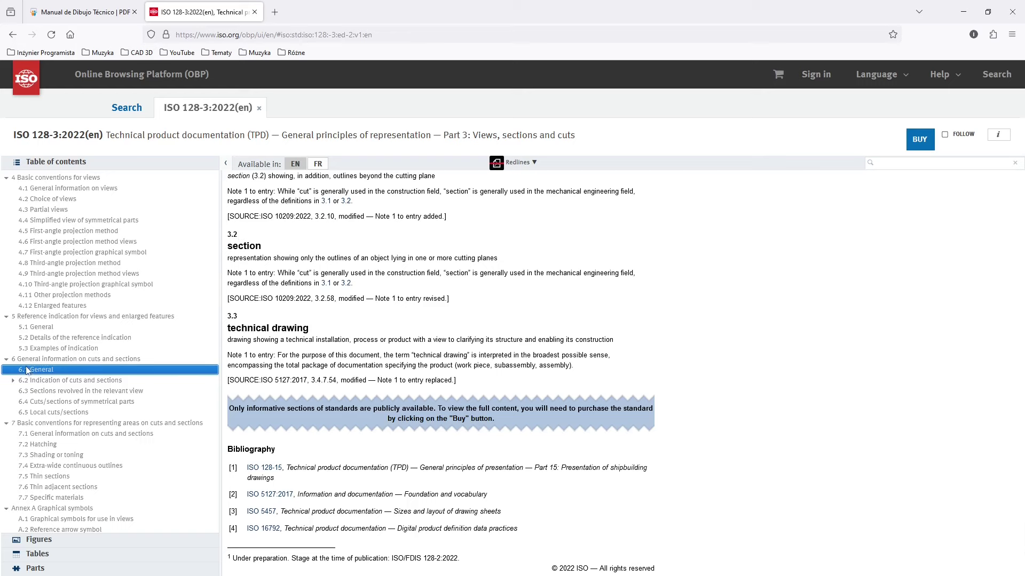
left_click(29, 374)
left_click(29, 373)
- Return to the manual tab and minimize the Photos viewer showing rys.png
left_click(105, 16)
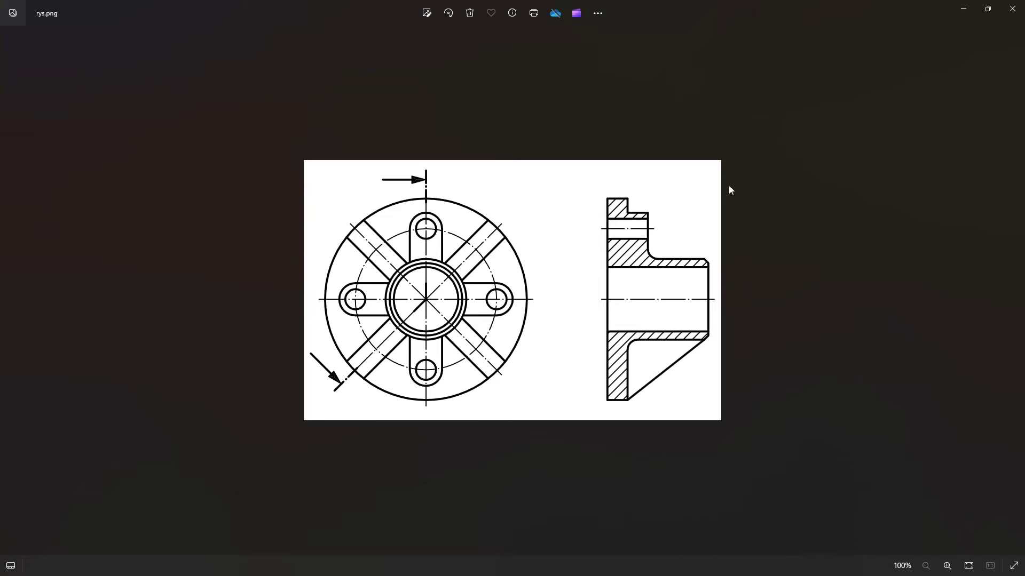
left_click(963, 9)
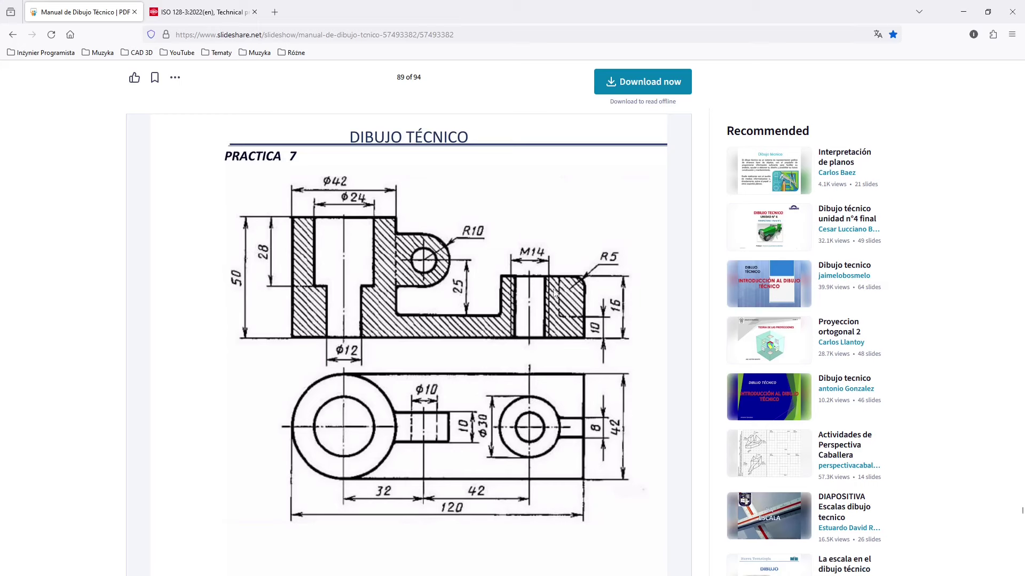
- After studying the Practica 7 drawing, switch to the ISO 128-3 standard page
left_click(200, 12)
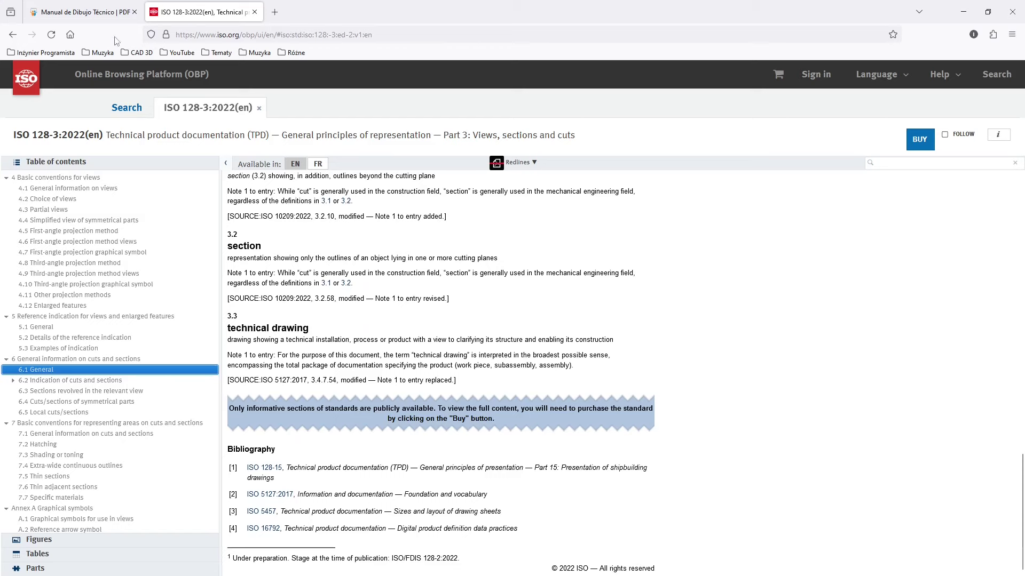
- Go back to the SlideShare manual tab showing Practica 7 on page 89
left_click(92, 13)
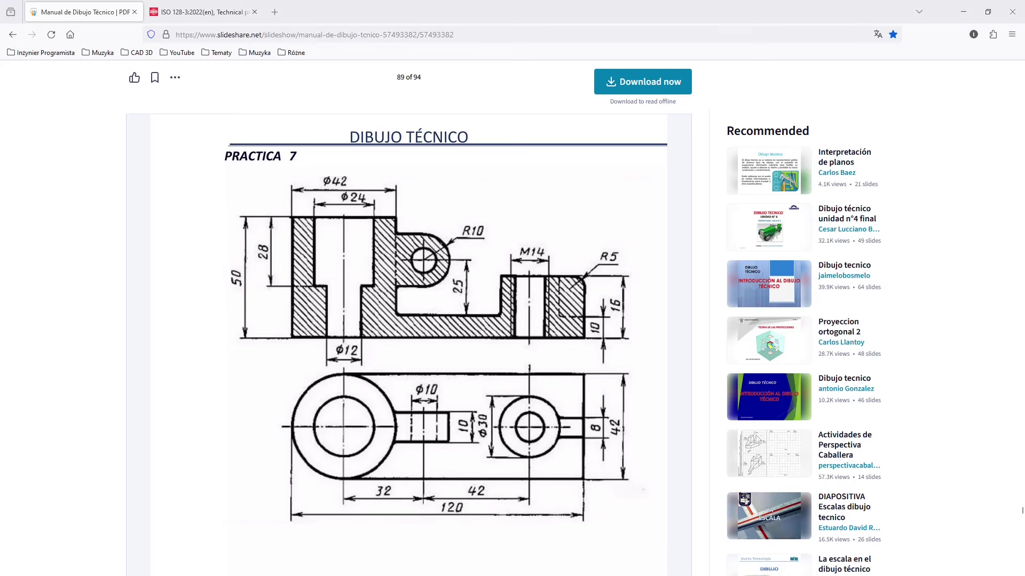
- Alt+Tab over to Windows Photos showing the rys.png four-hole flange drawing
key("alt+Tab")
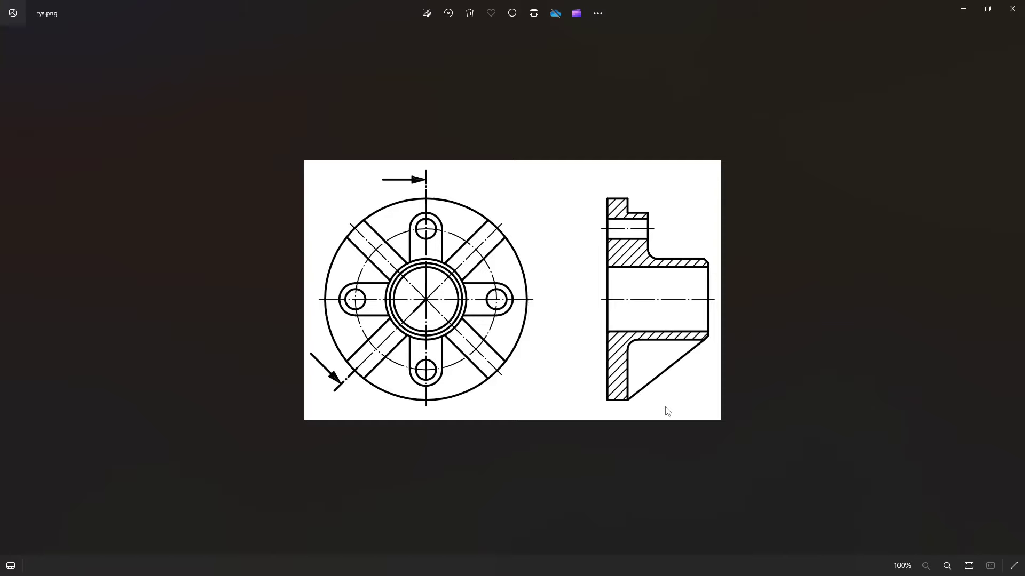
- Close the Windows Photos viewer displaying rys.png
left_click(1013, 9)
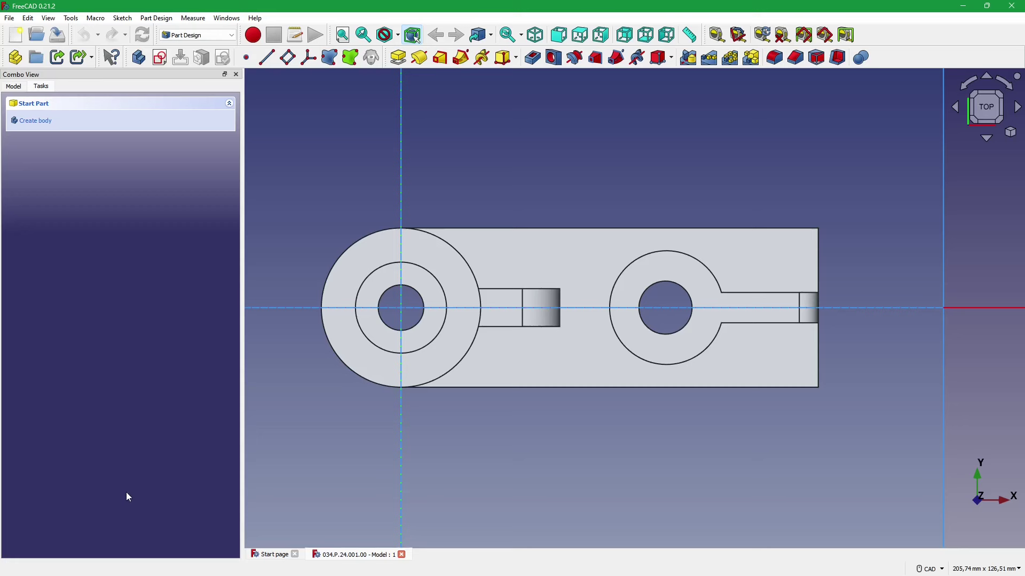
- Select and inspect the bore edges of the boss in the bracket model
left_click(399, 286)
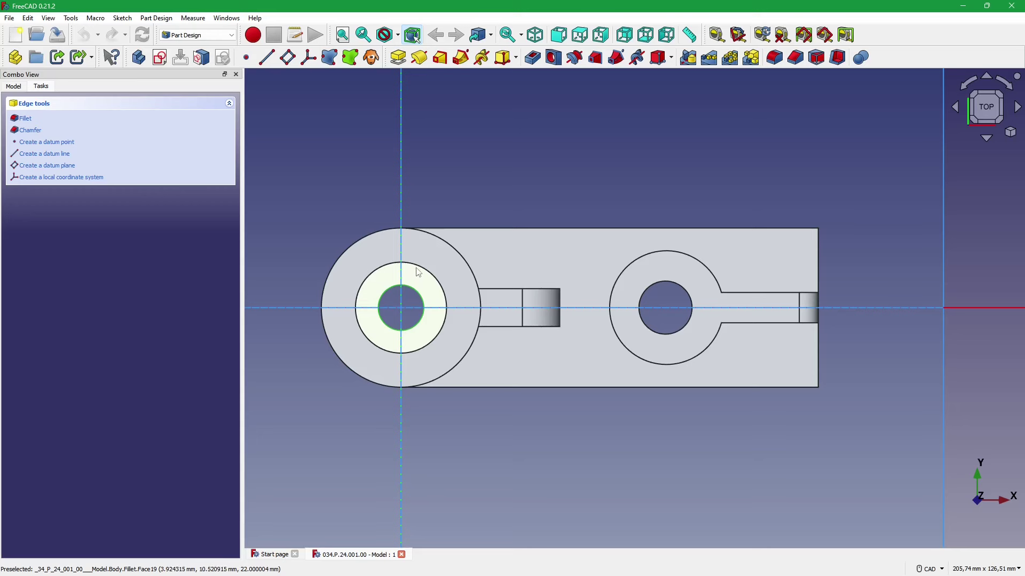
left_click(419, 294)
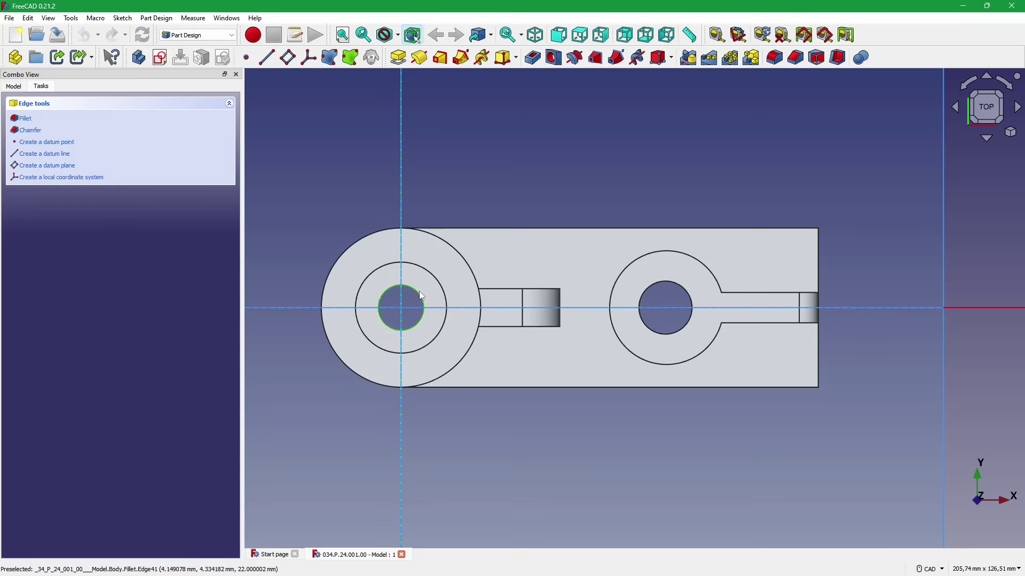
left_click(419, 293)
left_click(418, 292)
left_click(430, 273)
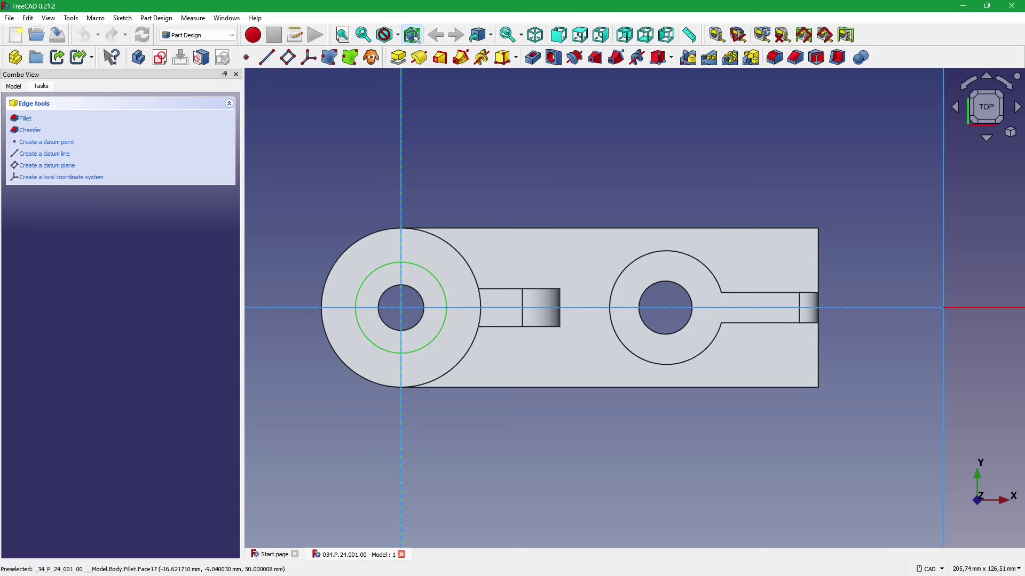
- Glance at the reference drawing, then create a new empty document, Unnamed1
key("alt+Tab")
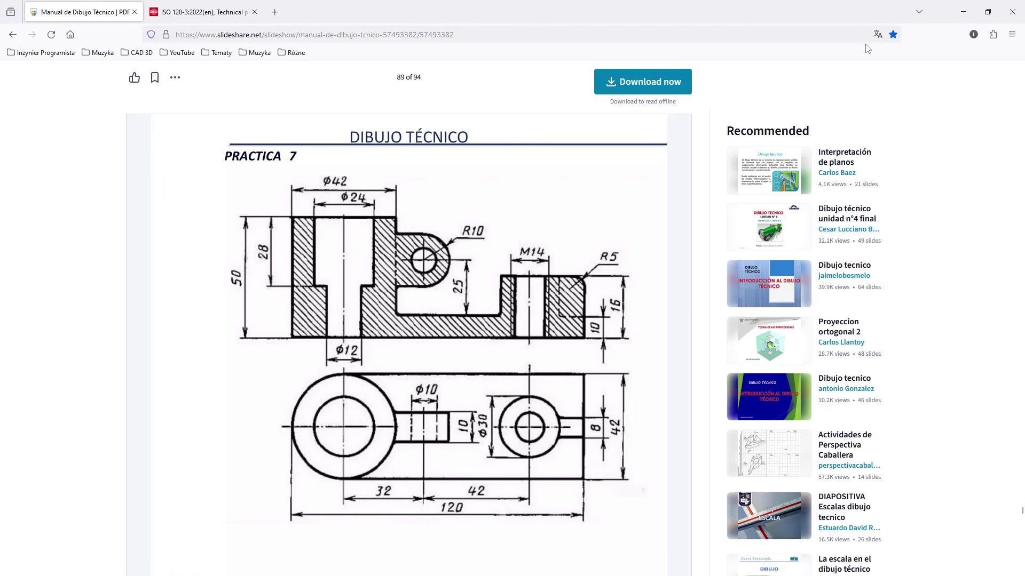
left_click(963, 12)
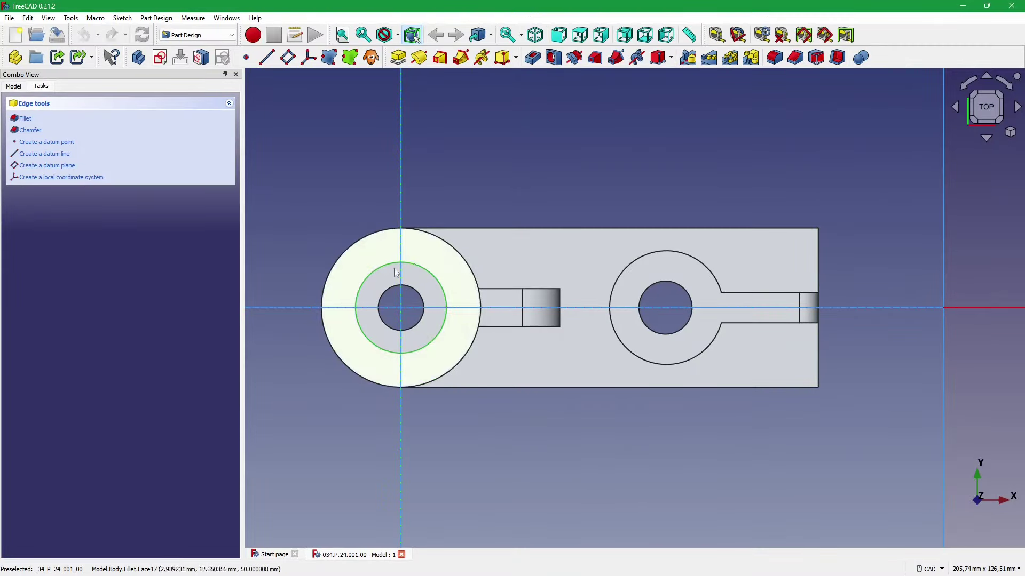
left_click(299, 202)
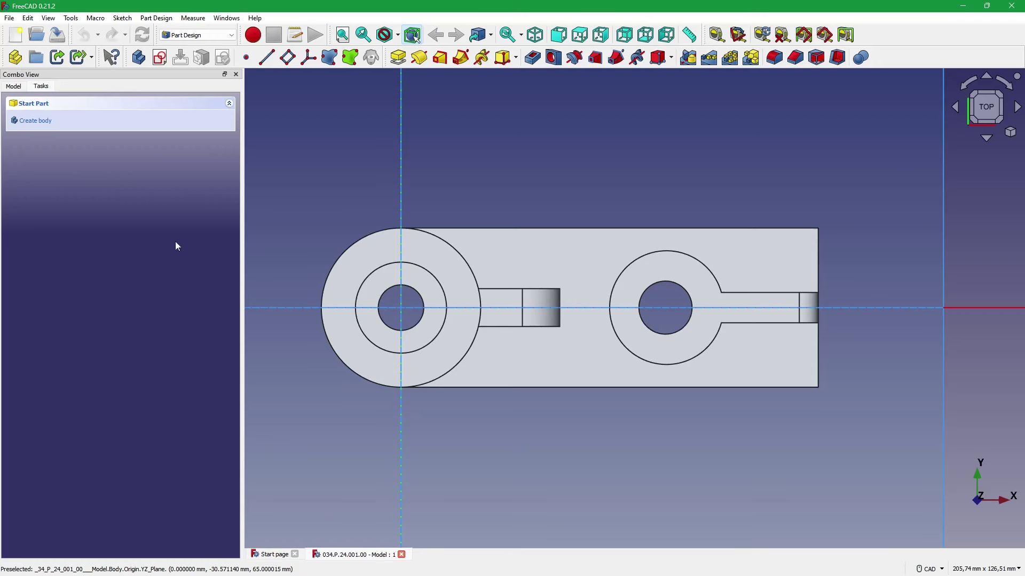
left_click(16, 34)
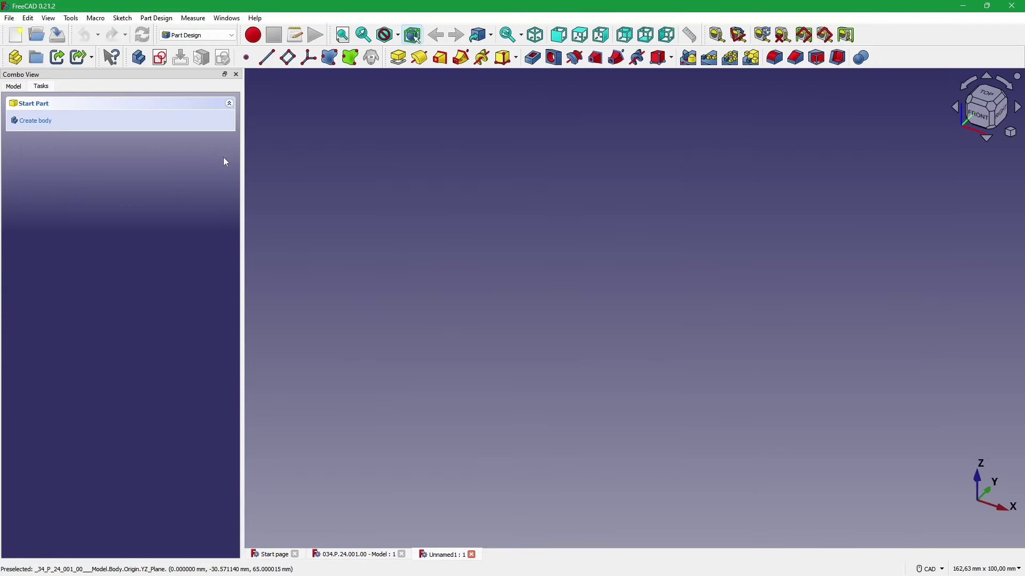
- Close the 034.P.24.001.00 model and Start page, then open a new sketch on the XZ-plane
left_click(402, 556)
left_click(295, 555)
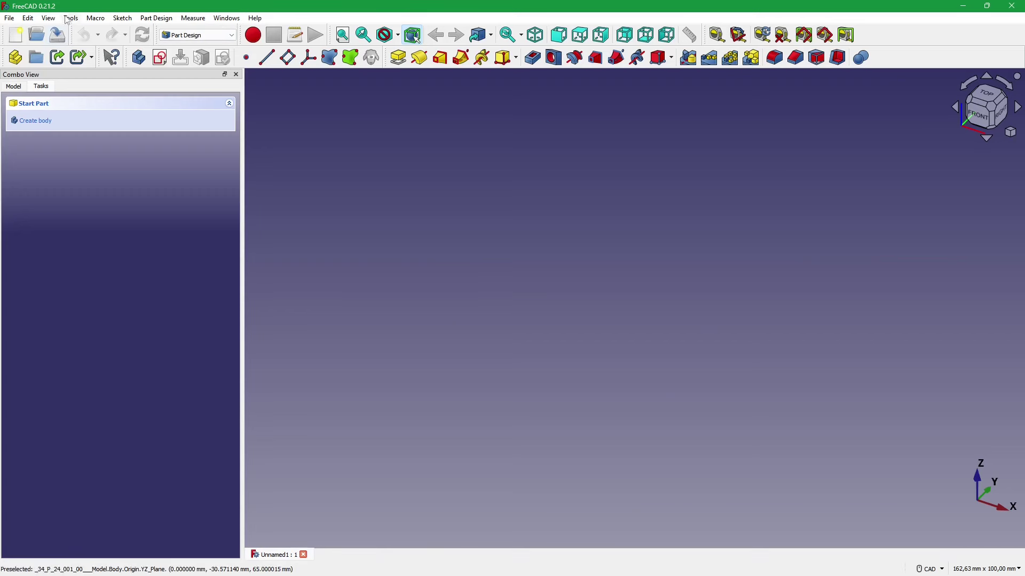
left_click(166, 63)
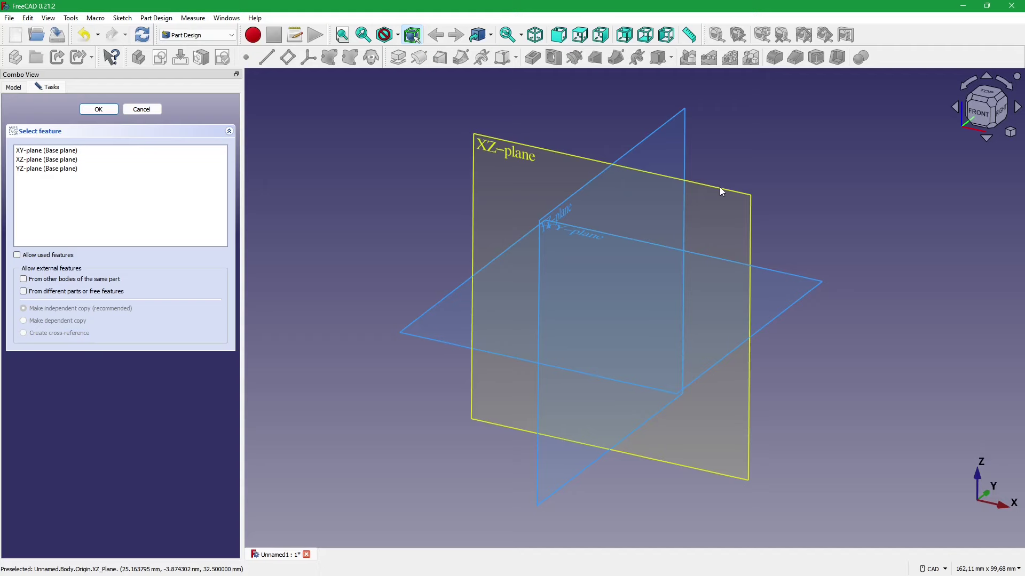
left_click(720, 188)
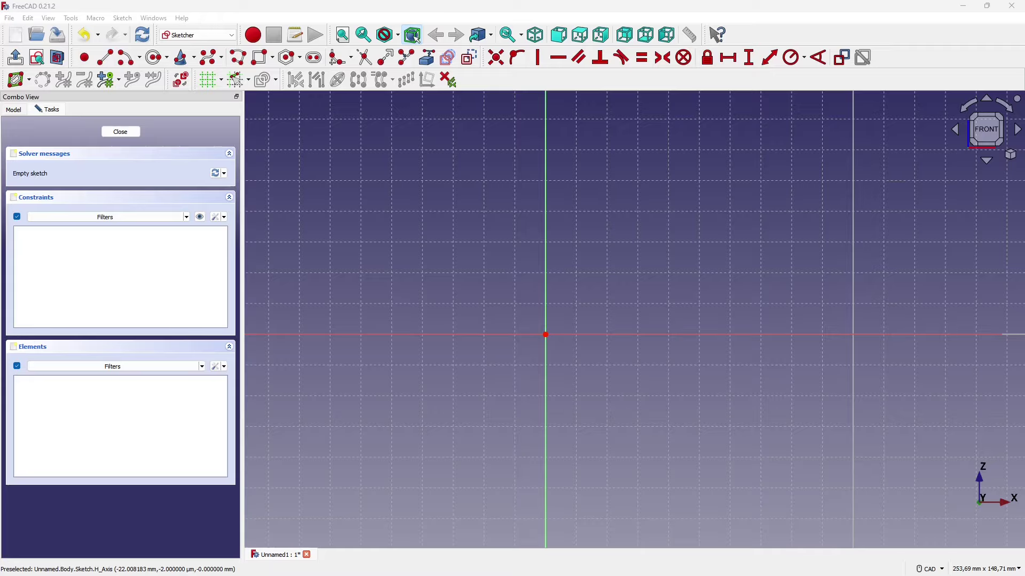
key("alt+Tab")
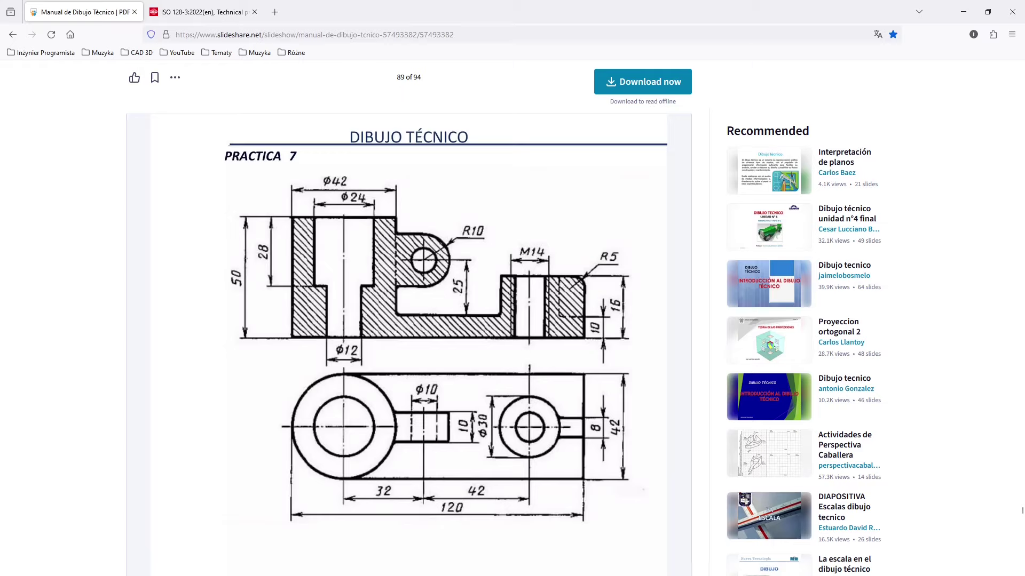
key("alt+Tab")
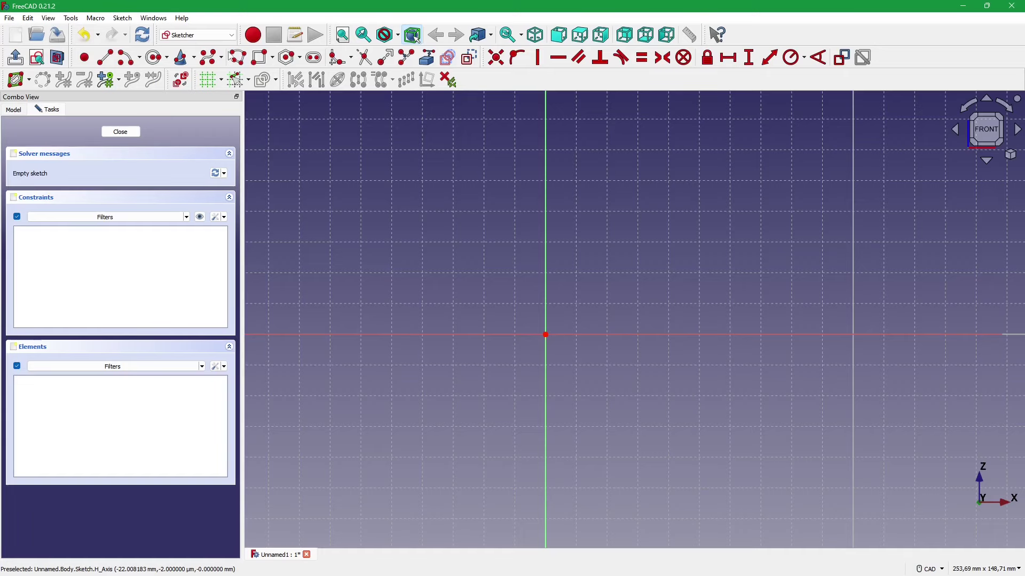
left_click(260, 61)
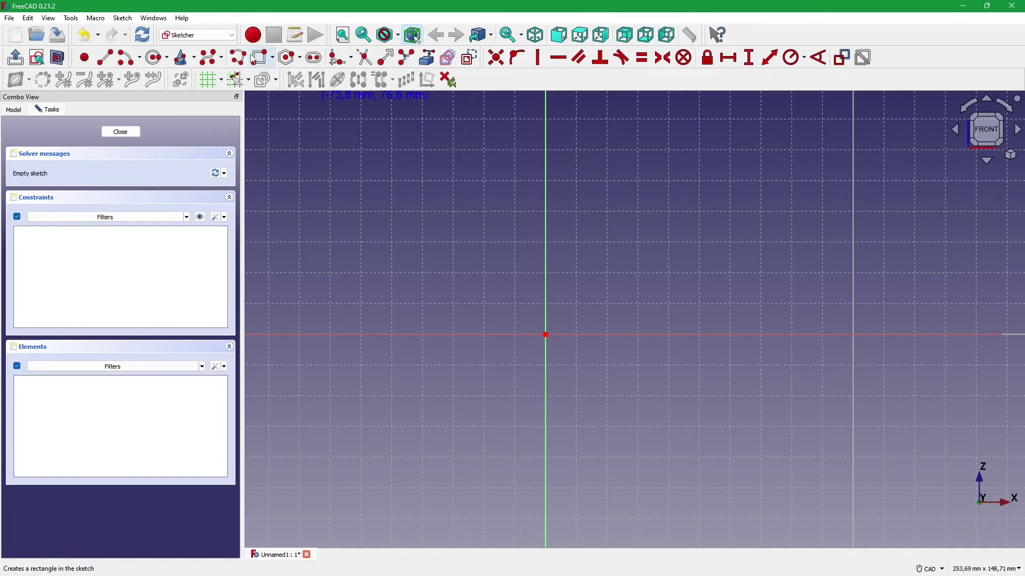
- Draw a rectangle with one corner at the sketch origin
left_click(545, 334)
left_click(937, 309)
scroll(434, 380, "down", 1)
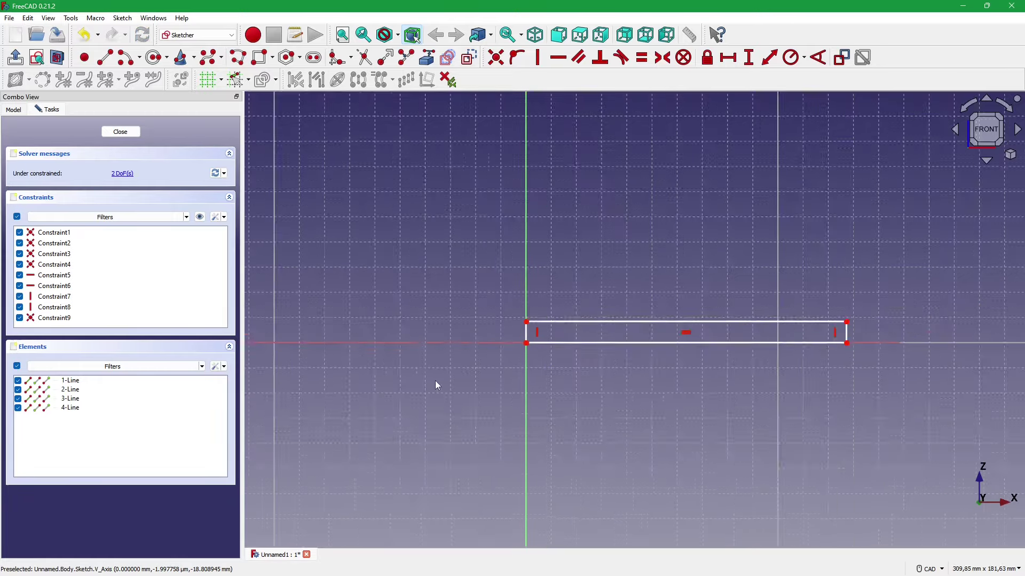
scroll(466, 376, "down", 1)
mouse_move(467, 376)
middle_mouse_down()
mouse_move(379, 384)
mouse_move(452, 300)
middle_mouse_up()
- Constrain the rectangle's right edge to 10 mm and place the label below it
left_click(768, 58)
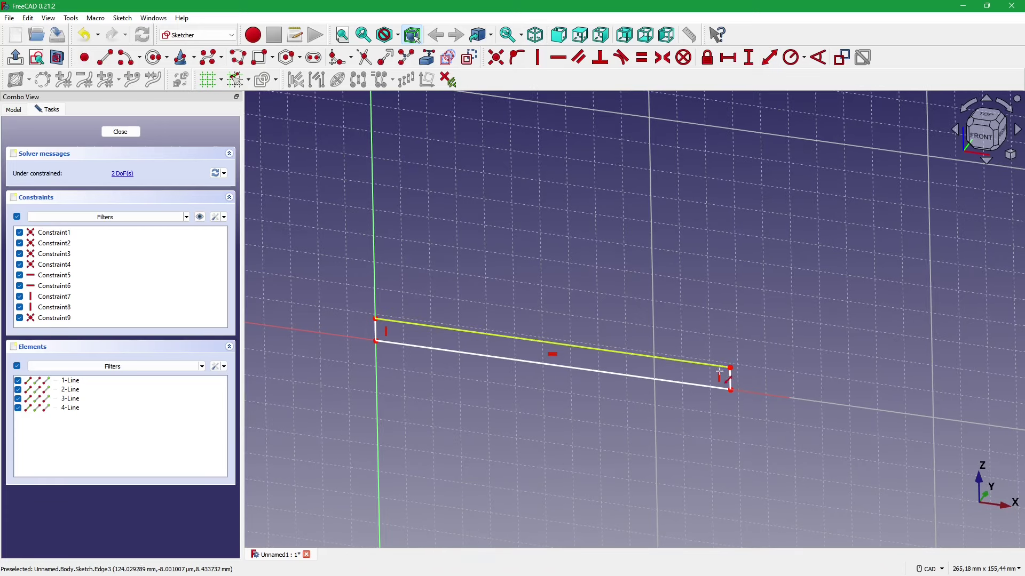
left_click(729, 375)
type("10")
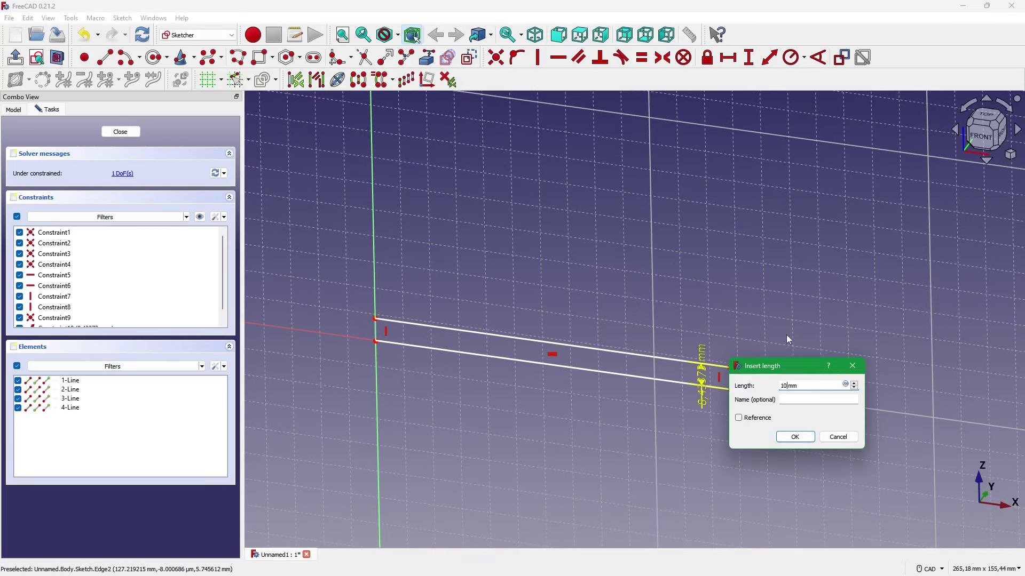
key("Return")
left_click_drag(750, 391, 758, 430)
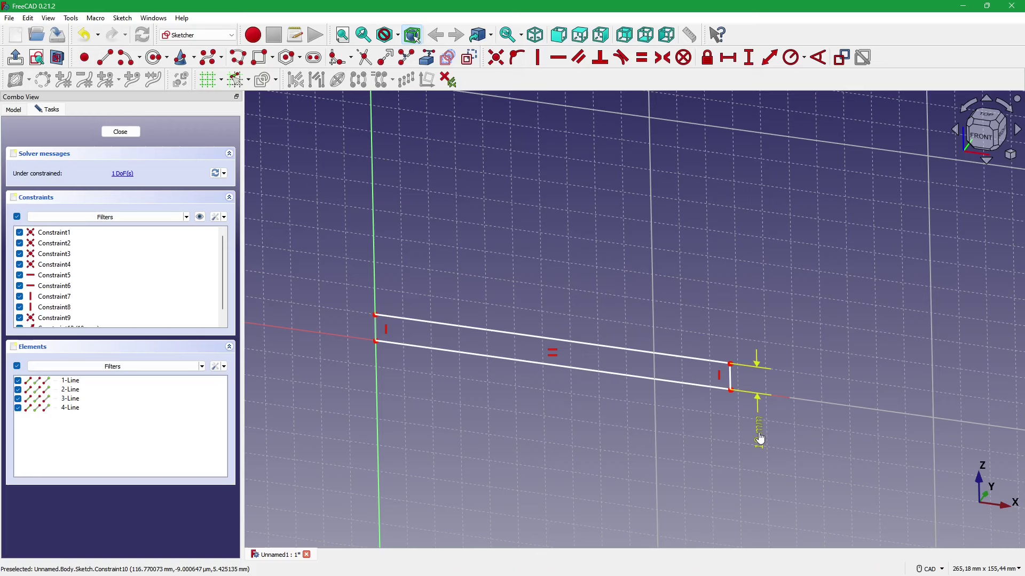
- Constrain the bottom edge to 99 mm, tidy the labels, and check the reference drawing
left_click(771, 63)
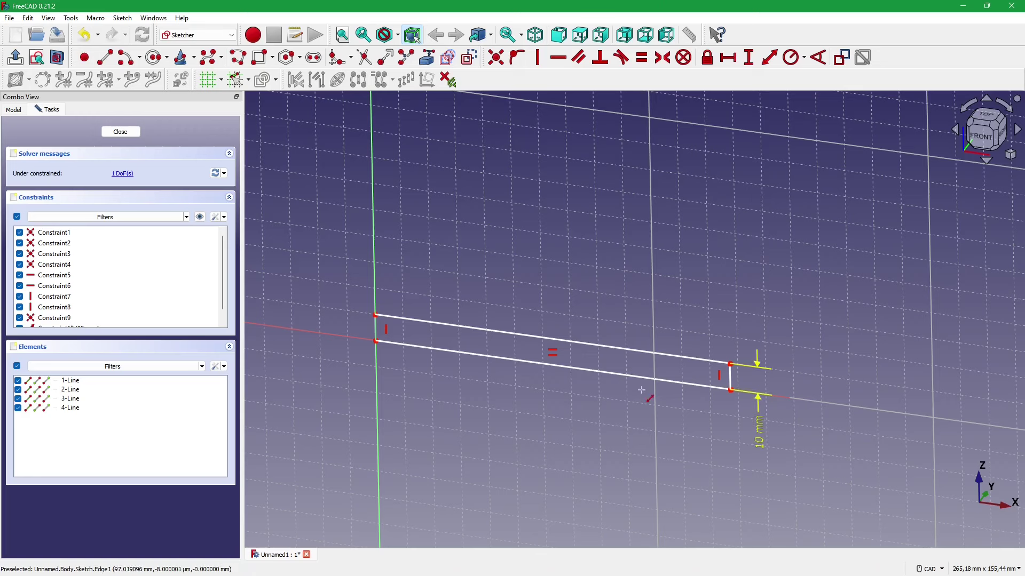
left_click(662, 383)
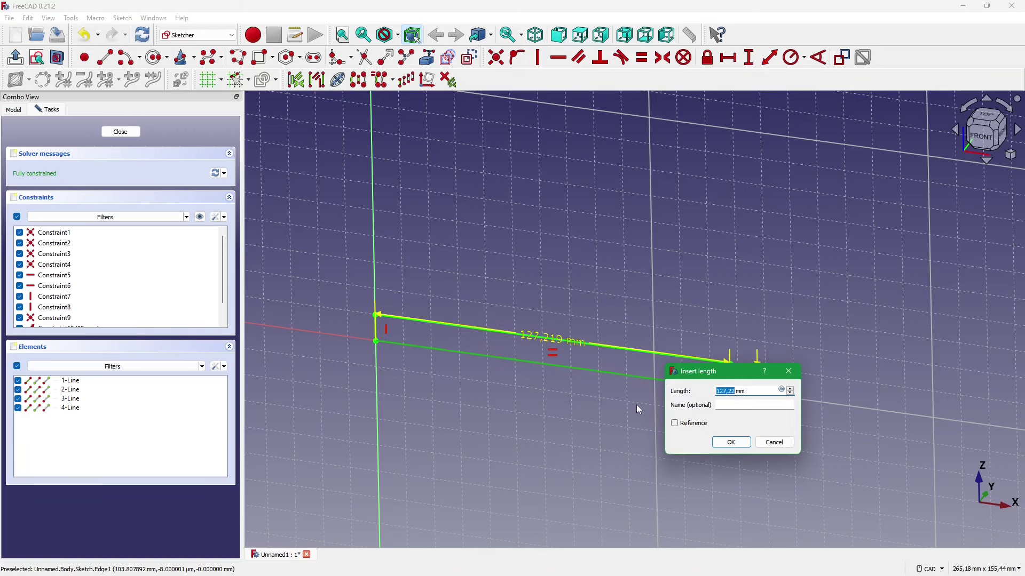
type("99")
key("Return")
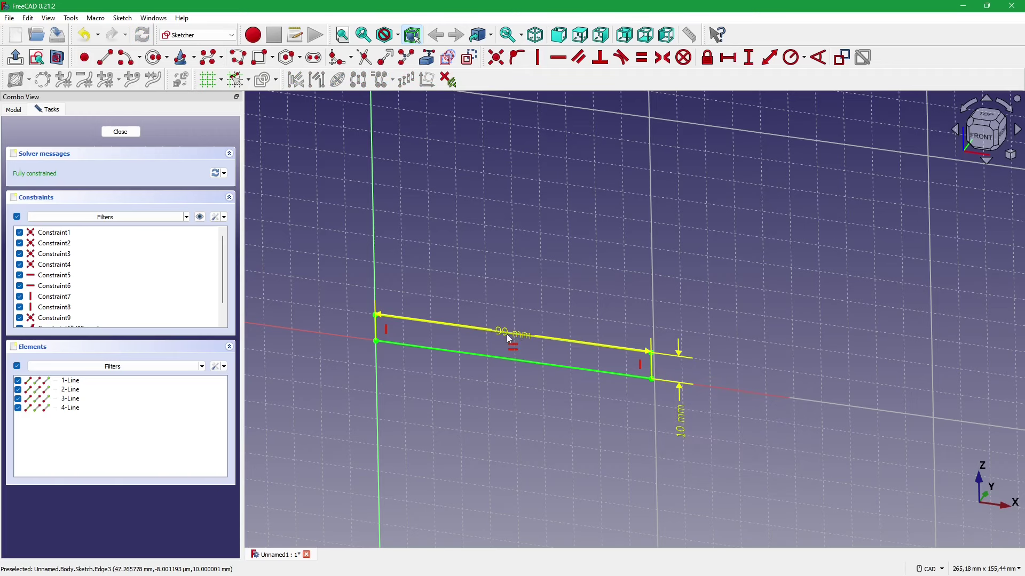
left_click_drag(508, 333, 518, 398)
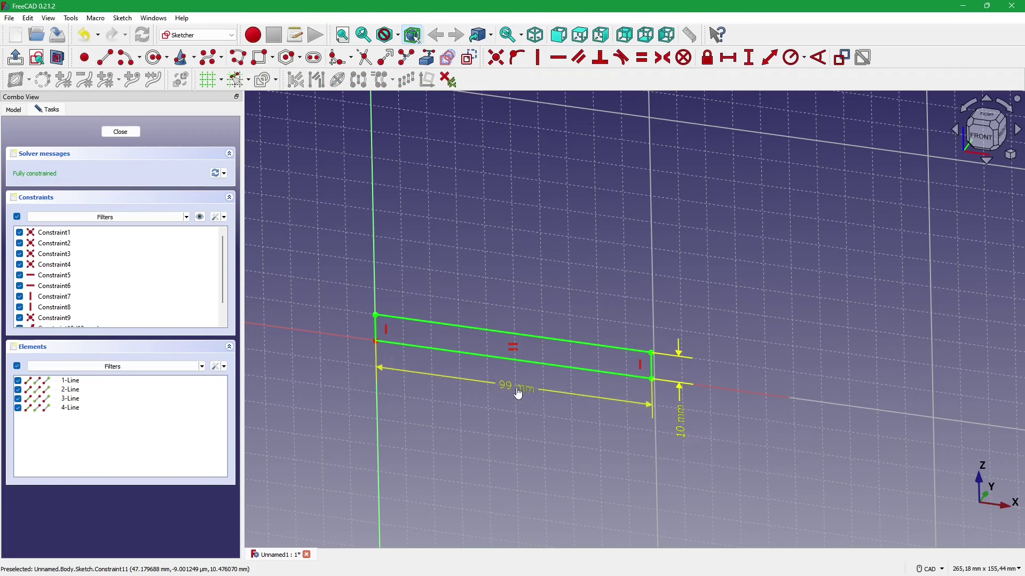
left_click_drag(683, 422, 693, 421)
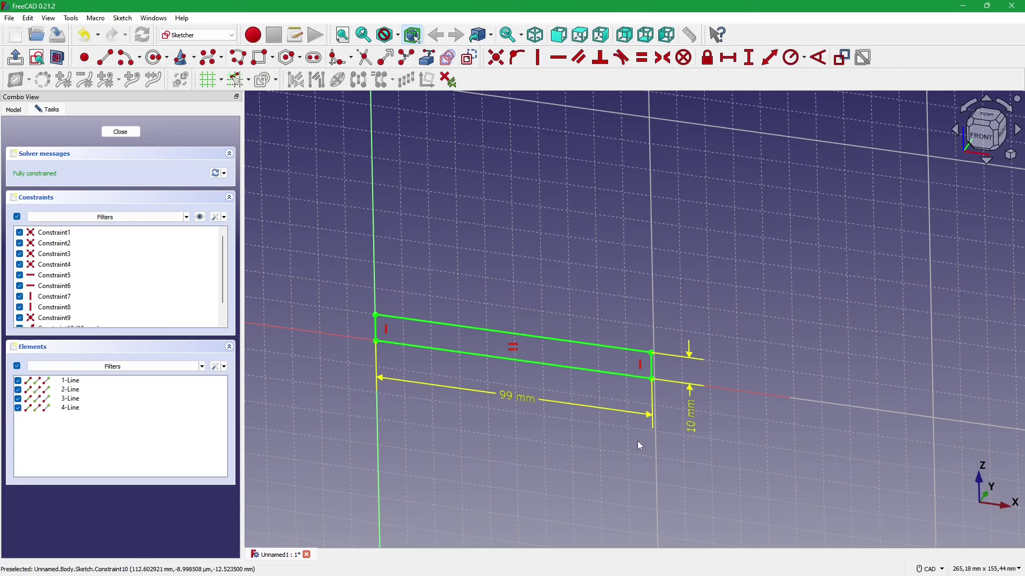
scroll(310, 281, "up", 2)
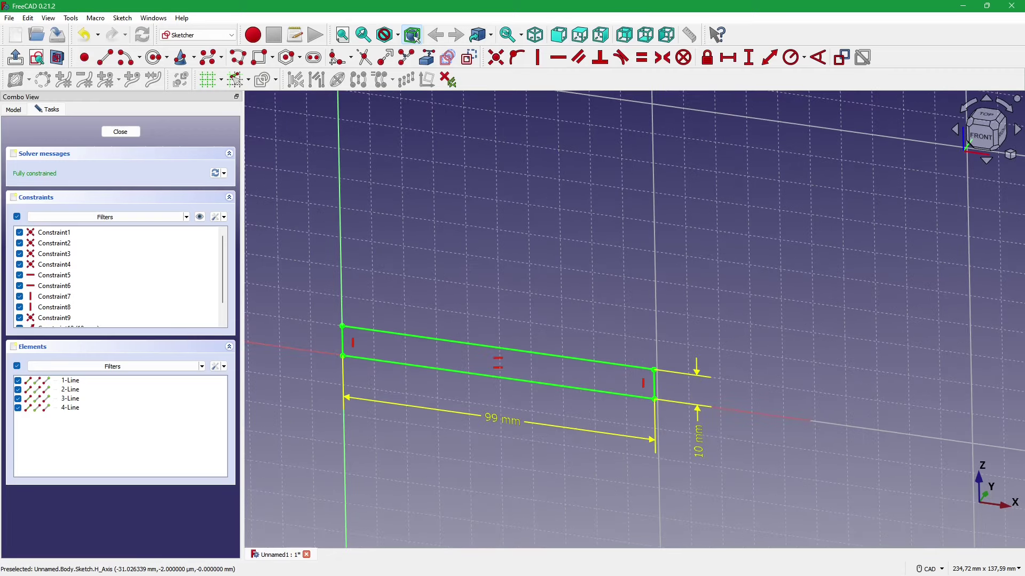
key("alt+Tab")
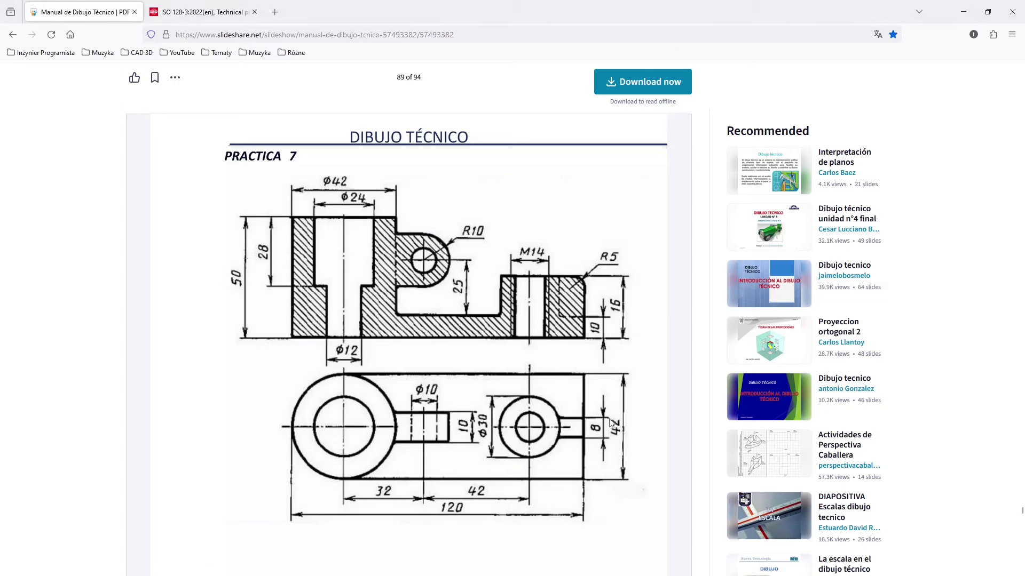
left_click(968, 11)
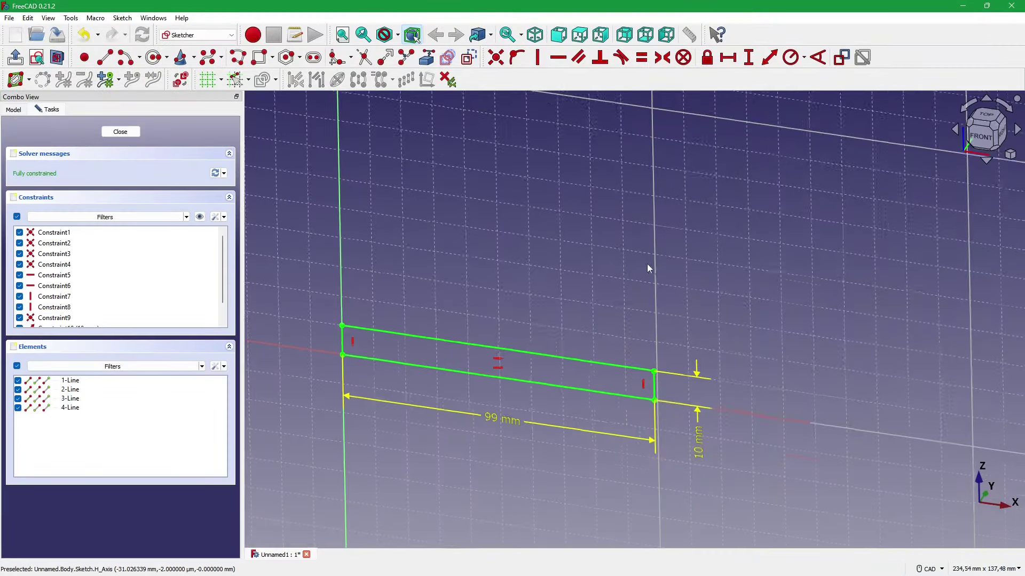
- Close the sketch and pad it 42 mm symmetric to its plane
left_click(120, 131)
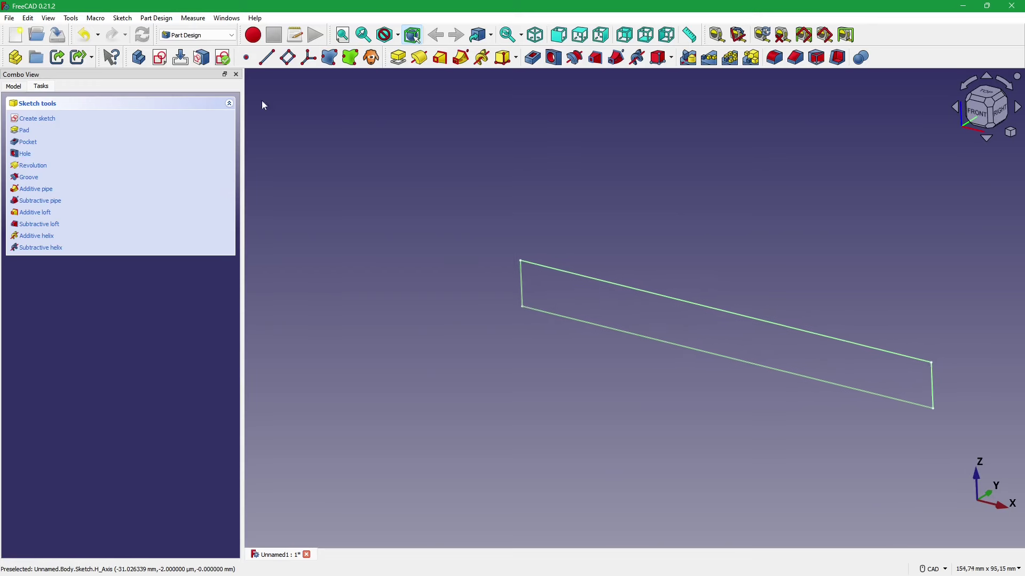
left_click(400, 59)
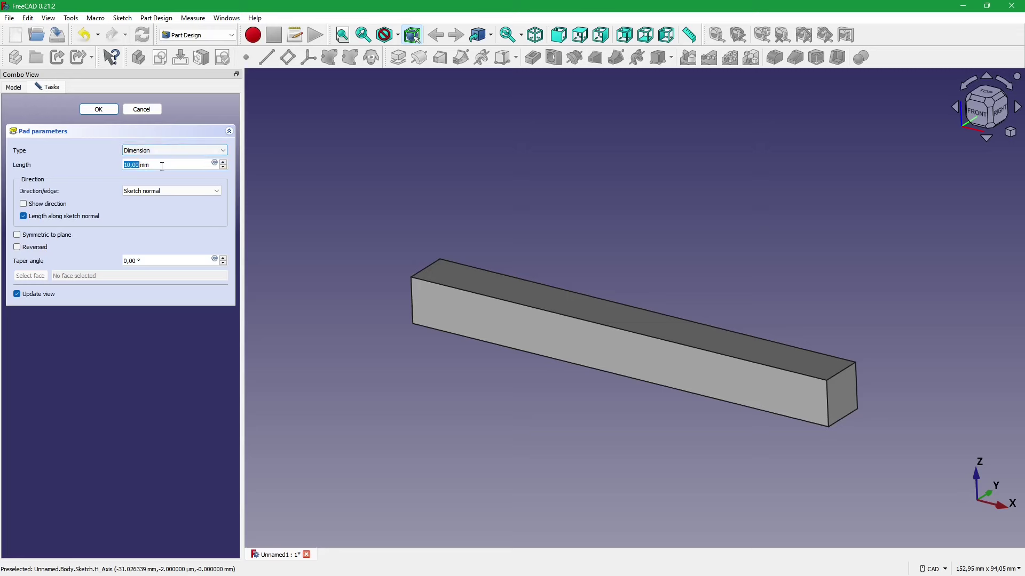
key("ctrl+a")
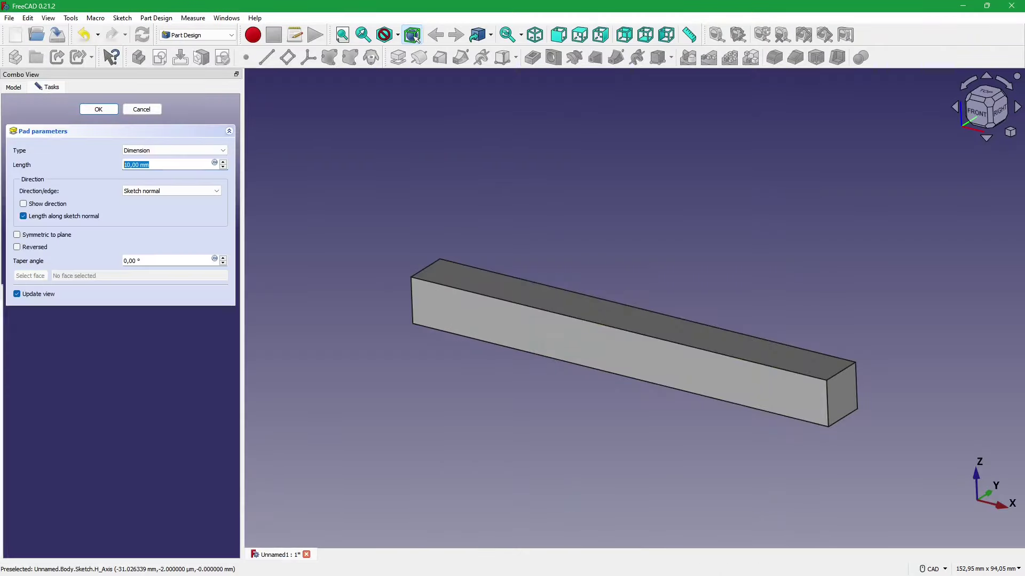
type("42")
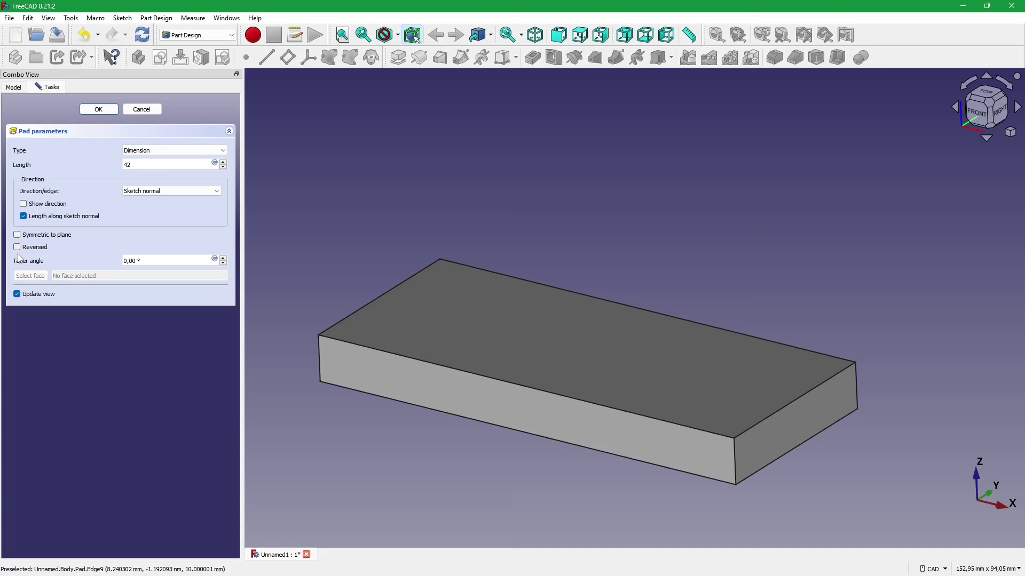
mouse_move(43, 236)
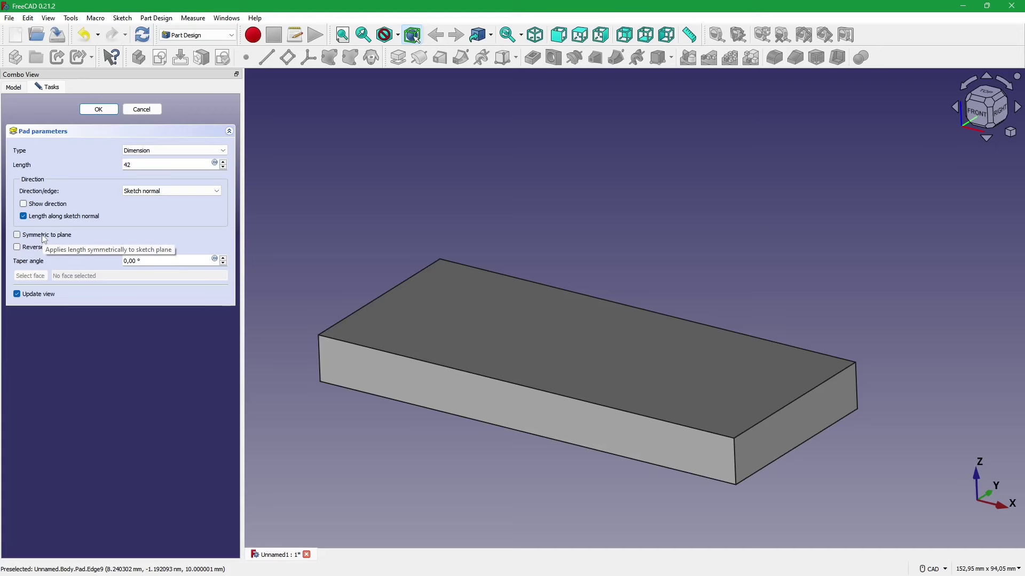
left_click(43, 240)
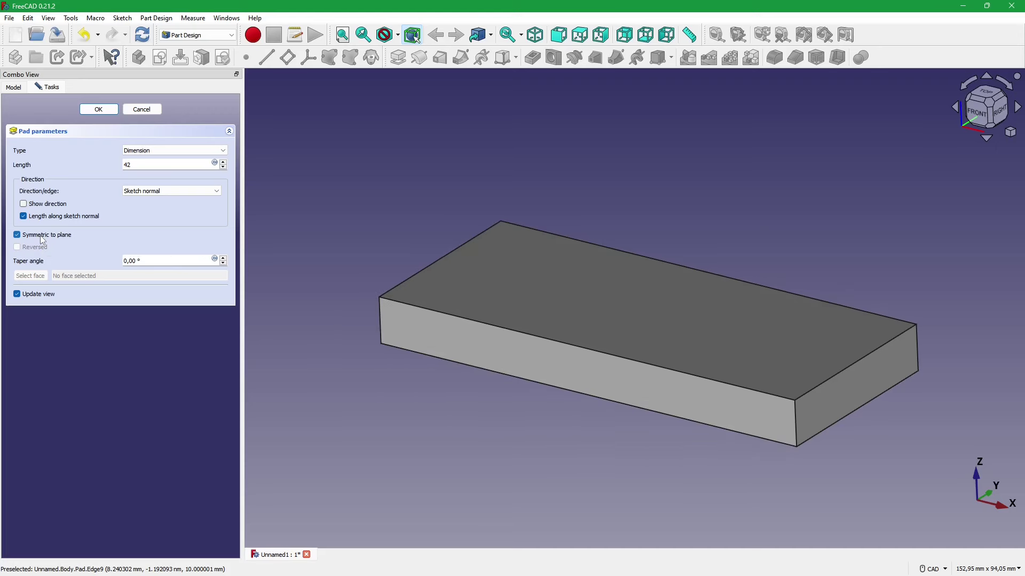
left_click(99, 110)
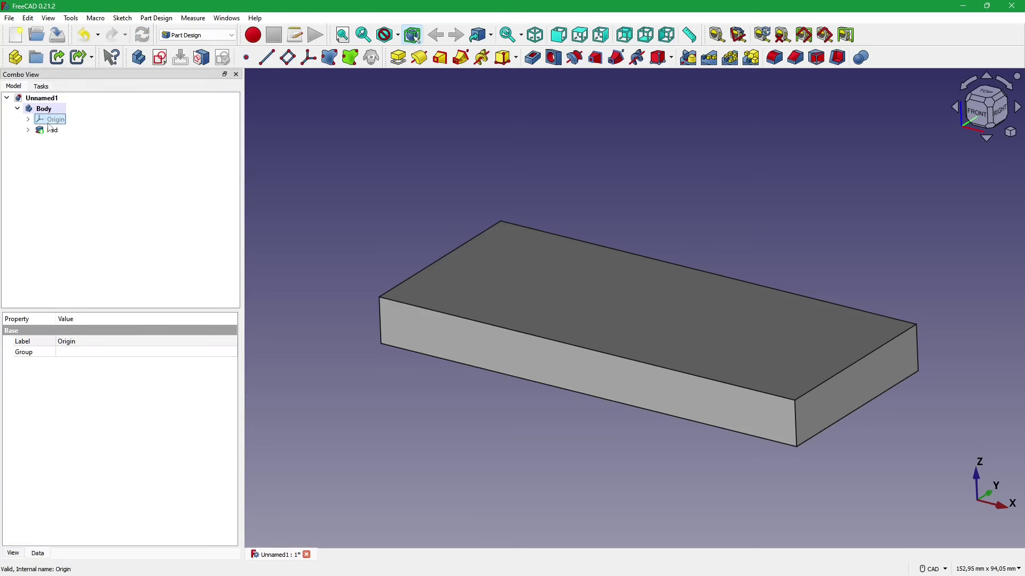
- Show the body's Origin and orbit around the Pad block
key("space")
scroll(553, 272, "down", 5)
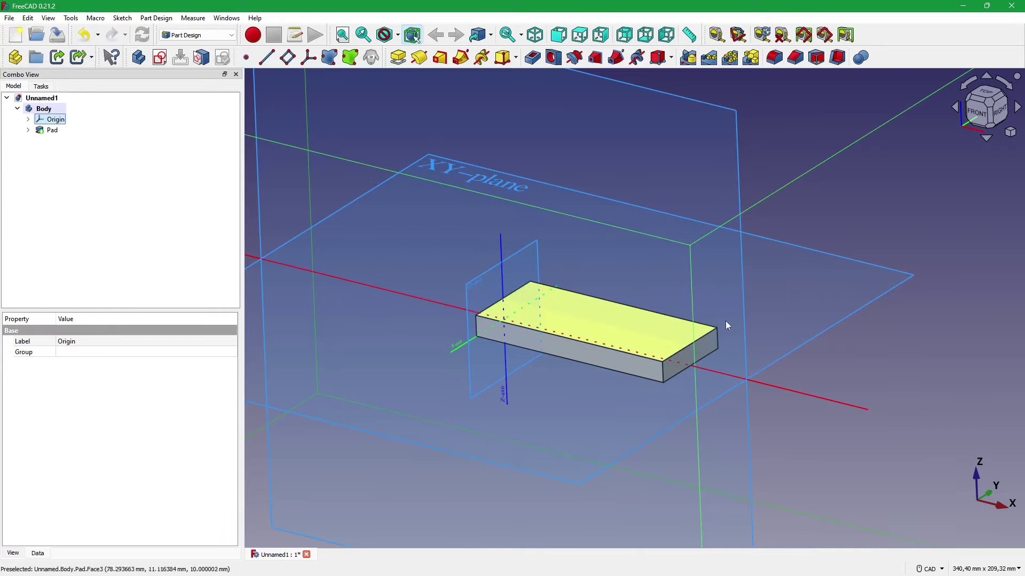
middle_click_drag(875, 314, 852, 313)
scroll(853, 312, "down", 3)
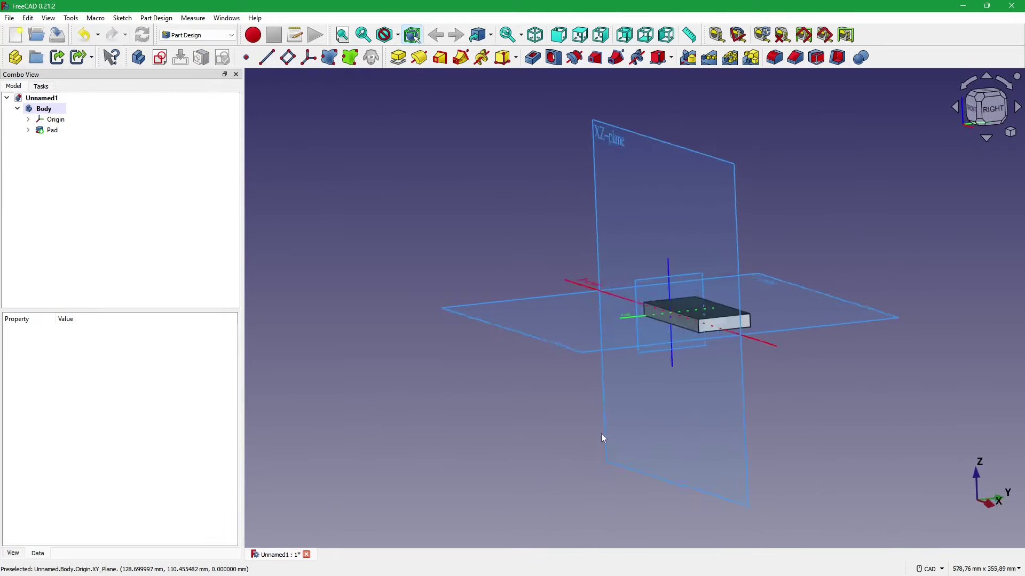
middle_click_drag(601, 433, 555, 449)
scroll(552, 444, "up", 1)
scroll(546, 434, "up", 2)
scroll(540, 425, "up", 2)
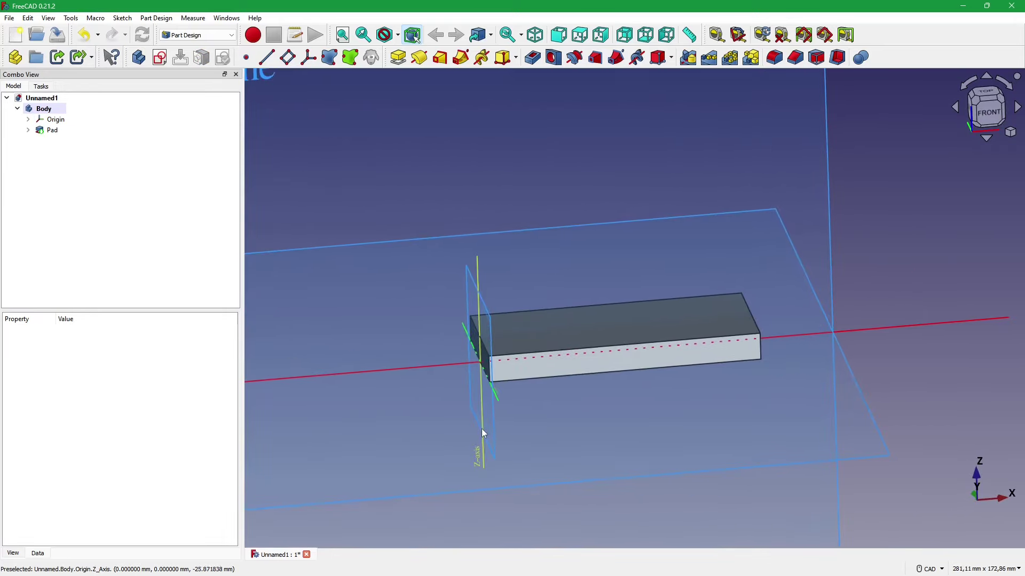
scroll(481, 428, "up", 2)
scroll(482, 424, "down", 2)
scroll(481, 420, "down", 3)
scroll(506, 410, "down", 1)
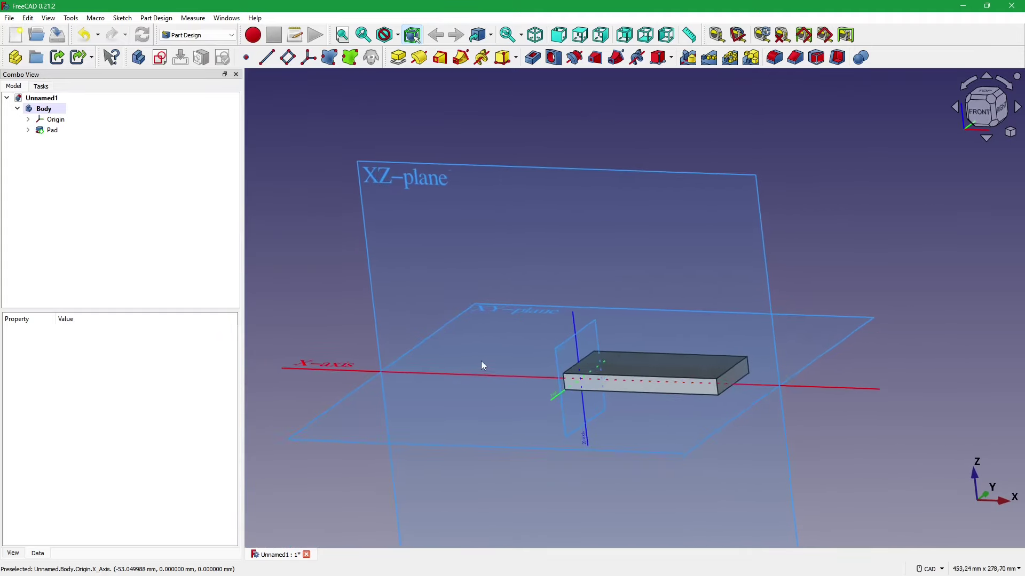
- Hide the XY- and YZ-planes so only the XZ-plane stays visible
left_click(28, 119)
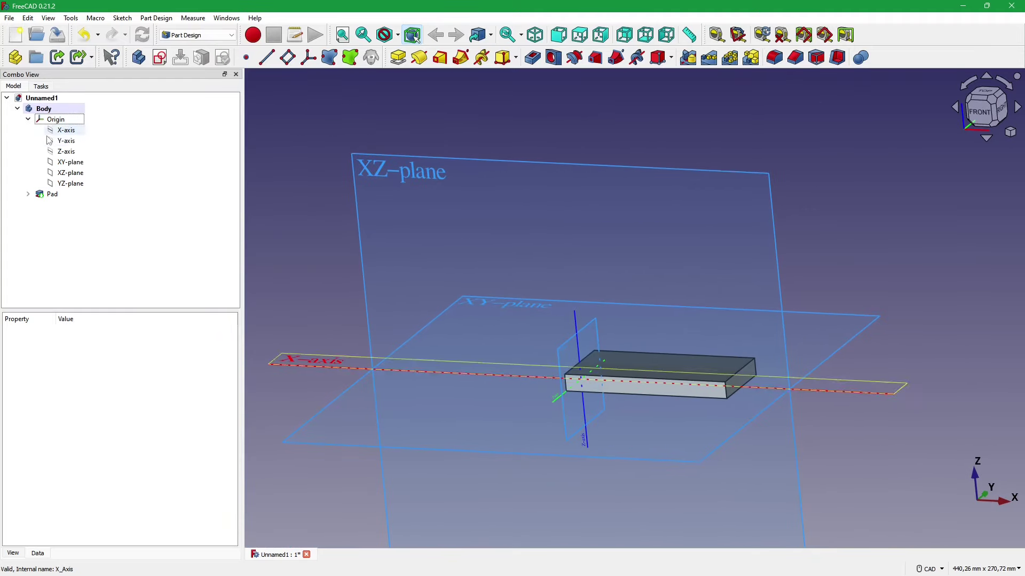
left_click(80, 165)
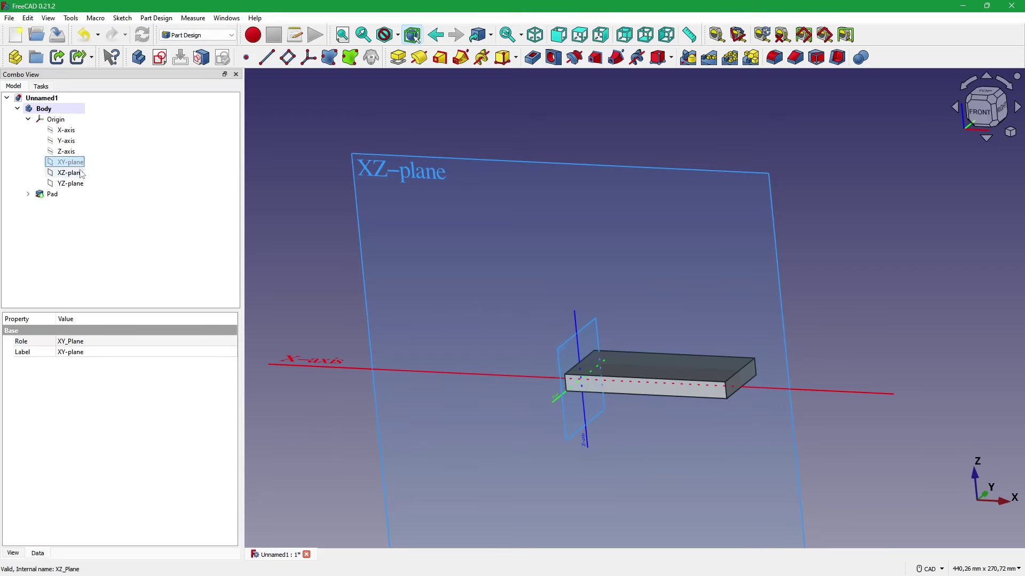
scroll(440, 302, "down", 1)
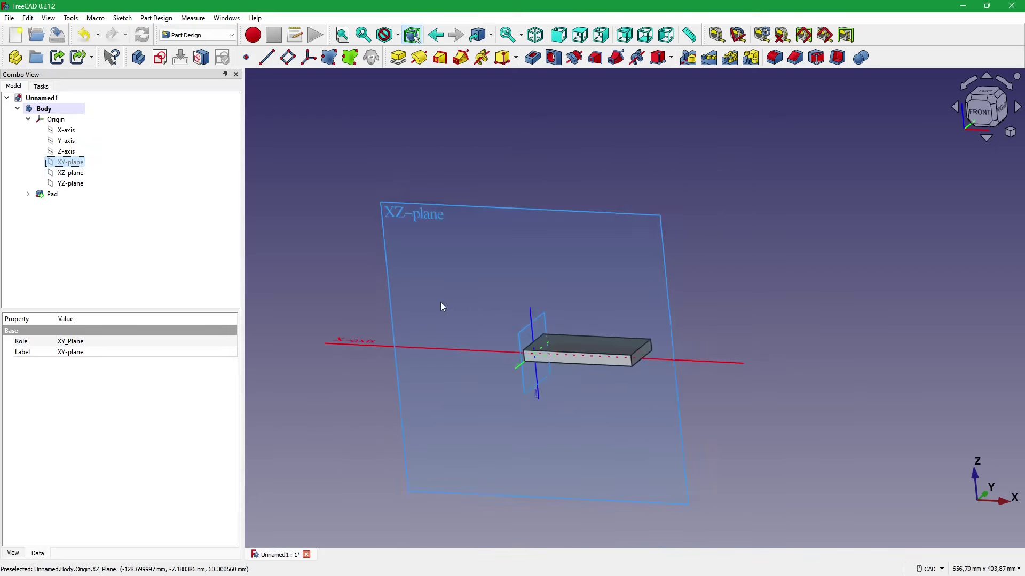
scroll(439, 309, "down", 2)
scroll(439, 313, "up", 1)
left_click(75, 184)
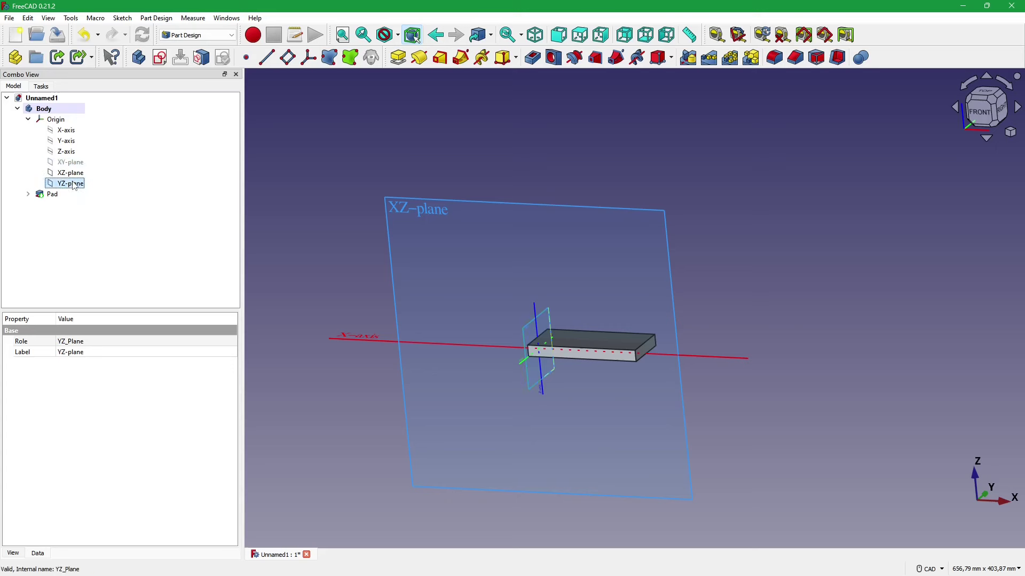
key("space")
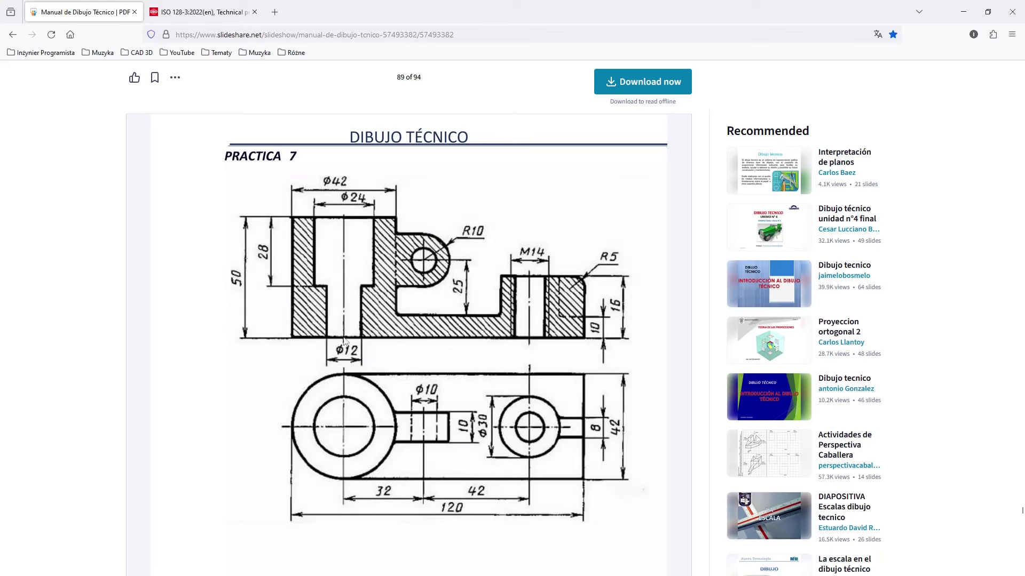
left_click(963, 12)
scroll(584, 278, "down", 2)
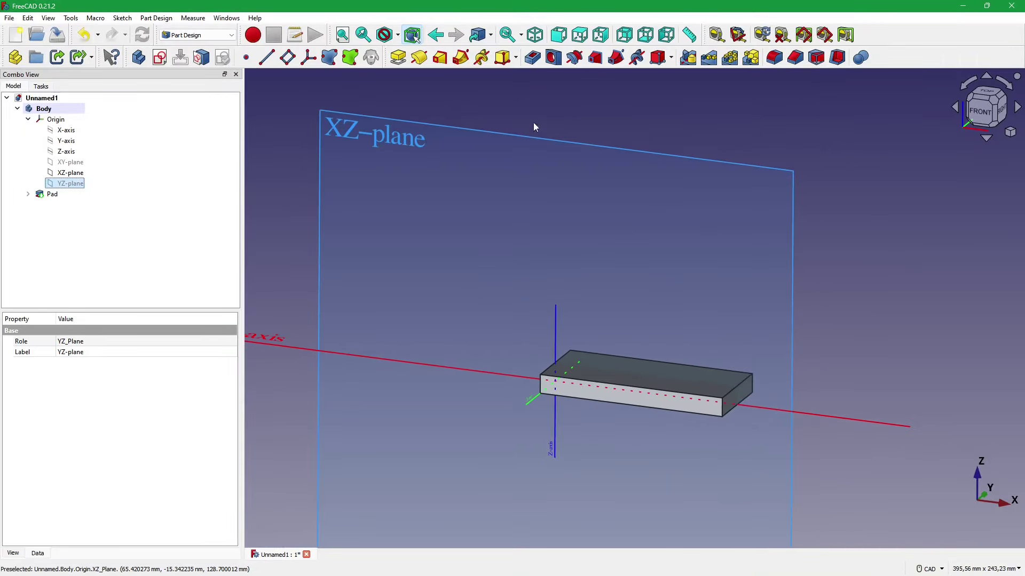
- Create a sketch on the XZ-plane with a rectangle from the origin up past the base block
left_click(455, 126)
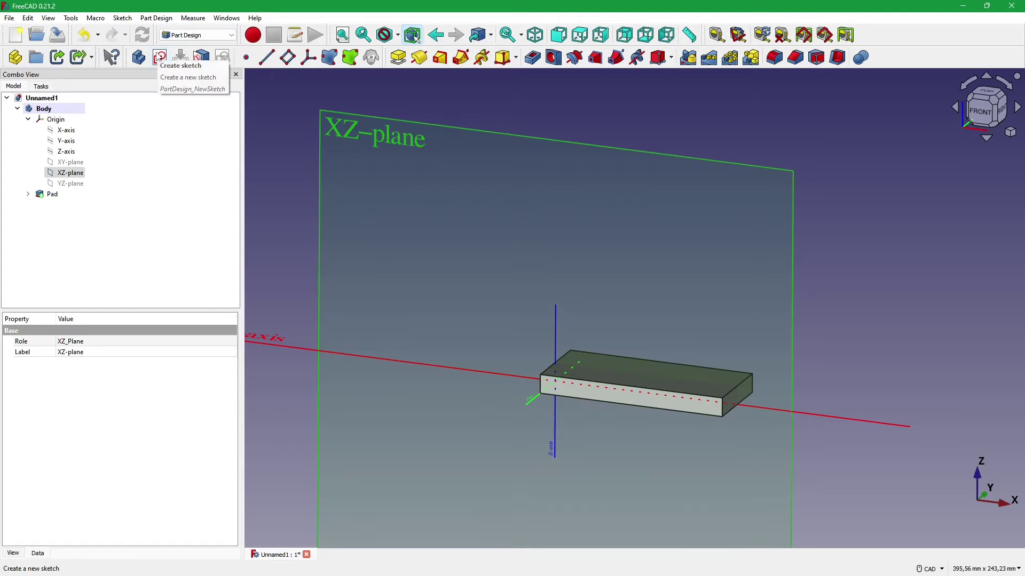
left_click(159, 59)
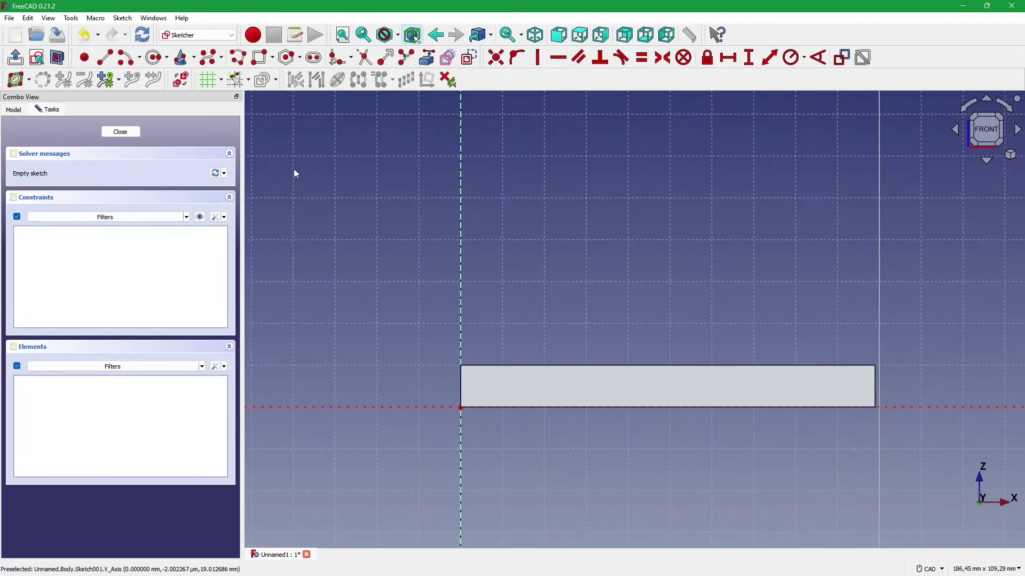
left_click(262, 57)
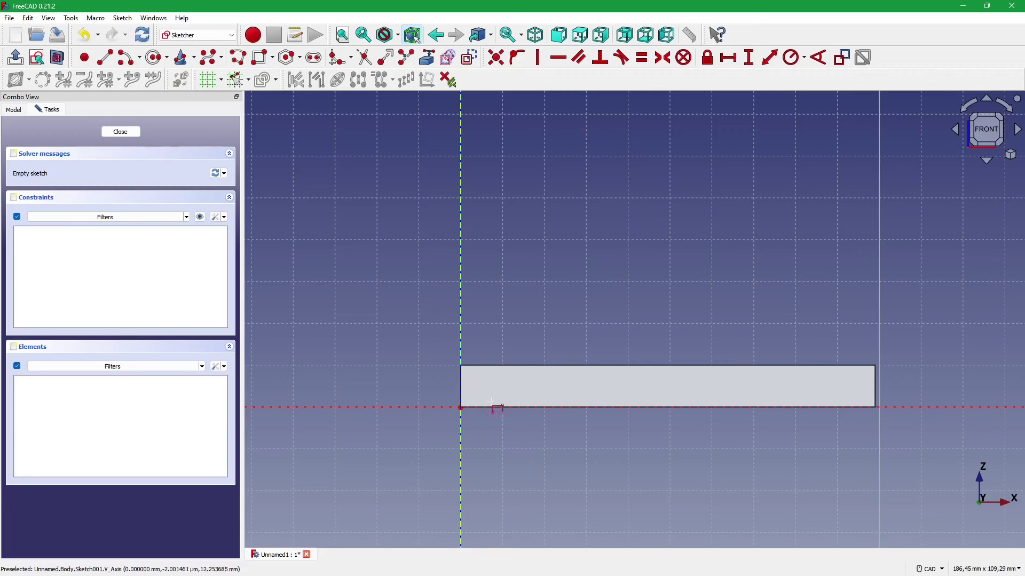
left_click(461, 408)
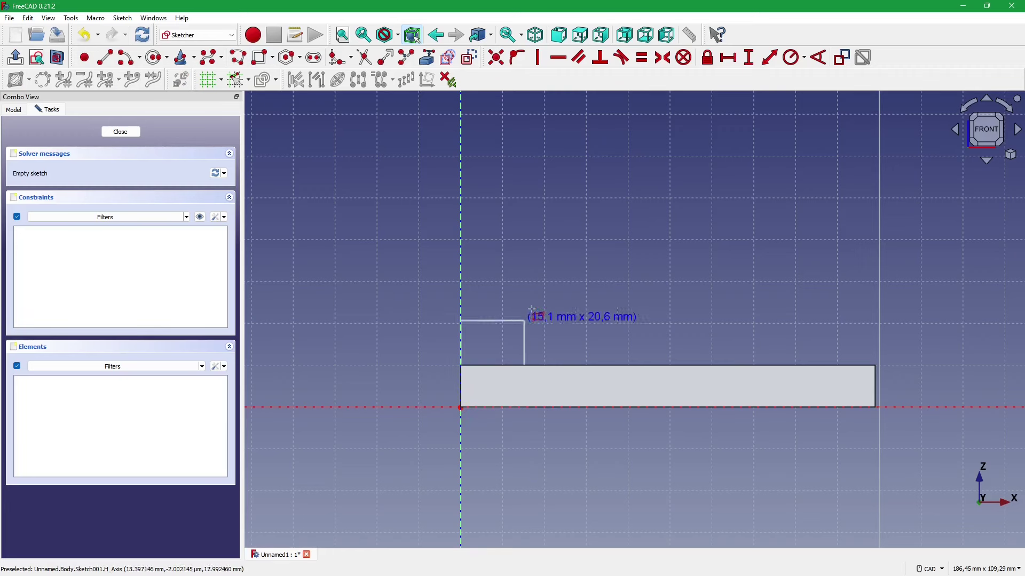
left_click(542, 252)
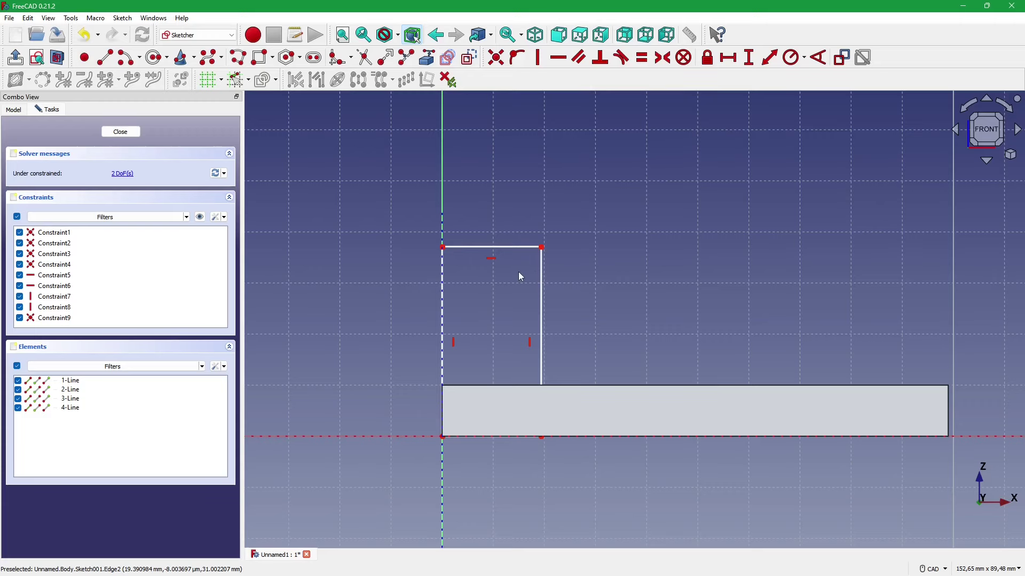
middle_click_drag(517, 271, 513, 277)
scroll(545, 269, "up", 1)
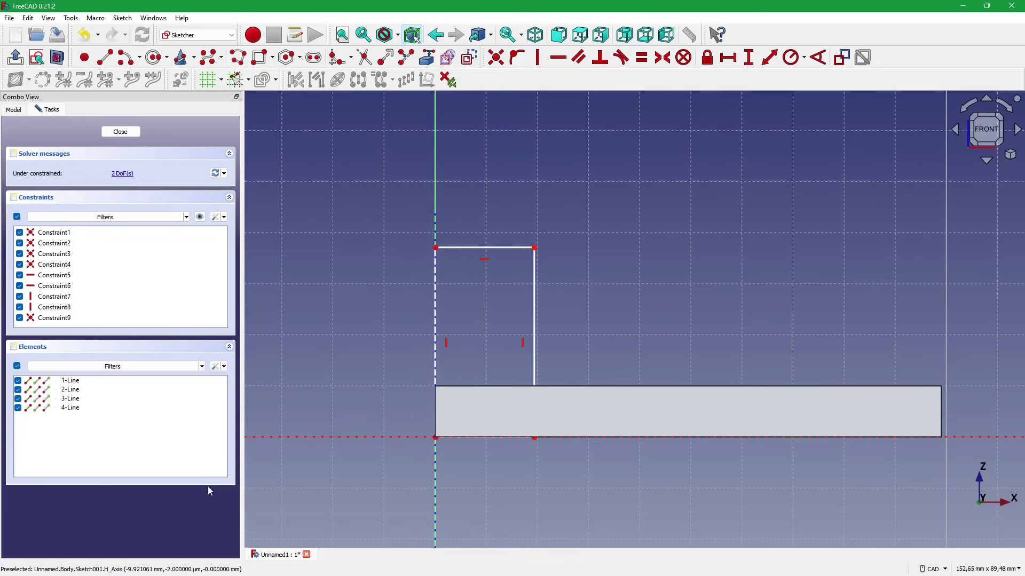
key("alt+Tab")
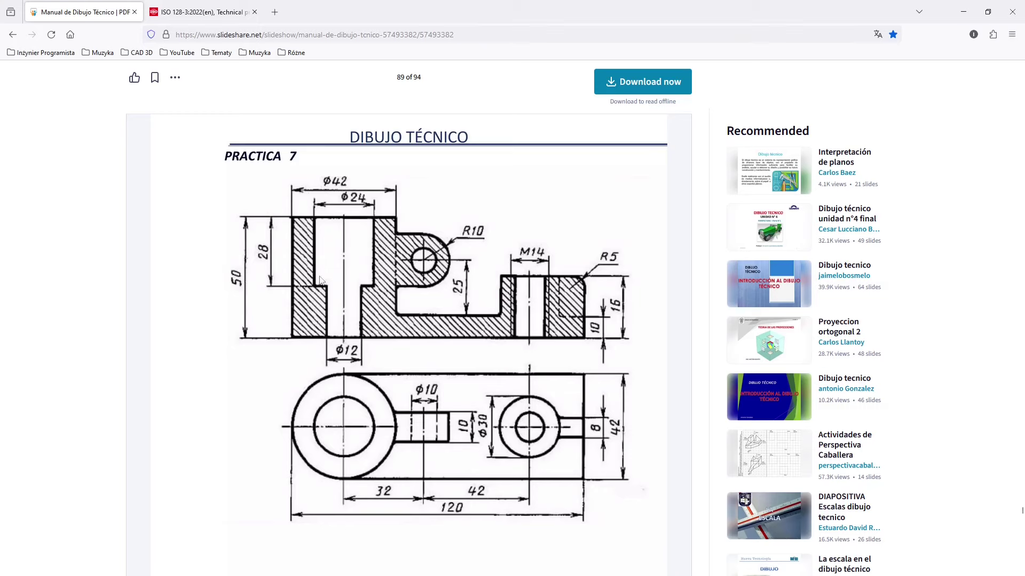
- Constrain the rectangle's right edge to a 50 mm height, dimension placed to the right
left_click(963, 11)
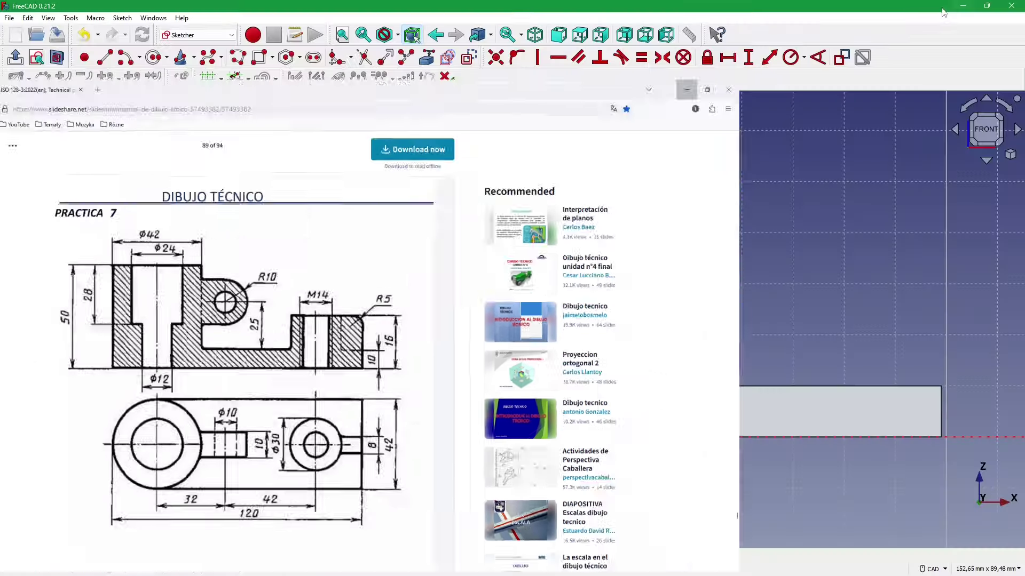
left_click(771, 57)
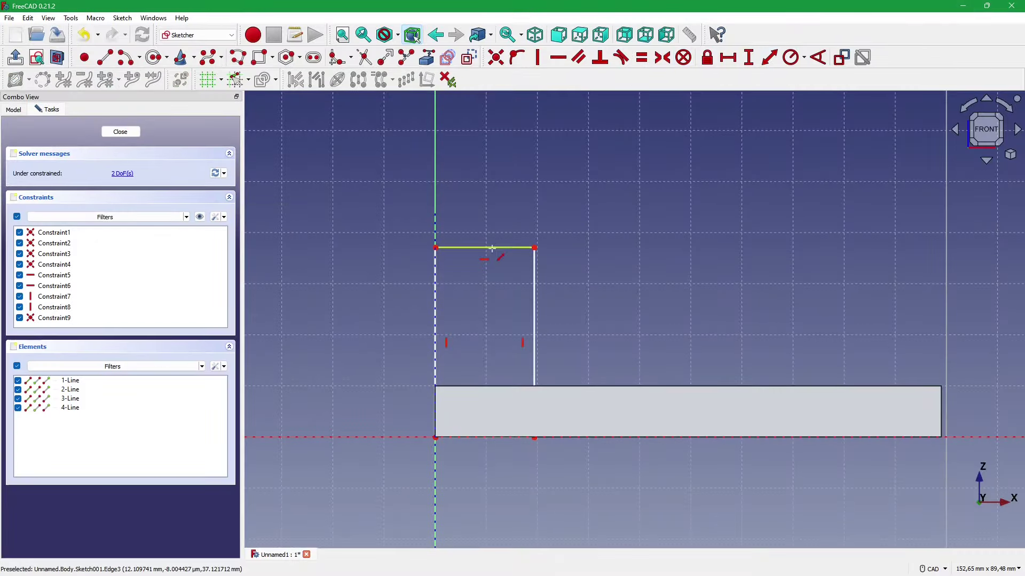
left_click(534, 296)
type("50")
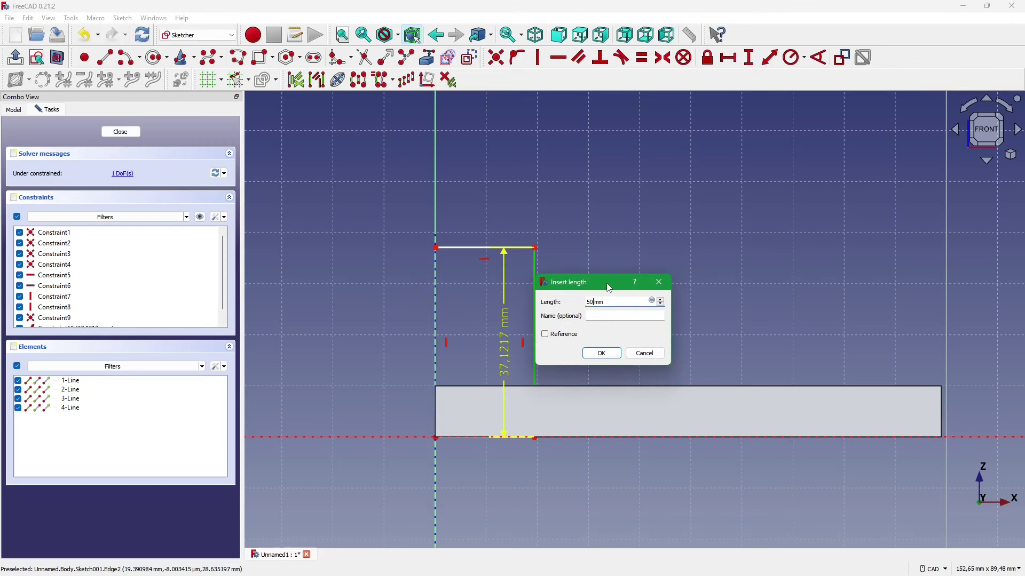
key("Return")
left_click_drag(510, 316, 624, 320)
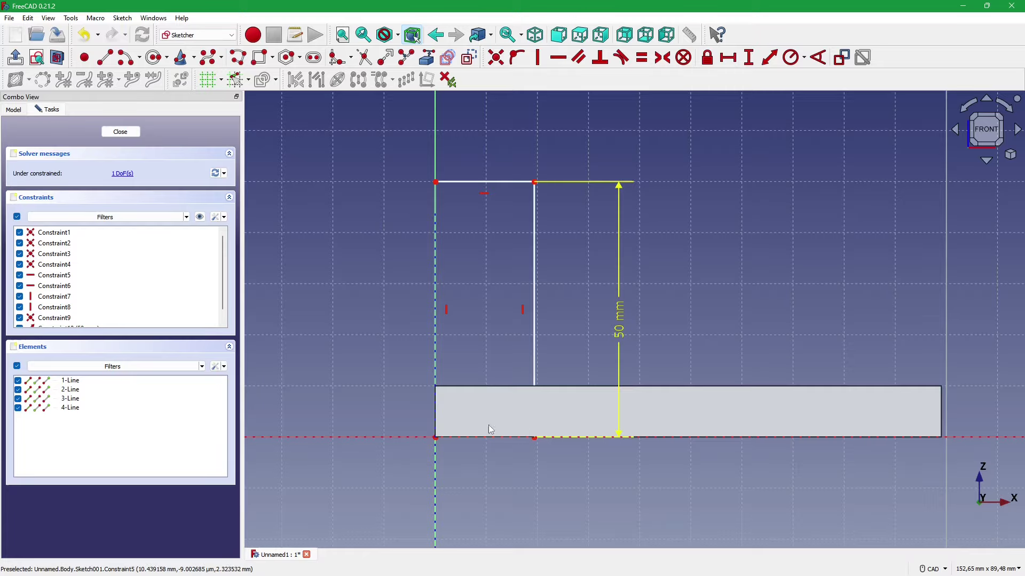
- Inspect the sketch against the full solid block in 3D, then return to the front view
middle_click_drag(485, 427, 616, 328)
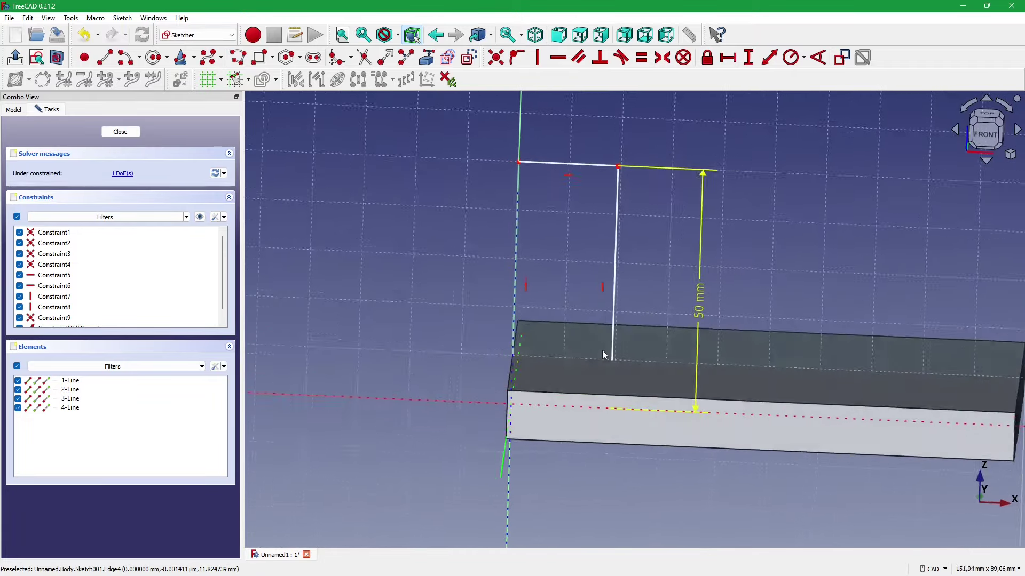
middle_click_drag(616, 332, 514, 360)
left_click(998, 136)
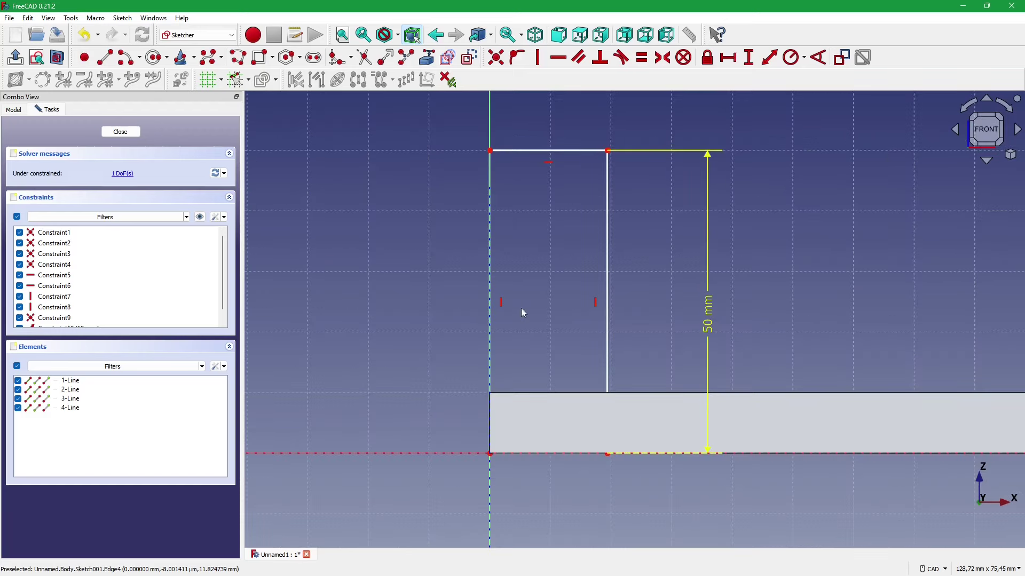
left_click(63, 62)
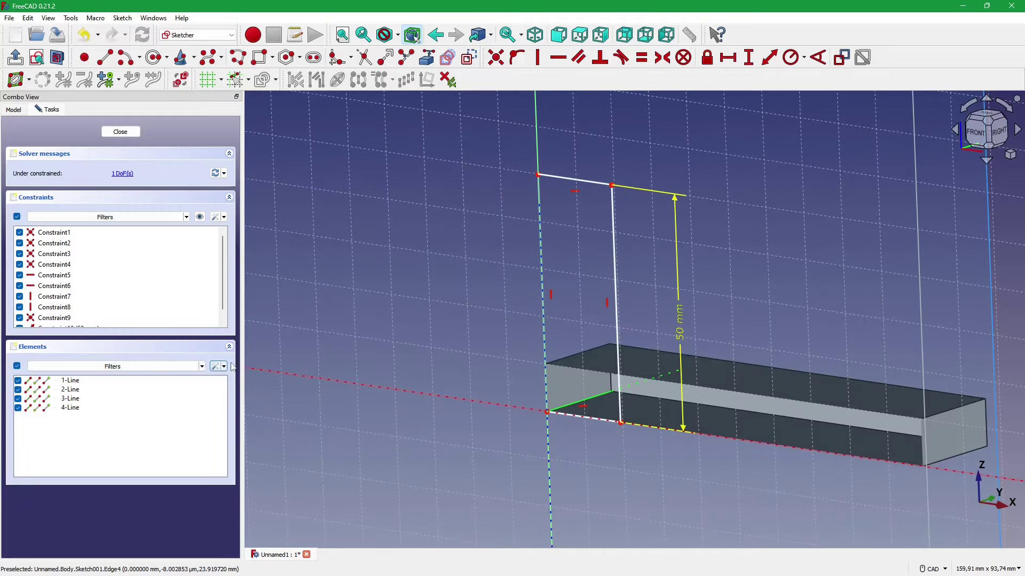
mouse_move(635, 412)
middle_mouse_down()
mouse_move(619, 392)
mouse_move(459, 468)
middle_mouse_up()
scroll(598, 395, "up", 2)
scroll(582, 396, "up", 2)
scroll(566, 393, "up", 2)
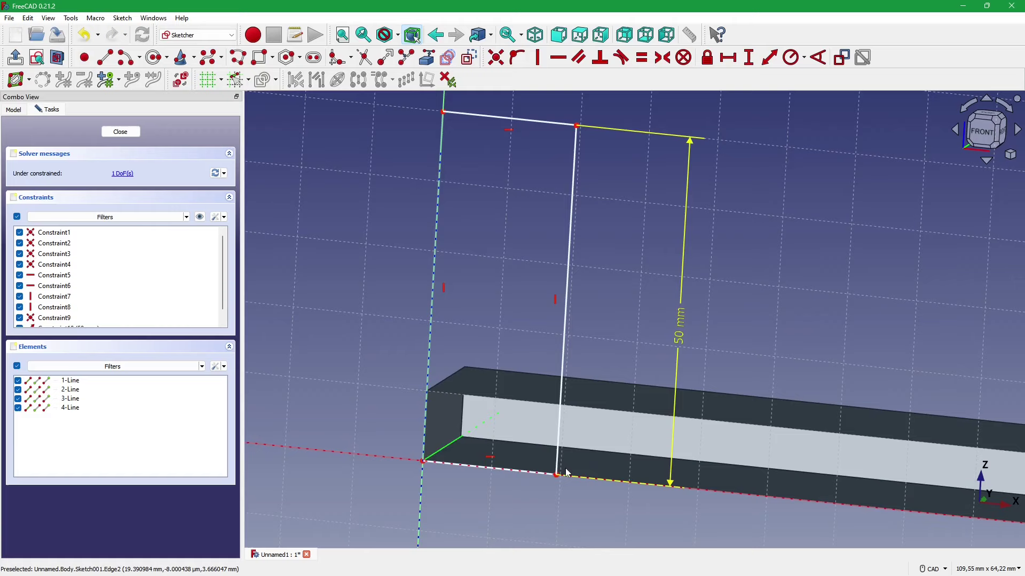
scroll(459, 468, "down", 2)
scroll(546, 457, "down", 1)
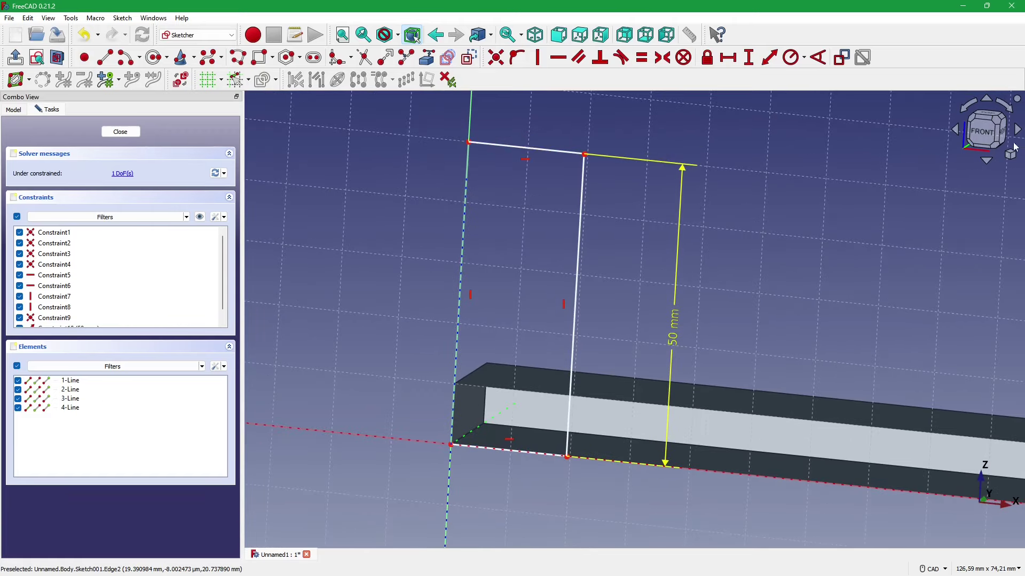
left_click(985, 132)
scroll(614, 352, "down", 2)
scroll(582, 347, "up", 1)
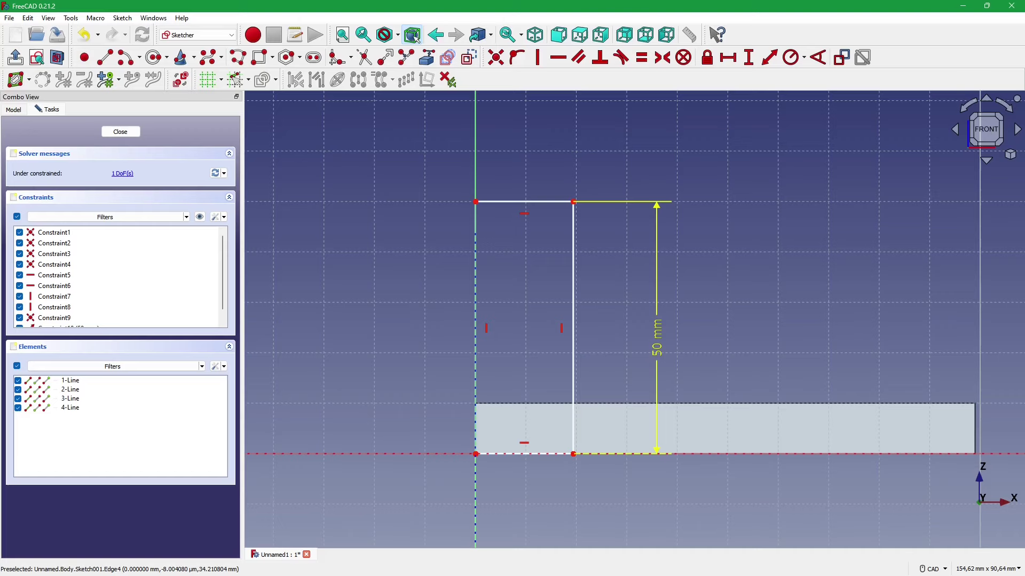
key("alt+Tab")
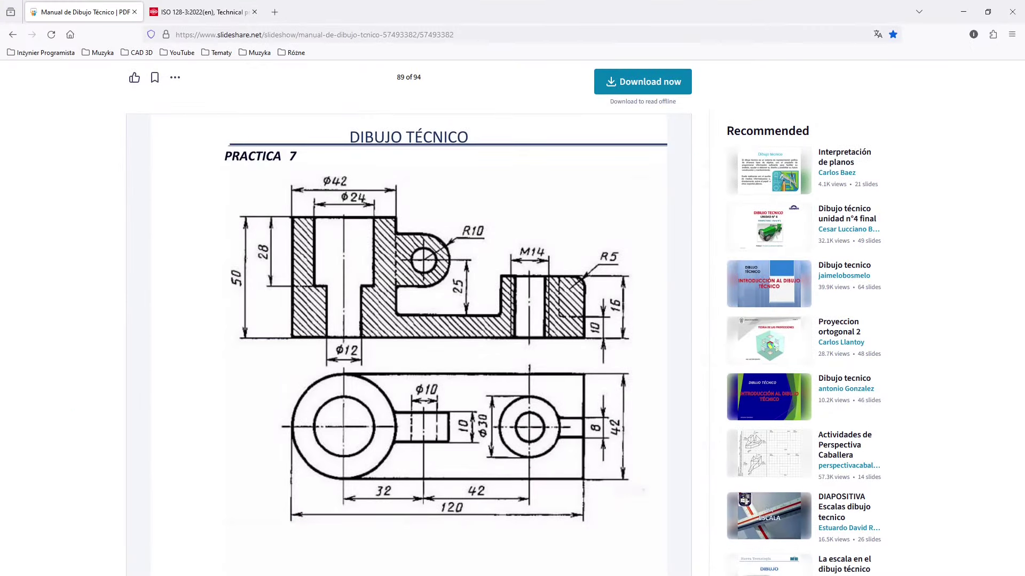
- Constrain the top edge to a 21 mm width with the dimension placed above it
key("alt+Tab")
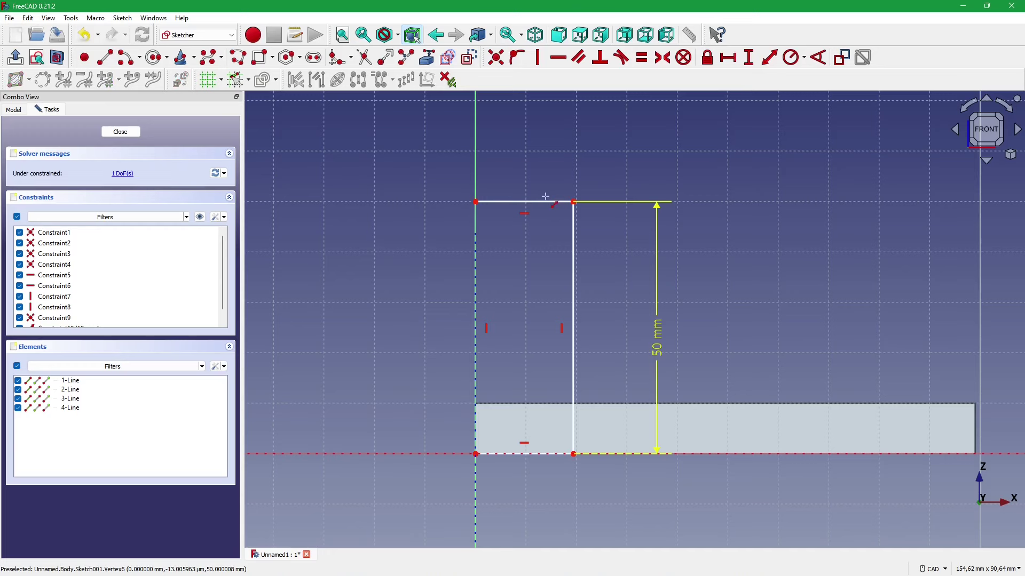
key("l")
left_click(549, 207)
type("21")
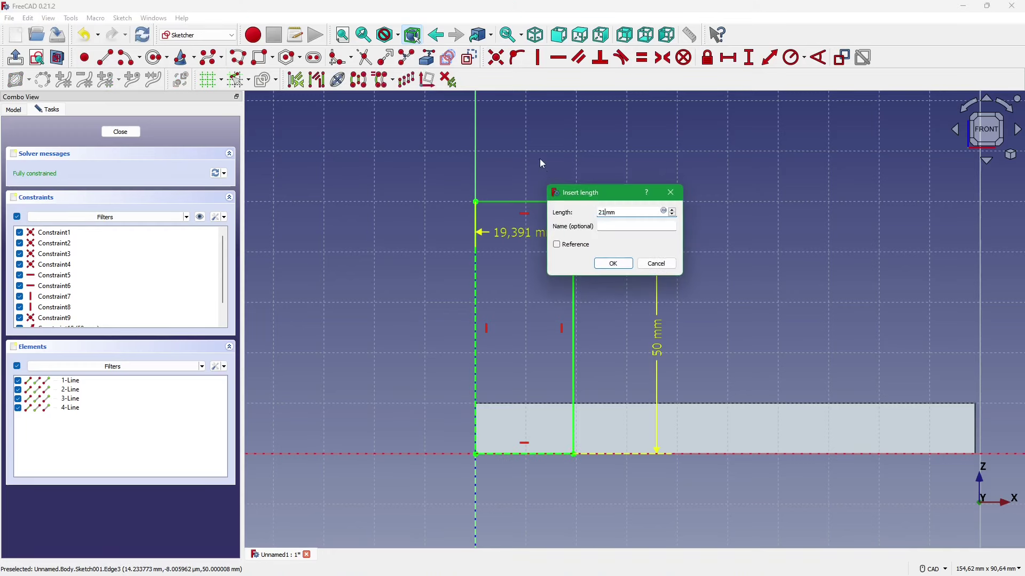
key("Return")
left_click_drag(526, 229, 533, 162)
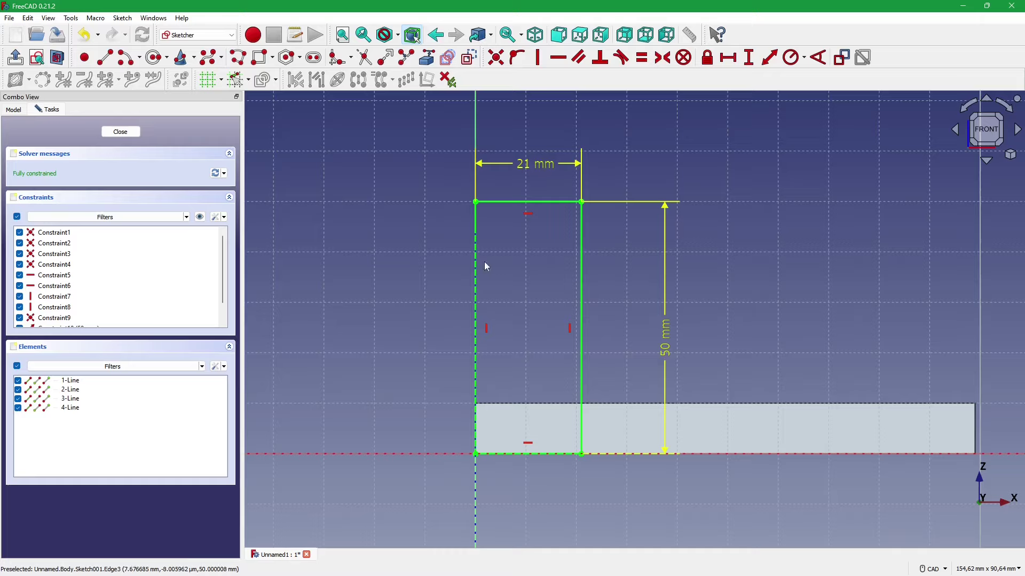
middle_click_drag(467, 304, 261, 276)
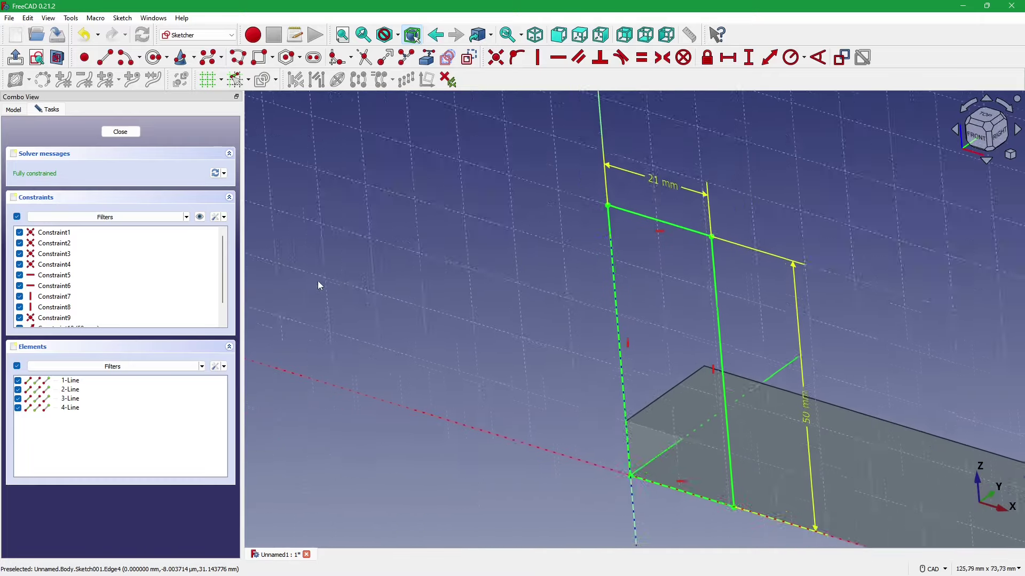
- Close Sketch001, orbit the model, and compare it with the reference drawing
left_click(120, 132)
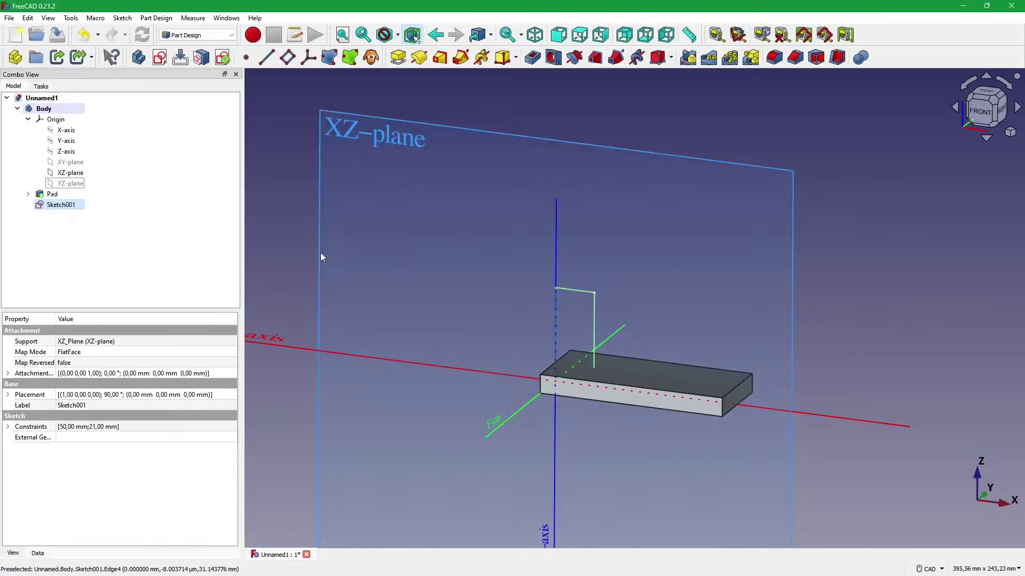
mouse_move(574, 319)
middle_mouse_down()
mouse_move(522, 313)
mouse_move(559, 420)
mouse_move(606, 346)
mouse_move(569, 292)
middle_mouse_up()
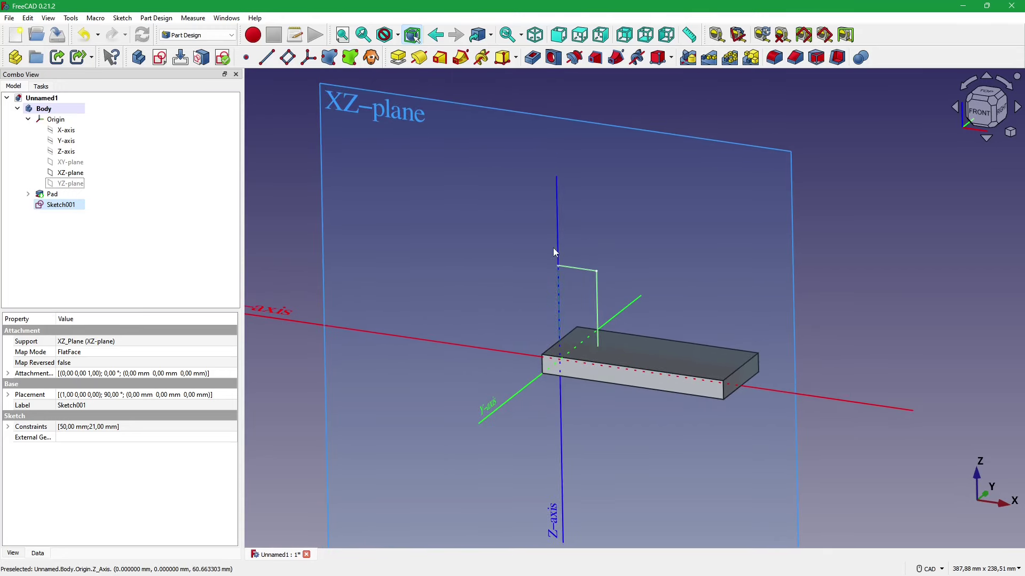
middle_click_drag(554, 252, 540, 256)
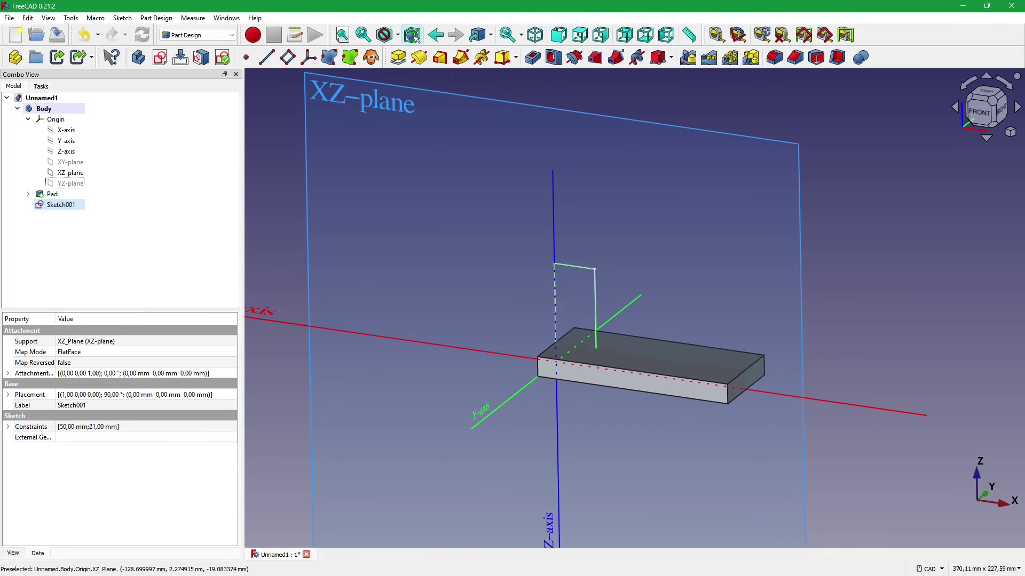
key("alt+Tab")
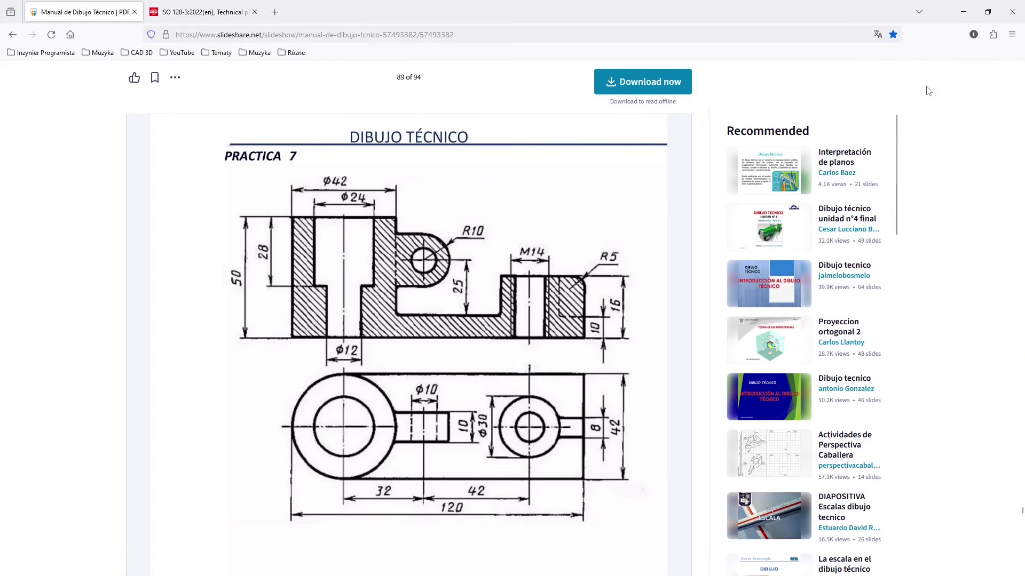
left_click(963, 12)
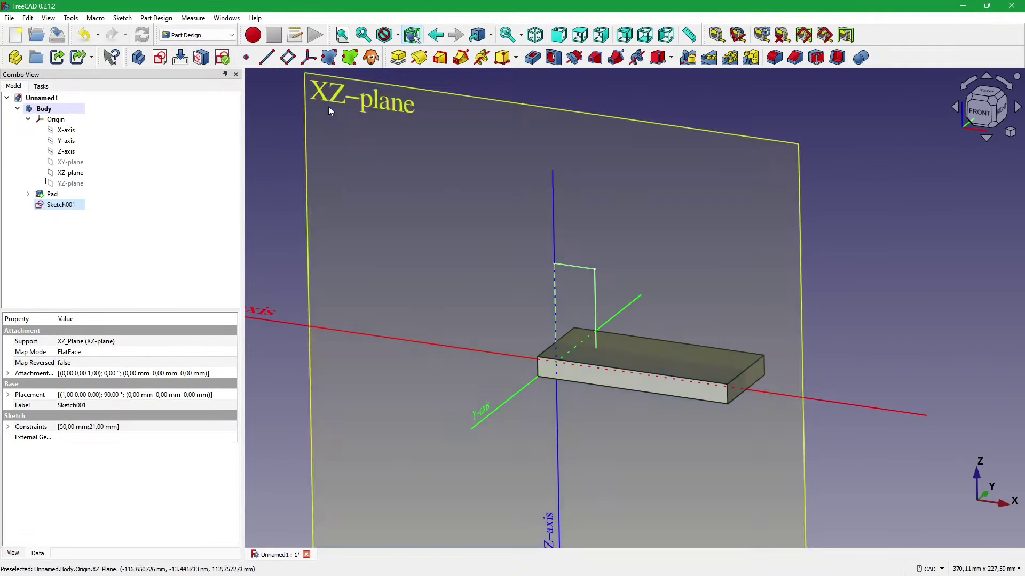
scroll(555, 276, "up", 3)
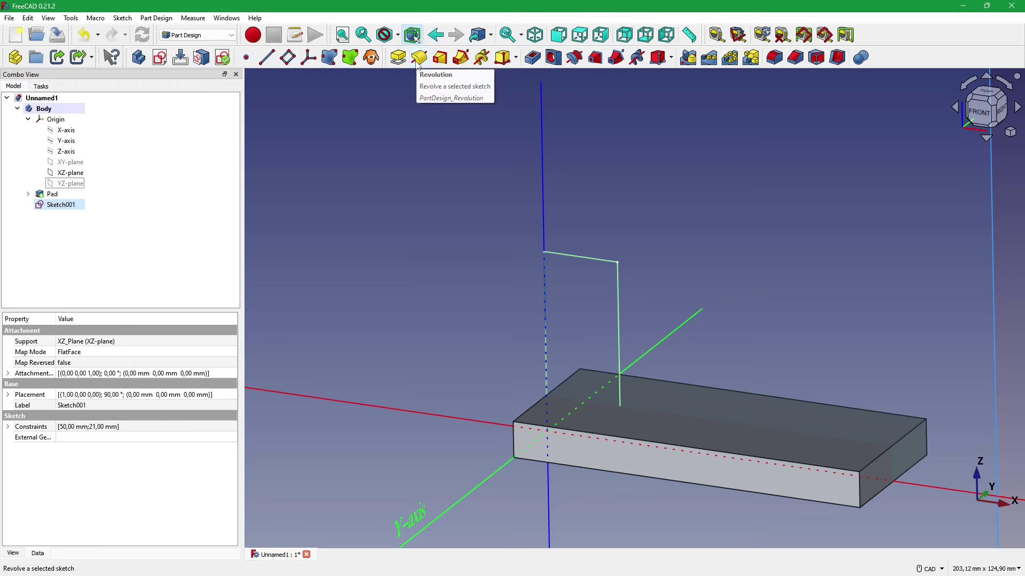
- Revolve Sketch001 360° around the base Z axis into a cylindrical boss
left_click(419, 58)
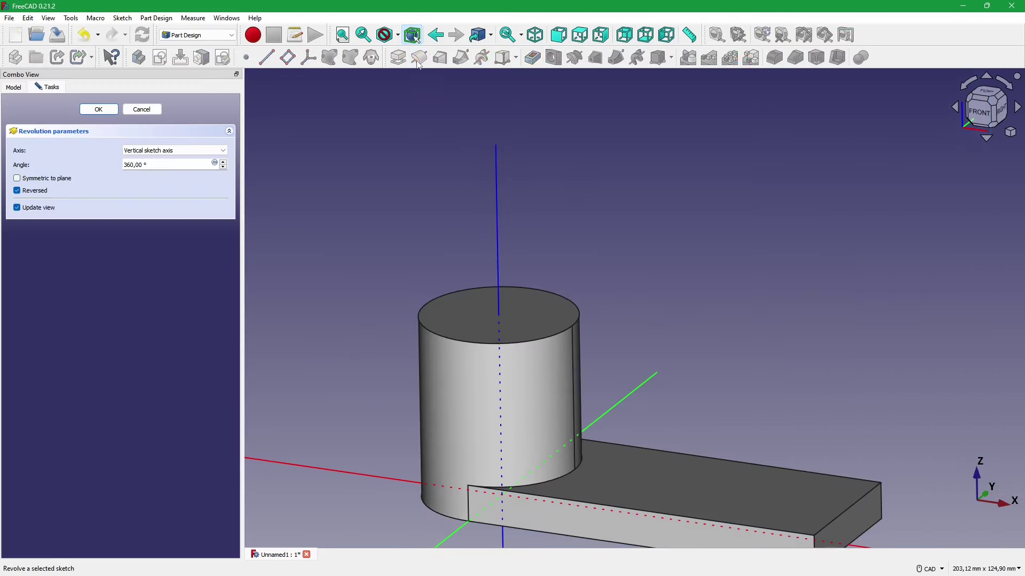
left_click(195, 150)
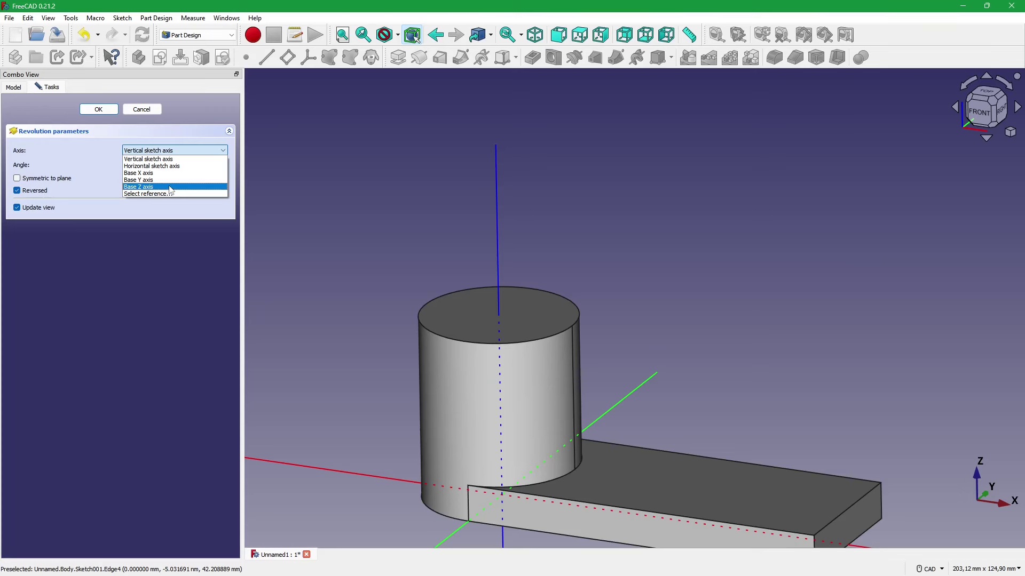
left_click(170, 187)
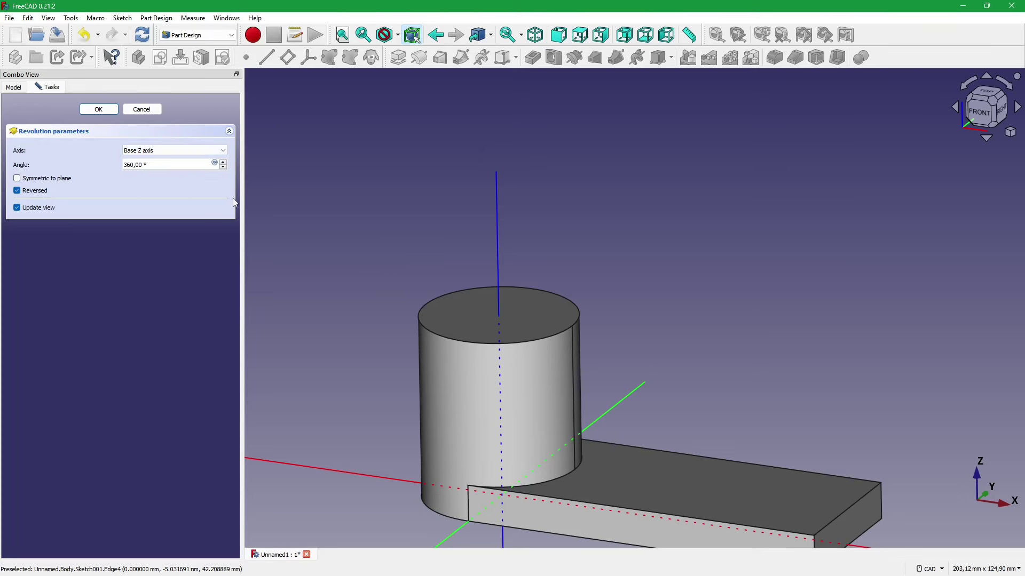
key("Return")
middle_click_drag(270, 201, 338, 267)
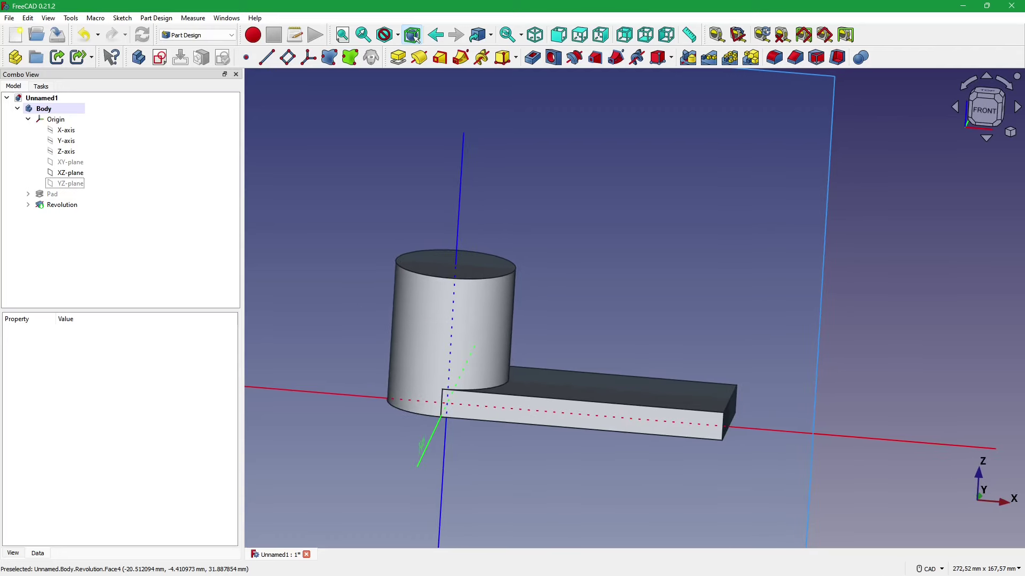
key("alt+Tab")
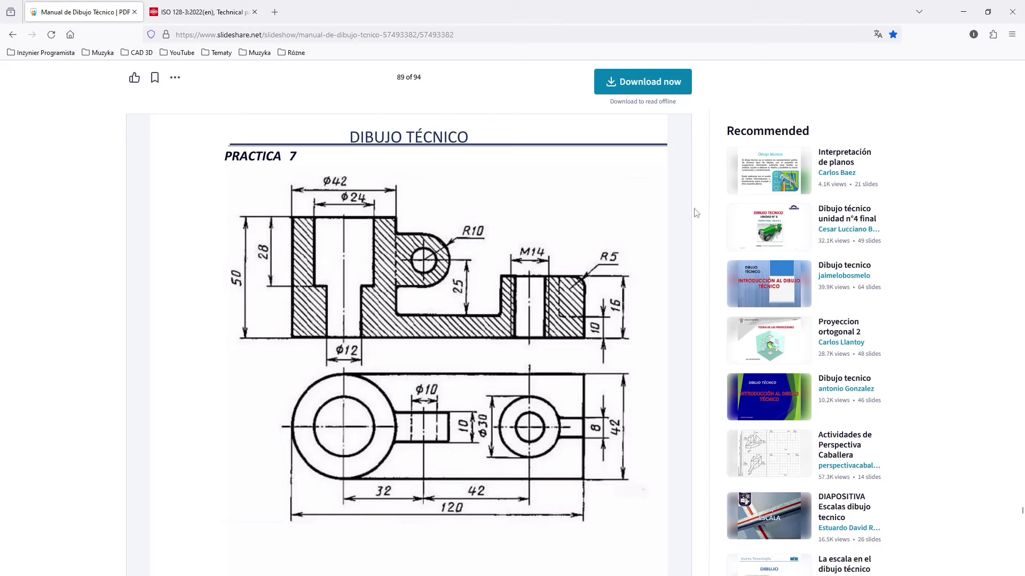
- Start a new sketch, Sketch002, on the XZ-plane
left_click(963, 11)
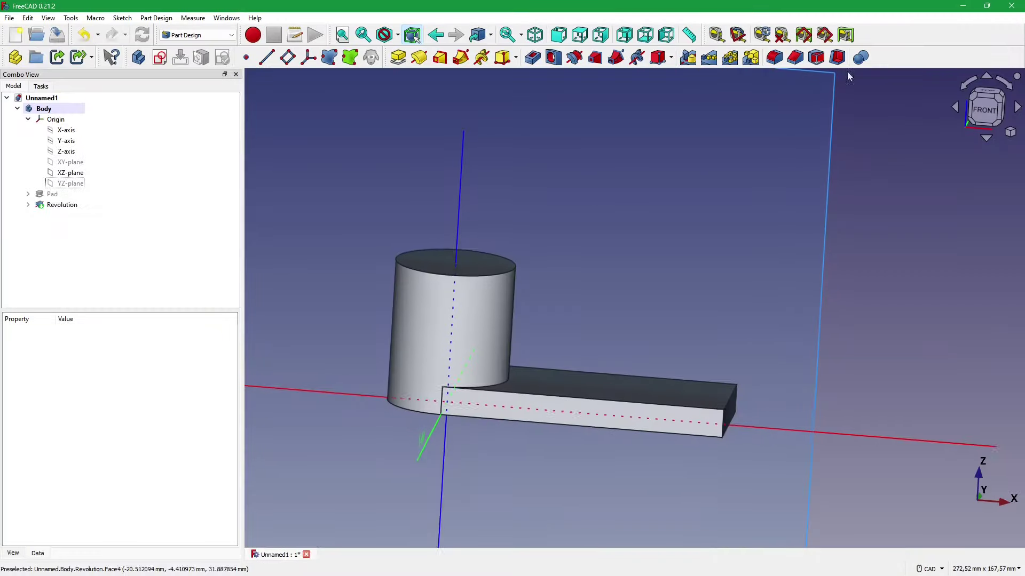
scroll(588, 196, "down", 5)
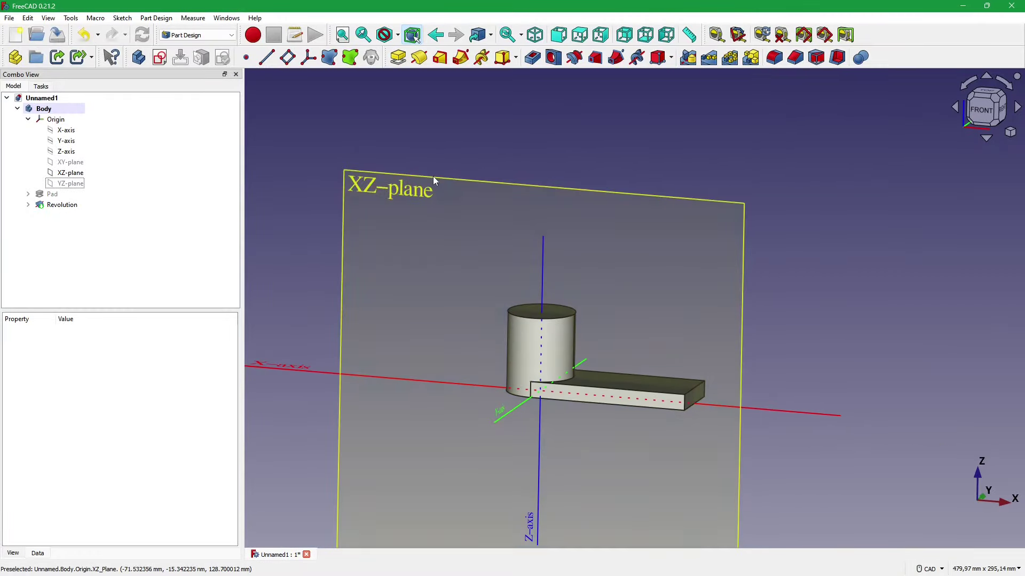
left_click(433, 179)
left_click(160, 57)
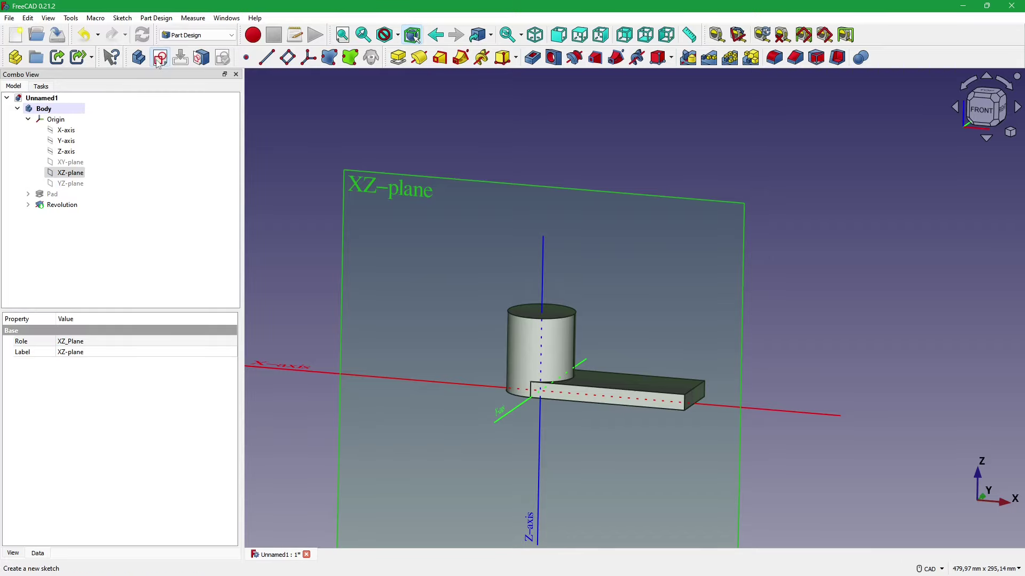
scroll(617, 340, "up", 1)
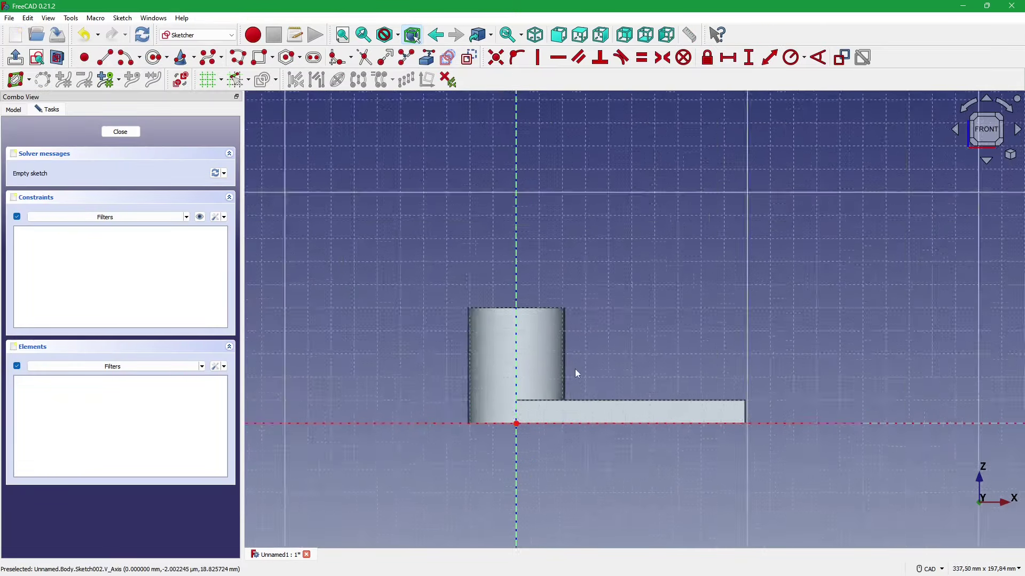
scroll(565, 371, "up", 1)
scroll(565, 370, "up", 2)
scroll(469, 352, "up", 1)
scroll(474, 357, "down", 1)
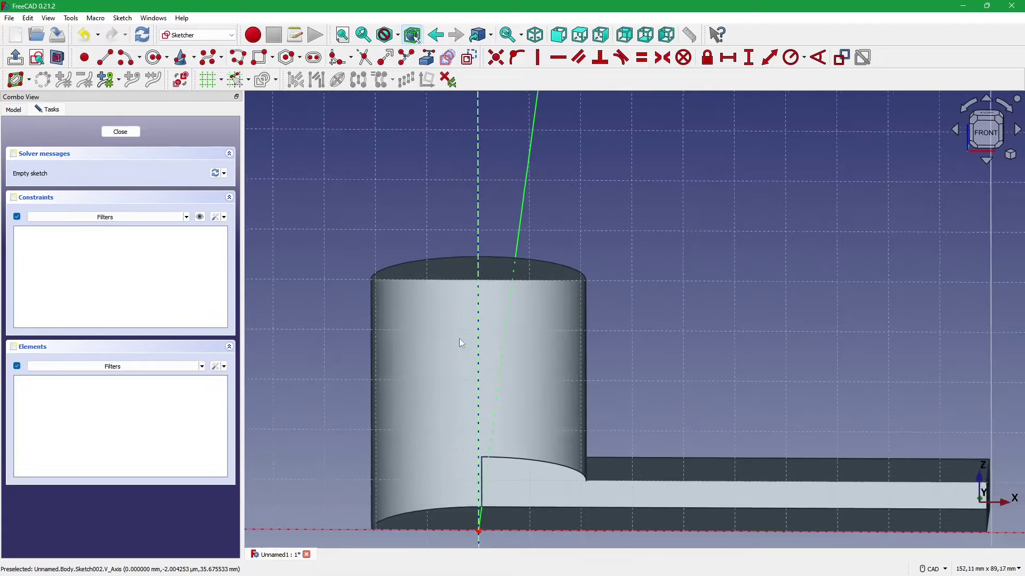
scroll(458, 339, "down", 1)
- Draw a rectangle from the vertical axis outward past the cylinder and select its right edge
left_click(261, 57)
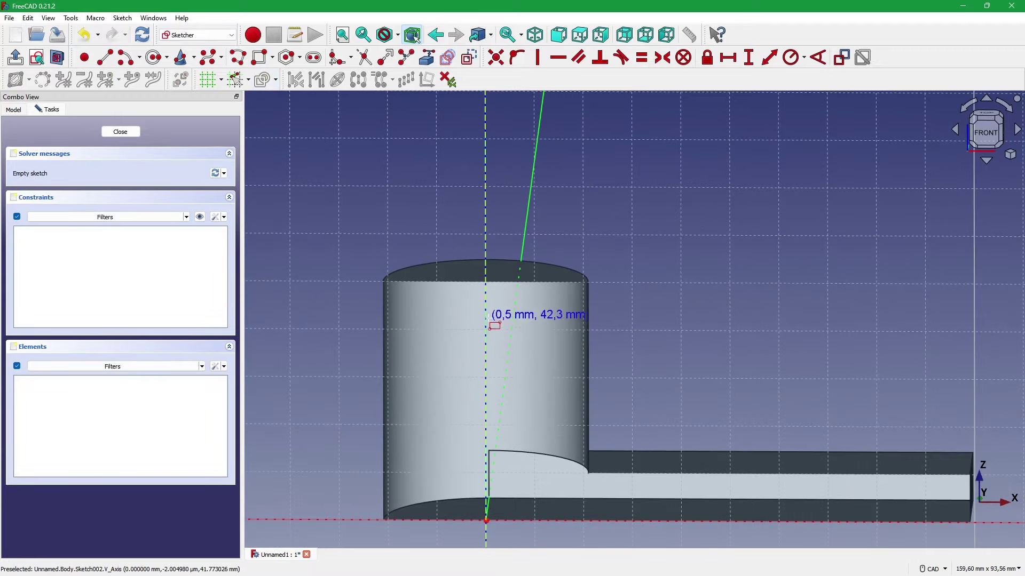
left_click(485, 316)
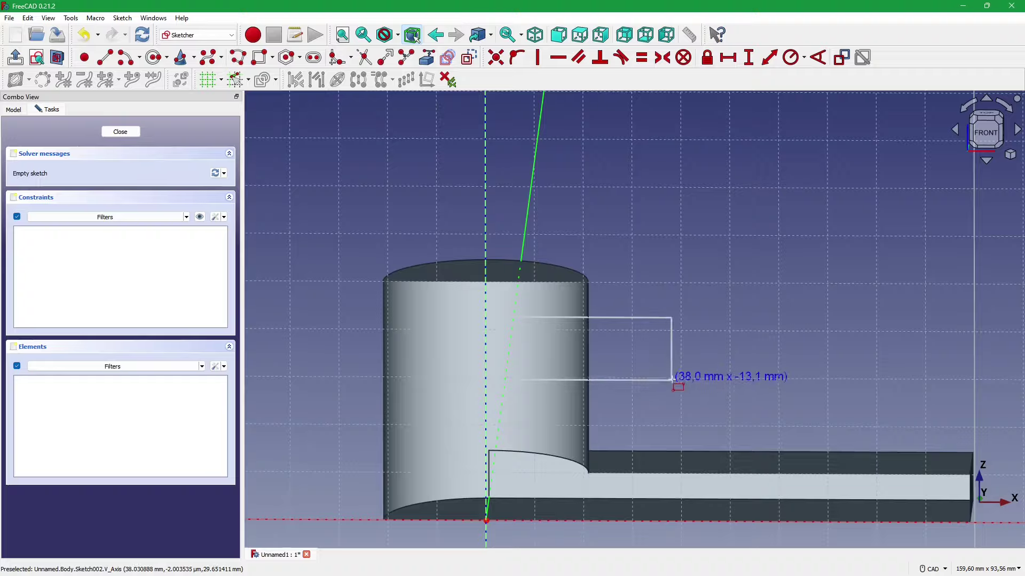
left_click(672, 370)
scroll(596, 395, "down", 1)
scroll(594, 397, "down", 2)
middle_click_drag(594, 395, 596, 364)
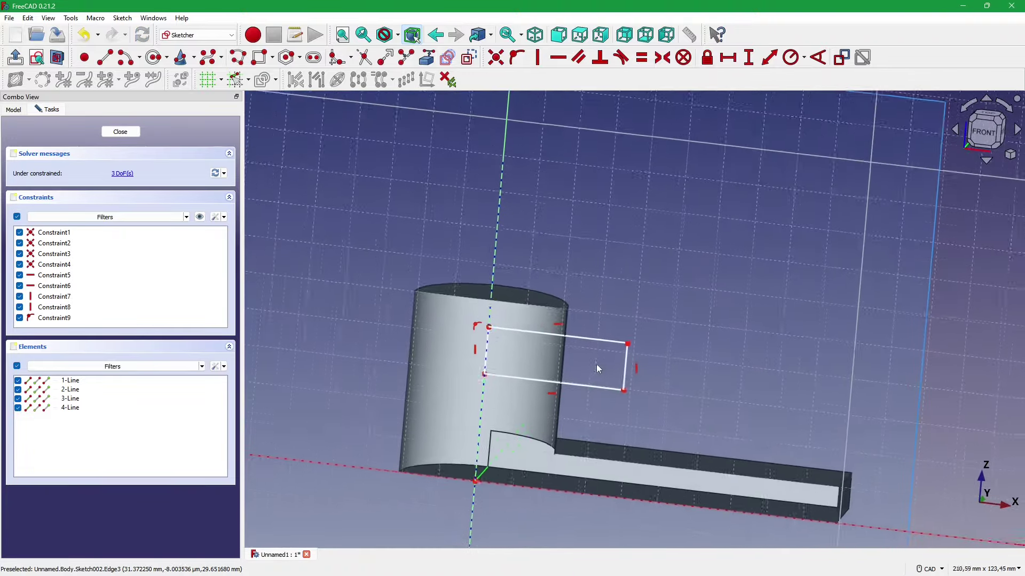
scroll(597, 354, "up", 2)
scroll(597, 353, "up", 1)
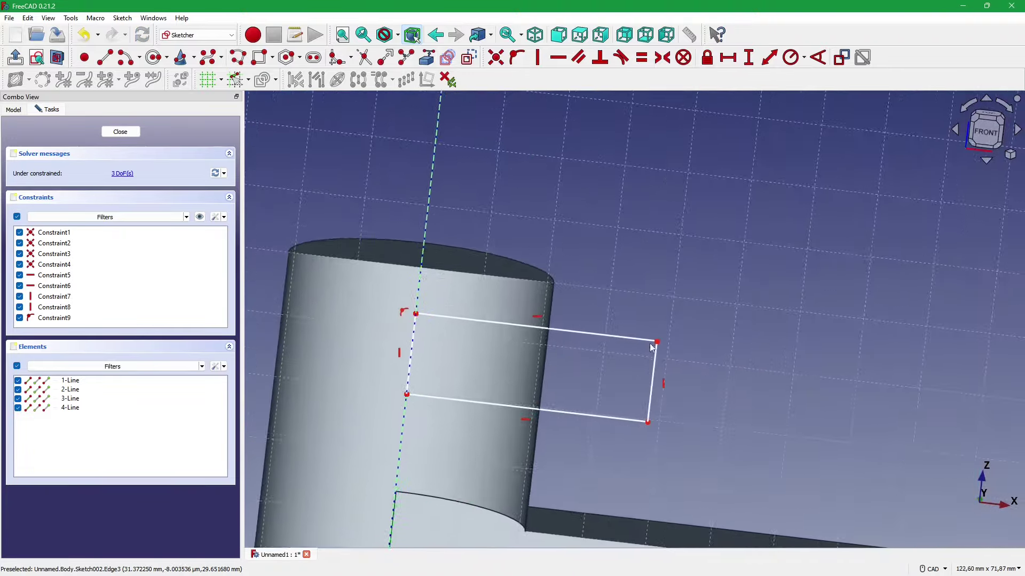
left_click(654, 373)
left_click(676, 365)
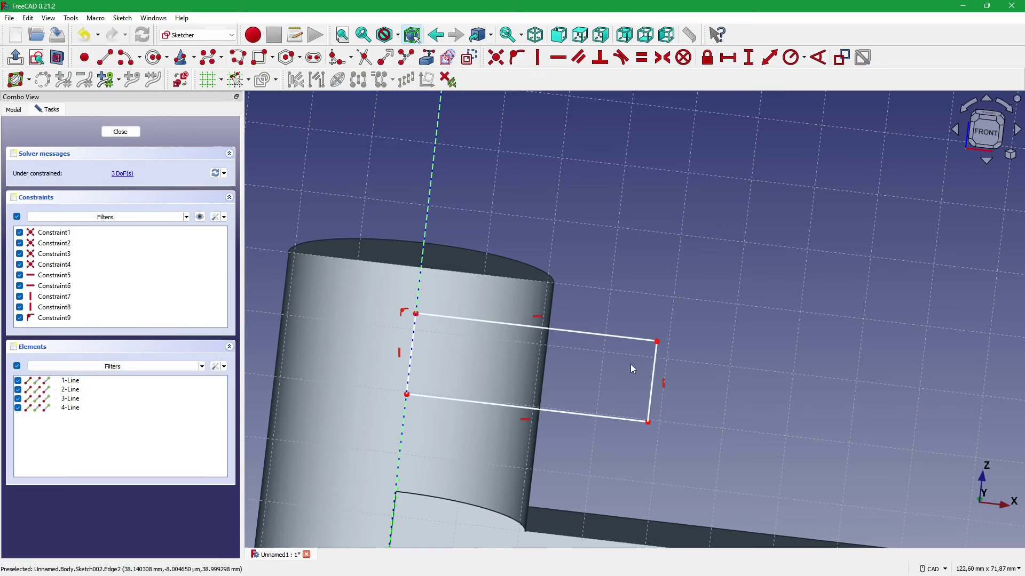
left_click(655, 361)
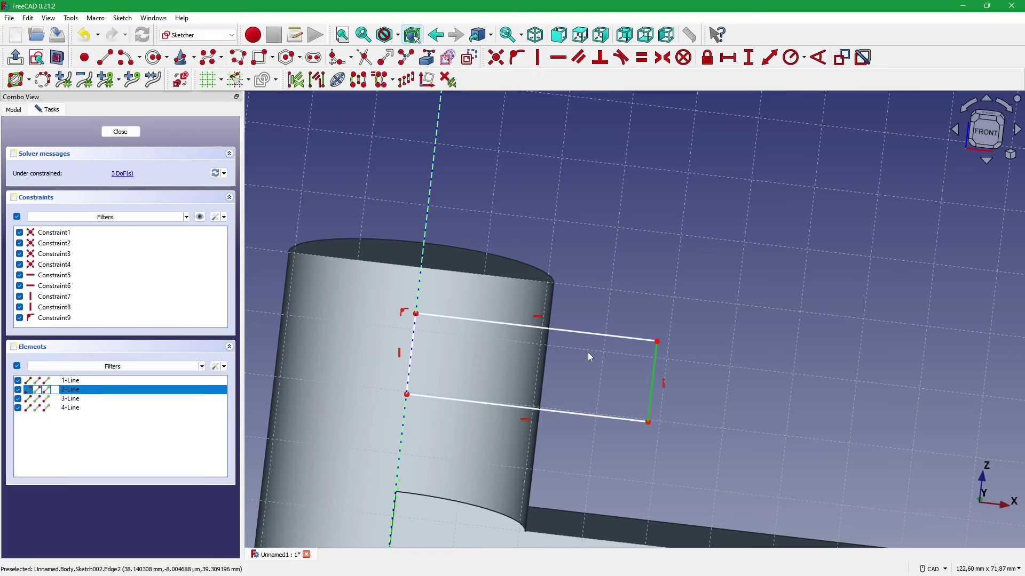
- Replace the rectangle's right edge with a centre-and-endpoints arc joining the upper and lower line ends
key("Delete")
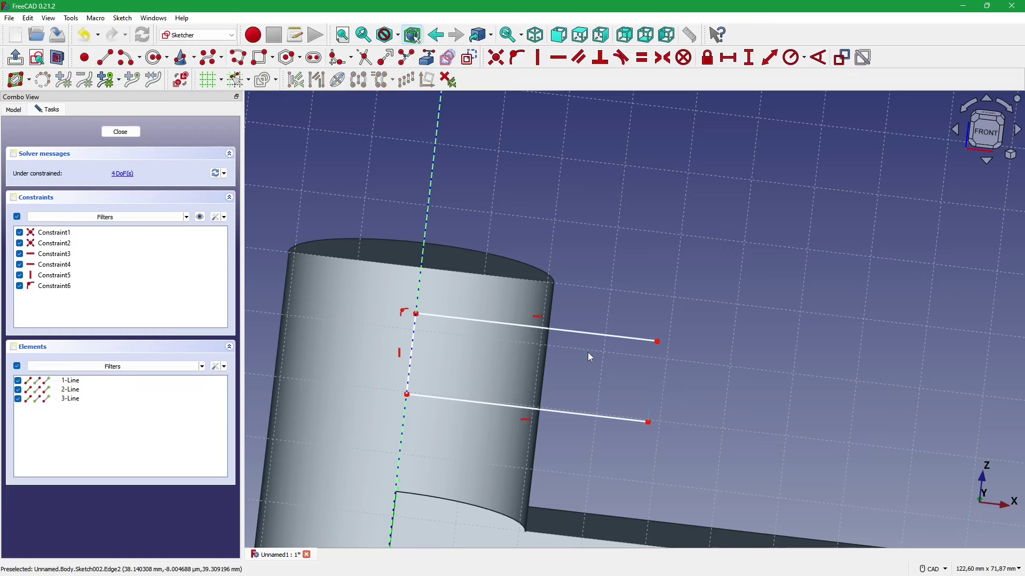
left_click(130, 58)
left_click(138, 59)
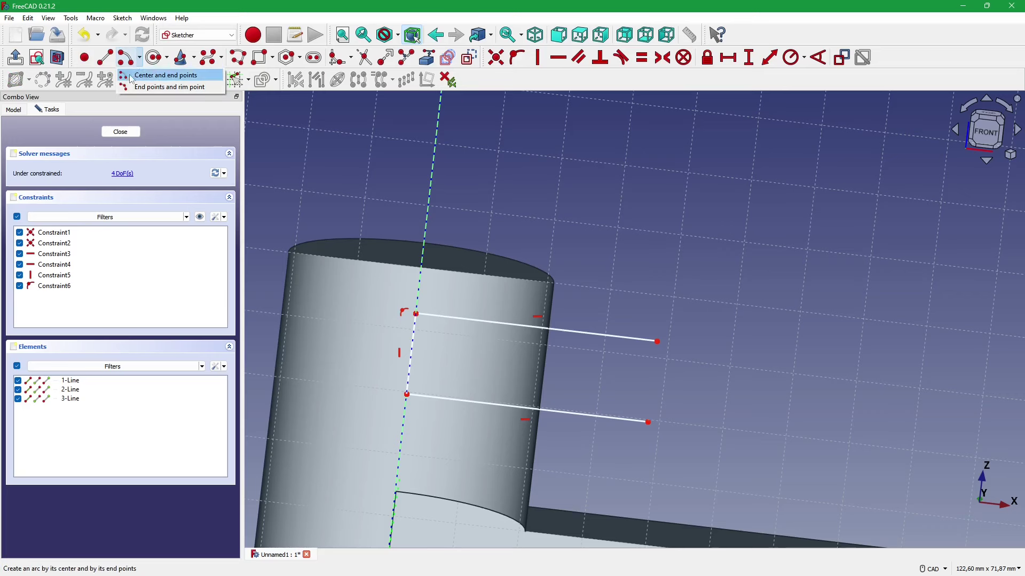
left_click(156, 78)
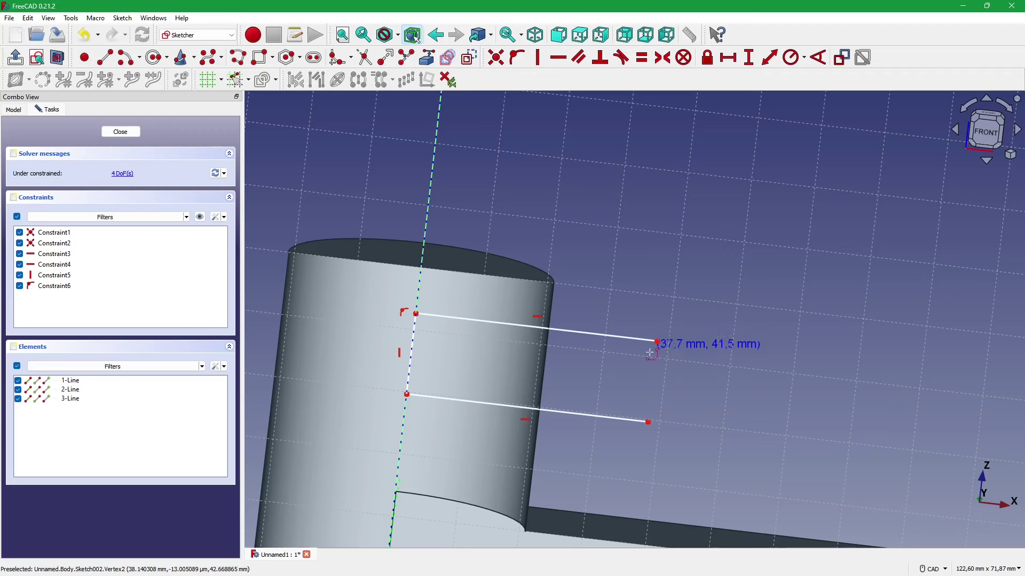
left_click(627, 375)
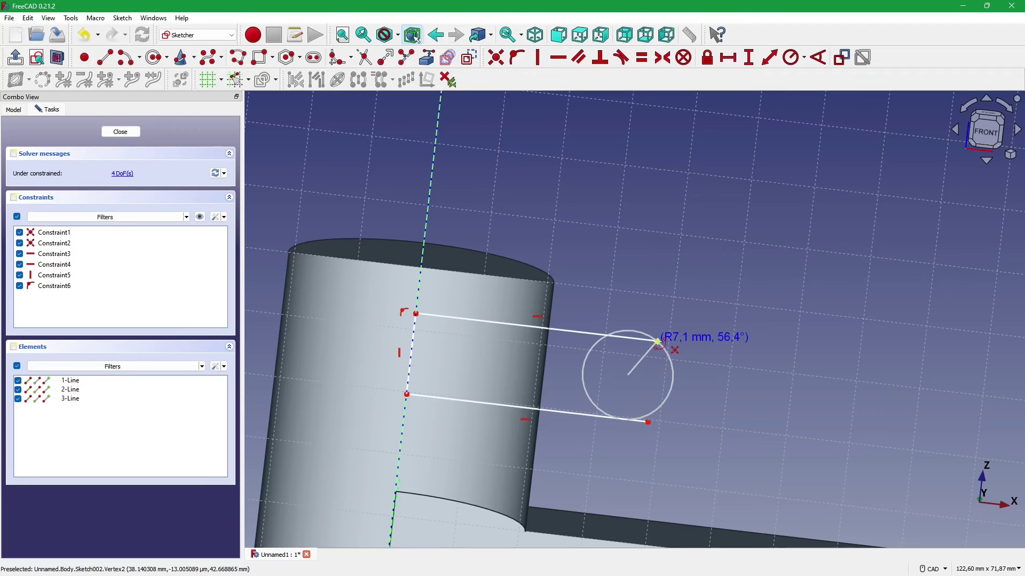
left_click(658, 341)
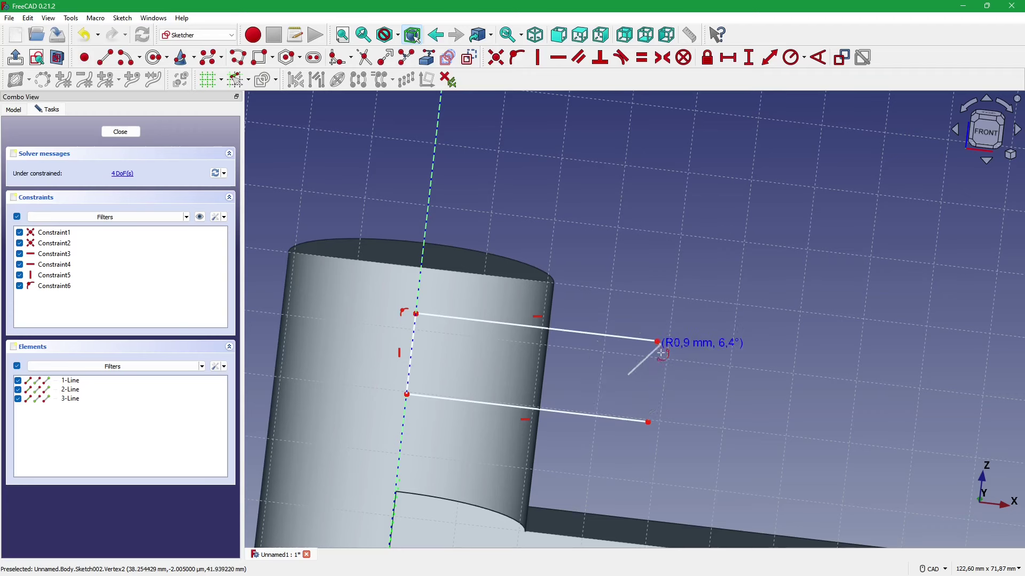
left_click(647, 420)
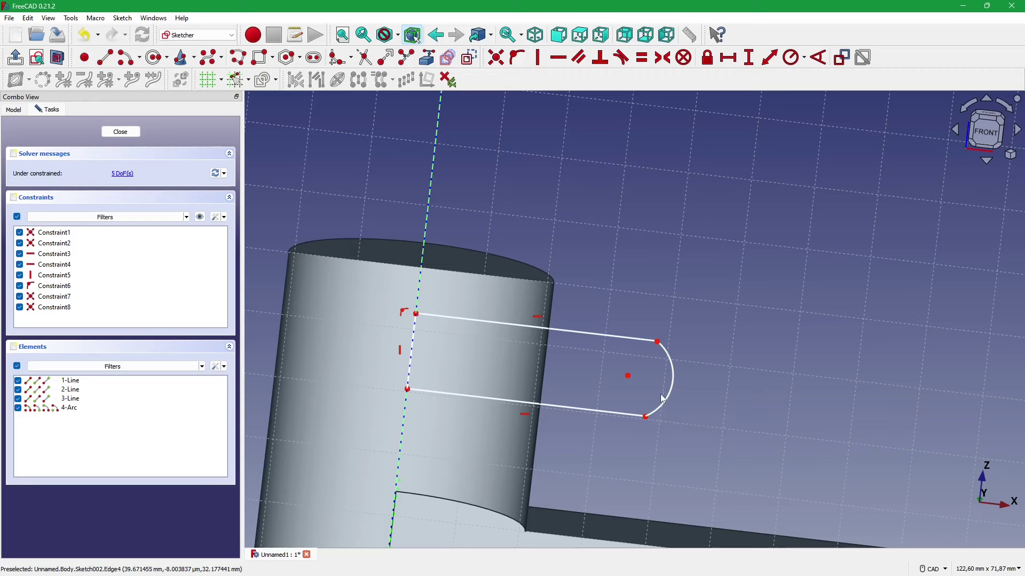
scroll(648, 354, "down", 2)
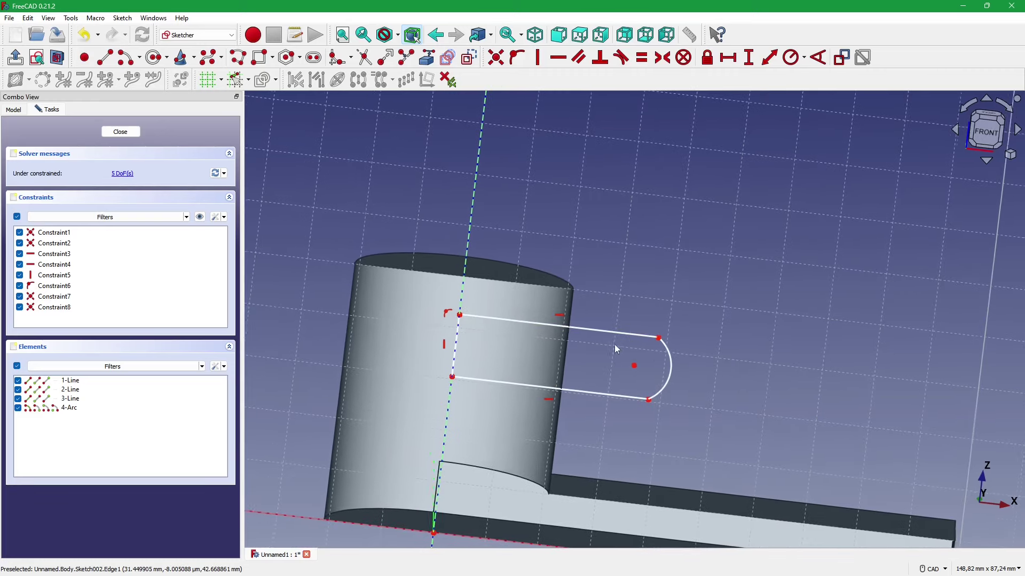
- Try a tangent constraint on the upper line and arc, undo it, and drag the arc's upper endpoint
scroll(638, 342, "up", 1)
scroll(632, 323, "up", 1)
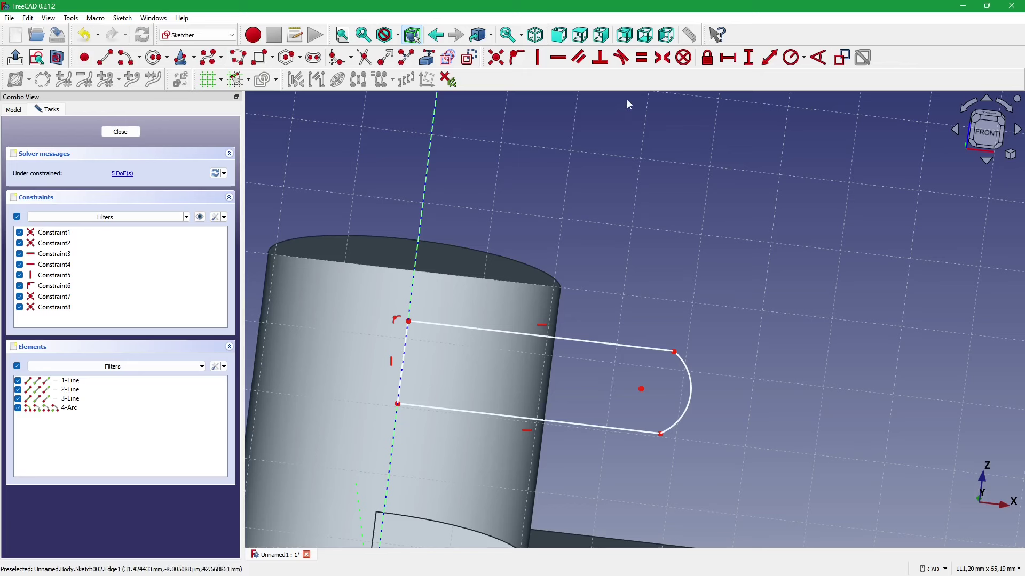
left_click(623, 58)
left_click(672, 353)
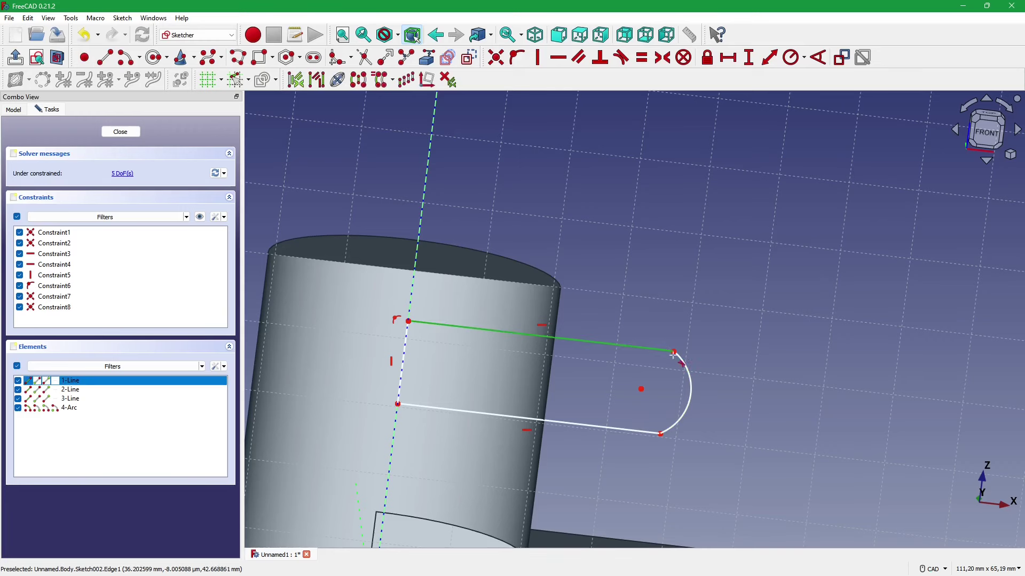
left_click(688, 368)
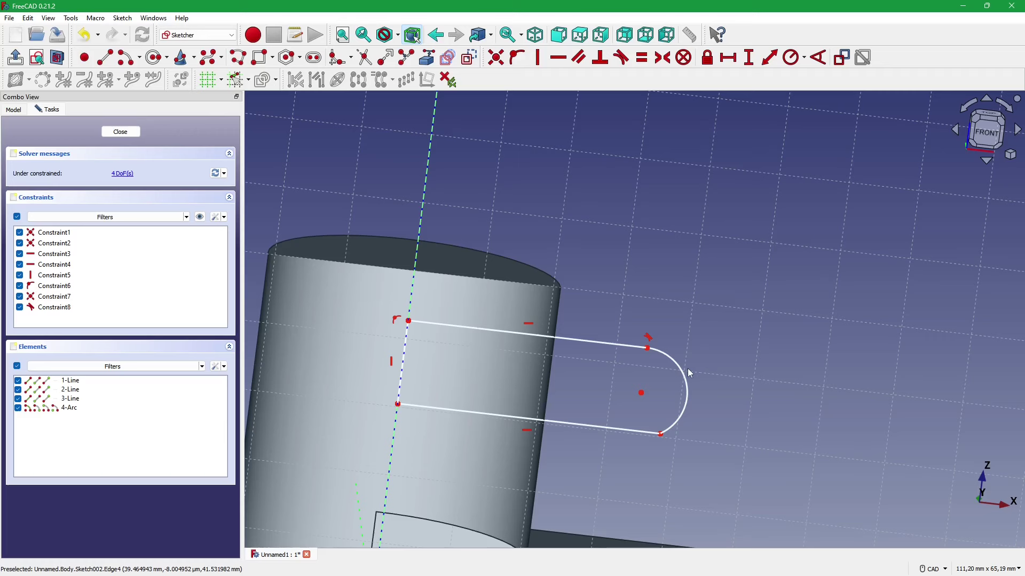
key("ctrl+z")
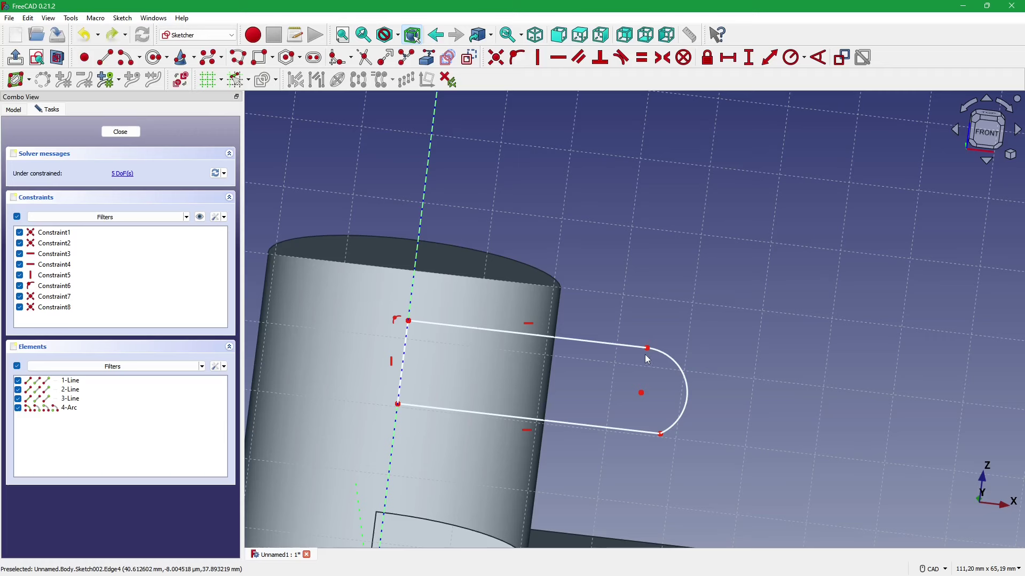
left_click_drag(648, 348, 735, 379)
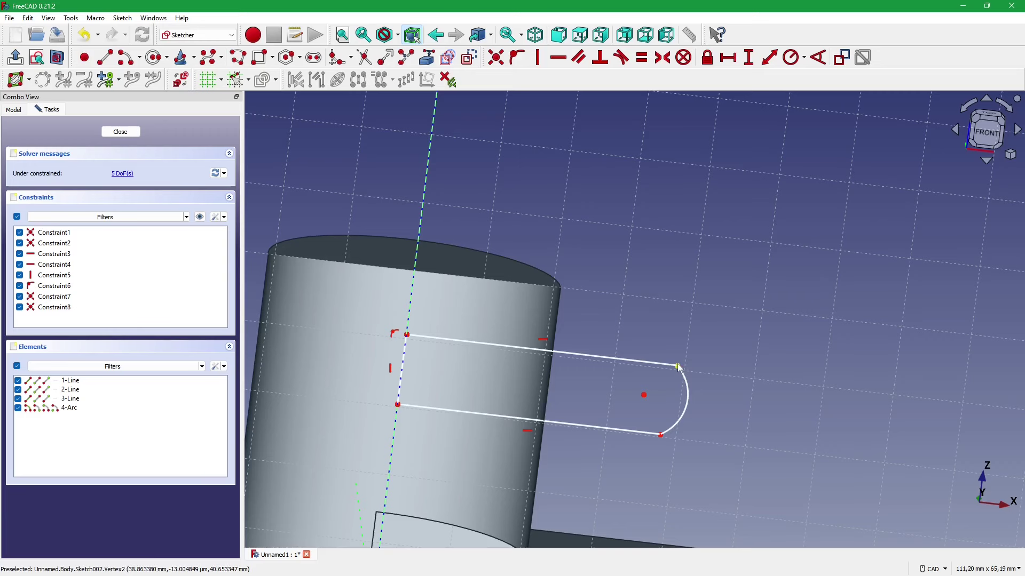
- Constrain the arc's upper and lower endpoints vertically to its centre
scroll(649, 362, "down", 2)
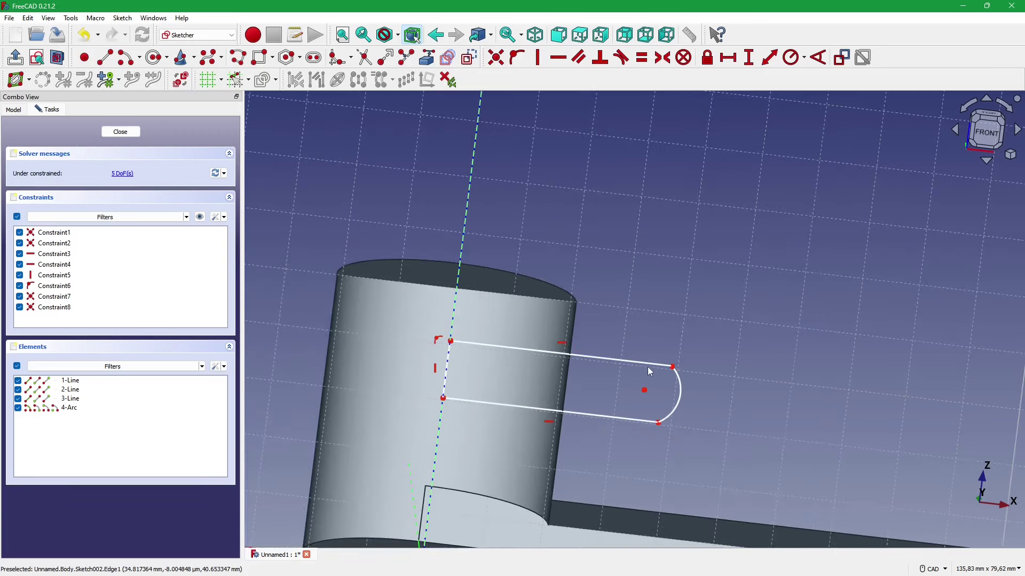
left_click(538, 57)
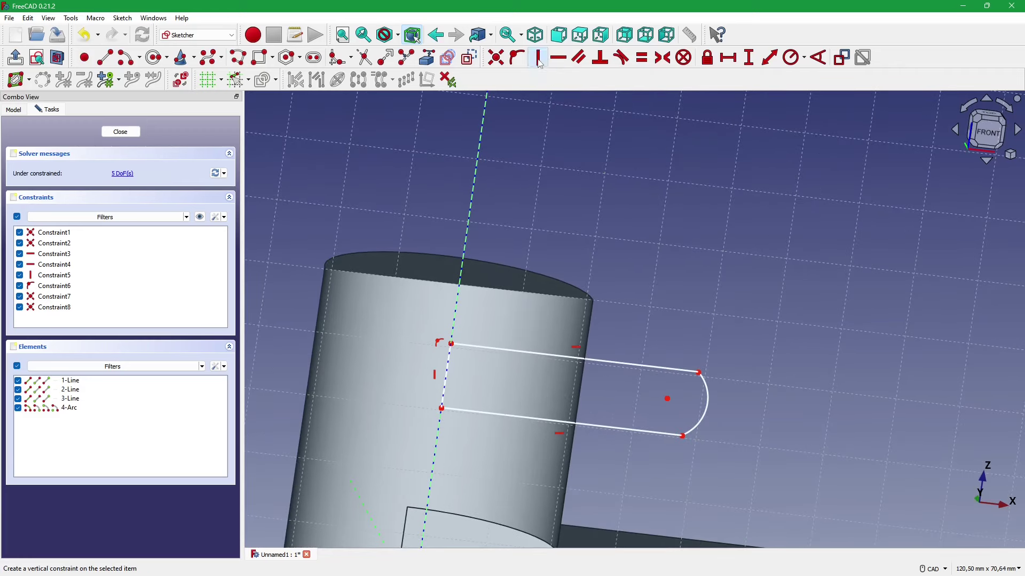
left_click(698, 372)
left_click(667, 399)
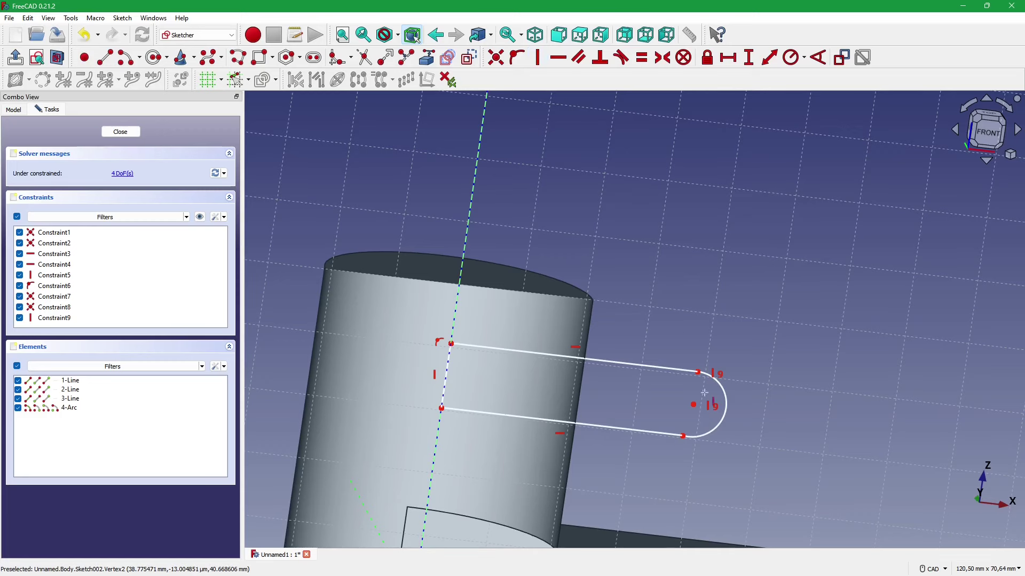
left_click(683, 435)
left_click(693, 404)
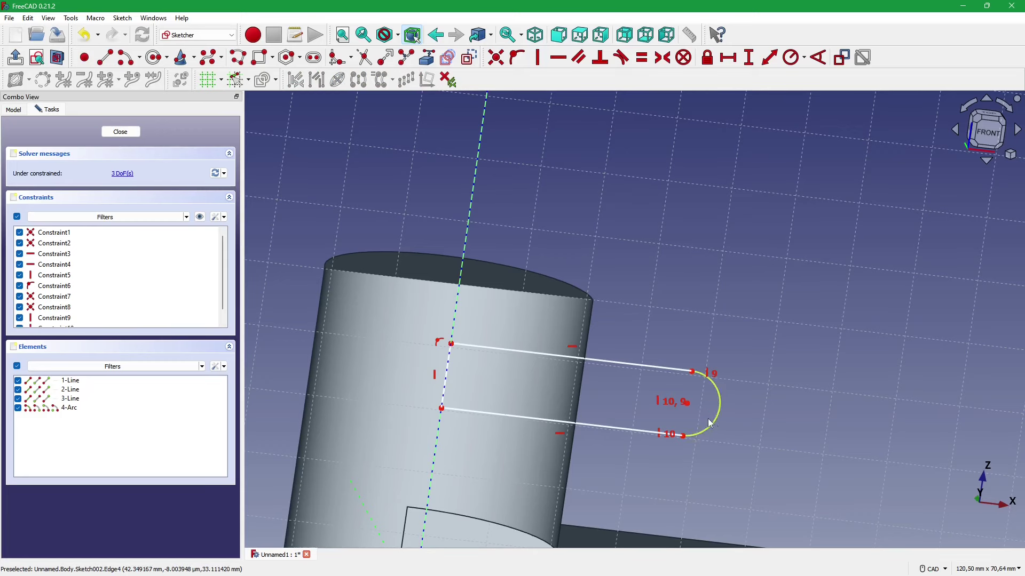
- Switch to the front view and drag the arc's centre to reshape the slot
scroll(710, 423, "up", 2)
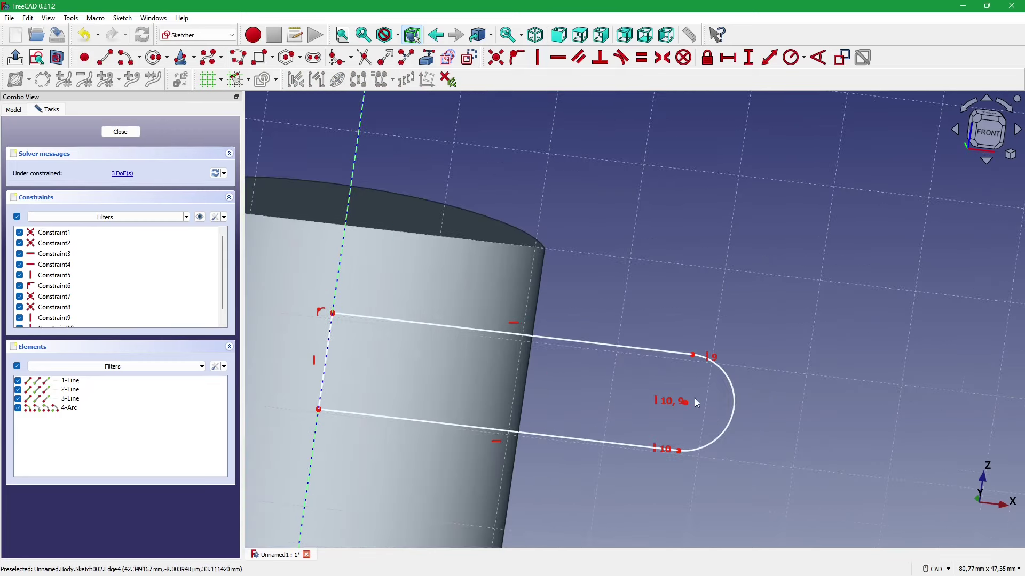
left_click(987, 131)
scroll(736, 298, "down", 2)
scroll(675, 344, "up", 2)
left_click_drag(670, 337, 612, 340)
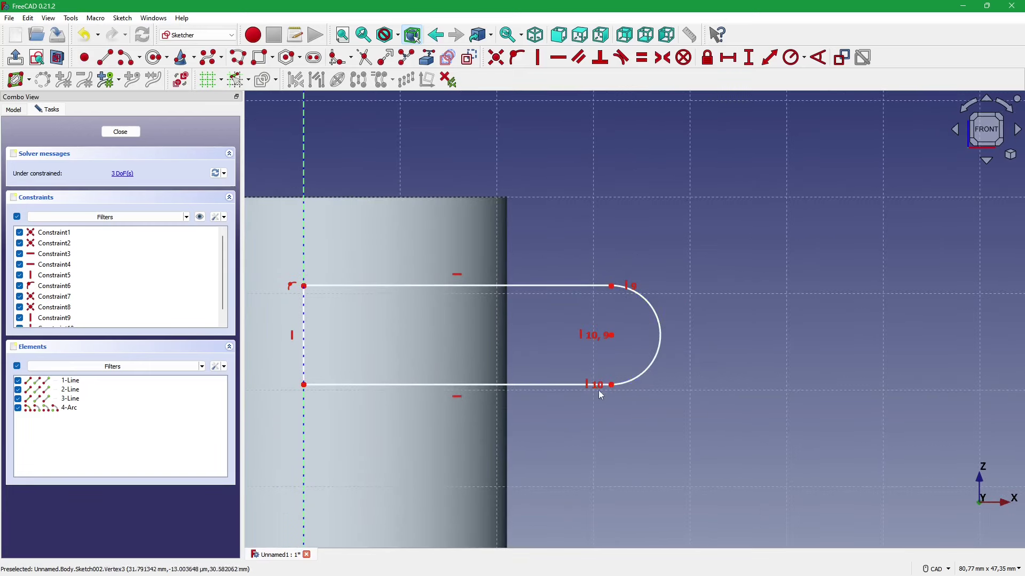
- Orbit and zoom around the slot, then switch to the reference drawing in the browser
scroll(598, 389, "down", 3)
middle_click_drag(597, 389, 622, 378)
scroll(622, 378, "up", 5)
scroll(622, 378, "down", 3)
middle_click_drag(687, 161, 632, 96)
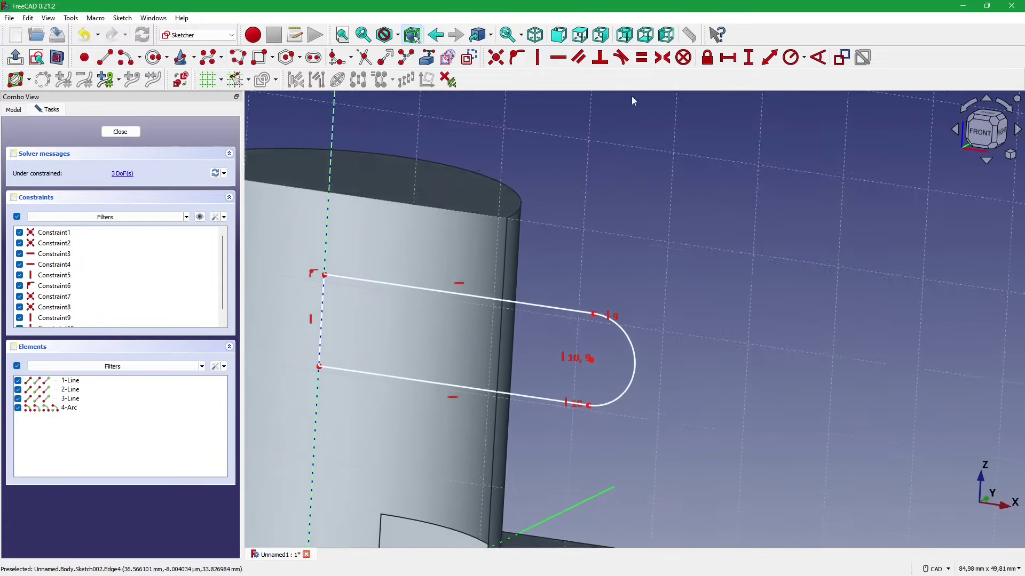
scroll(571, 354, "up", 1)
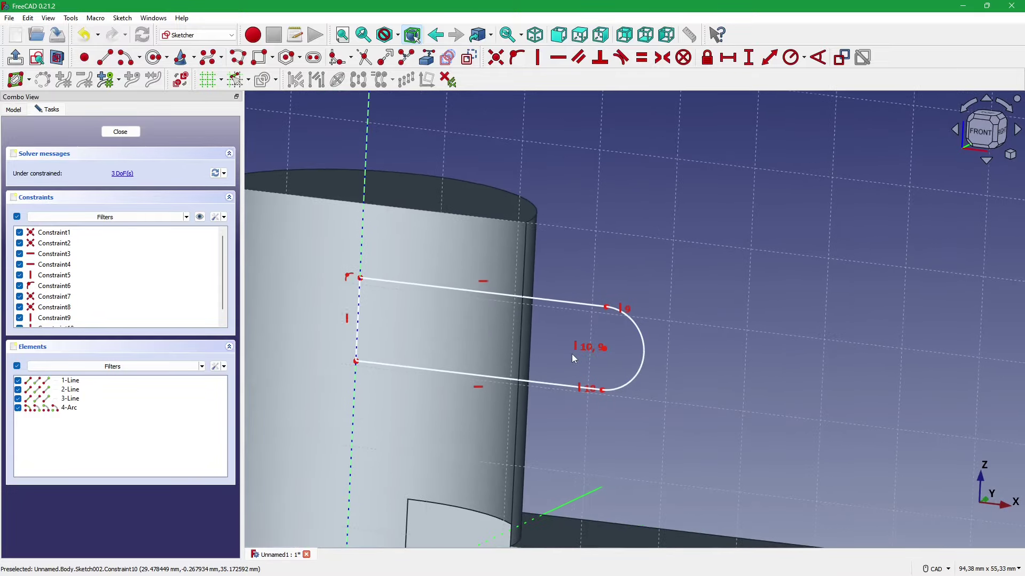
scroll(571, 362, "up", 1)
scroll(566, 366, "down", 2)
scroll(568, 371, "down", 2)
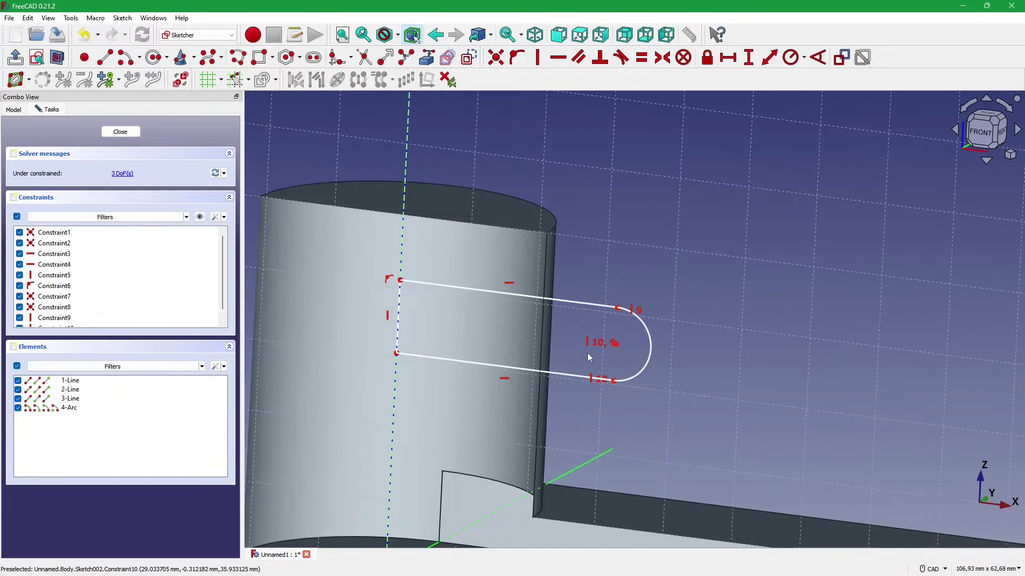
scroll(587, 353, "down", 1)
scroll(646, 358, "up", 1)
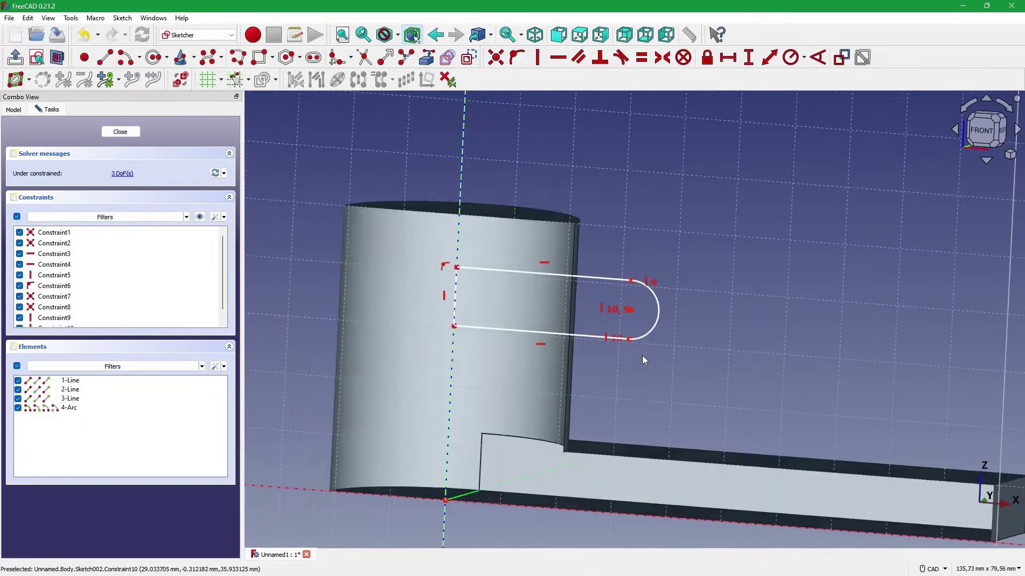
scroll(642, 356, "up", 1)
scroll(639, 352, "up", 1)
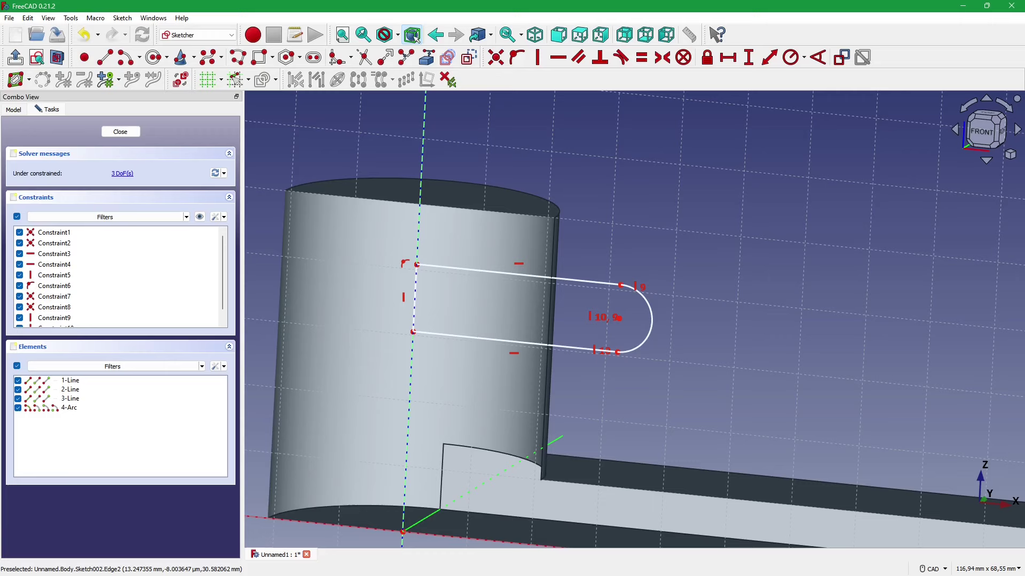
key("alt+Tab")
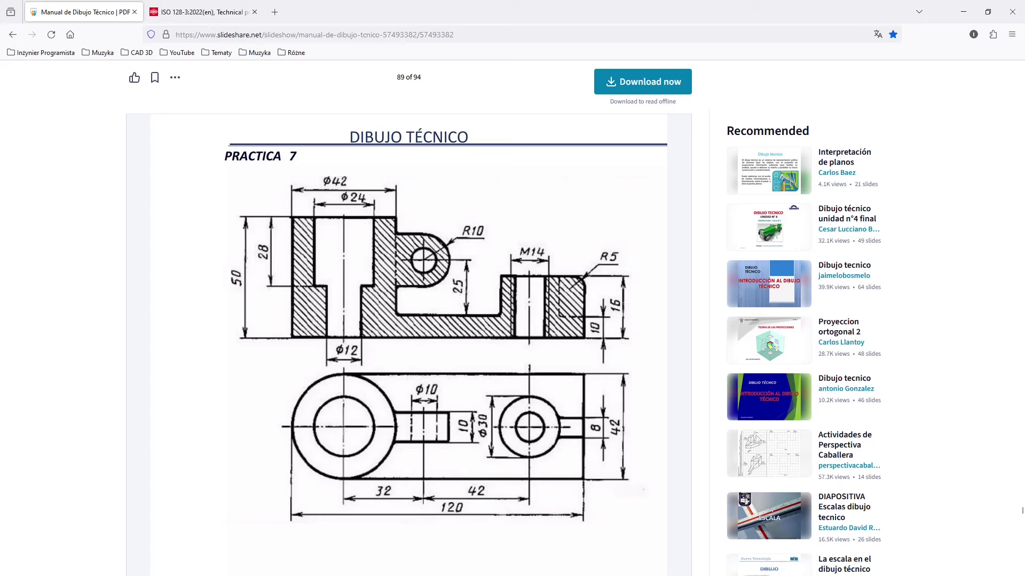
key("alt+Tab")
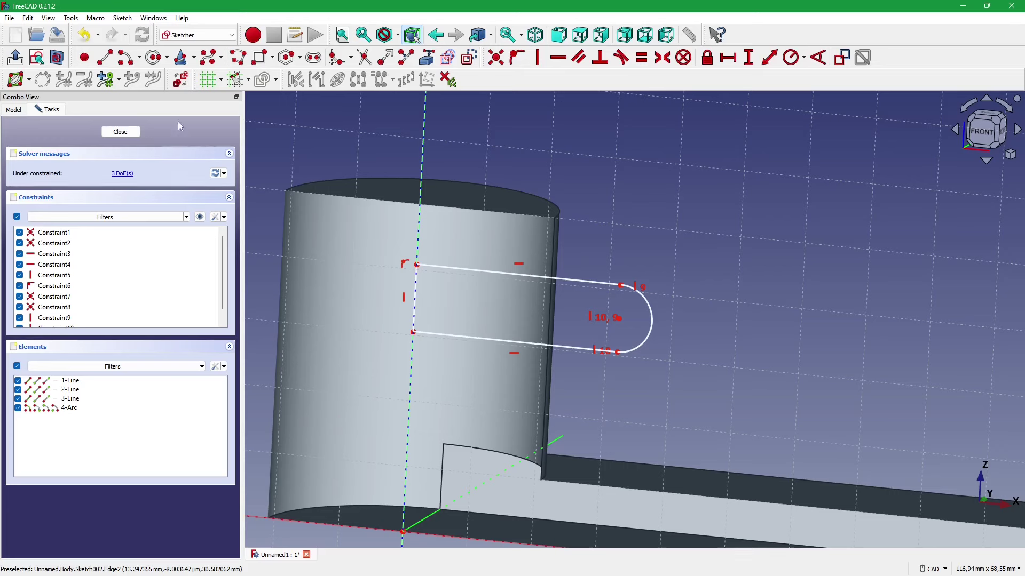
- Draw a hole circle centred on the rounded end's arc centre
left_click(153, 59)
scroll(629, 286, "up", 2)
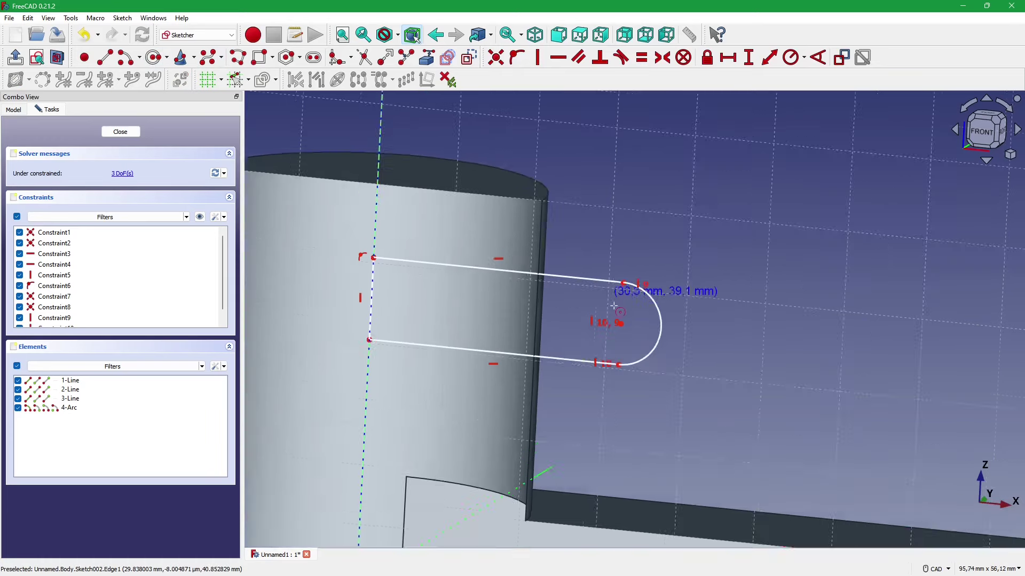
scroll(619, 320, "up", 3)
left_click(623, 330)
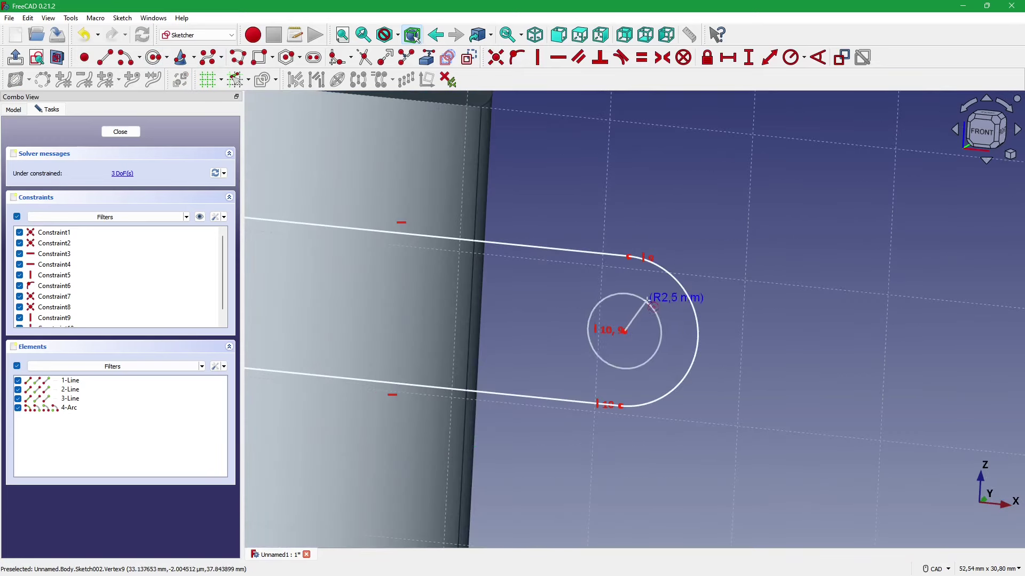
left_click(653, 299)
scroll(646, 336, "down", 3)
middle_click_drag(639, 347, 729, 353)
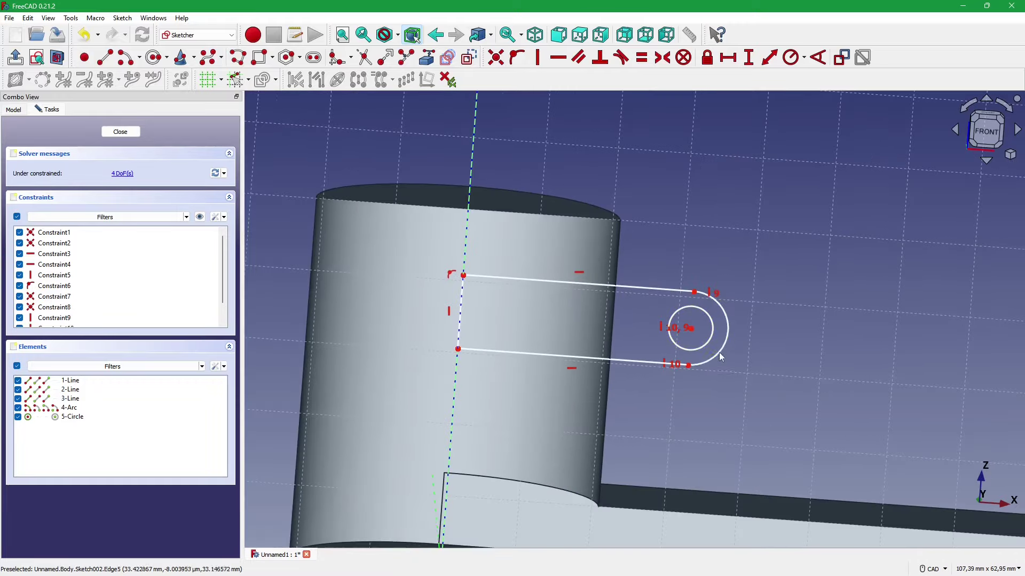
scroll(729, 353, "up", 3)
scroll(634, 332, "down", 2)
scroll(634, 332, "down", 2)
middle_click_drag(633, 332, 613, 254)
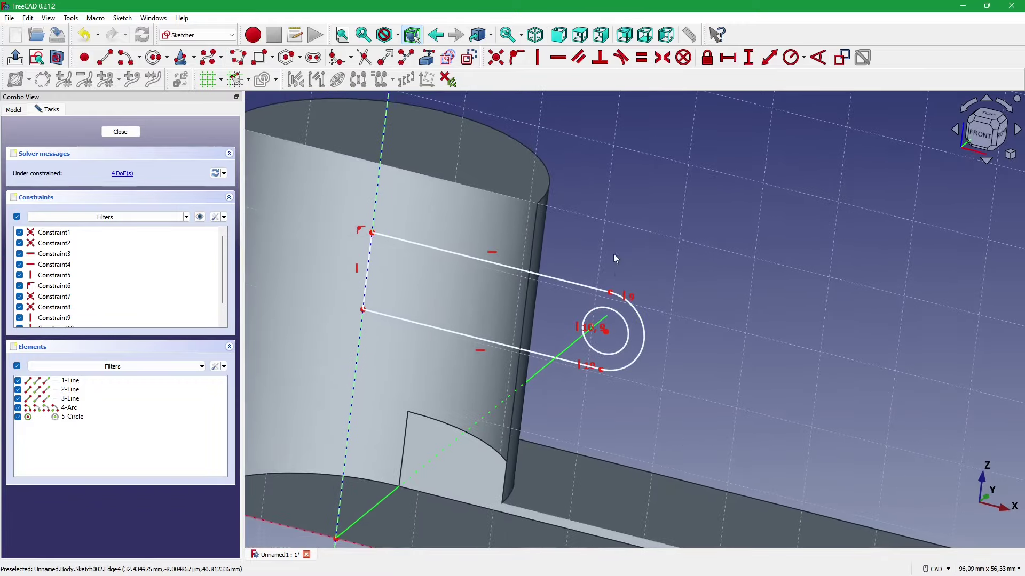
middle_click_drag(775, 109, 658, 221)
scroll(658, 220, "up", 1)
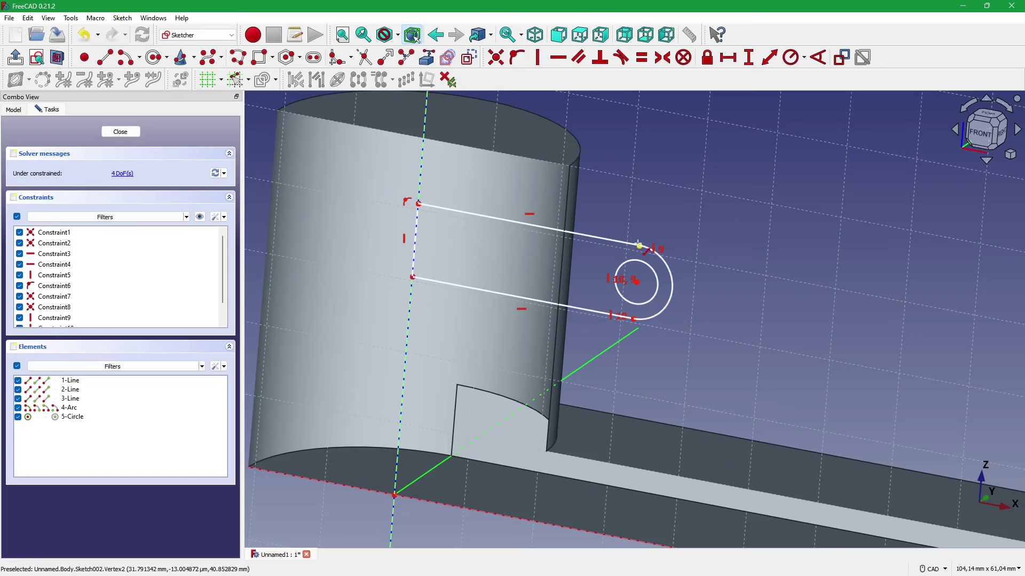
- Constrain the rounded end's arc radius to 10 mm
left_click(804, 59)
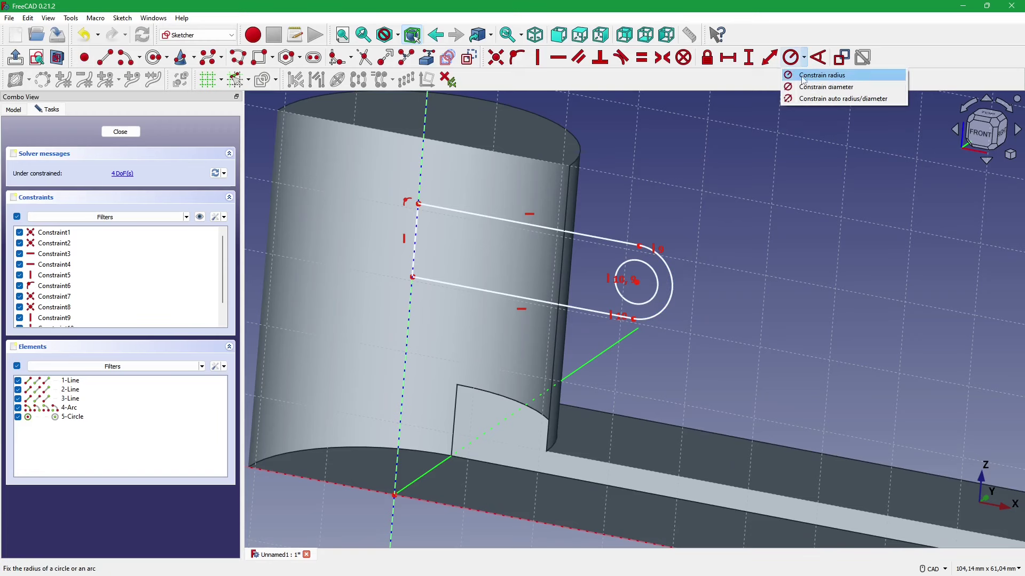
left_click(822, 75)
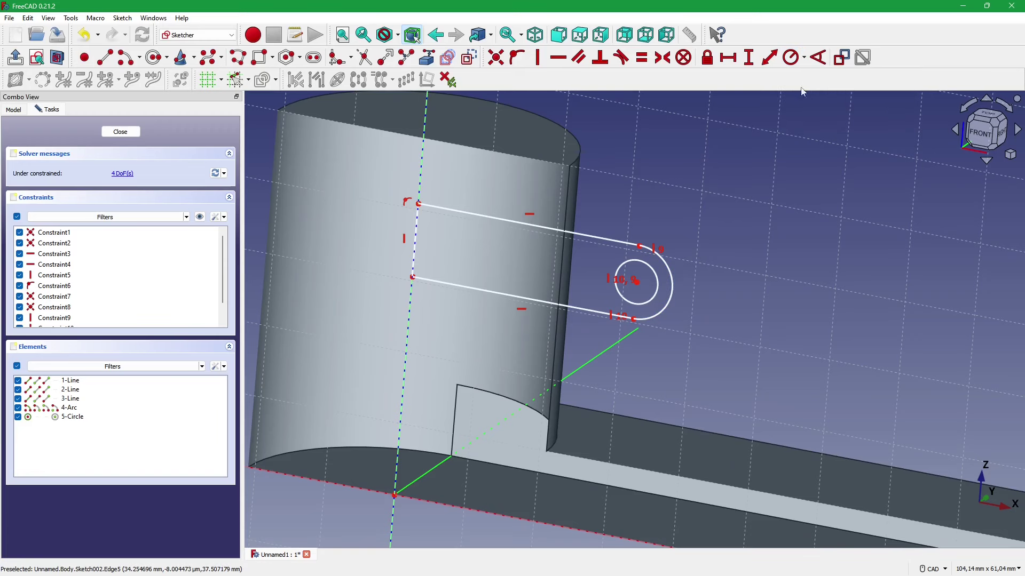
left_click(671, 279)
type("10mm")
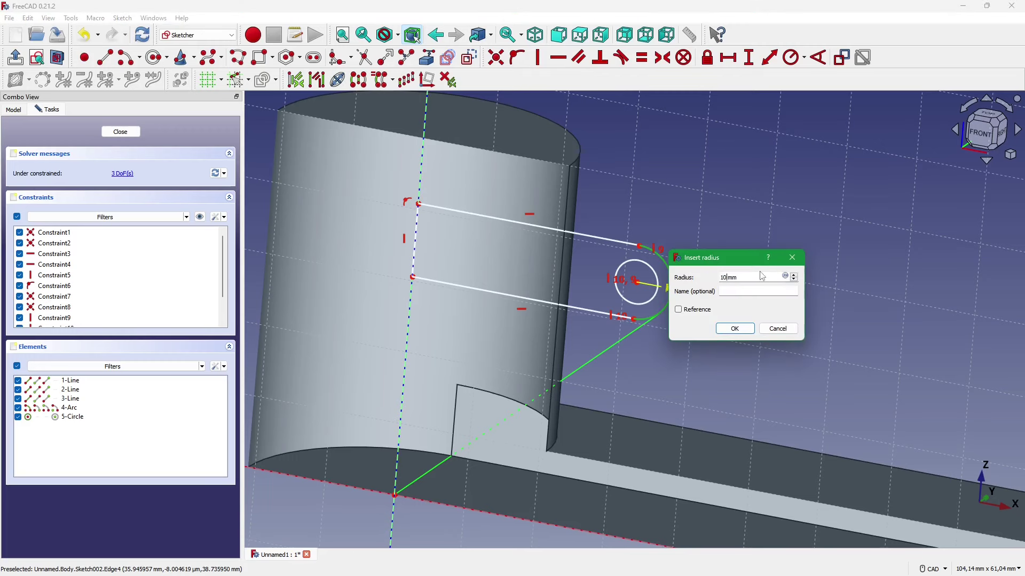
key("Return")
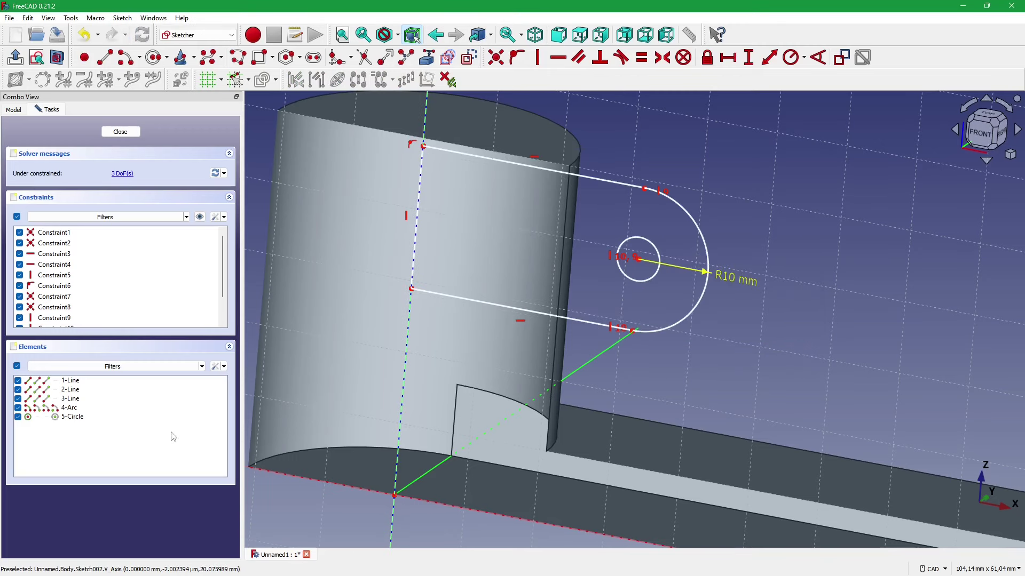
- Constrain the hole circle's diameter to 10 mm
left_click(805, 59)
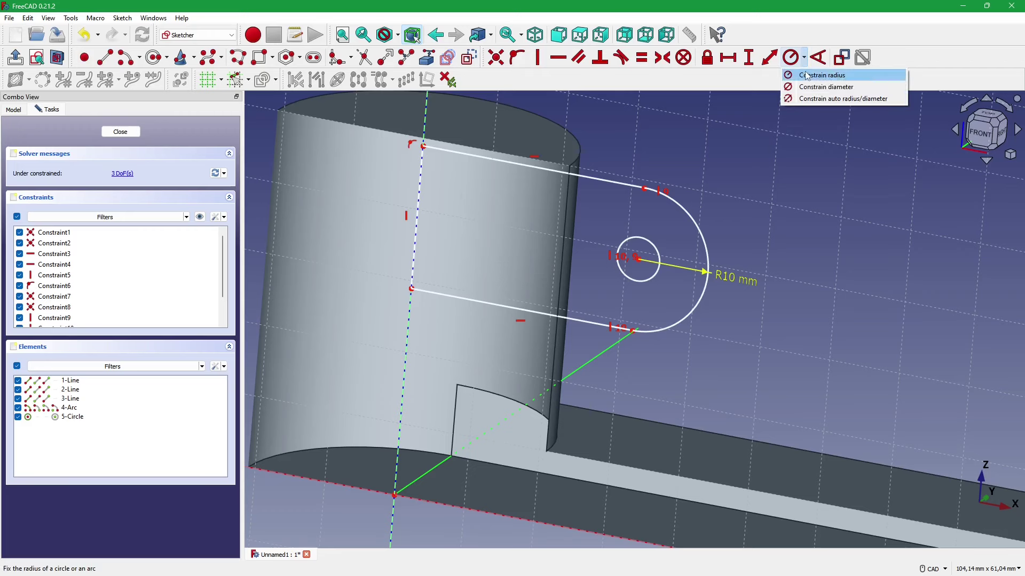
left_click(832, 88)
left_click(652, 240)
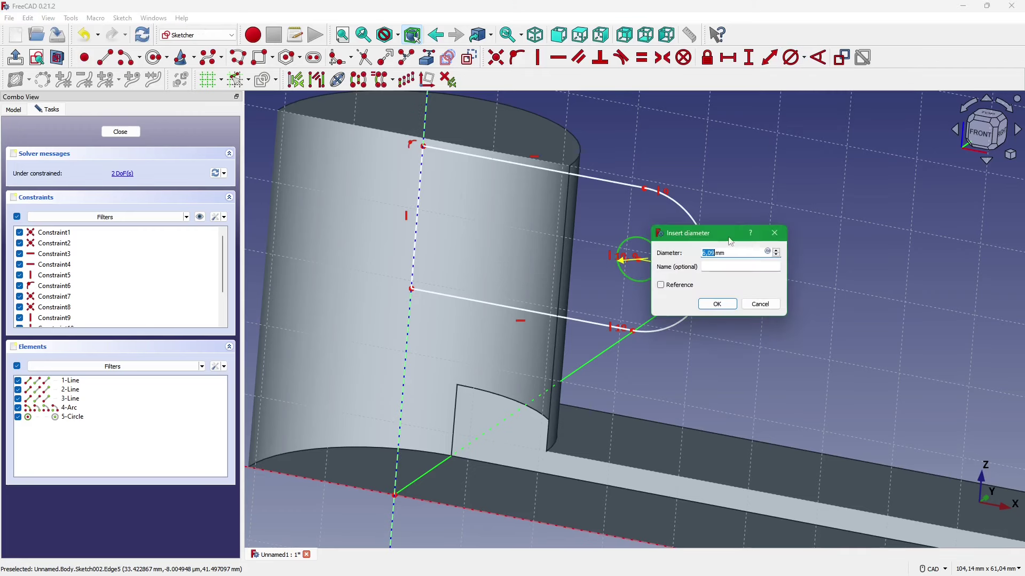
type("10")
key("Return")
key("Escape")
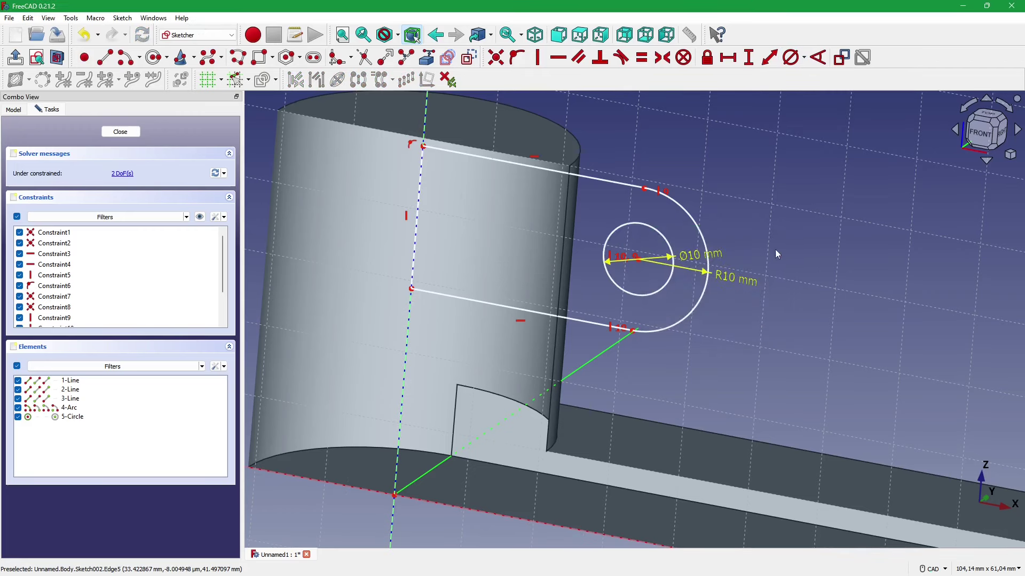
- Move the Ø10 and R10 dimension labels up and to the right
scroll(765, 205, "up", 2)
left_click_drag(672, 270, 729, 166)
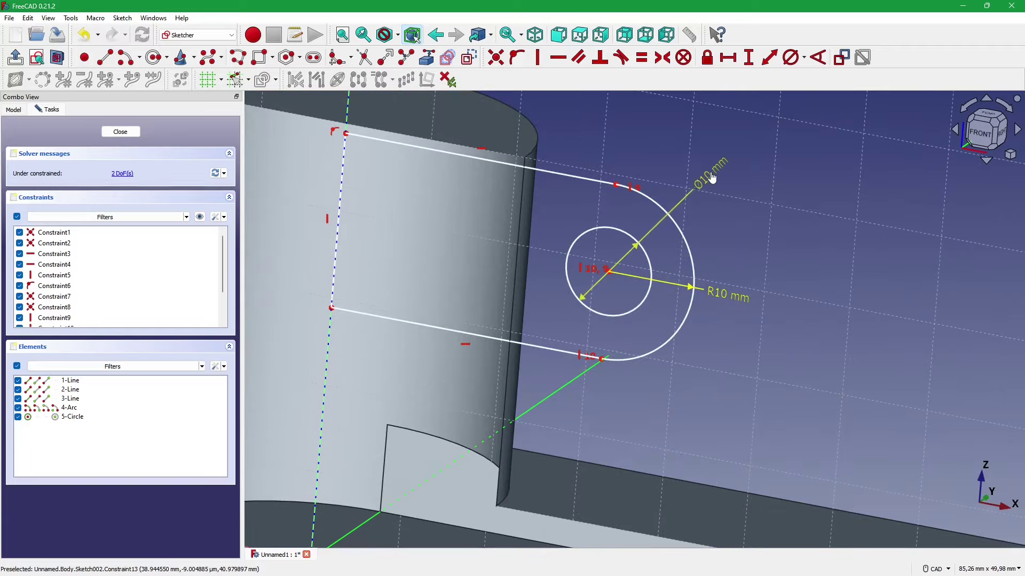
left_click_drag(727, 296, 756, 206)
scroll(697, 297, "down", 3)
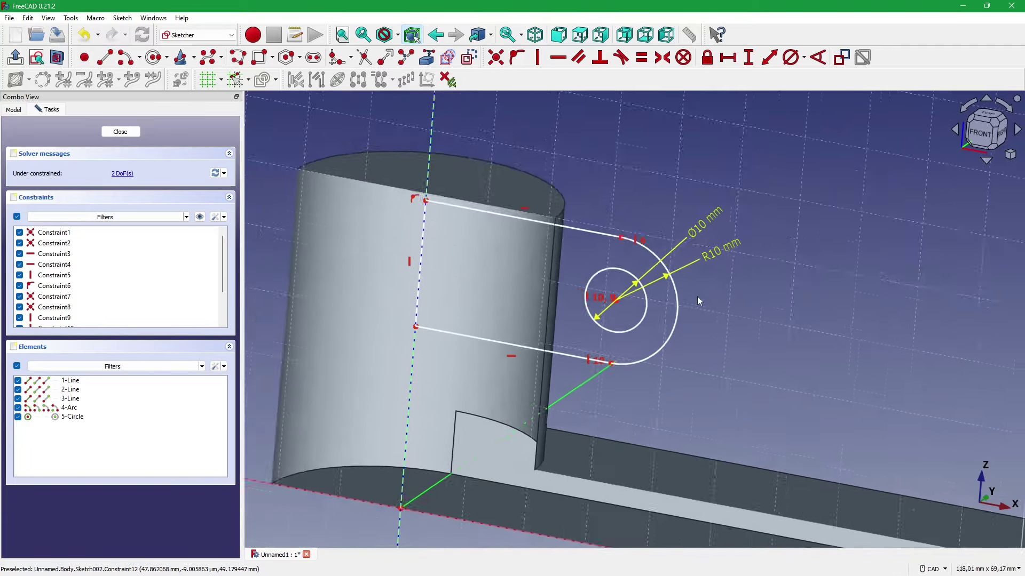
scroll(673, 309, "down", 1)
scroll(689, 273, "up", 1)
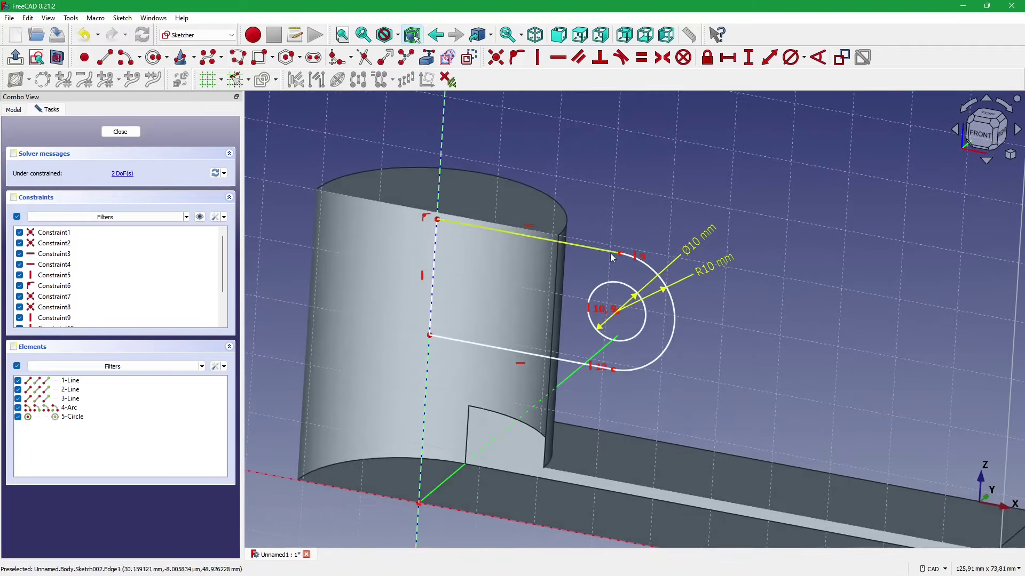
scroll(663, 270, "up", 1)
scroll(617, 286, "up", 1)
scroll(617, 286, "down", 1)
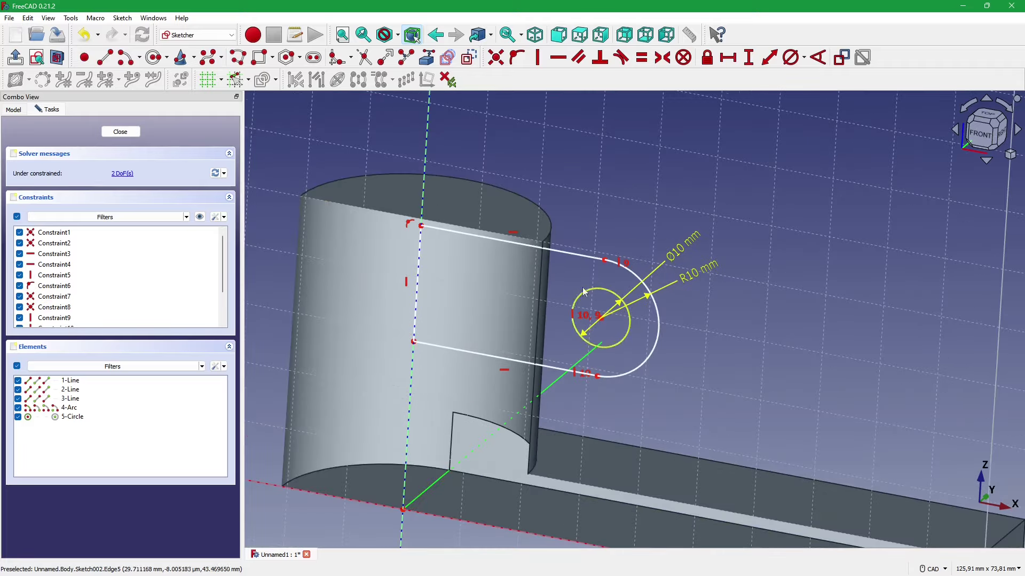
scroll(576, 306, "down", 1)
scroll(573, 314, "up", 1)
scroll(574, 314, "up", 1)
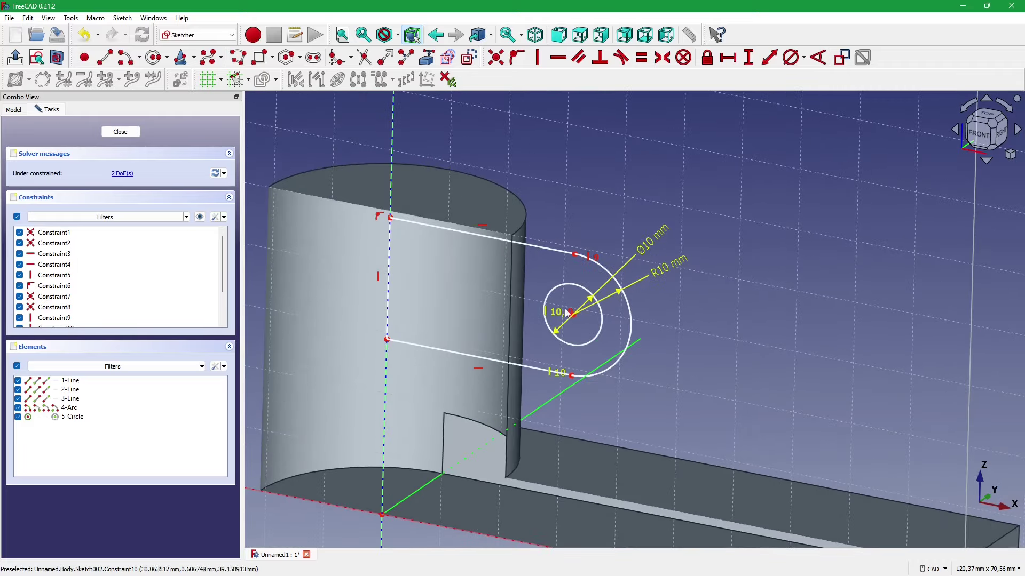
scroll(573, 313, "down", 1)
scroll(574, 314, "up", 1)
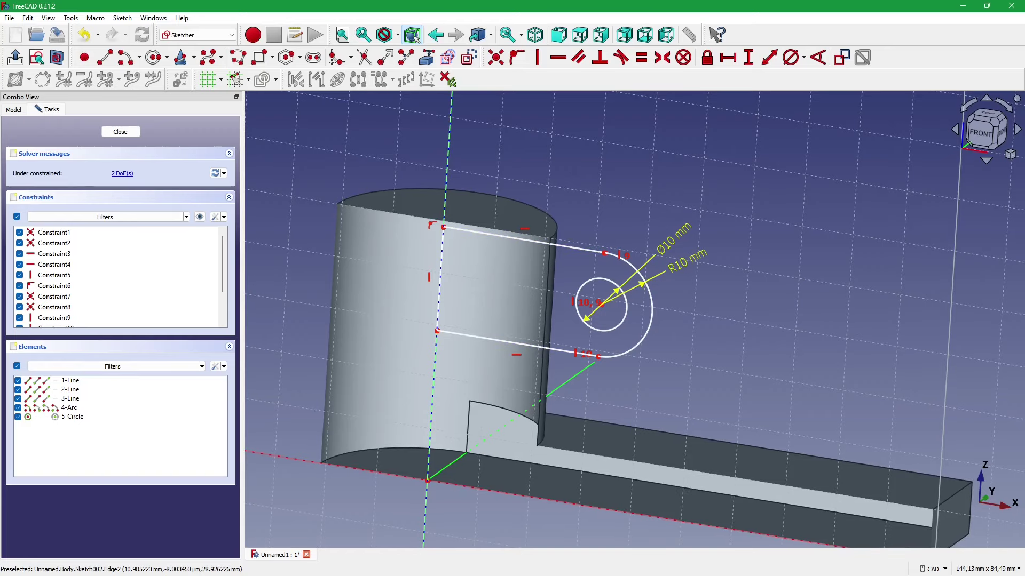
key("alt+Tab")
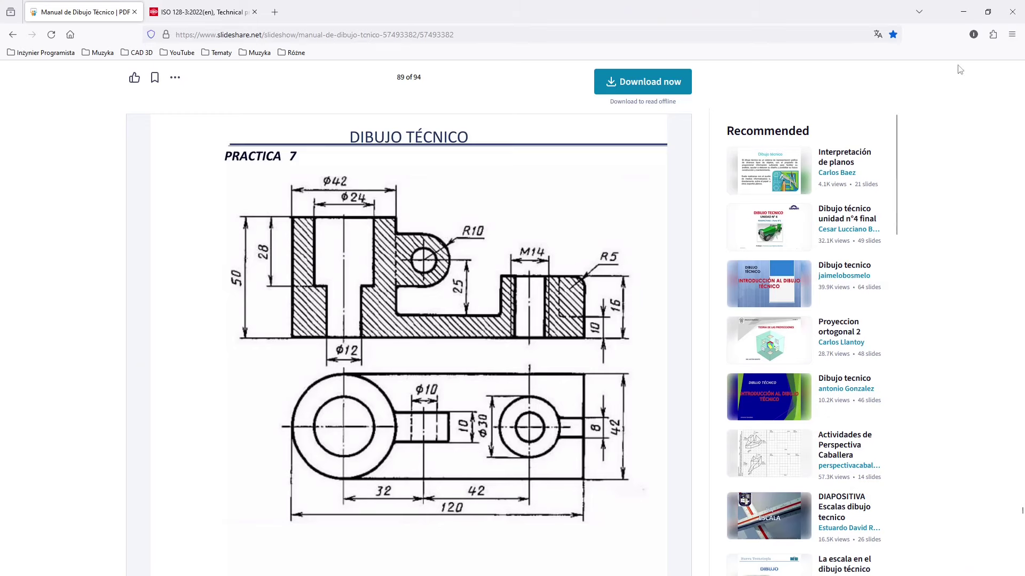
left_click(963, 11)
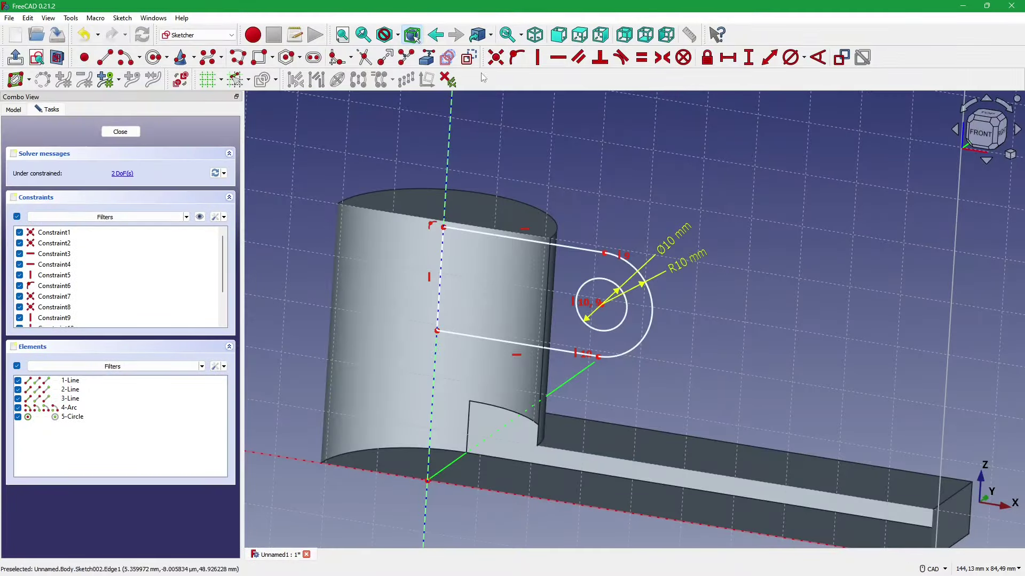
- Dimension the circle centre 32 mm from the vertical axis and move the label above the sketch
left_click(767, 60)
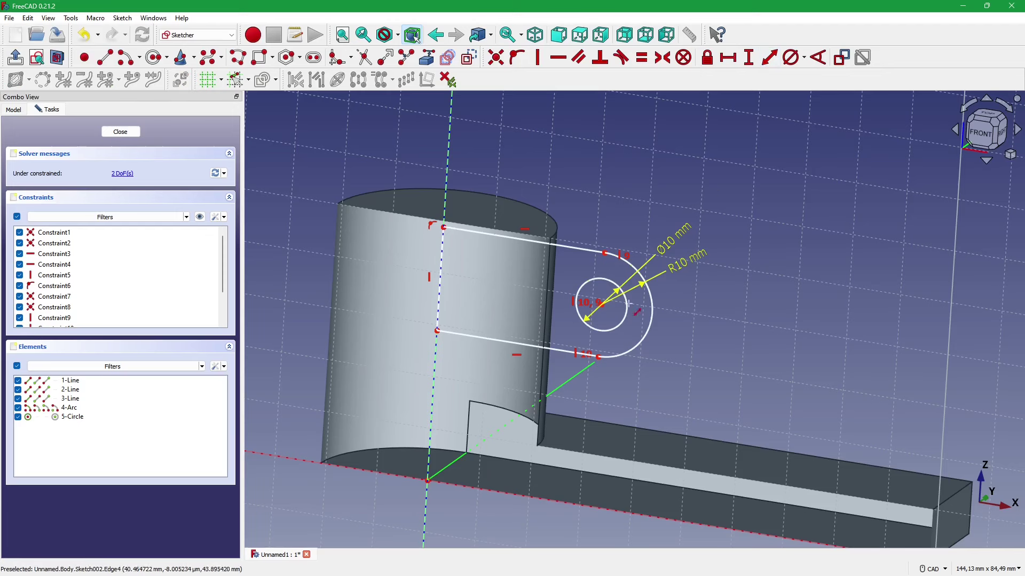
left_click(601, 305)
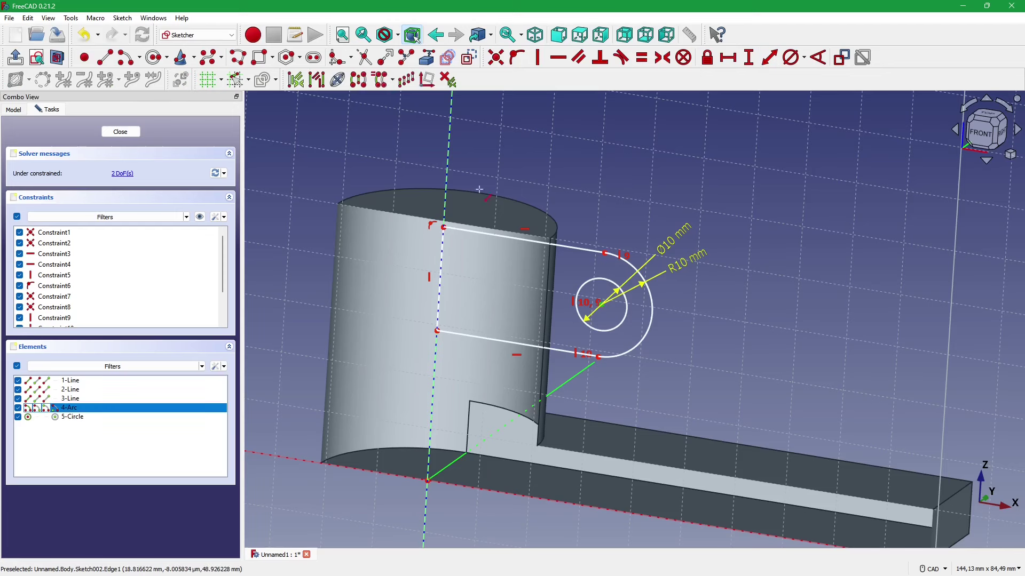
left_click(447, 172)
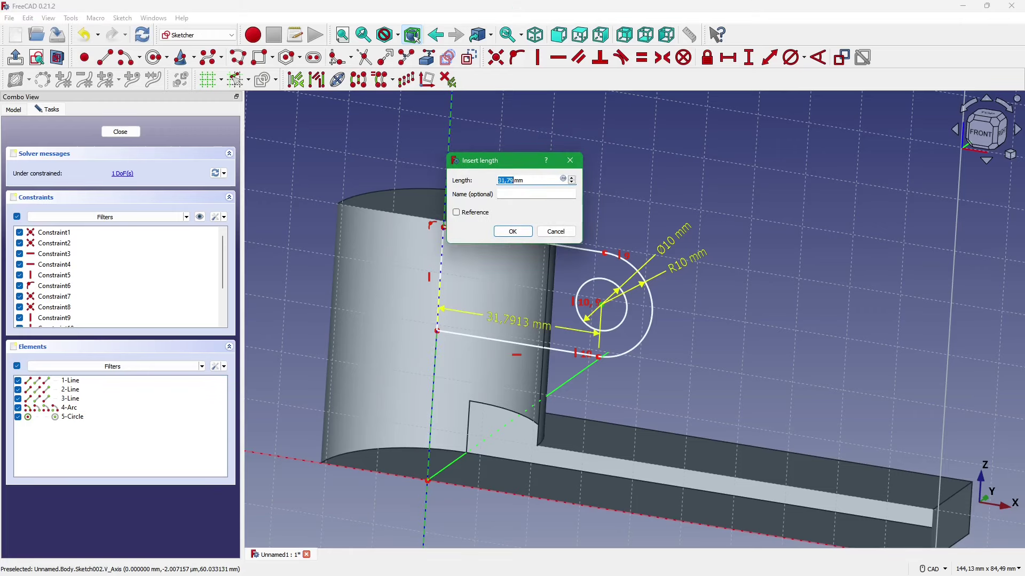
key("alt+Tab")
key("alt+Tab")
type("32")
key("Return")
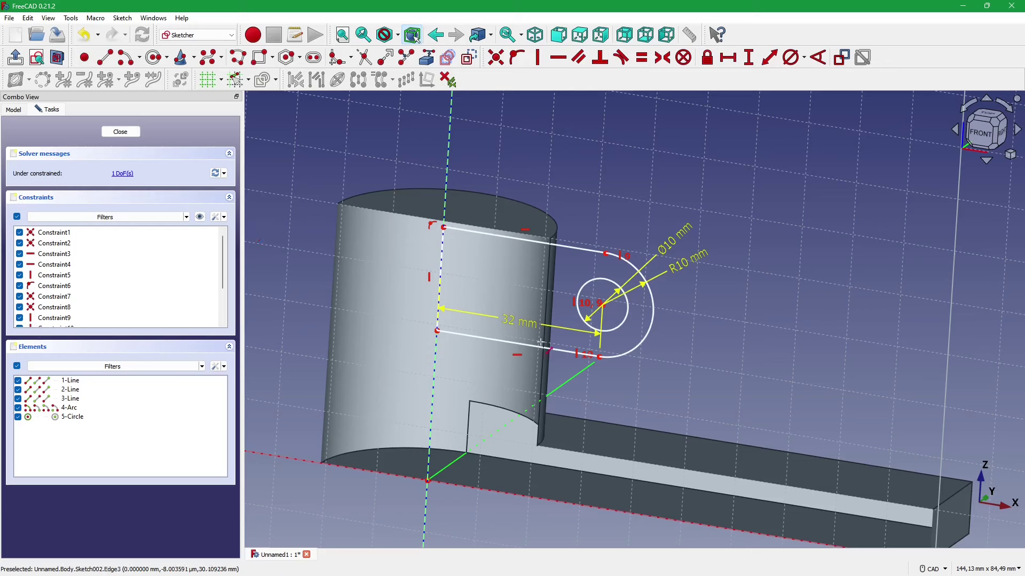
left_click_drag(521, 332, 533, 157)
scroll(297, 279, "down", 3)
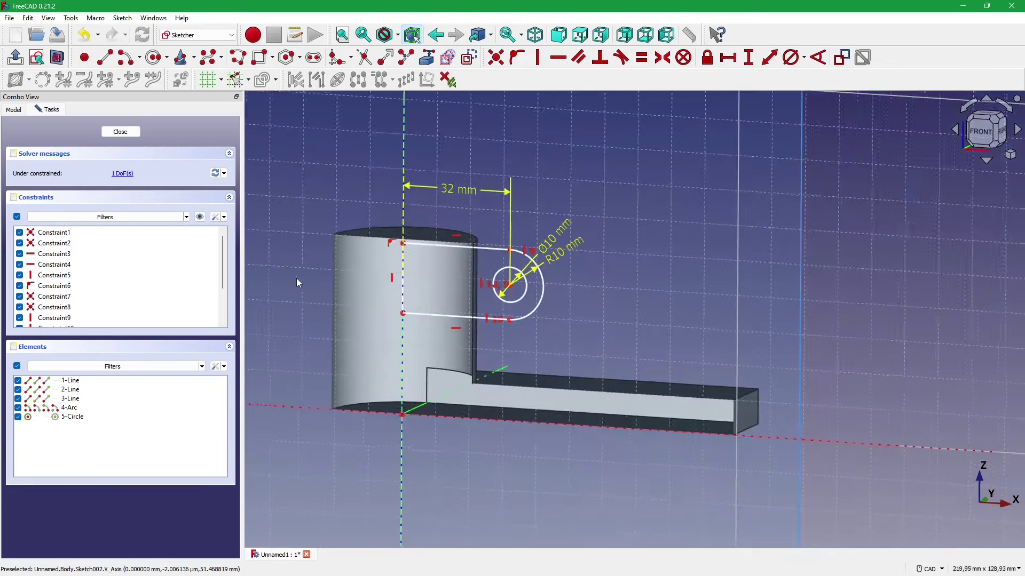
scroll(296, 279, "up", 2)
scroll(296, 279, "up", 2)
key("alt+Tab")
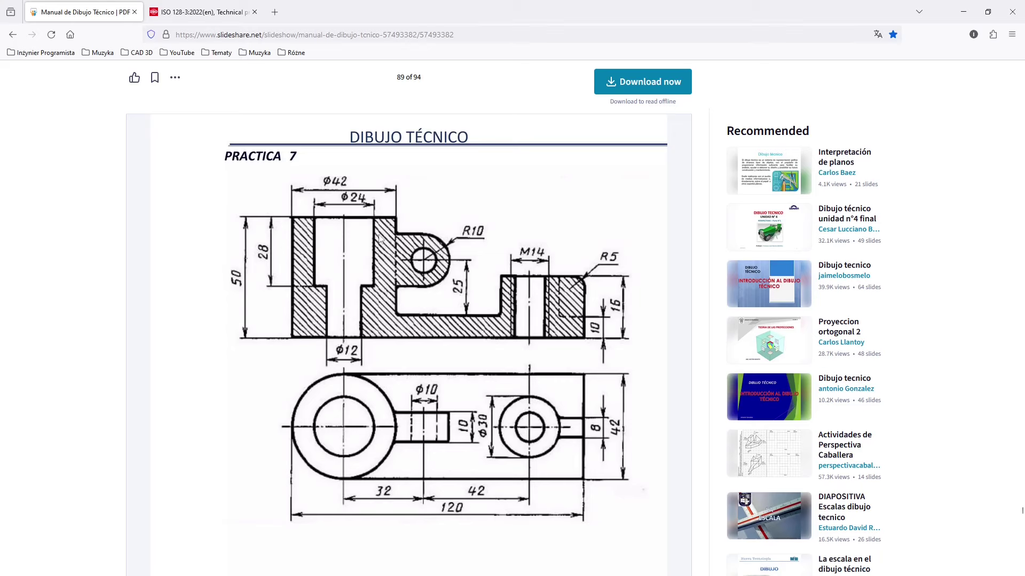
- Minimise the browser showing the Practica 7 slide to return to FreeCAD
left_click(963, 9)
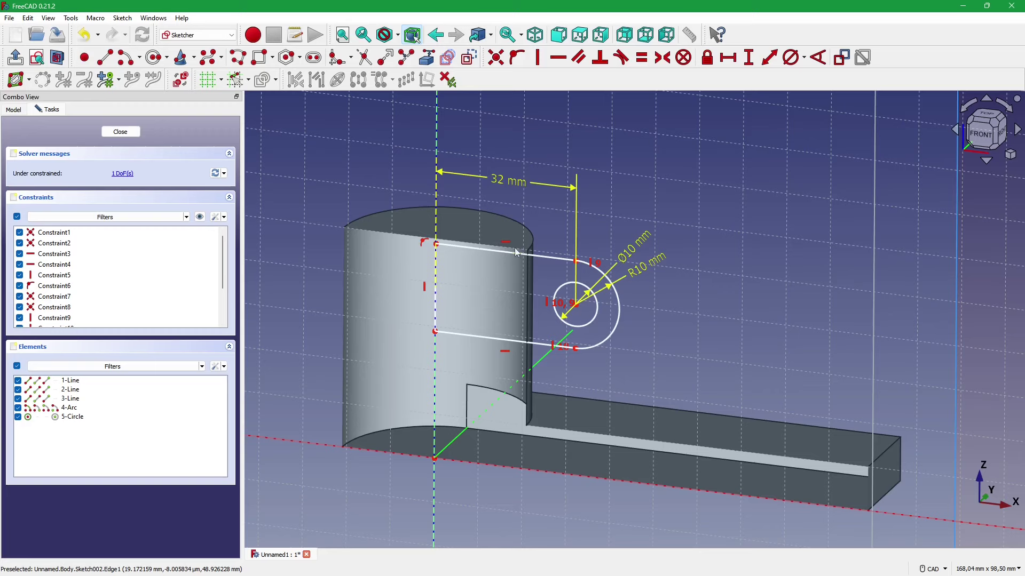
- Orbit the view and consult the Practica 7 reference drawing before returning to the sketch
scroll(509, 224, "up", 1)
middle_click_drag(509, 225, 394, 316)
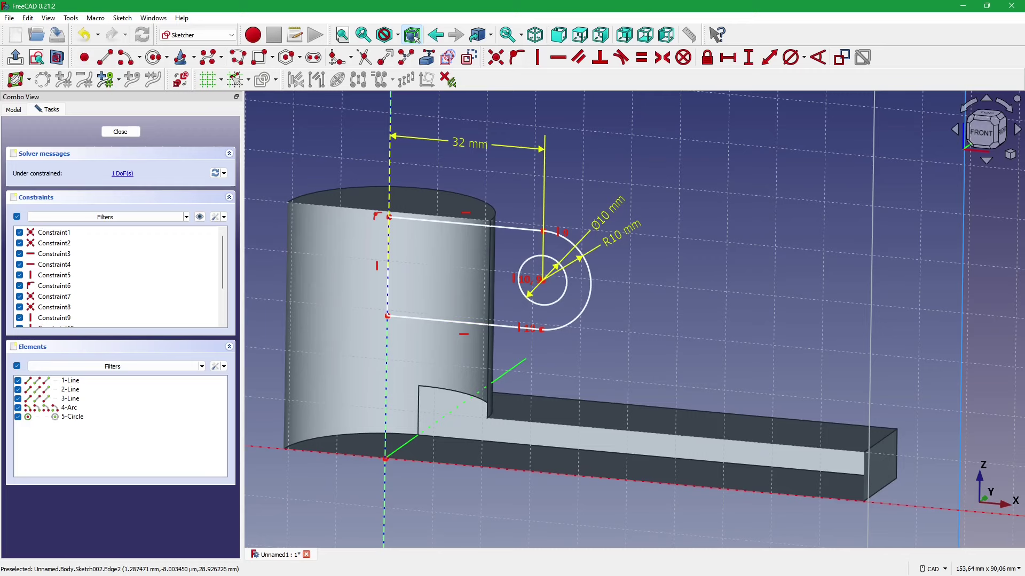
key("alt+Tab")
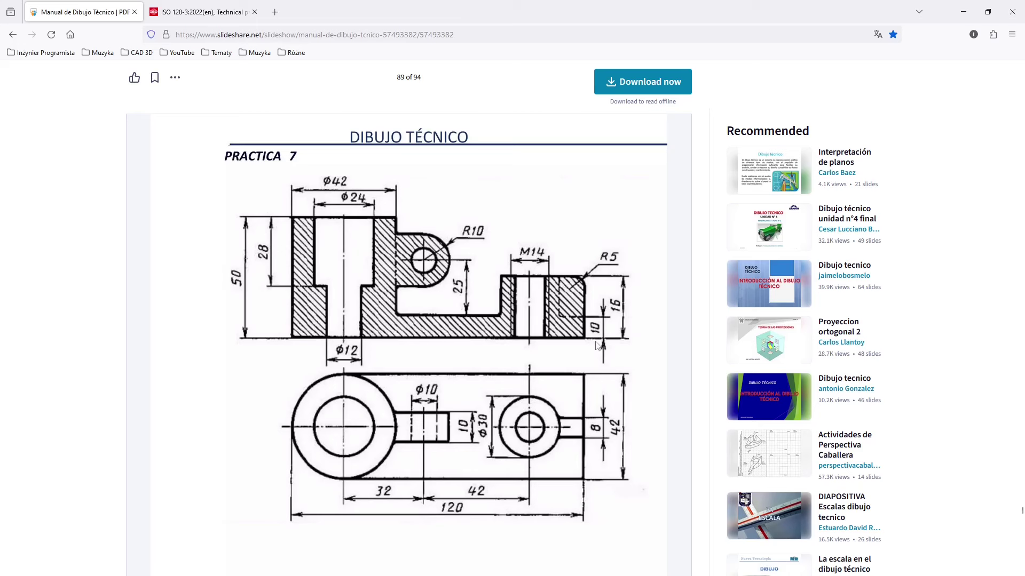
left_click(963, 11)
- Set the hole centre 35 mm above the horizontal axis and position its dimension label
left_click(770, 61)
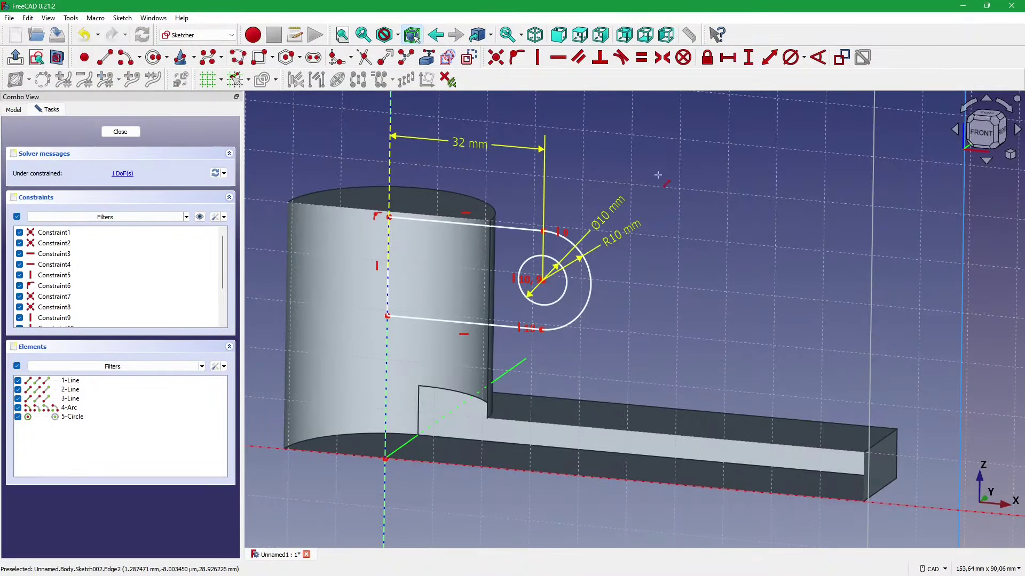
scroll(635, 316, "down", 3)
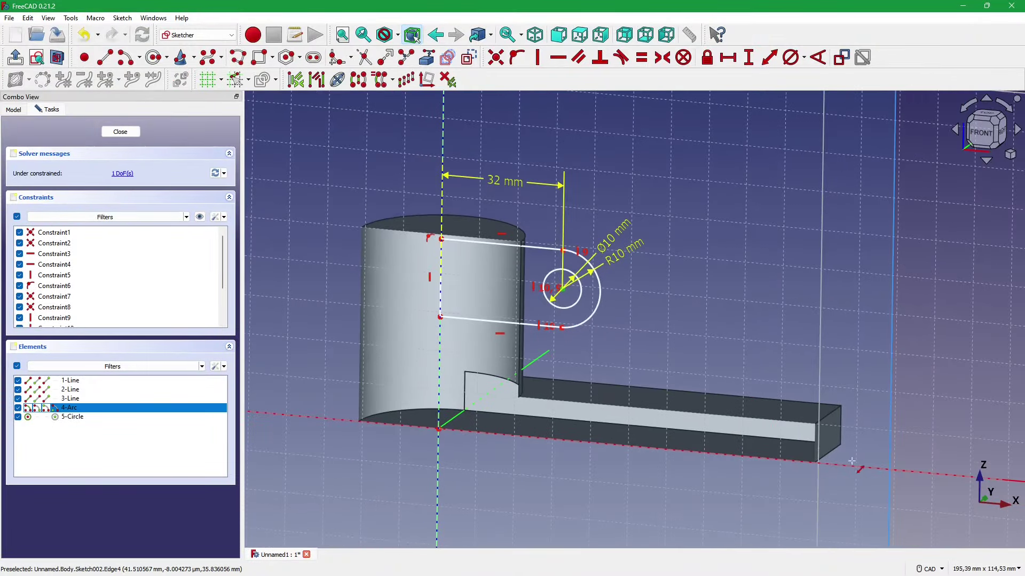
left_click(857, 472)
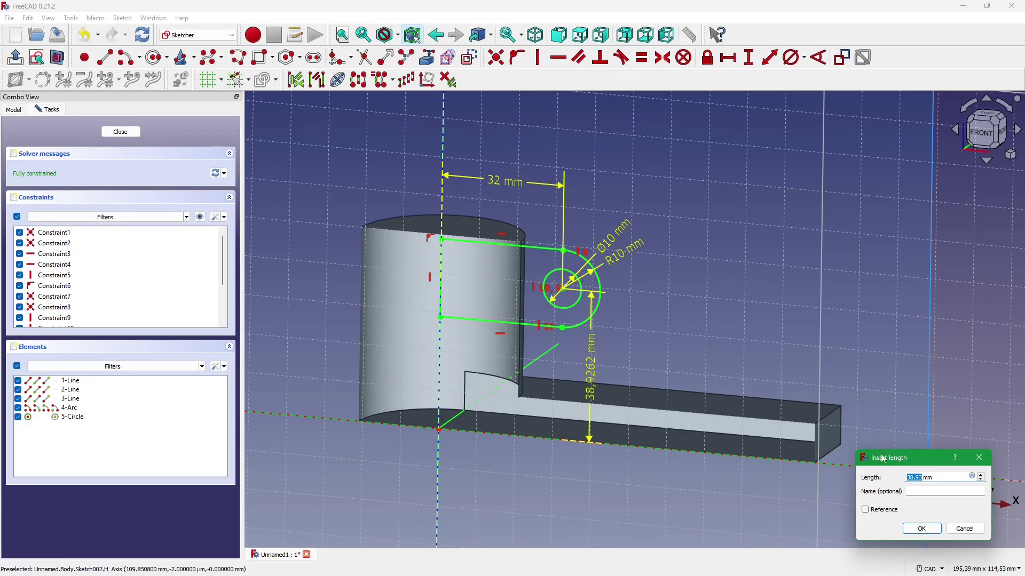
type("35")
key("Return")
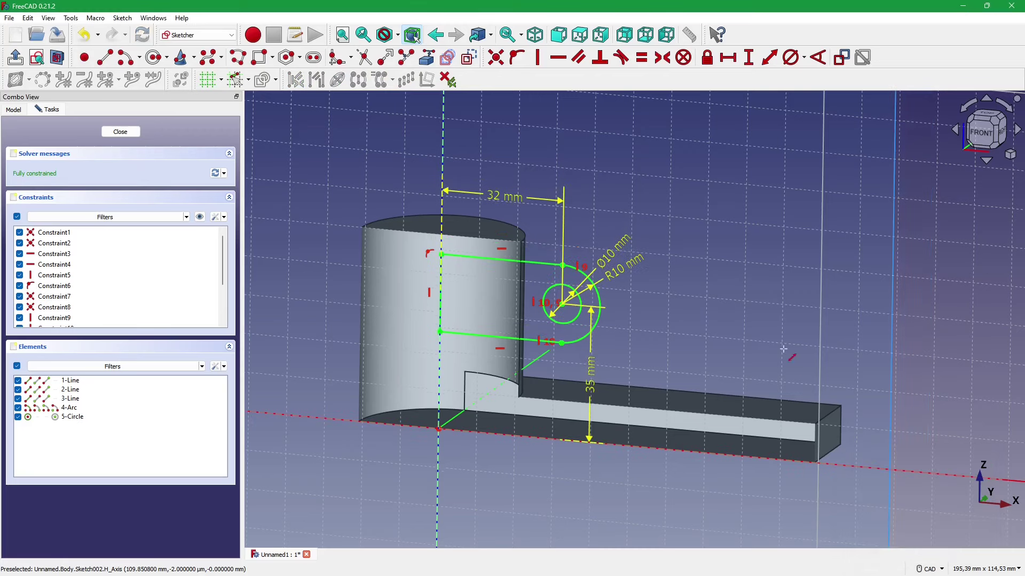
left_click_drag(592, 382, 854, 412)
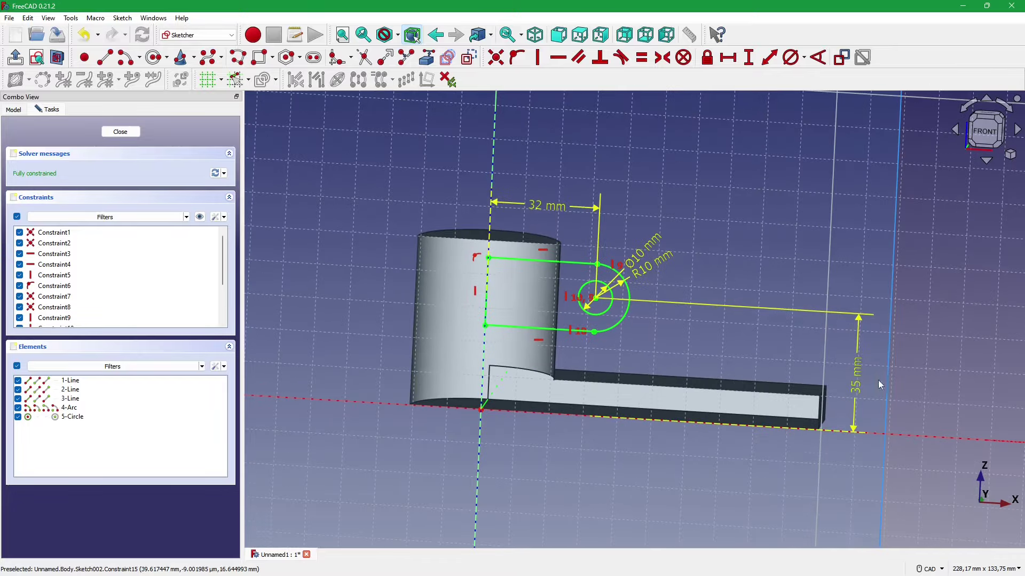
left_click_drag(856, 373, 662, 353)
- Orbit to check the fully constrained lug sketch, then close it
scroll(641, 304, "up", 2)
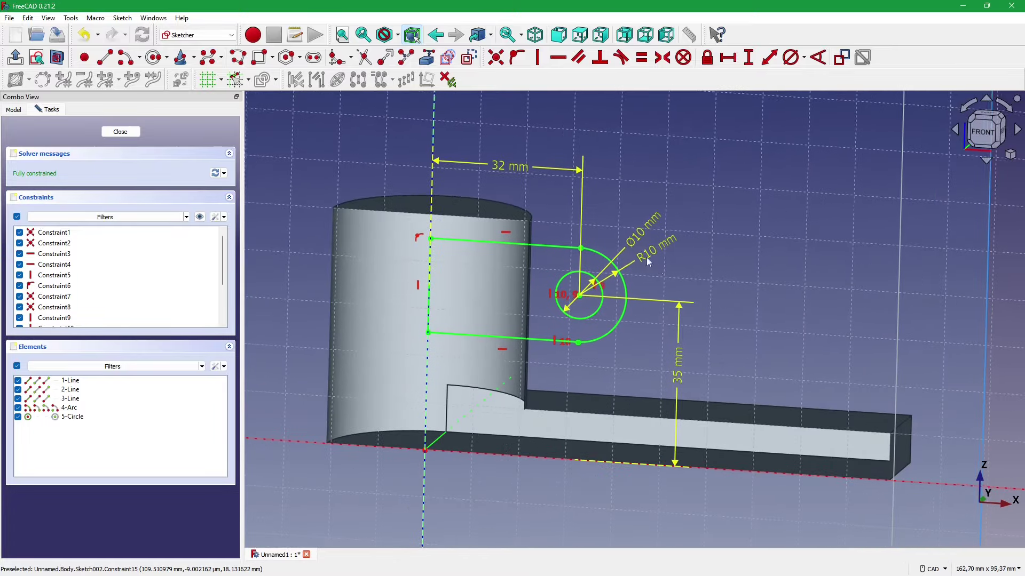
mouse_move(646, 250)
middle_mouse_down()
mouse_move(672, 299)
mouse_move(547, 239)
middle_mouse_up()
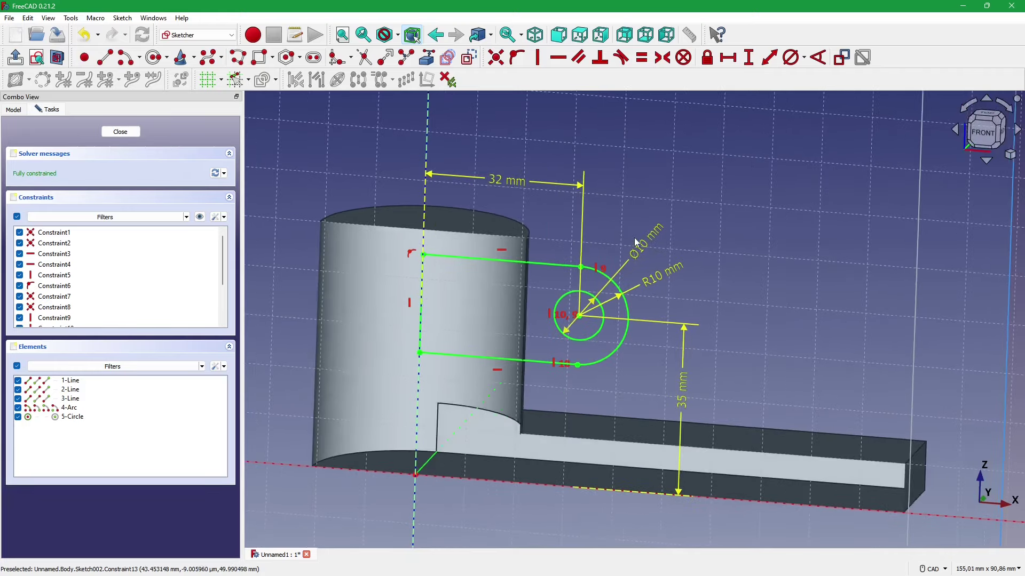
scroll(547, 239, "down", 2)
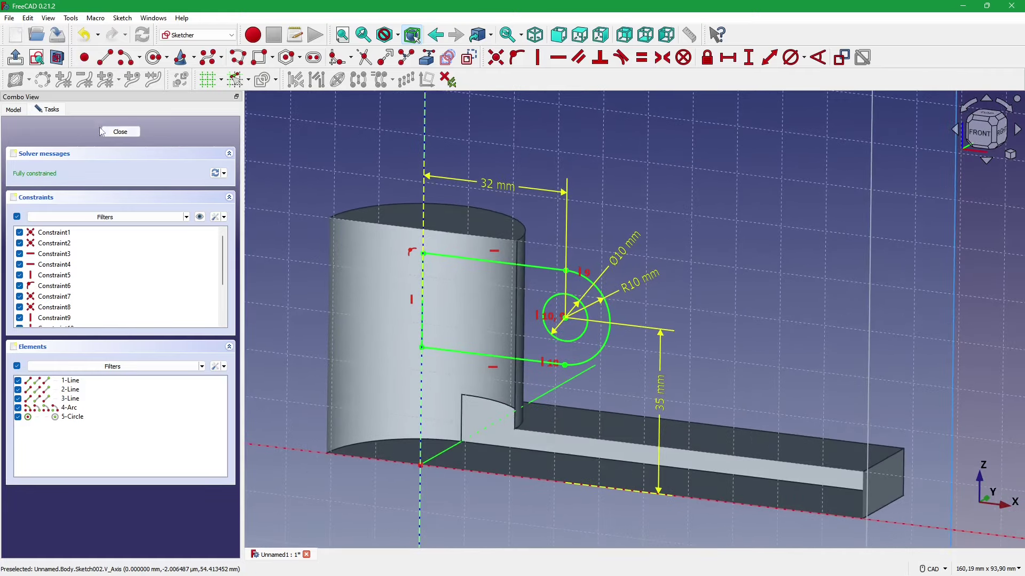
left_click(120, 132)
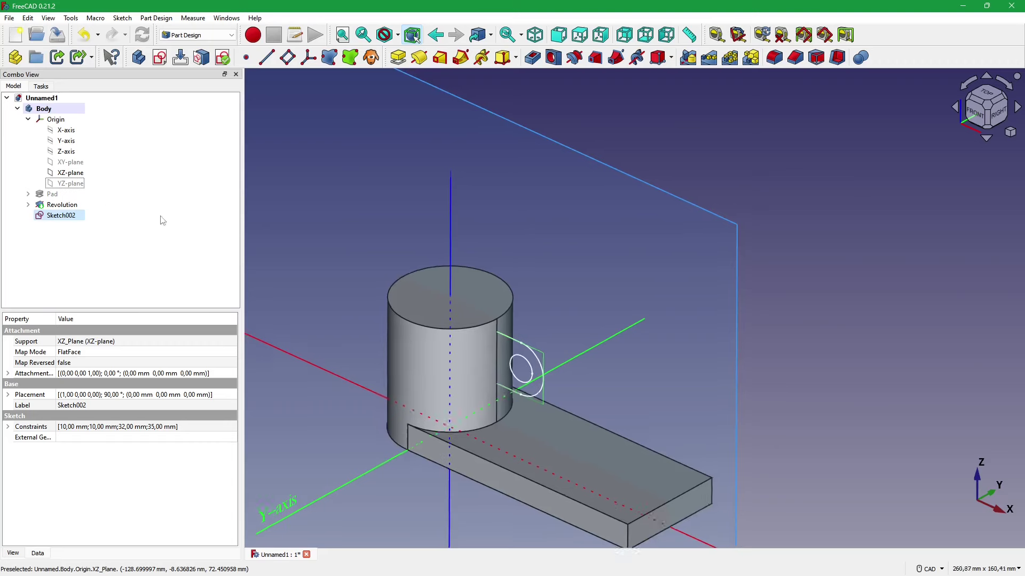
- Pad the lug sketch 10 mm, symmetric to its plane, and confirm
left_click(398, 57)
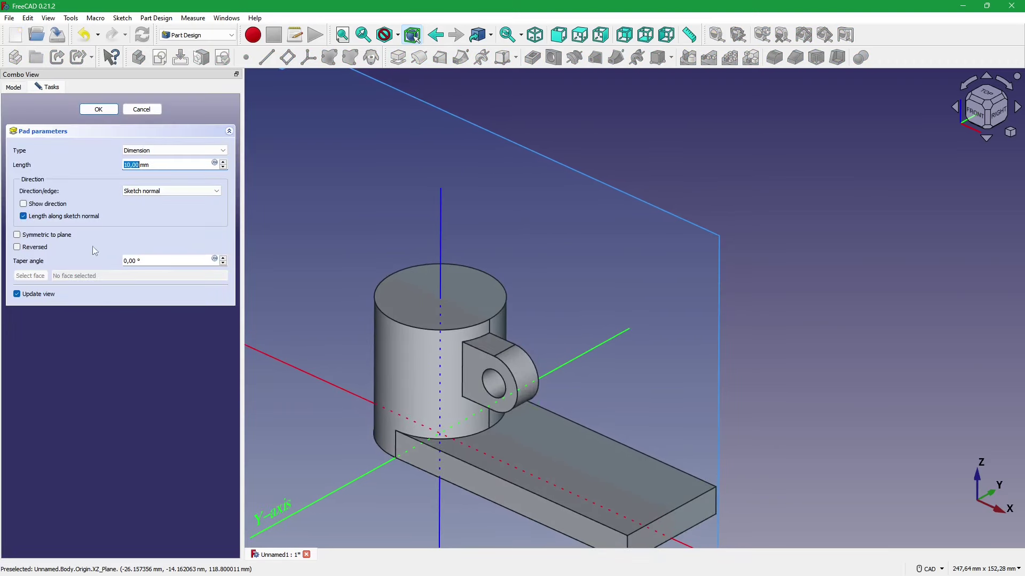
left_click(44, 235)
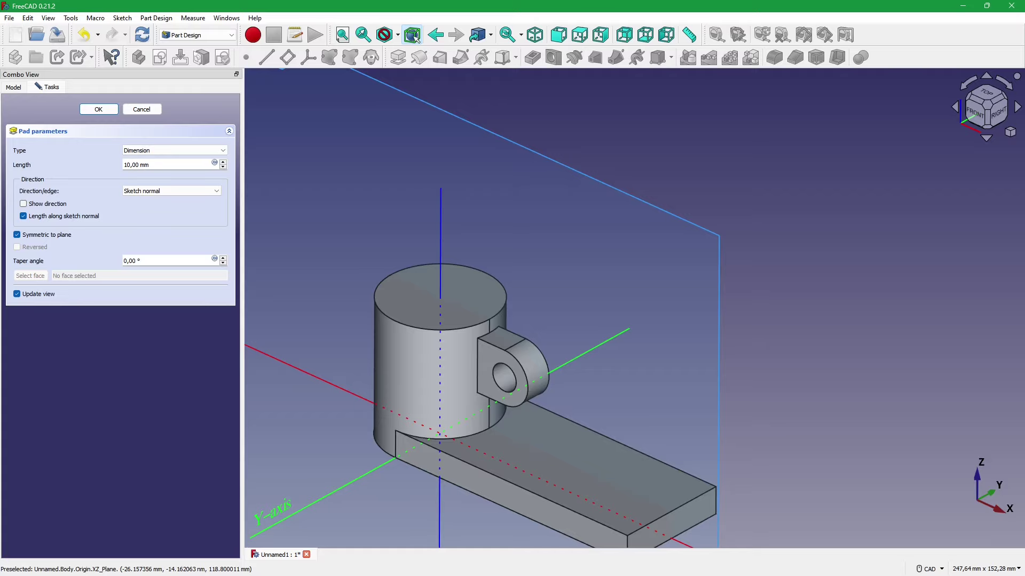
key("alt+Tab")
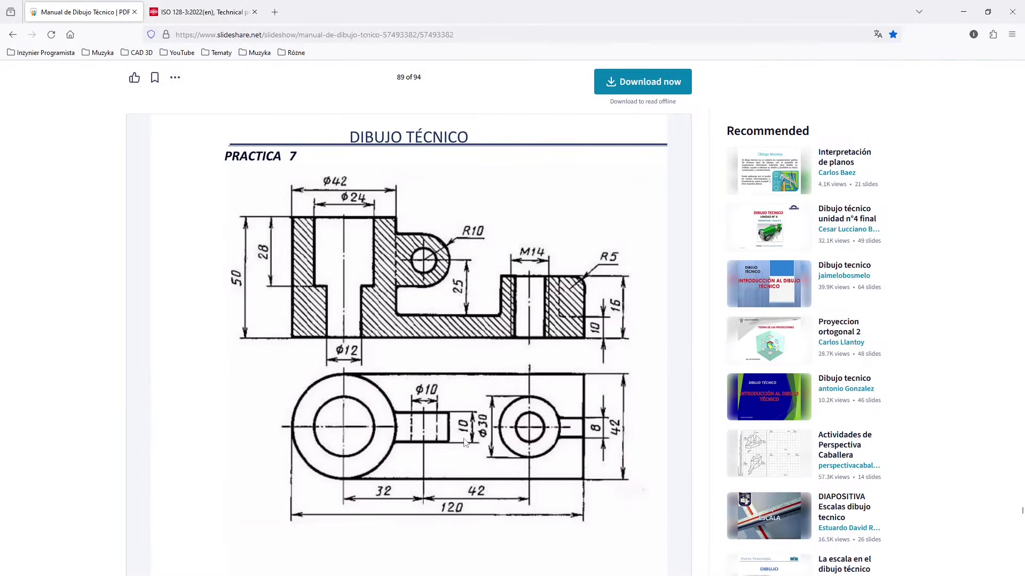
left_click(963, 12)
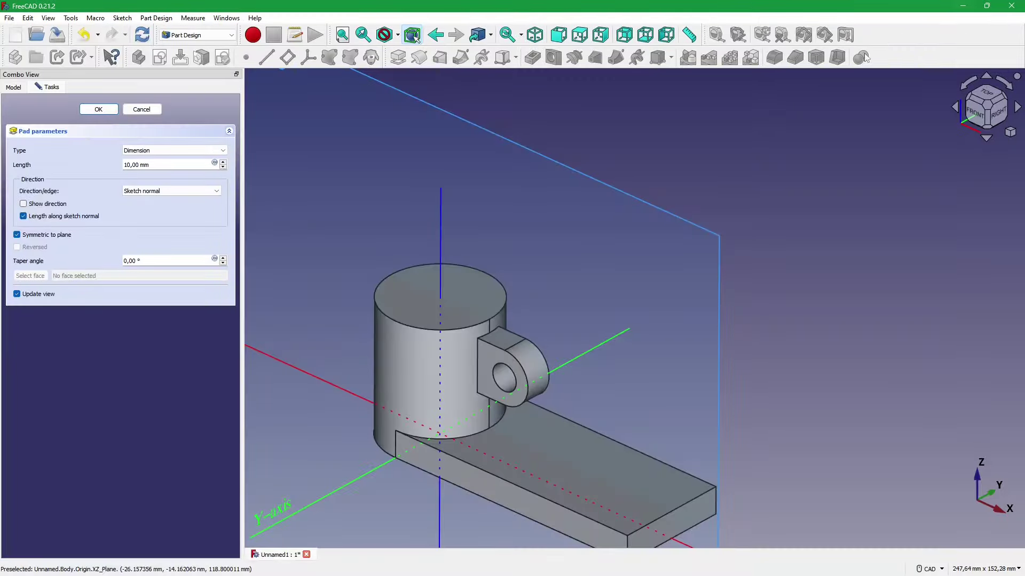
triple_click(149, 164)
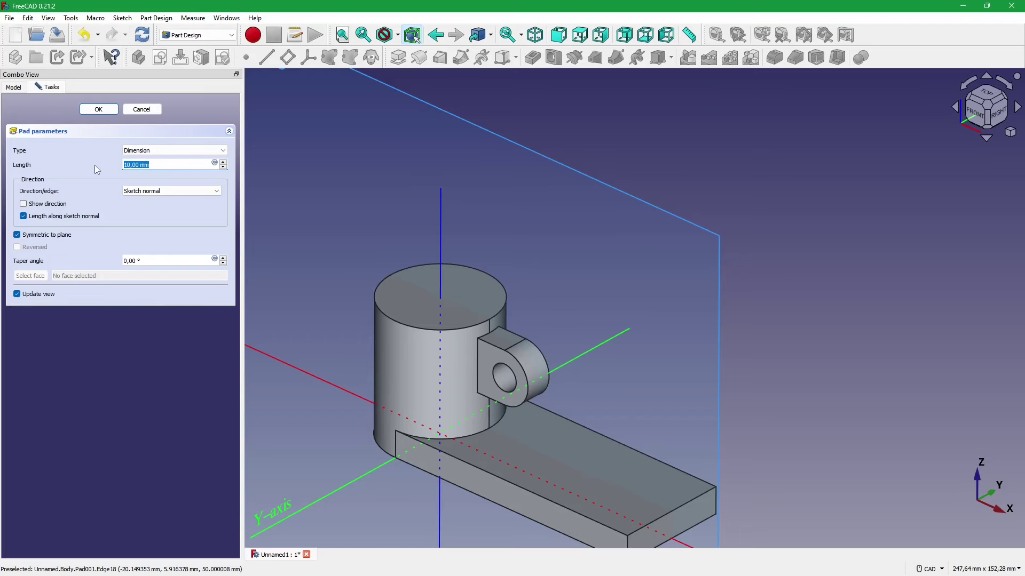
left_click(99, 109)
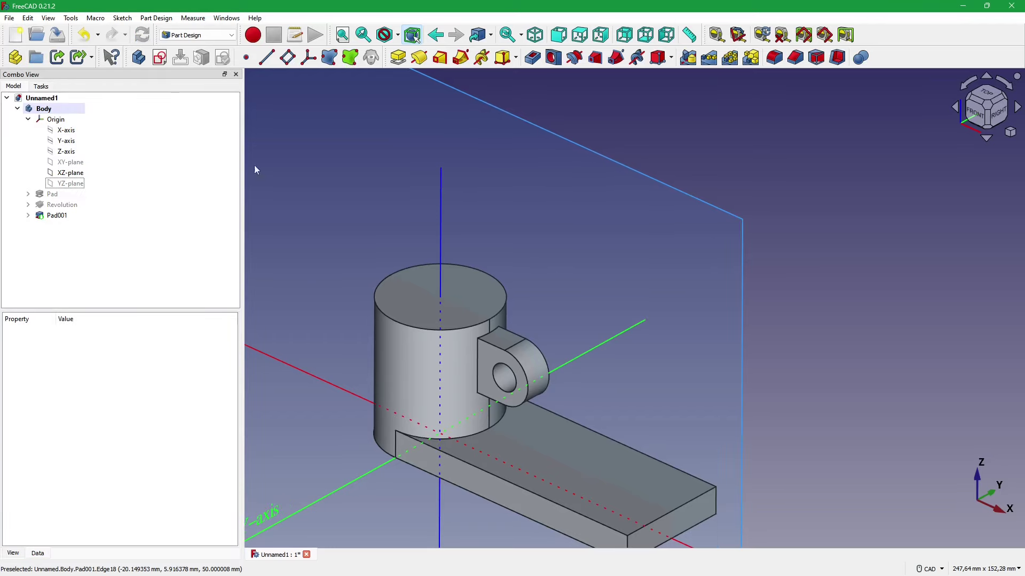
mouse_move(254, 167)
middle_mouse_down()
mouse_move(318, 217)
mouse_move(224, 217)
middle_mouse_up()
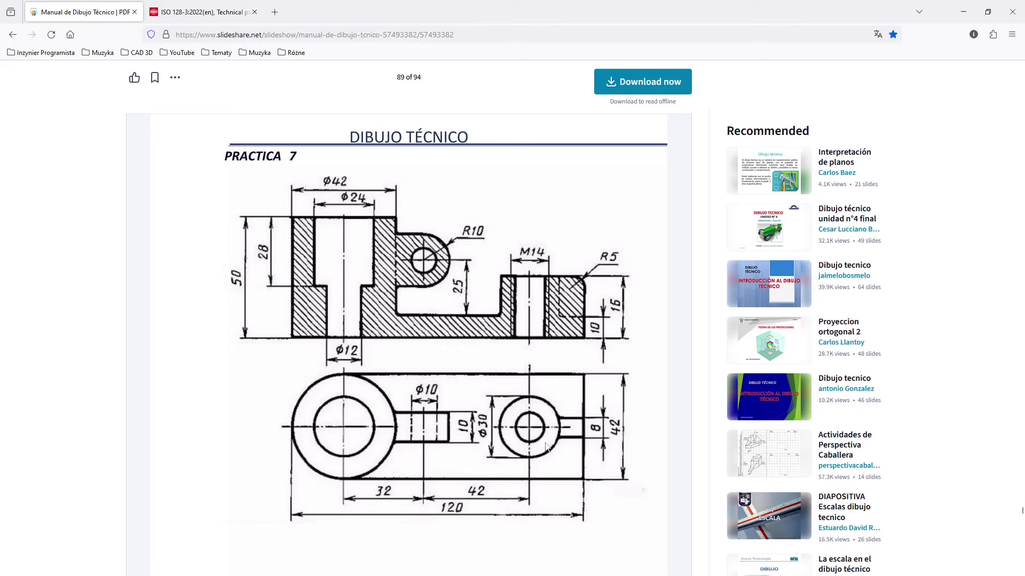
- Minimise Firefox after checking the drawing to return to the FreeCAD model
left_click(963, 12)
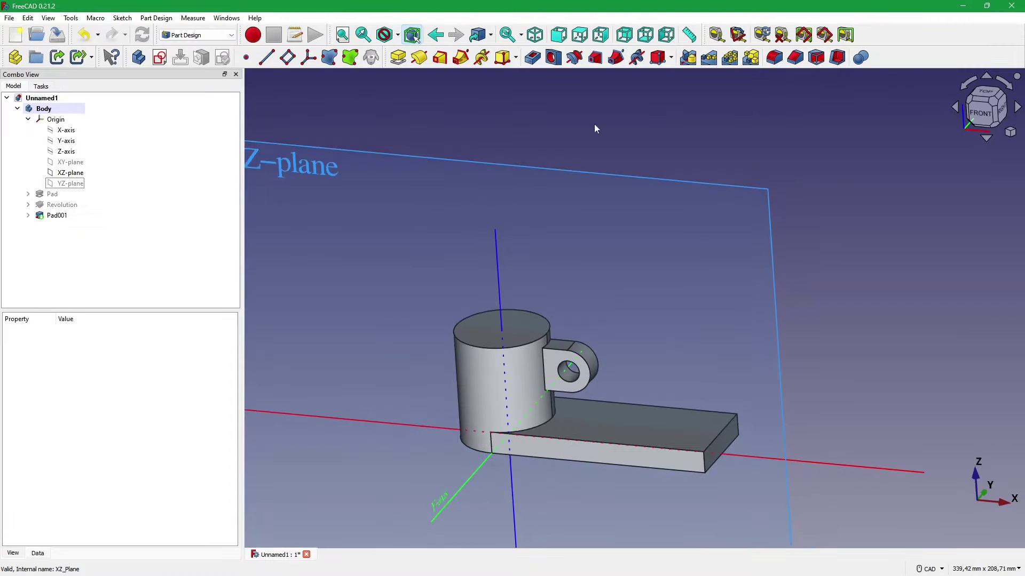
- Create Sketch003 on the XZ-plane and zoom the sketch view
left_click(411, 171)
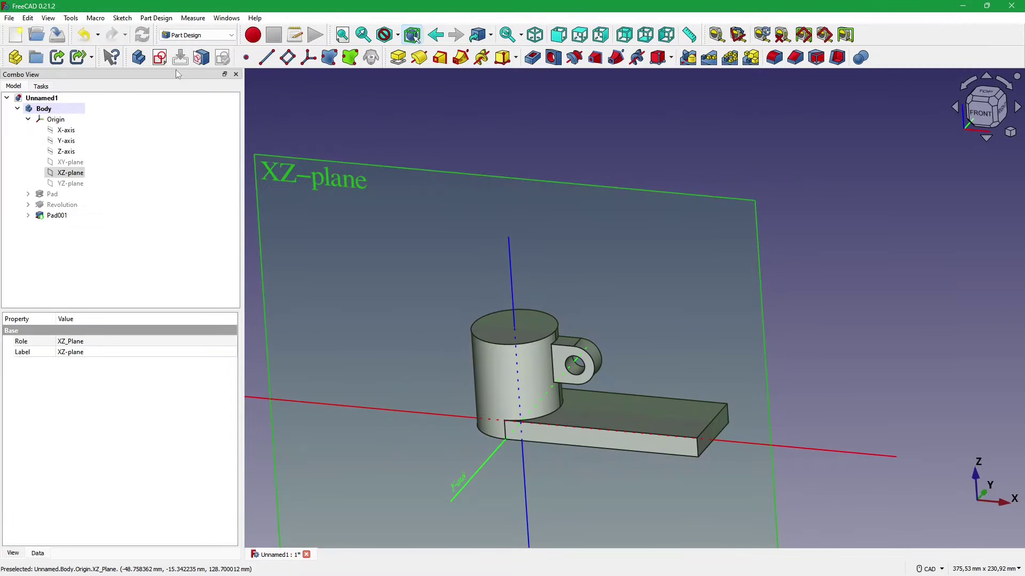
left_click(160, 57)
scroll(637, 347, "up", 2)
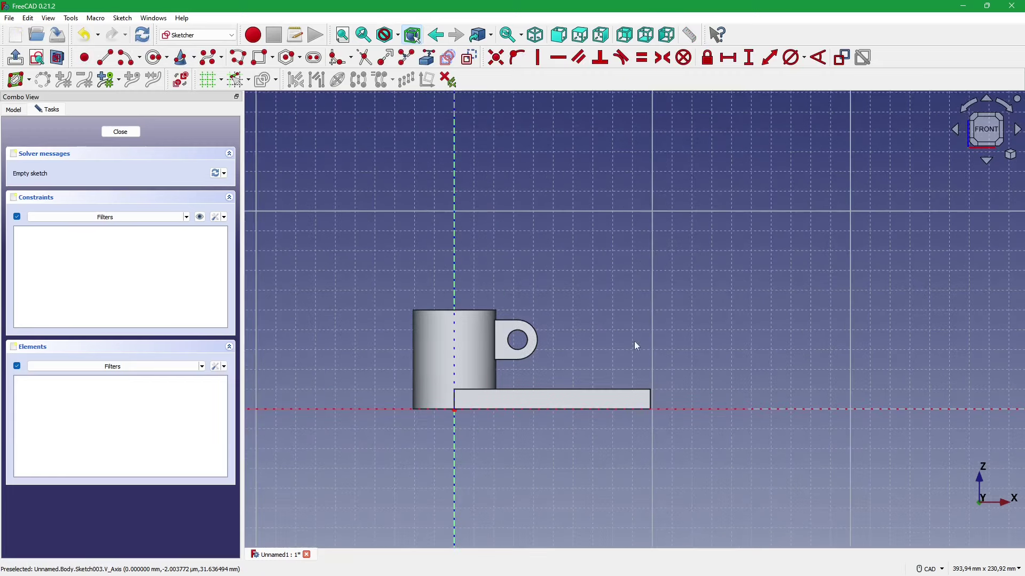
scroll(758, 374, "up", 3)
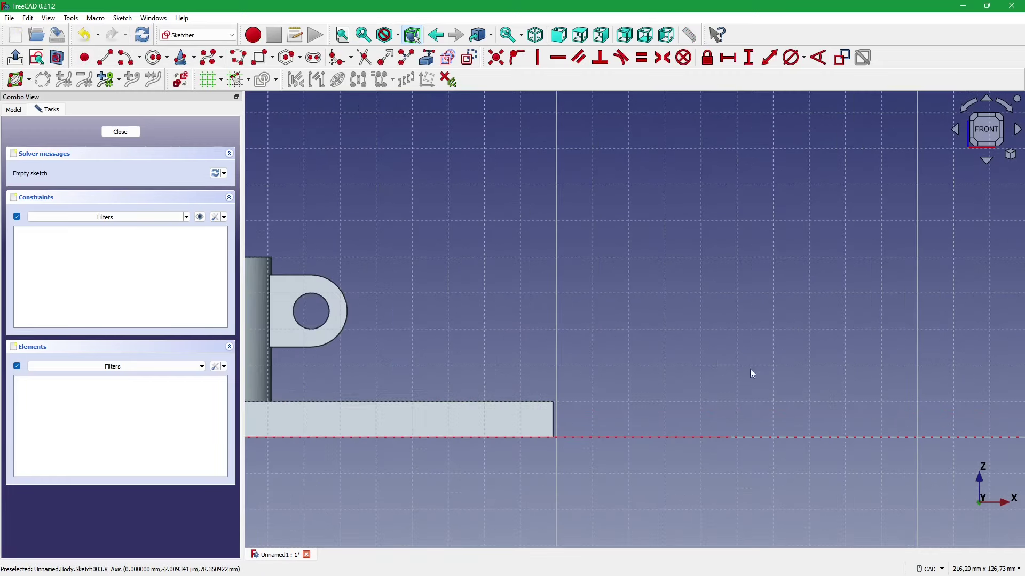
scroll(709, 363, "down", 2)
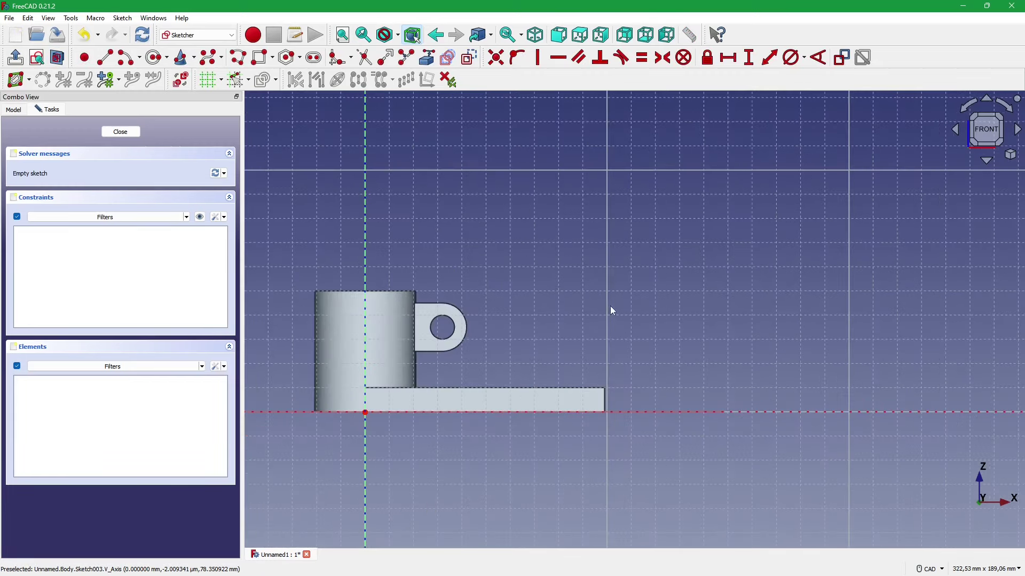
- Draw a rectangle rising from the base axis over the block in Sketch003
left_click(261, 57)
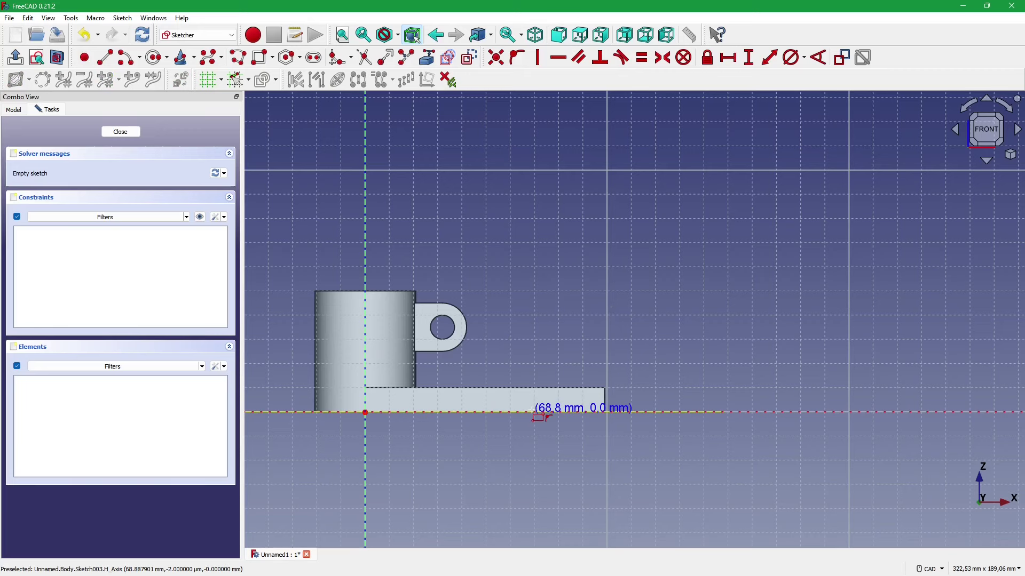
left_click(532, 411)
left_click(571, 318)
scroll(523, 340, "up", 3)
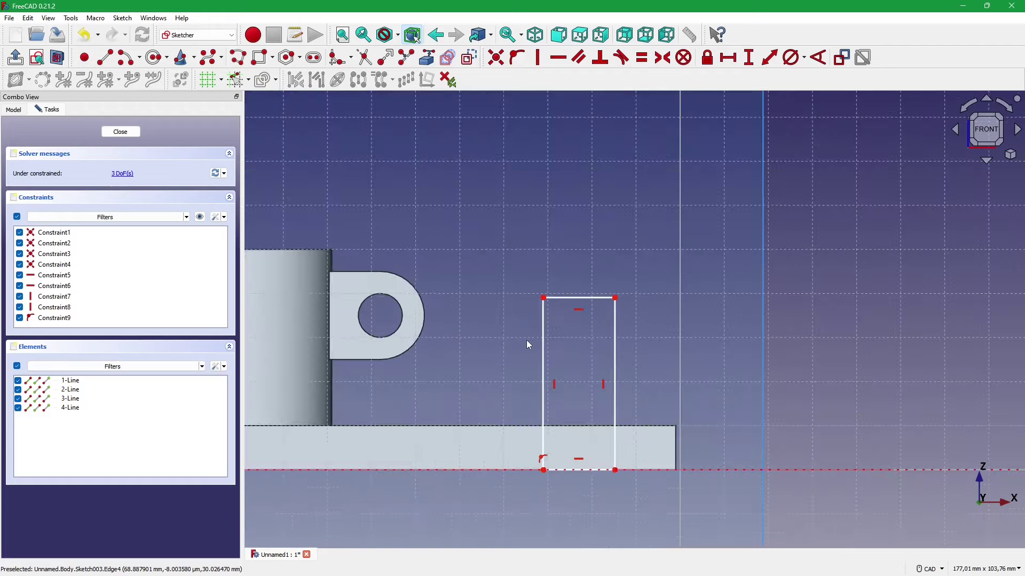
key("Escape")
- Make the rectangle's left edge construction geometry, then revert it to a normal line
left_click(543, 363)
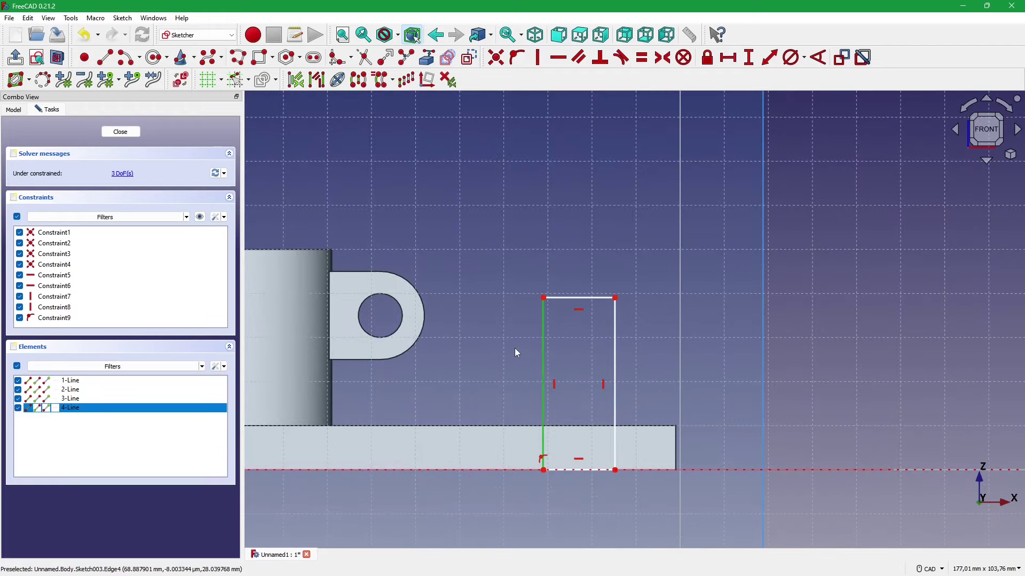
left_click(514, 348)
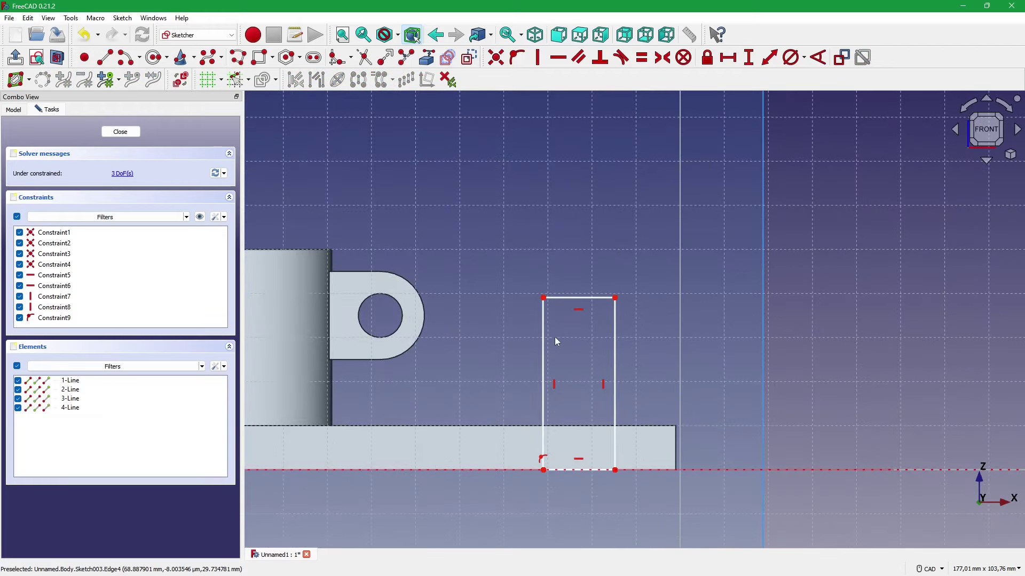
left_click(543, 349)
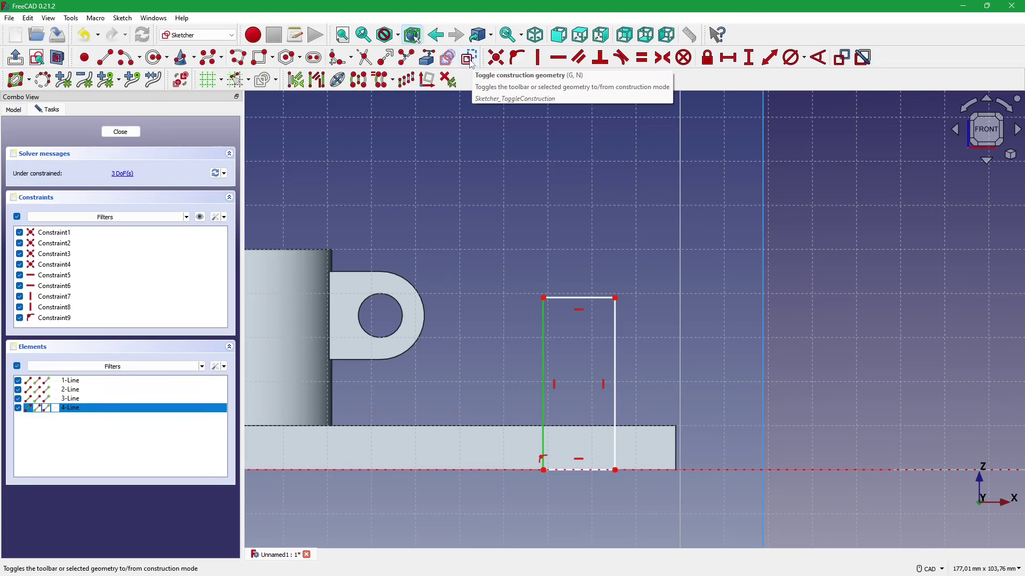
left_click(470, 58)
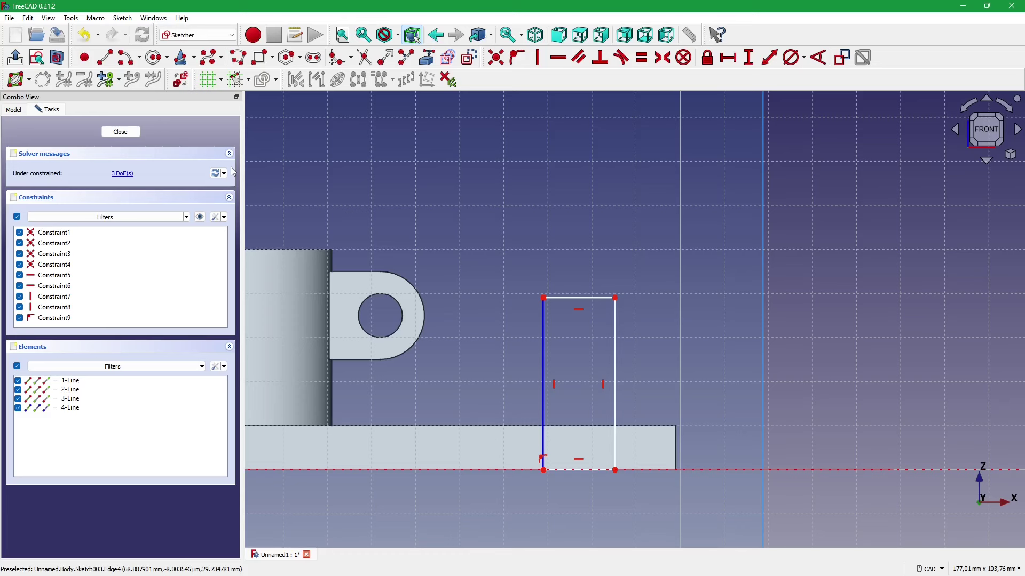
left_click(544, 333)
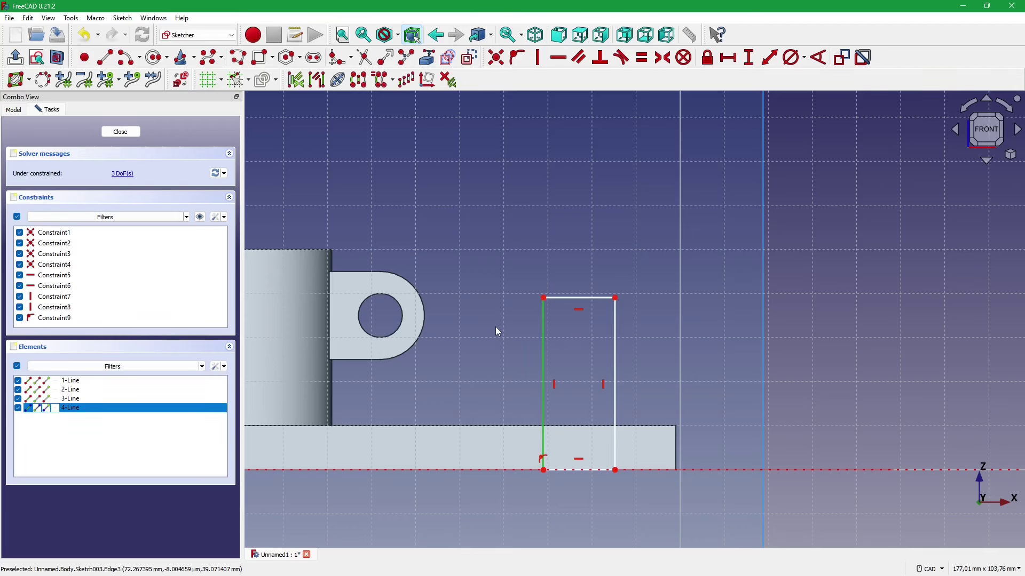
left_click(470, 59)
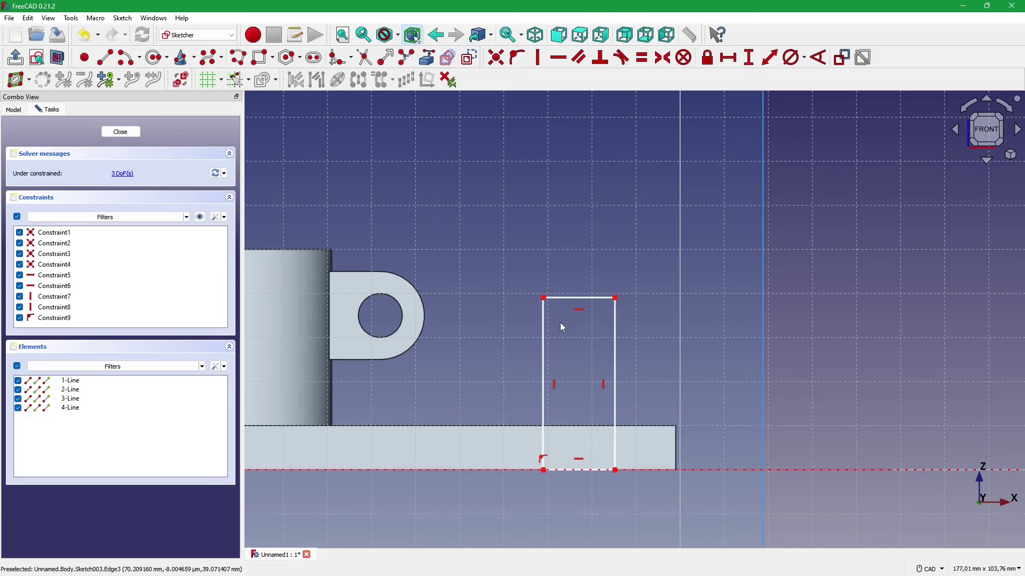
scroll(587, 374, "down", 1)
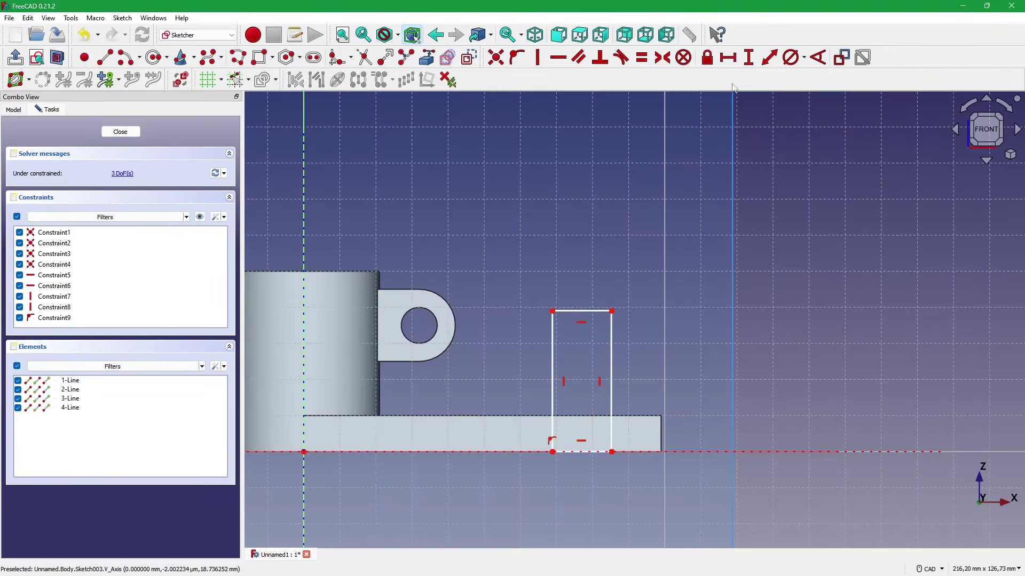
- Give the rectangle's right edge a 16 mm distance constraint placed beside the block
left_click(769, 57)
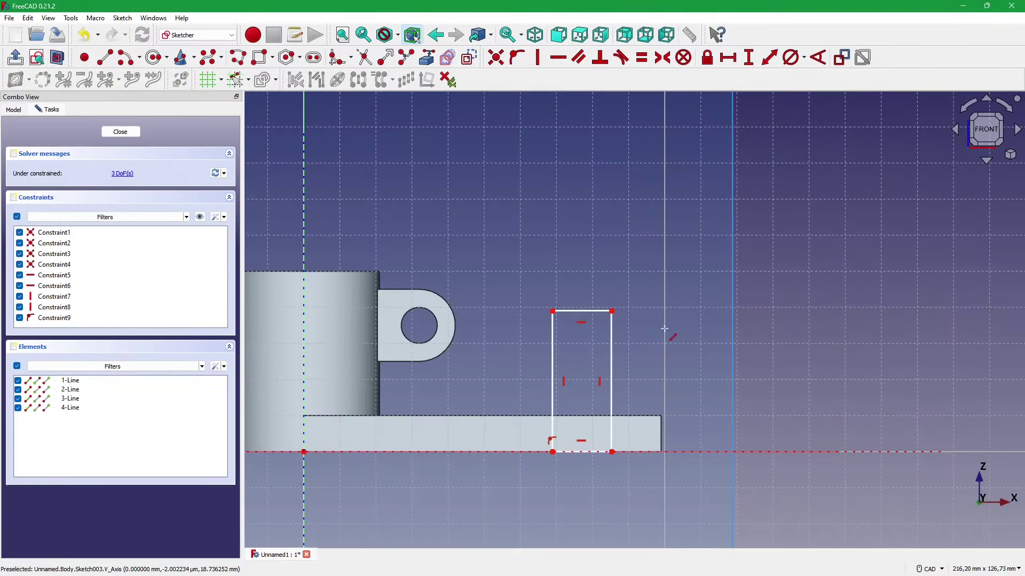
left_click(612, 326)
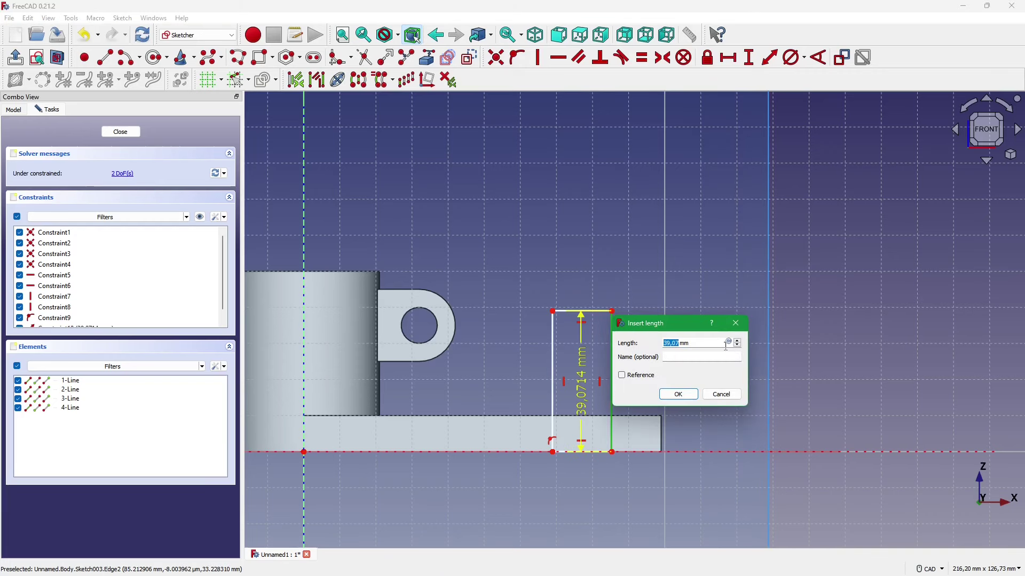
type("16")
key("Return")
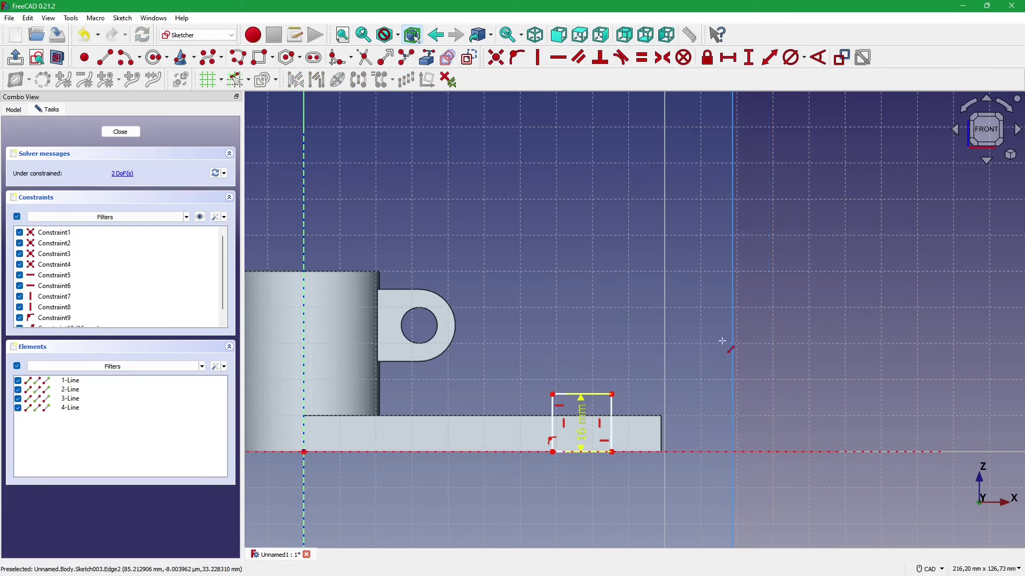
left_click_drag(581, 425, 637, 419)
- Check the reference drawing and change the block height dimension to 26 mm
key("alt+Tab")
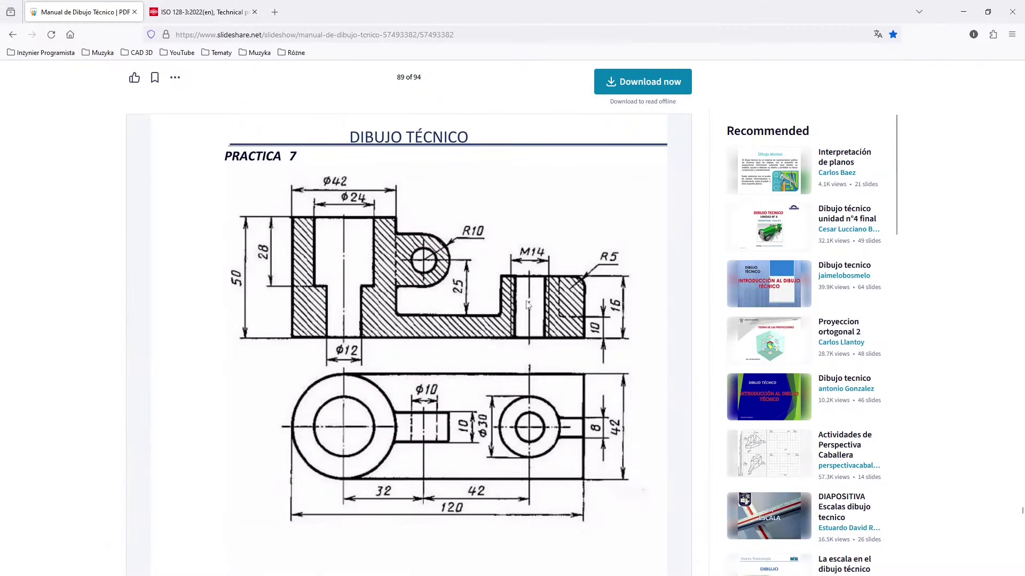
key("alt+Tab")
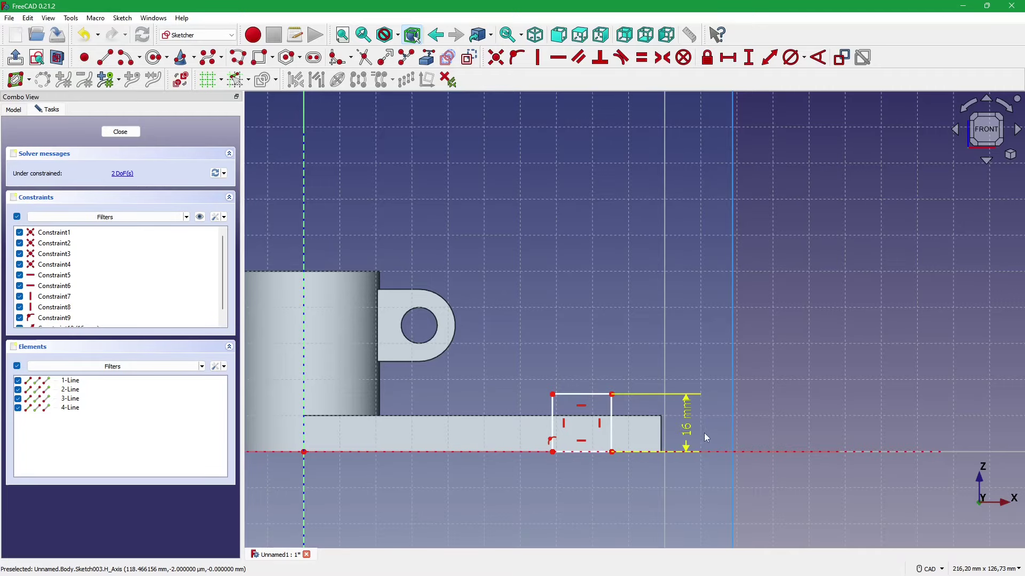
key("alt+Tab")
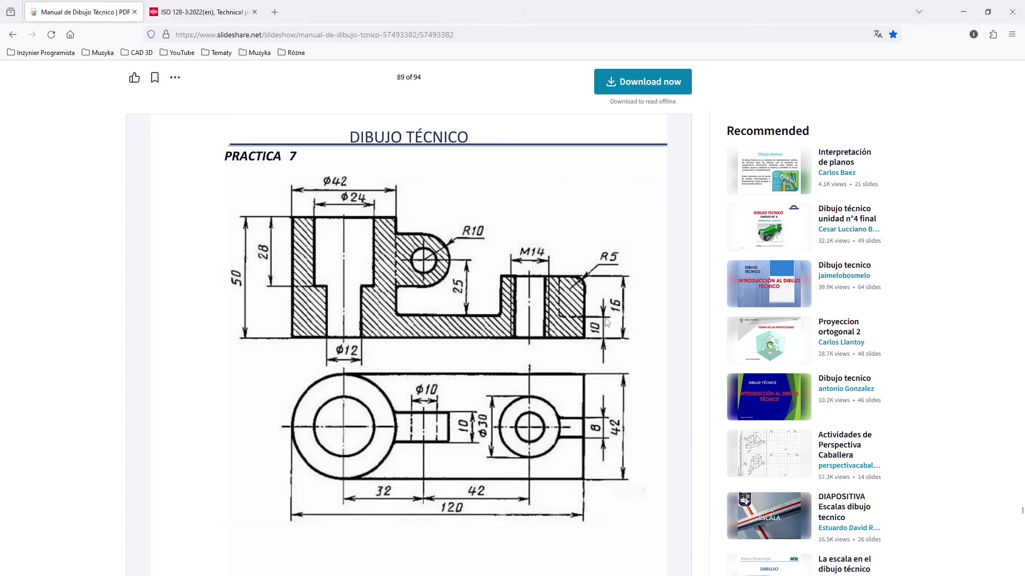
key("alt+Tab")
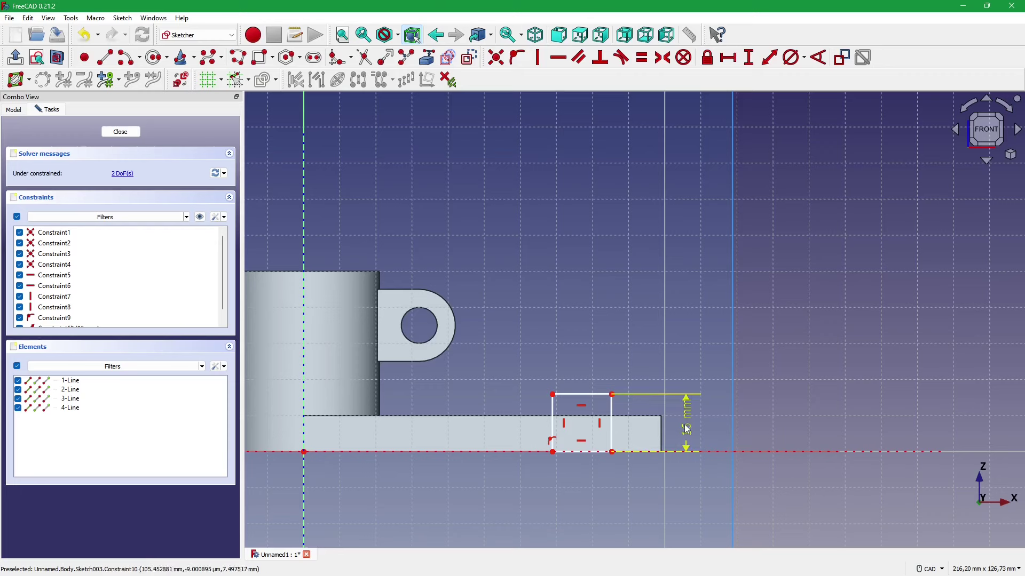
left_click(716, 406)
type("26")
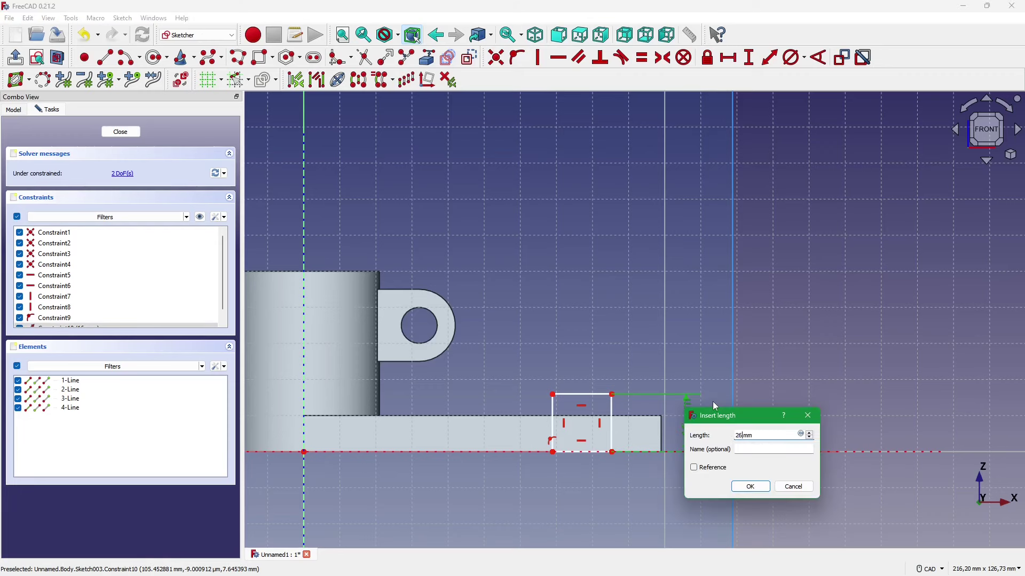
key("Return")
- Compare with the drawing and move the 26 mm dimension further right of the block
key("alt+Tab")
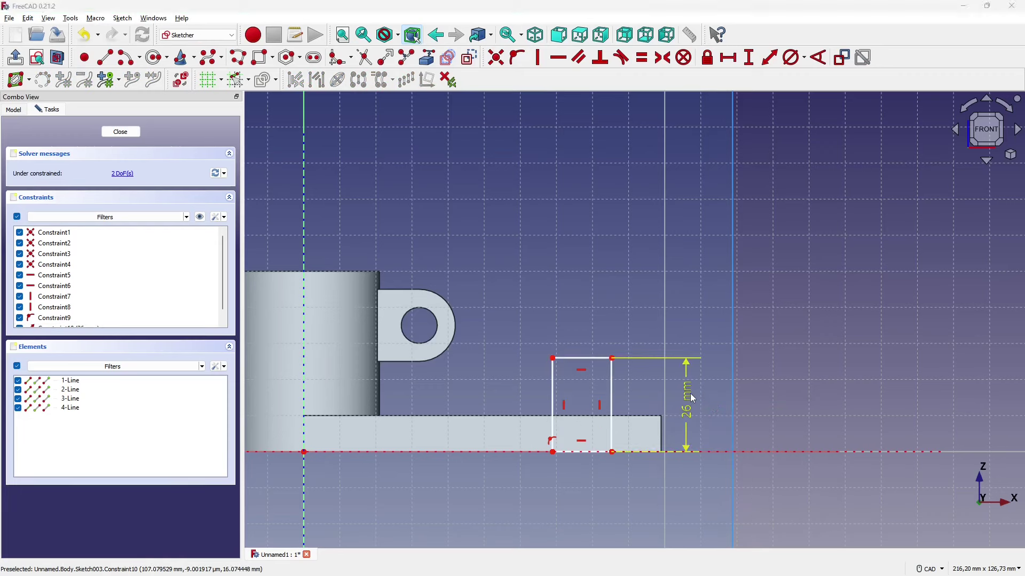
key("alt+Tab")
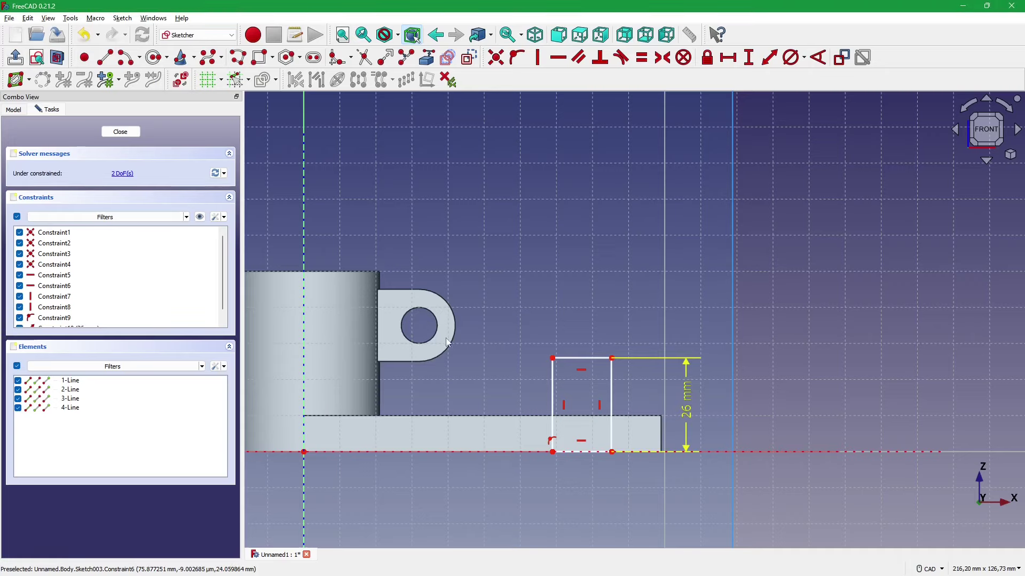
key("alt+Tab")
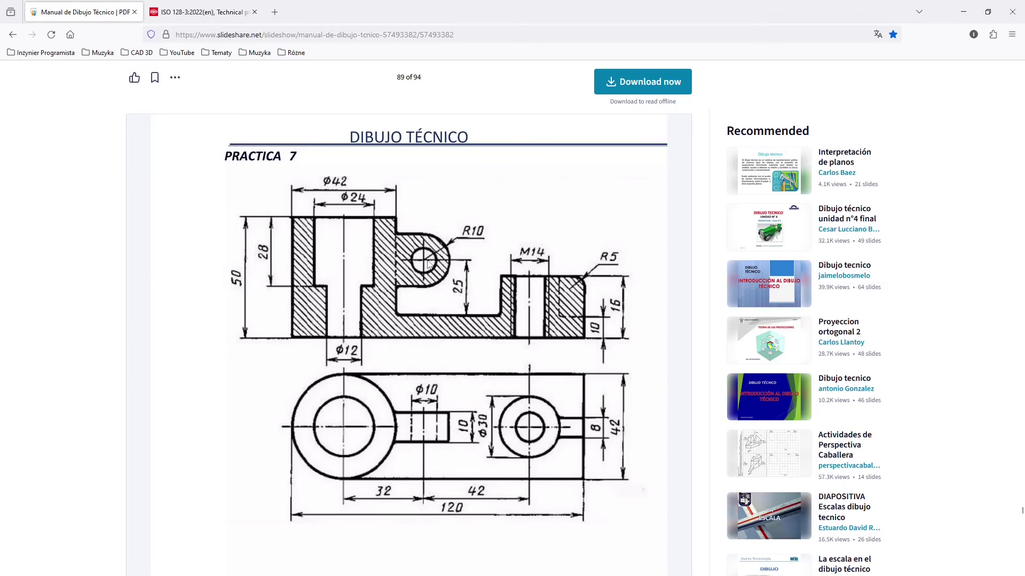
key("alt+Tab")
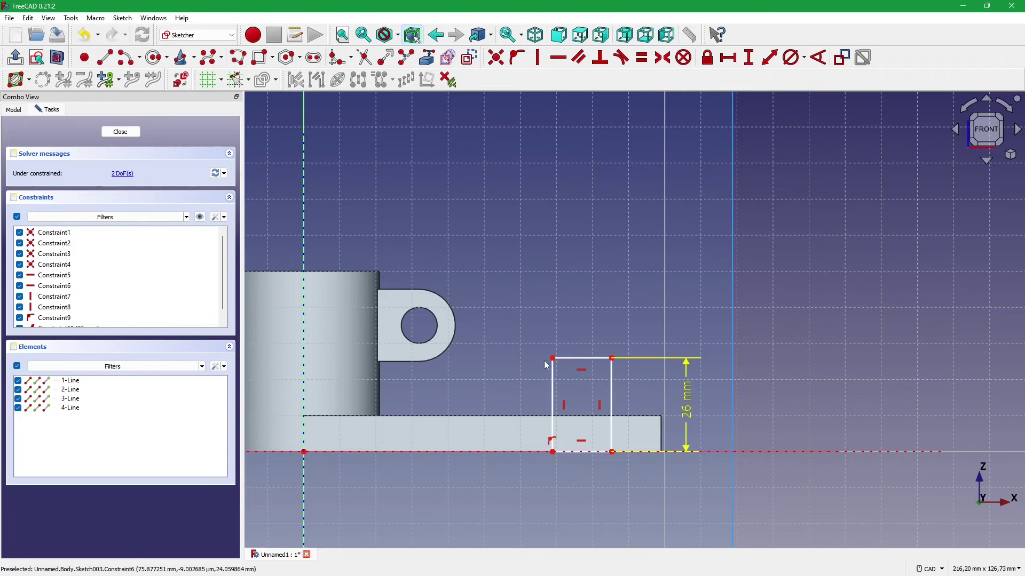
left_click_drag(687, 401, 712, 405)
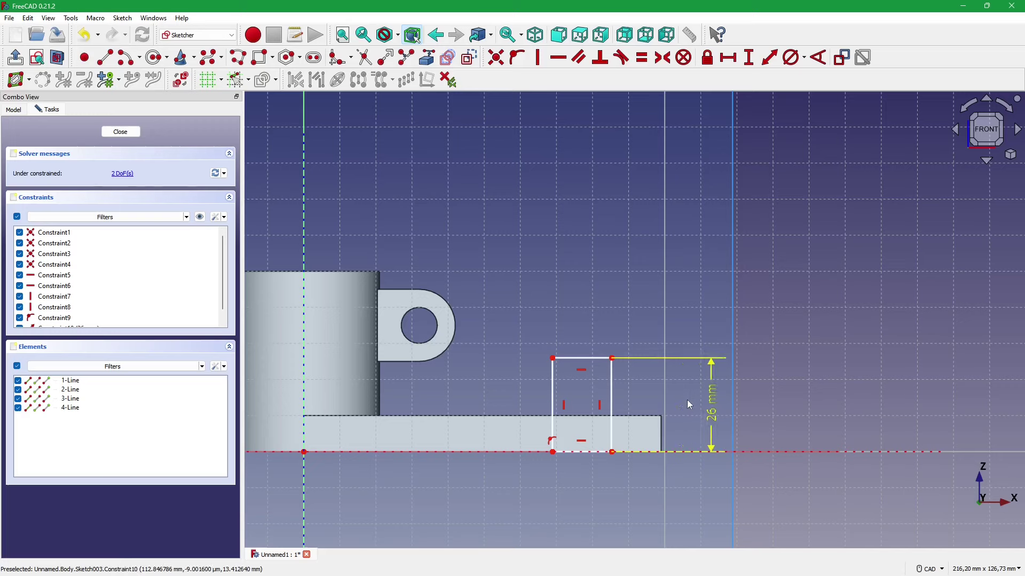
key("alt+Tab")
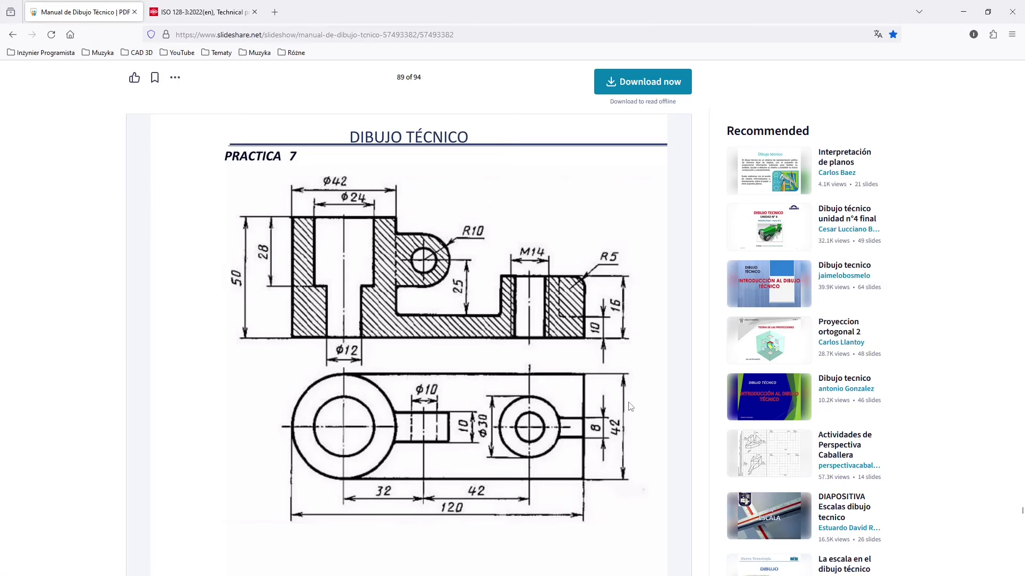
key("alt+Tab")
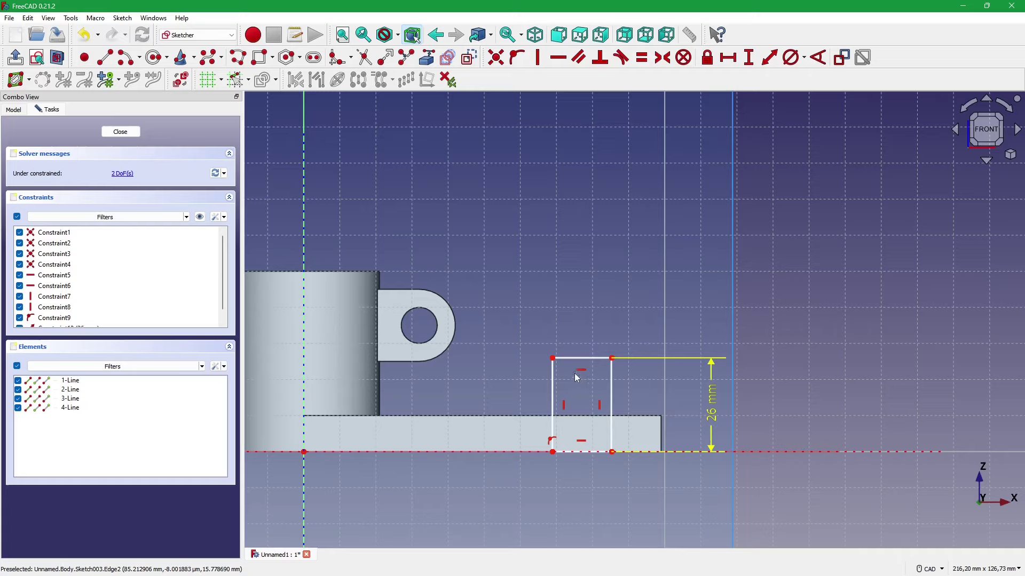
key("alt+Tab")
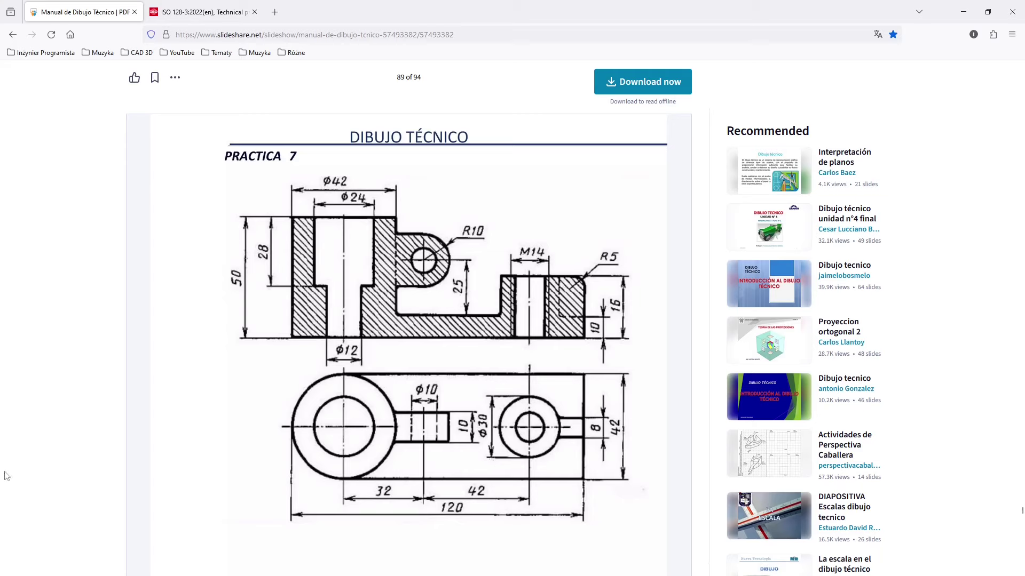
key("alt+Tab")
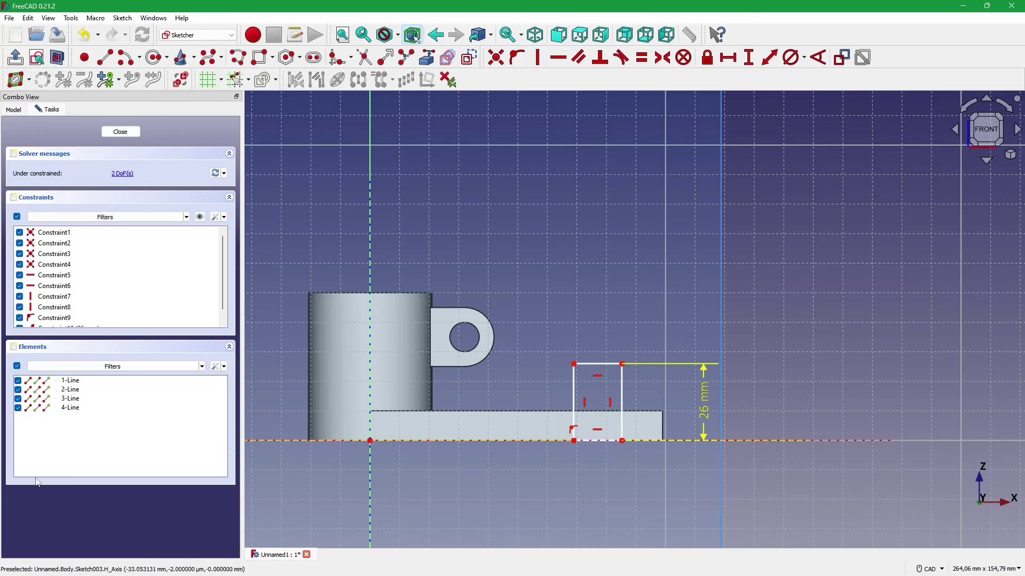
- Minimize the browser, then restore the slide 89 Practica 7 drawing to the front
key("alt+Tab")
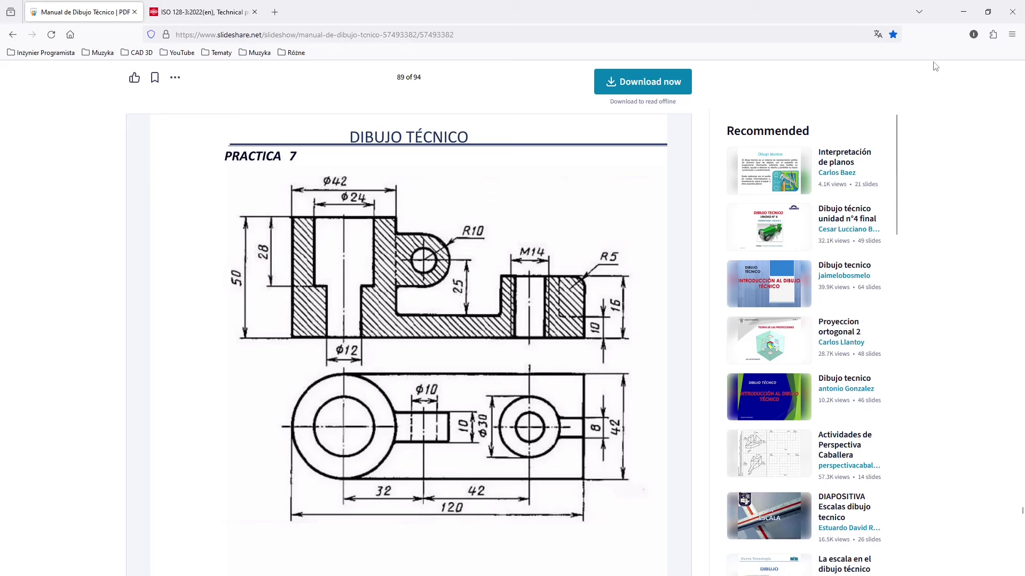
left_click(953, 21)
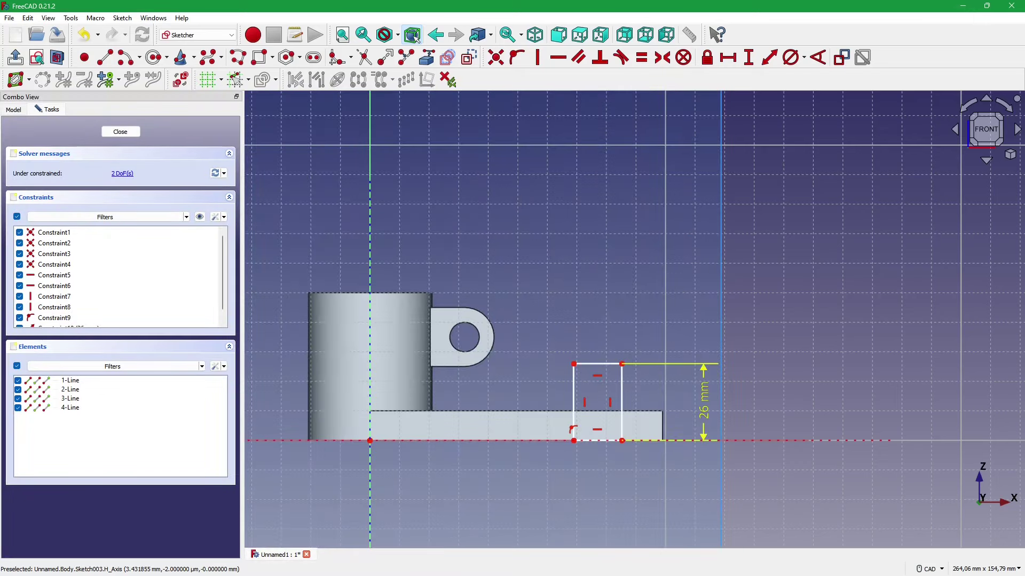
key("alt+Tab")
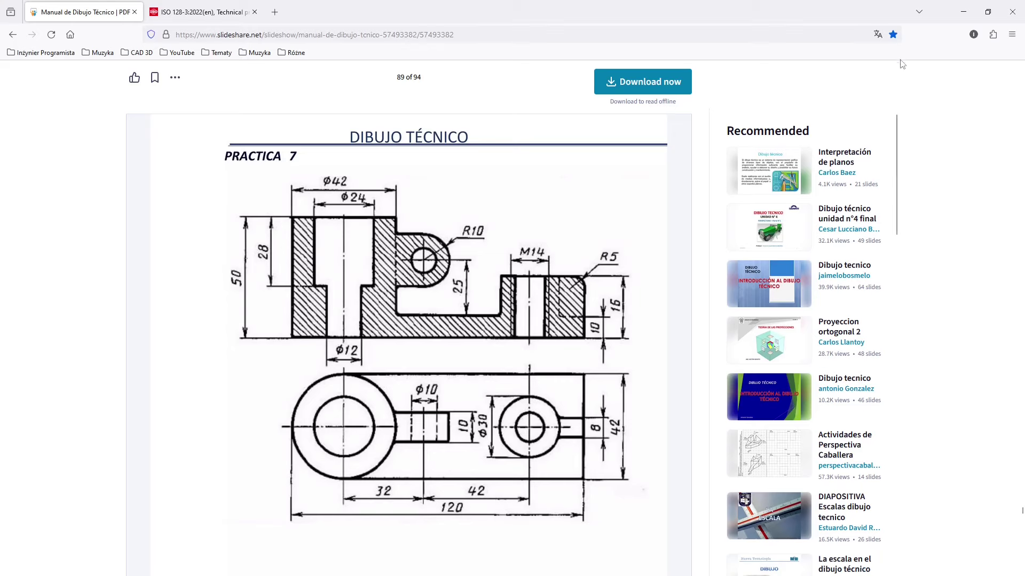
- Hide the browser, zoom the sketch, and compare it with the reference drawing
left_click(967, 15)
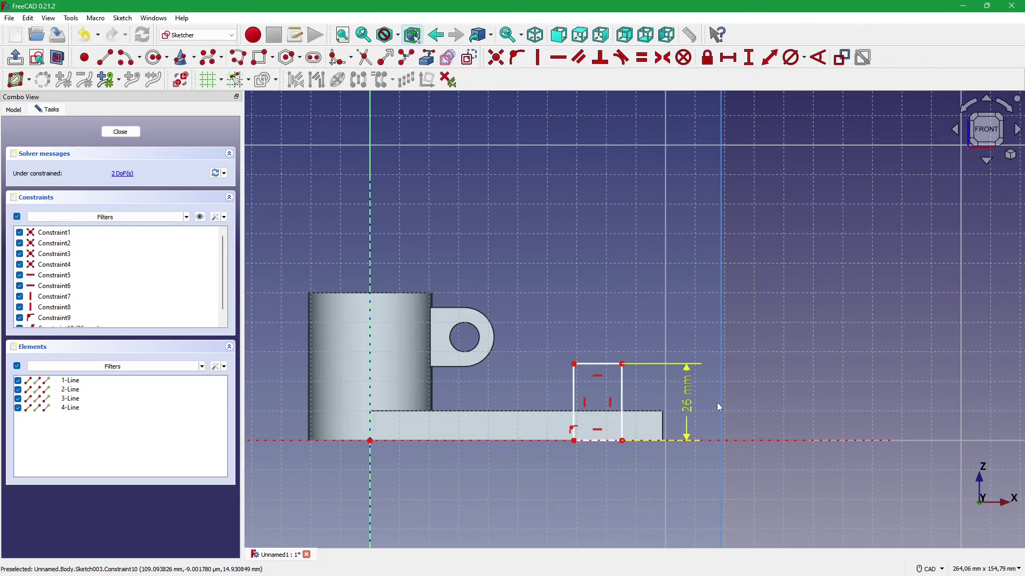
scroll(693, 408, "up", 1)
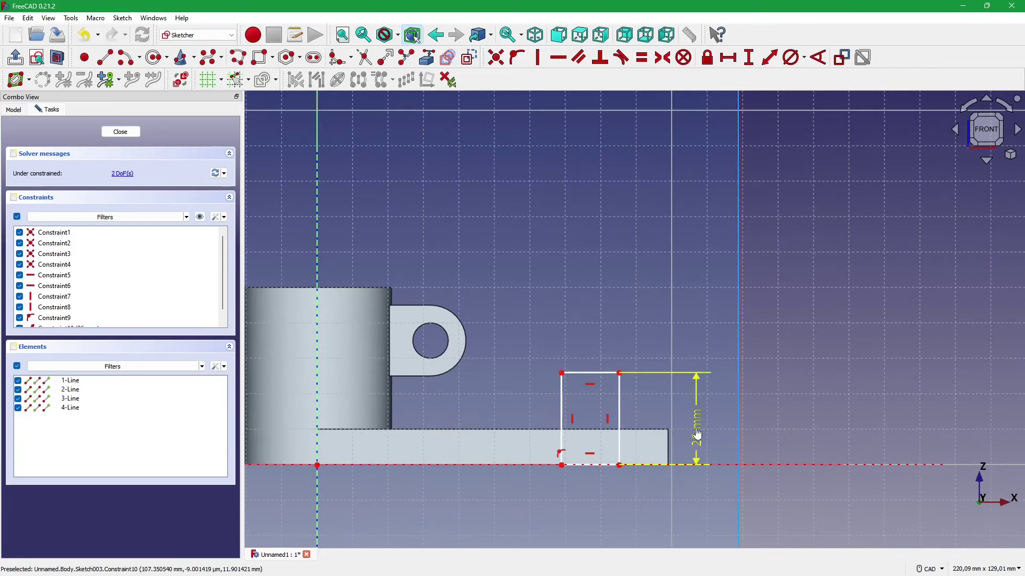
scroll(741, 421, "down", 1)
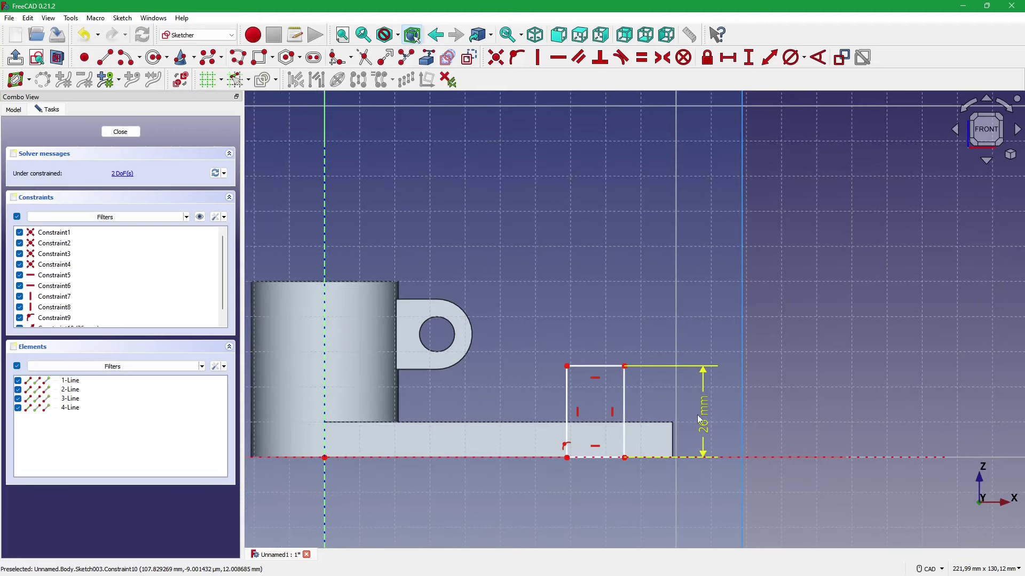
key("alt+Tab")
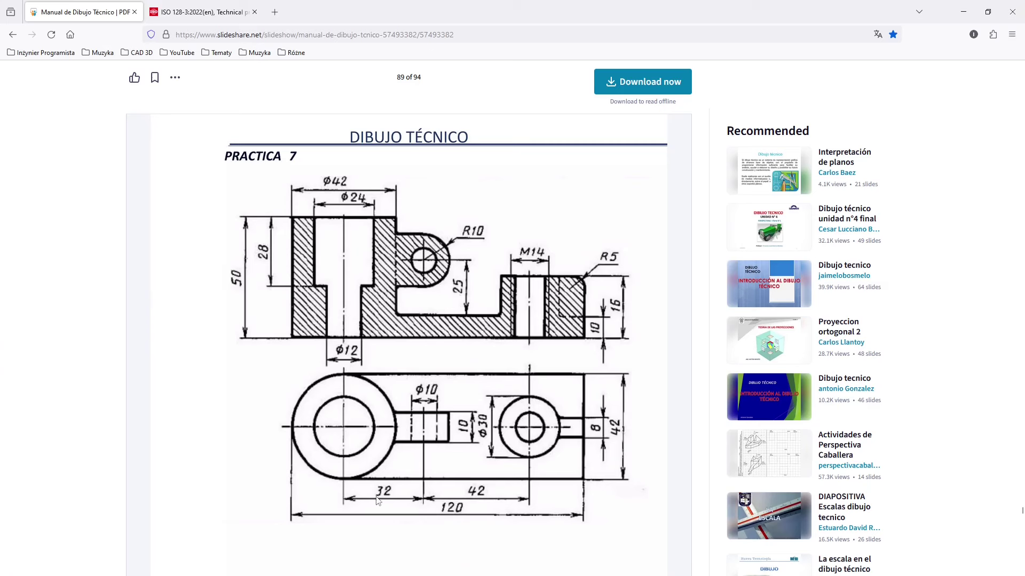
key("alt+Tab")
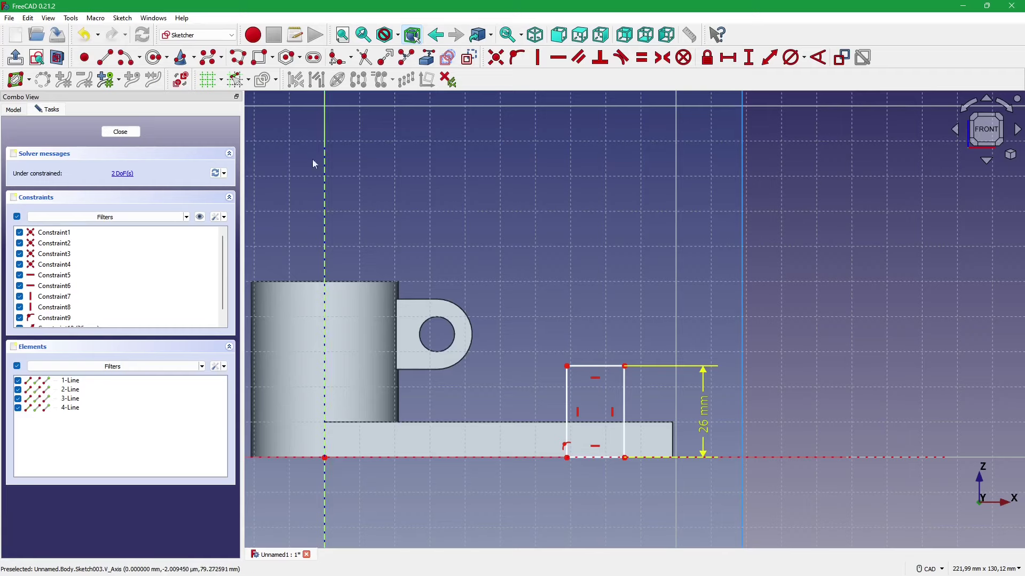
- Draw a vertical line left of the rectangle, its top endpoint on the rectangle's top edge
left_click(101, 61)
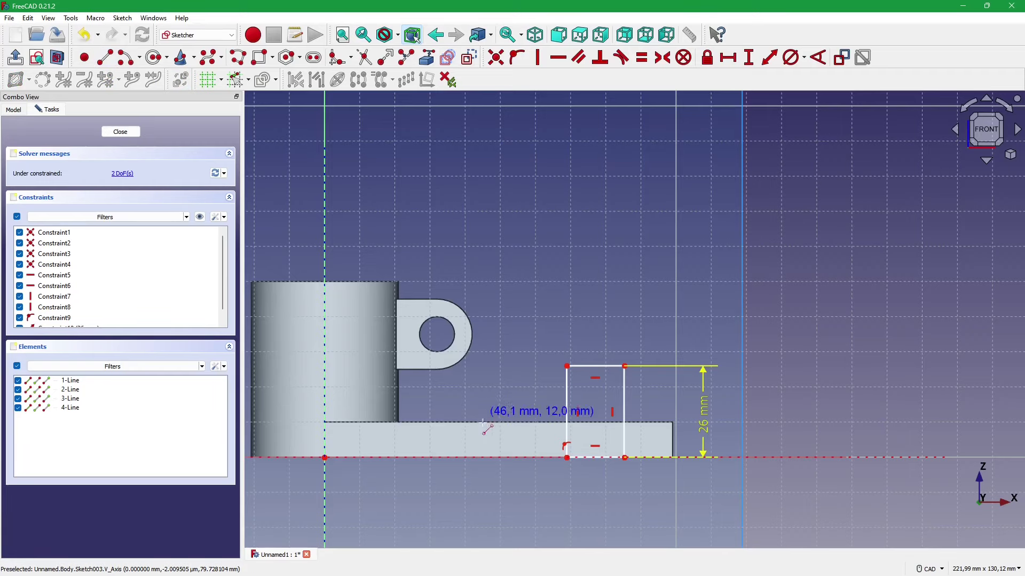
left_click(521, 368)
left_click(521, 458)
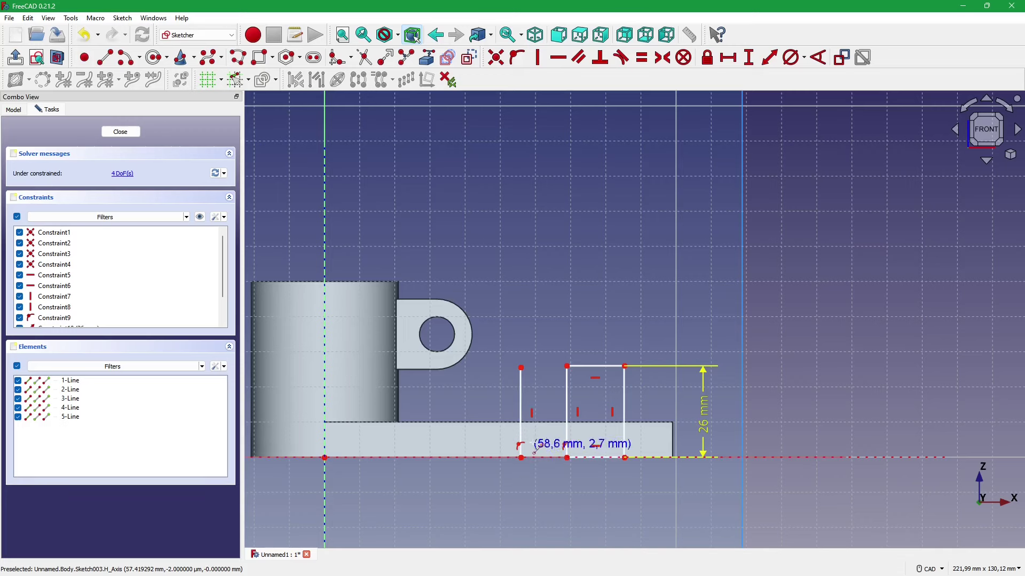
right_click(547, 401)
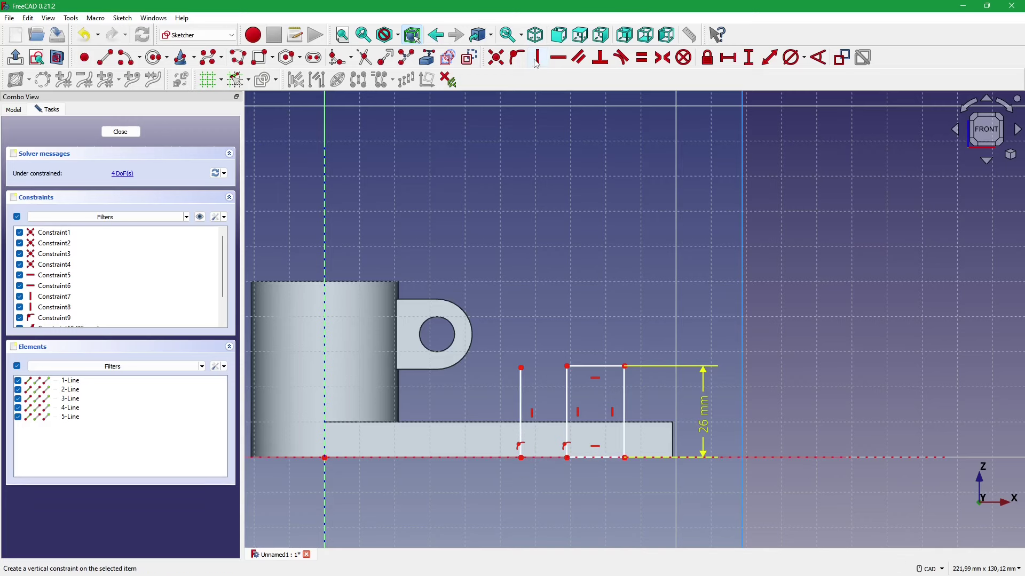
key("o")
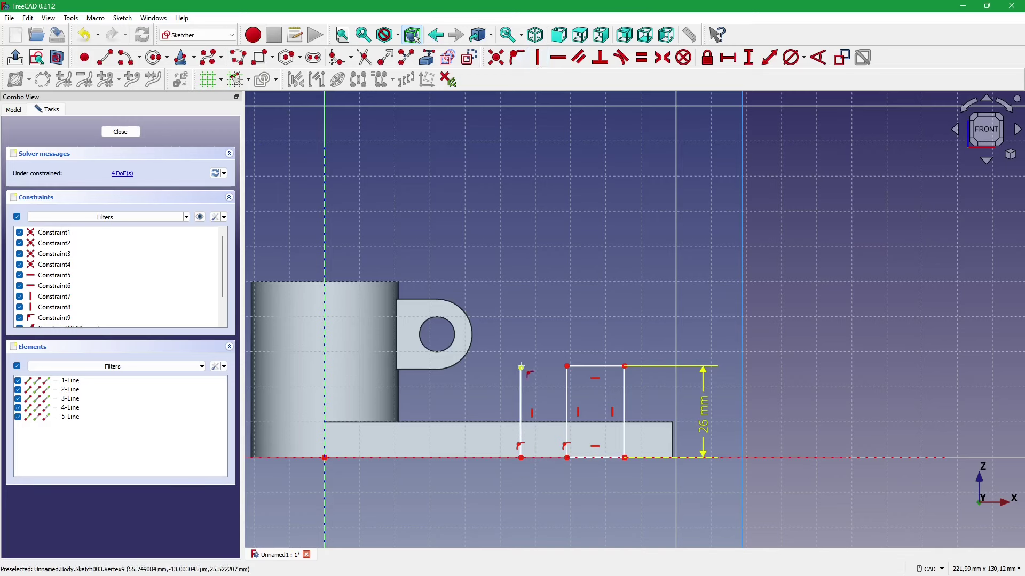
left_click(521, 368)
left_click(591, 366)
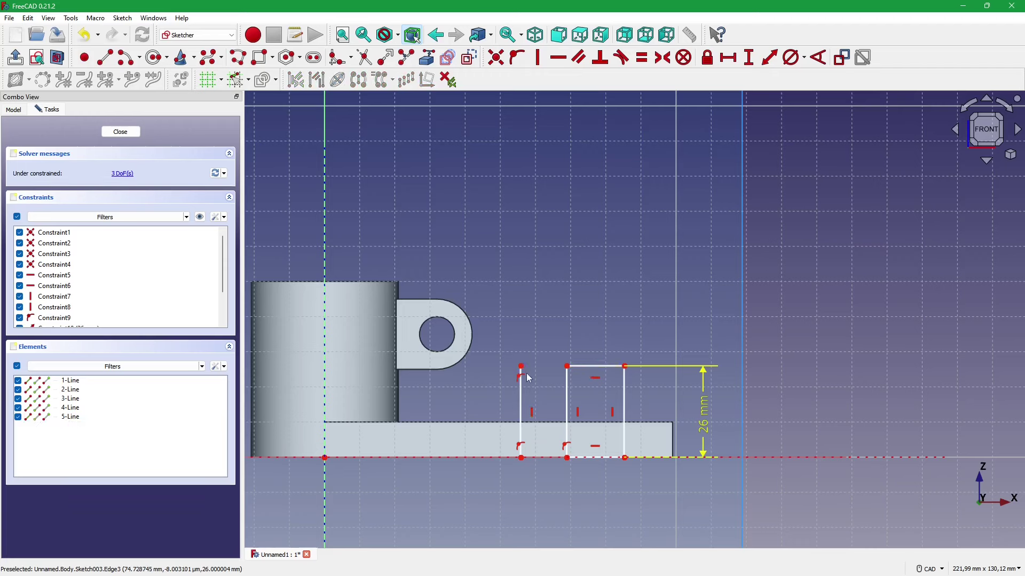
right_click(531, 394)
- Convert the new vertical line, 5-Line, to construction geometry
left_click(511, 394)
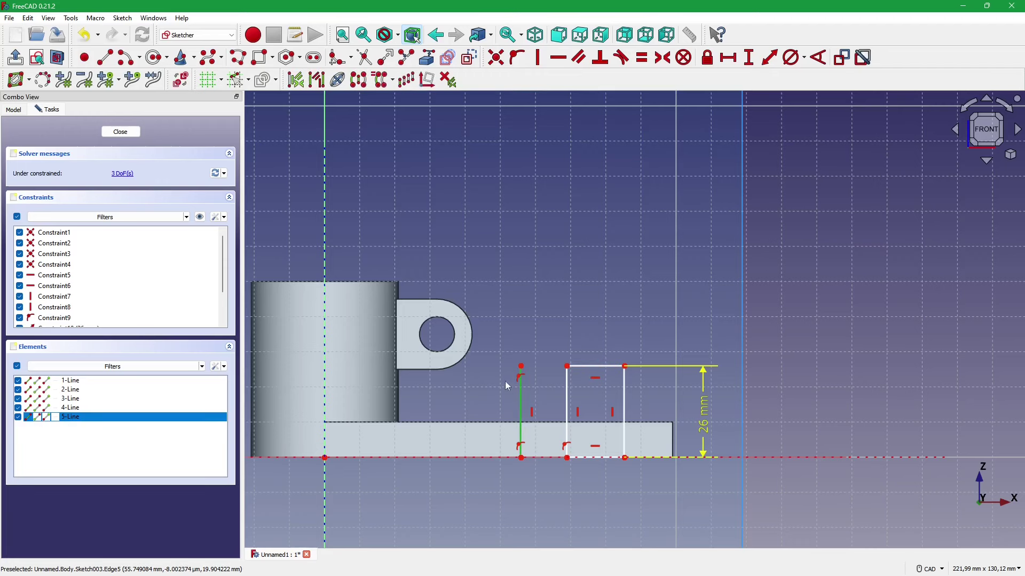
left_click(469, 57)
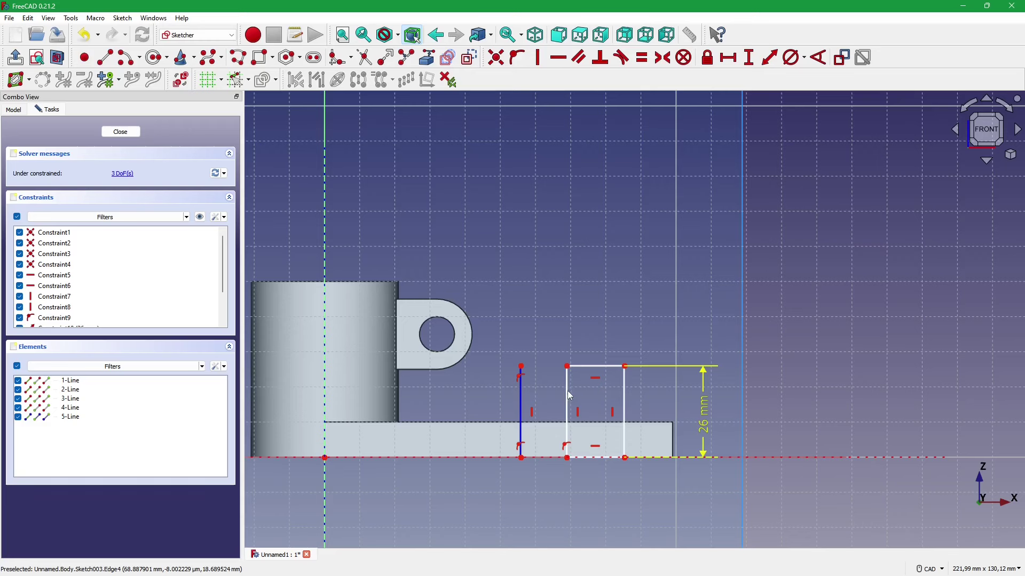
left_click(524, 389)
left_click(537, 317)
right_click(74, 418)
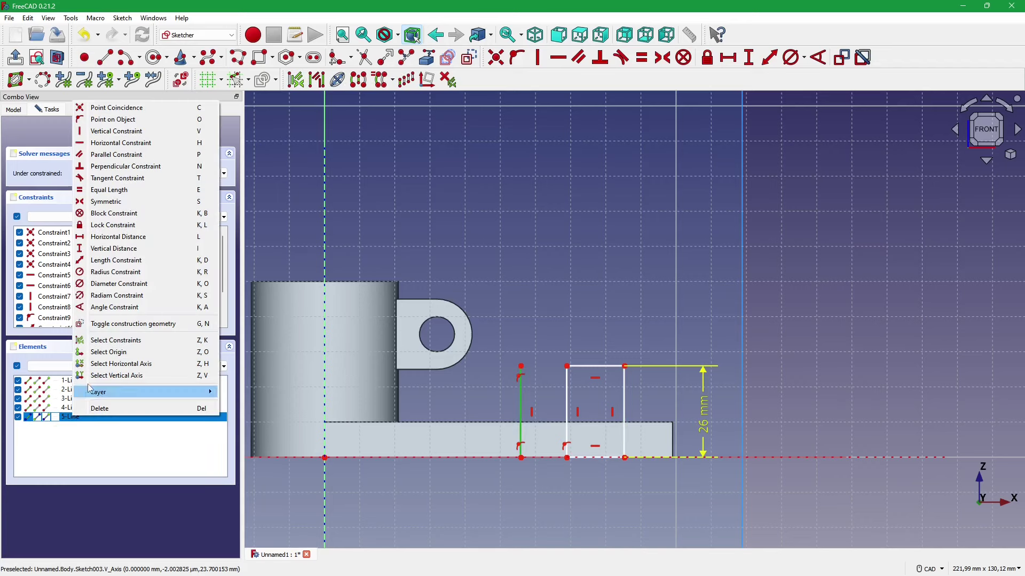
left_click(75, 432)
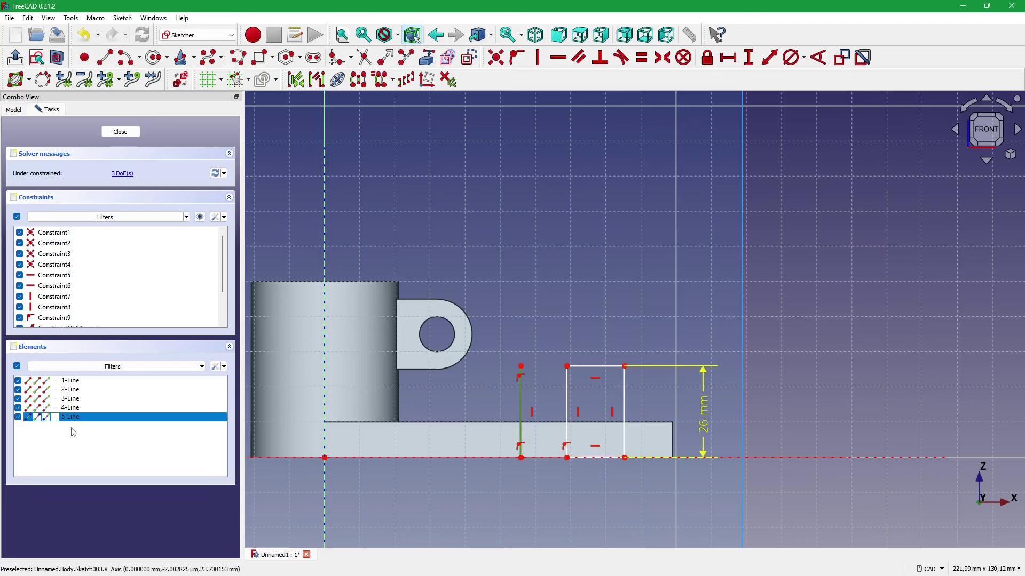
left_click(82, 391)
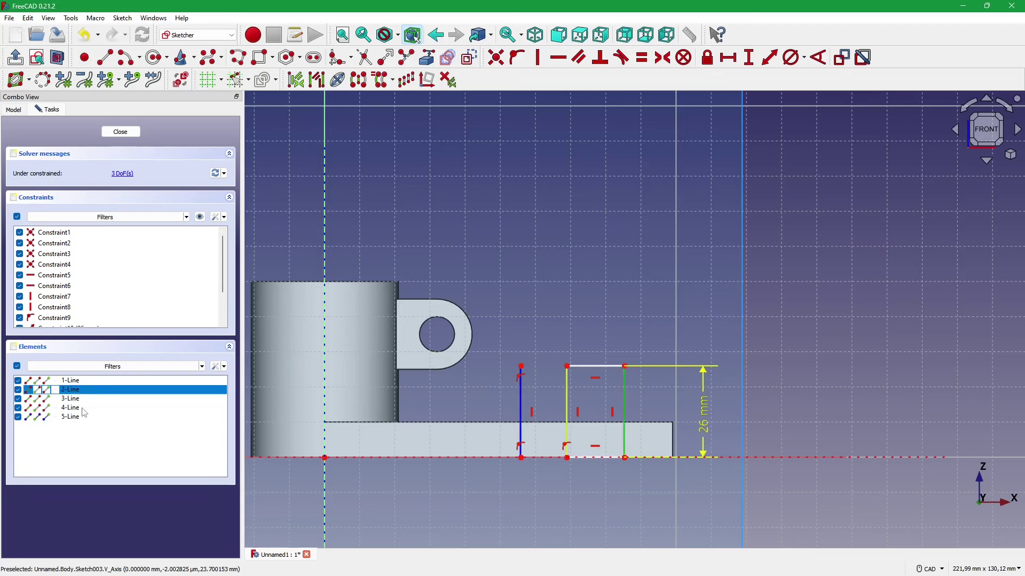
left_click(83, 407)
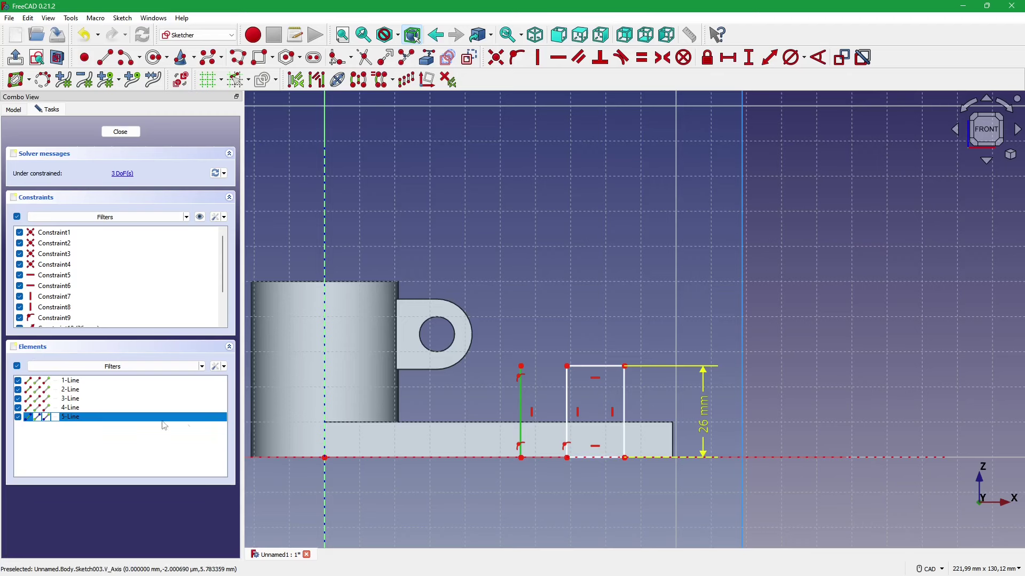
right_click(76, 421)
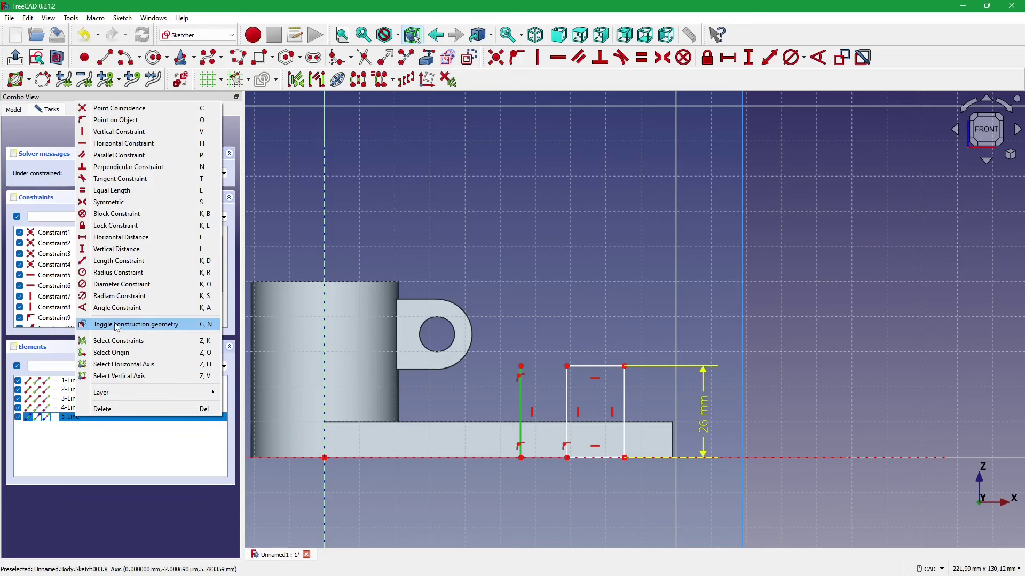
left_click(202, 329)
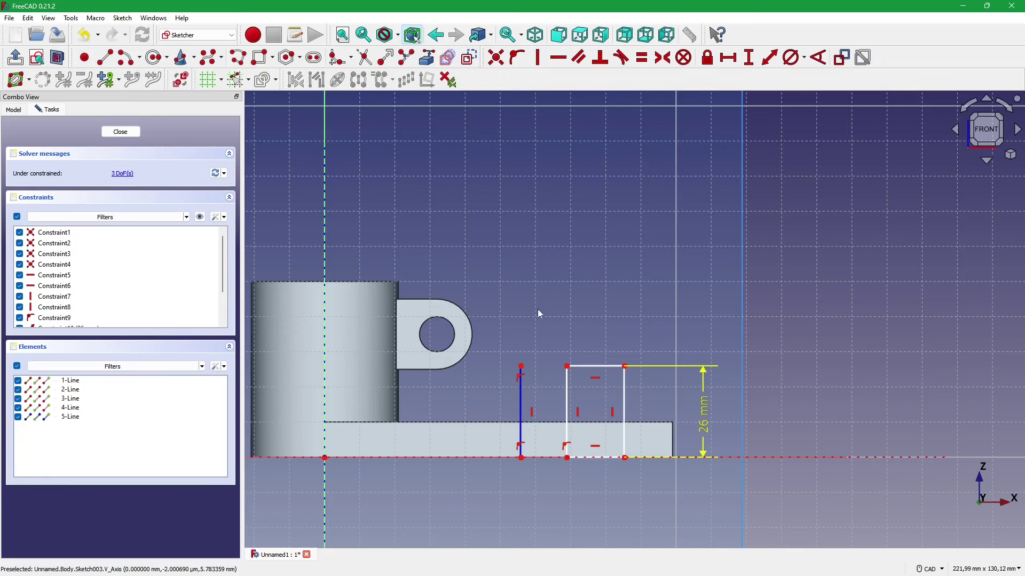
- Place the construction line 74 mm from the vertical axis
left_click(769, 57)
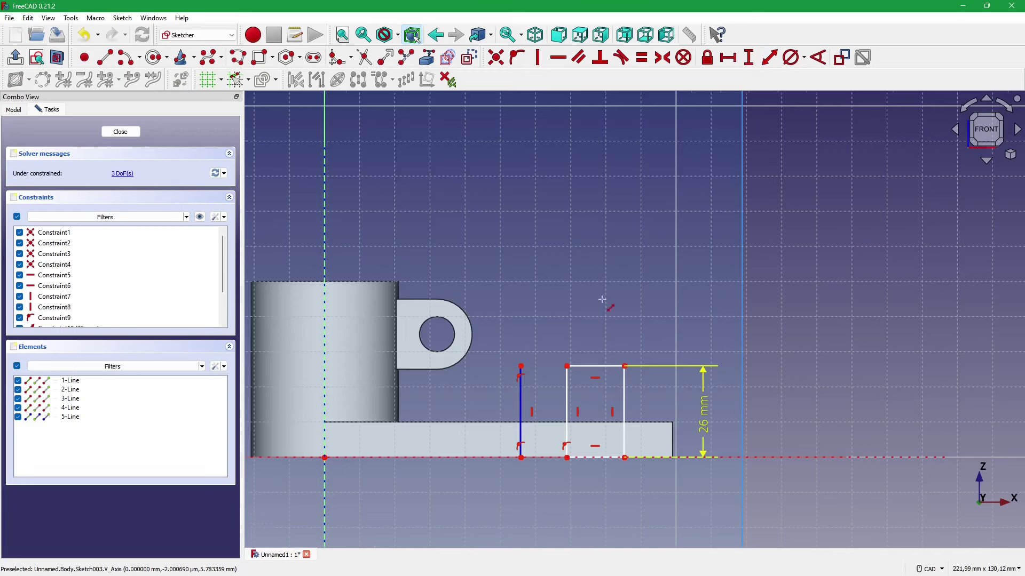
middle_click_drag(527, 467, 557, 422)
left_click(550, 413)
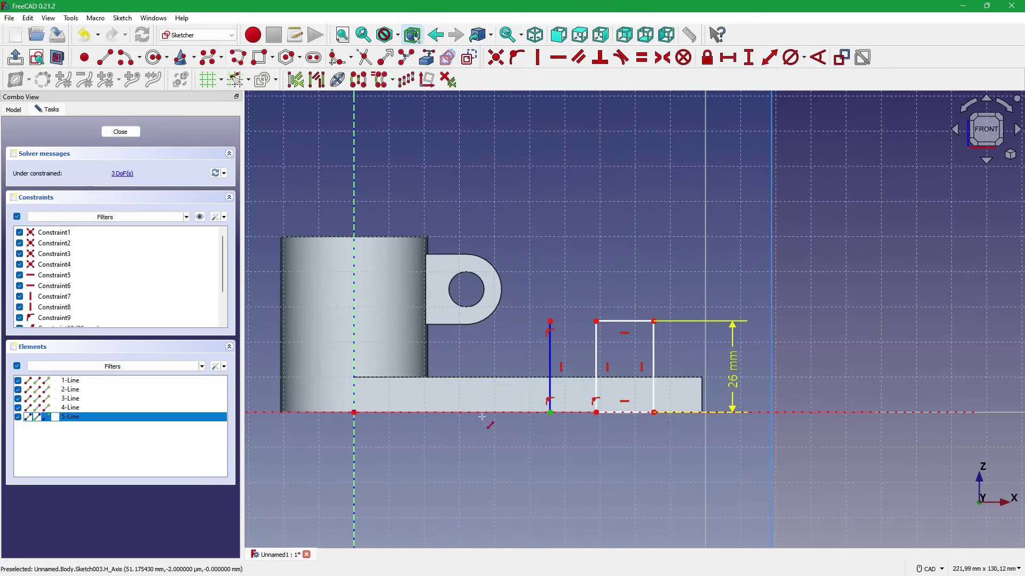
left_click(356, 443)
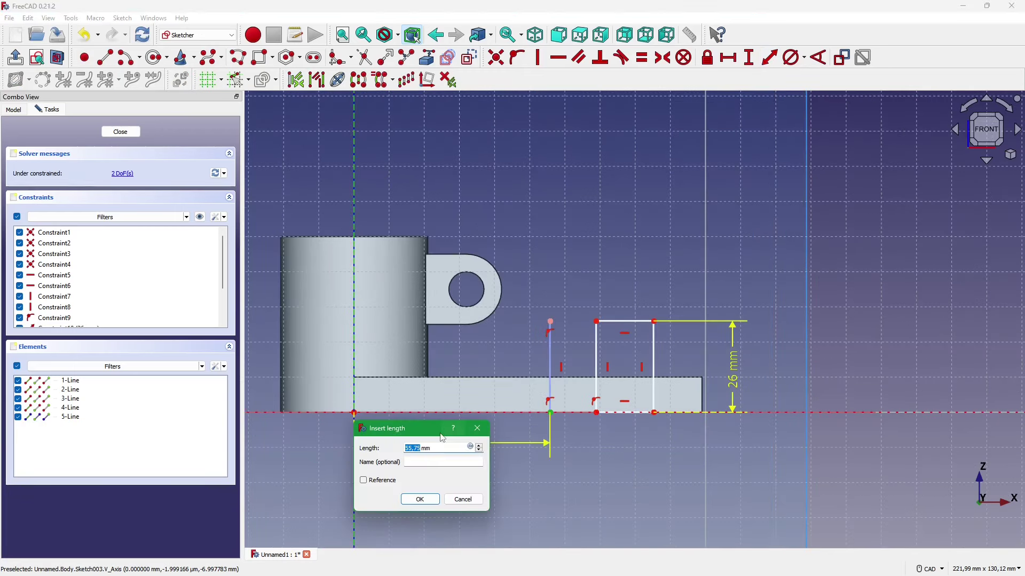
type("7")
key("Return")
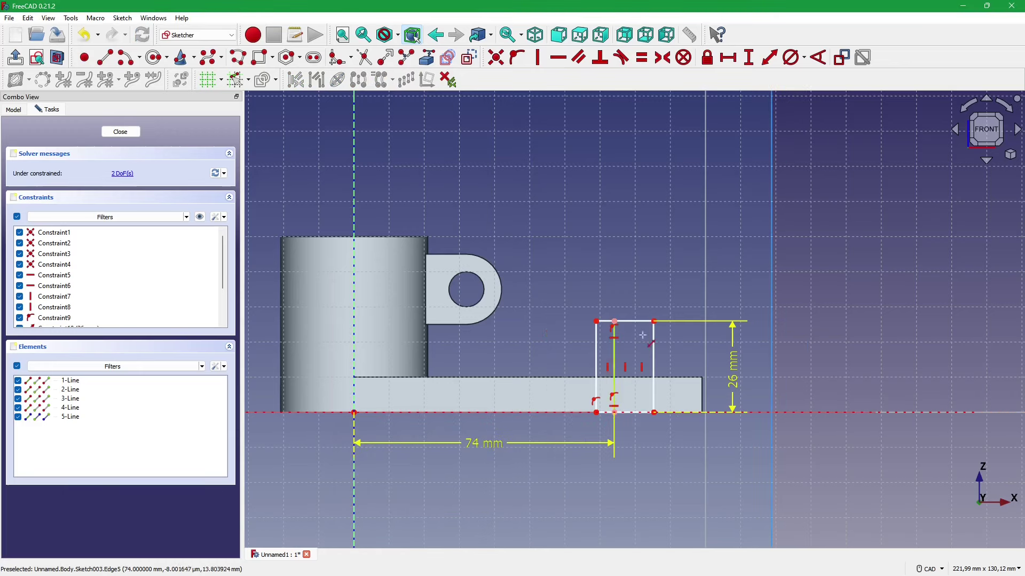
scroll(648, 323, "up", 2)
left_click_drag(646, 316, 667, 316)
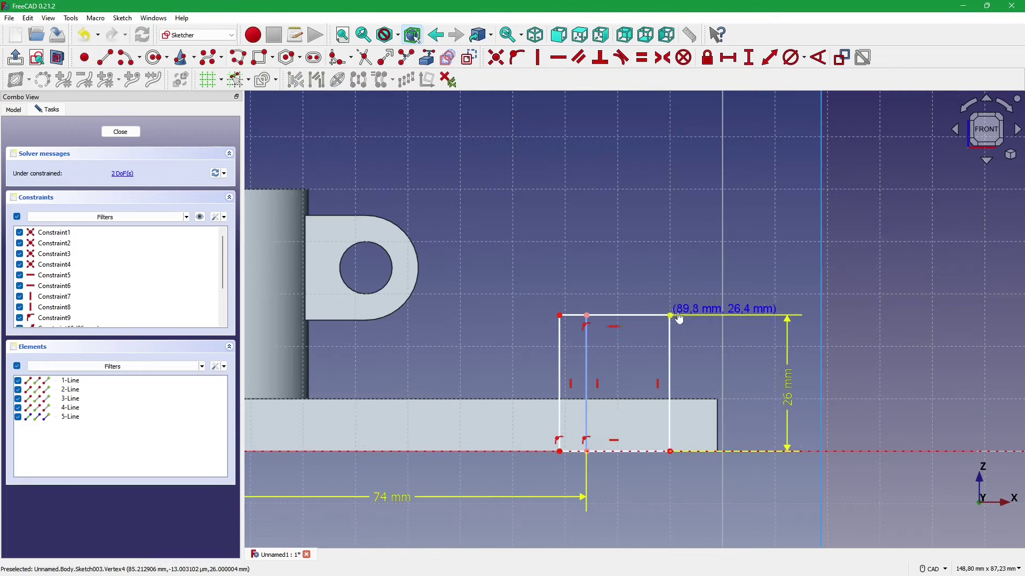
- Check the reference drawing and give the rectangle a 15 mm width
key("alt+Tab")
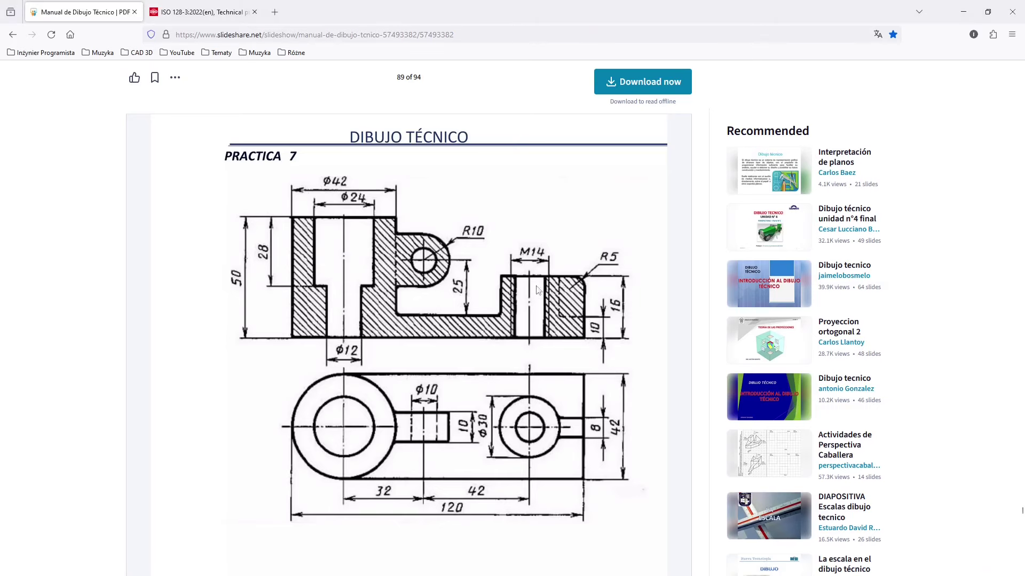
key("alt+Tab")
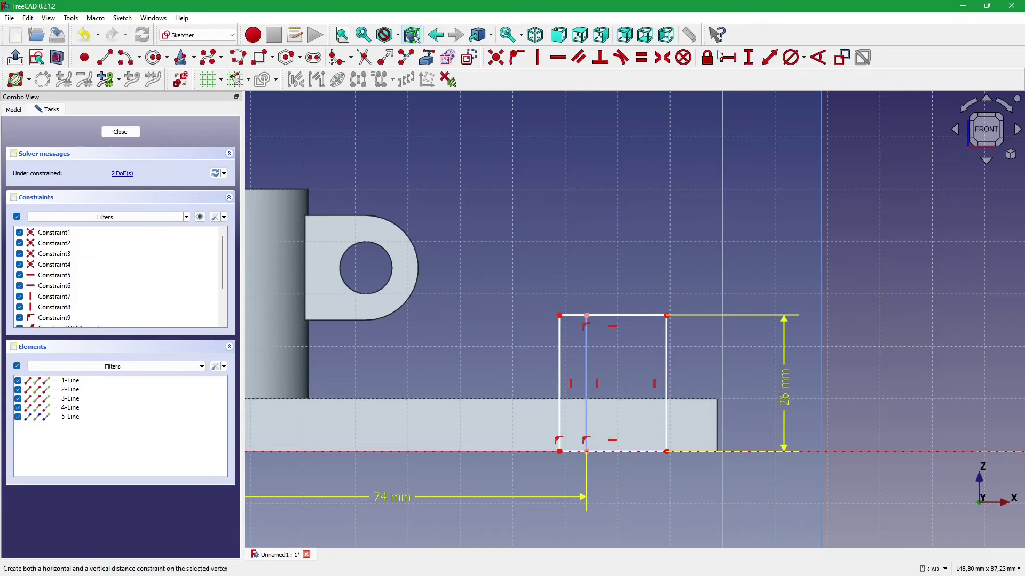
left_click(626, 314)
type("l")
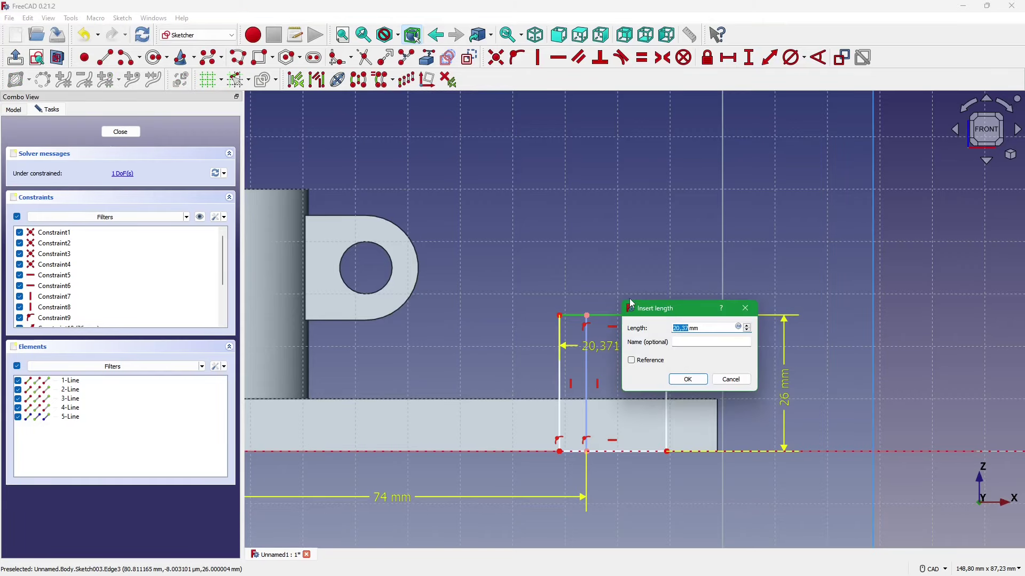
type("15")
key("Return")
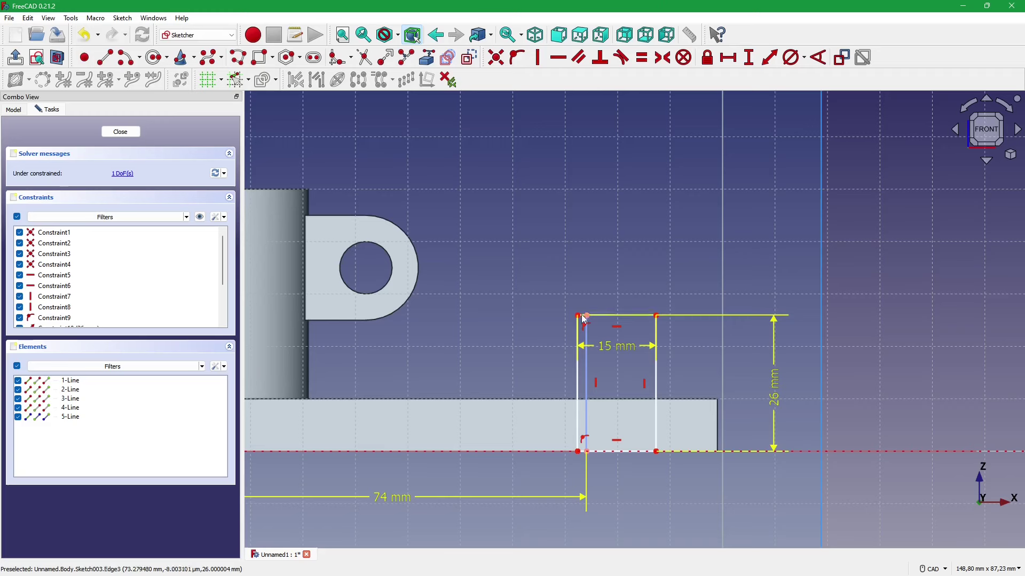
left_click_drag(577, 315, 623, 315)
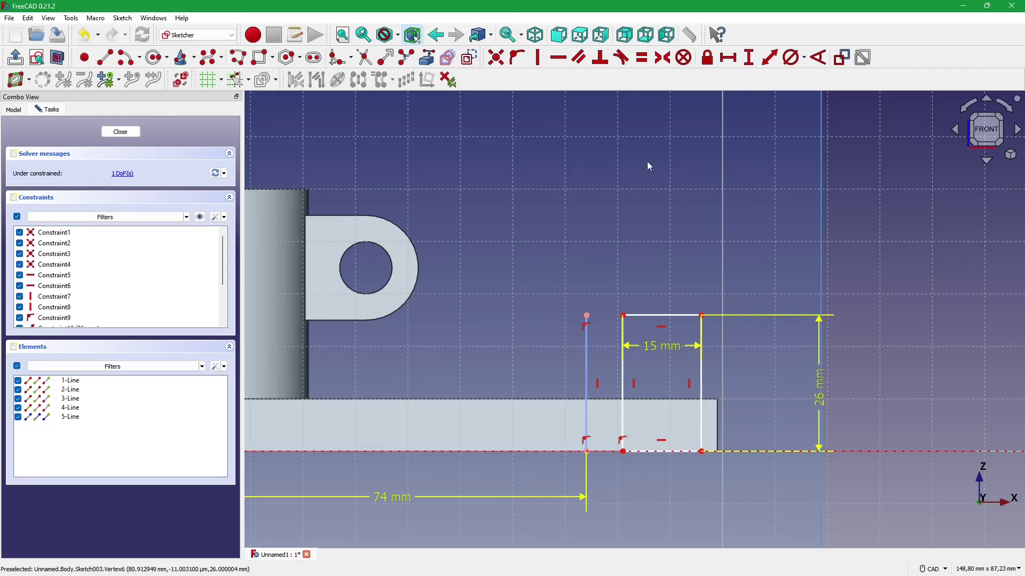
- Fix the rectangle's top-left corner onto the 74 mm line and move the 15 mm dimension above it
left_click(590, 65)
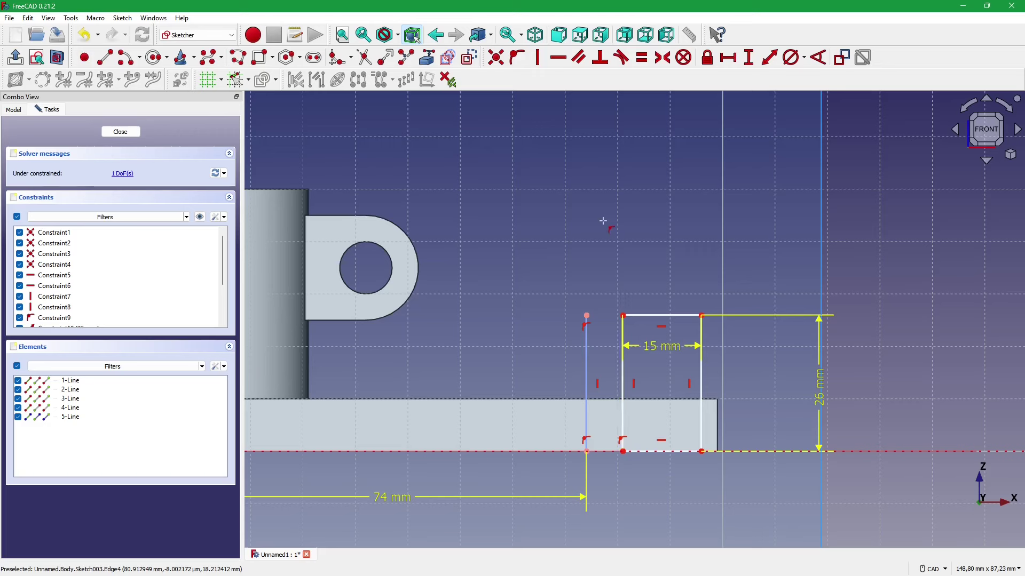
left_click(621, 347)
left_click(635, 315)
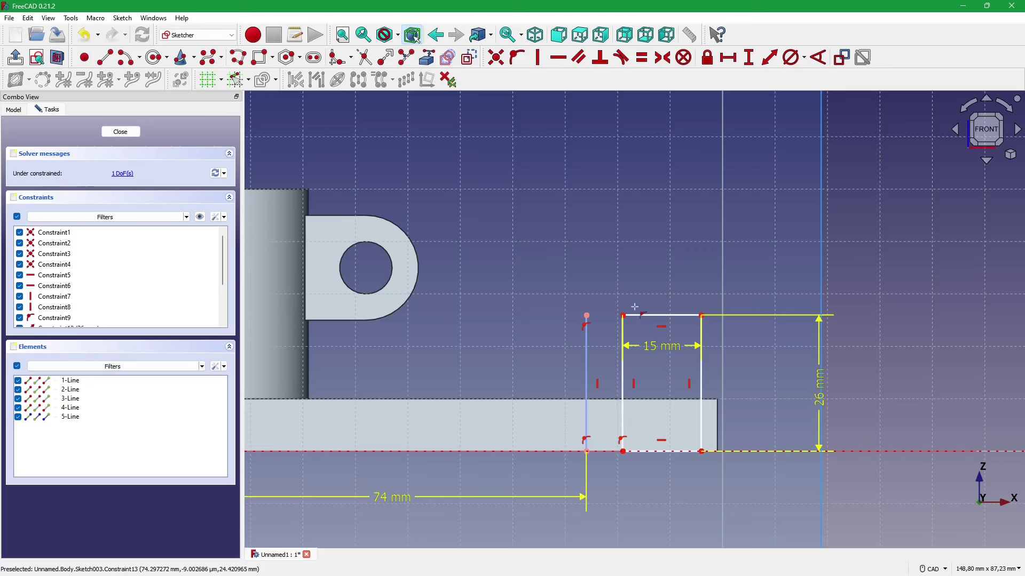
left_click(623, 316)
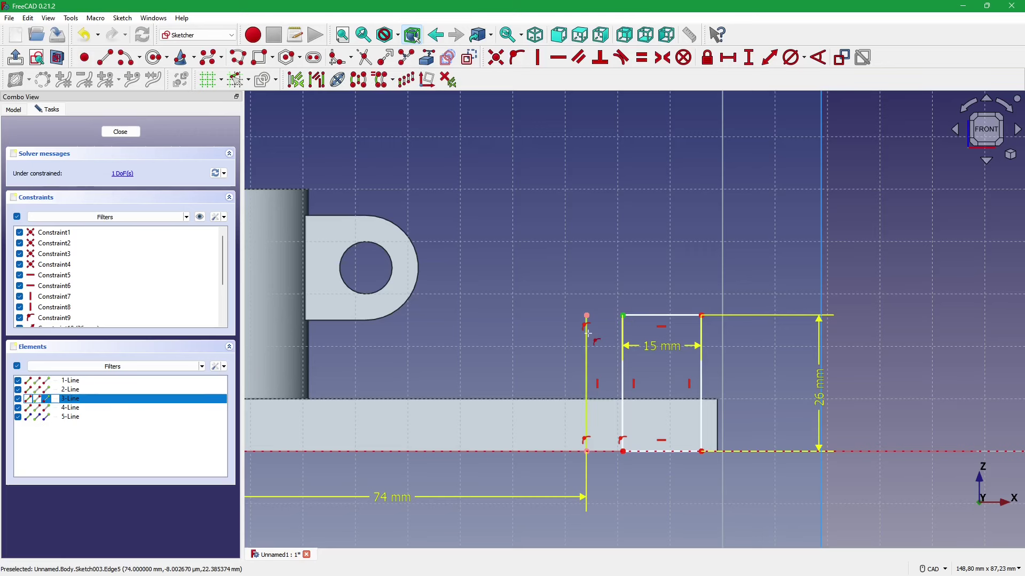
key("c")
left_click_drag(624, 345, 614, 283)
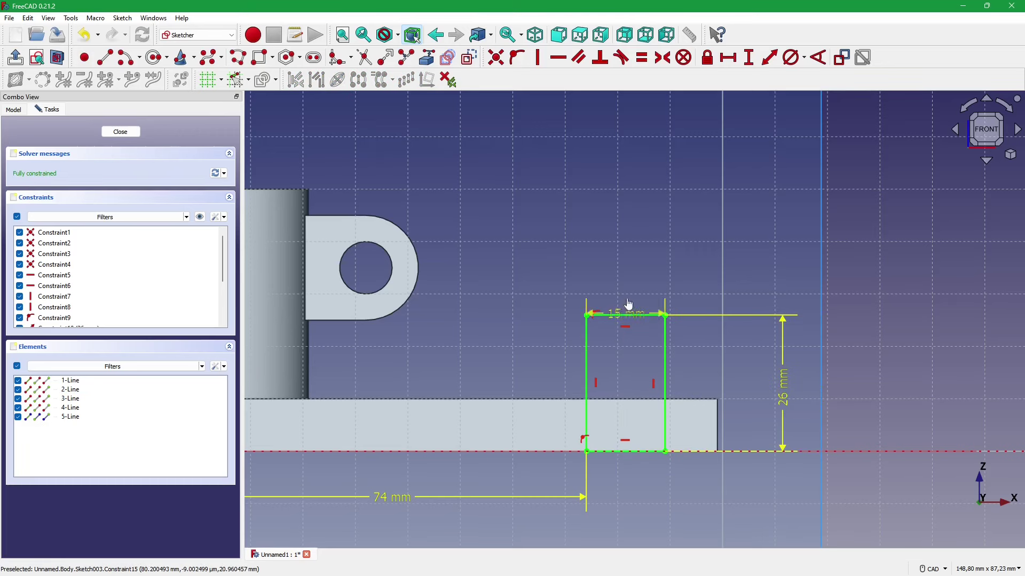
- Close the fully constrained Sketch003
left_click(75, 421)
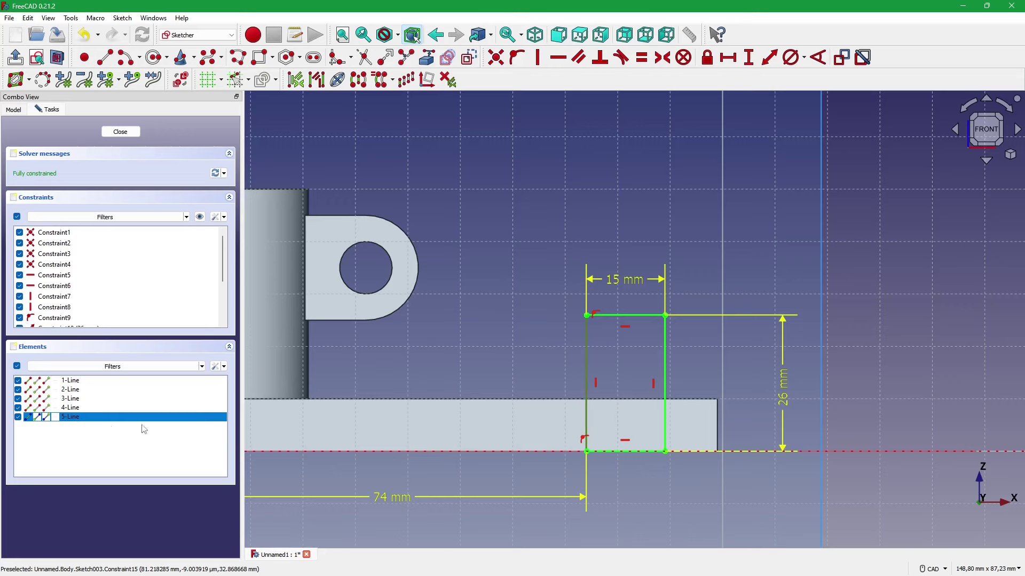
scroll(613, 404, "down", 1)
scroll(613, 404, "down", 1)
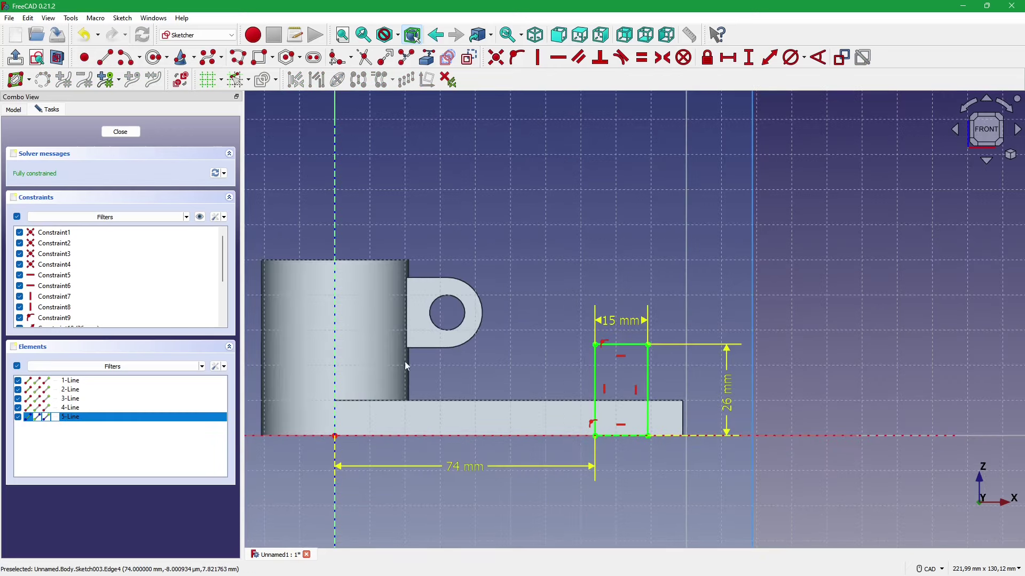
left_click(122, 133)
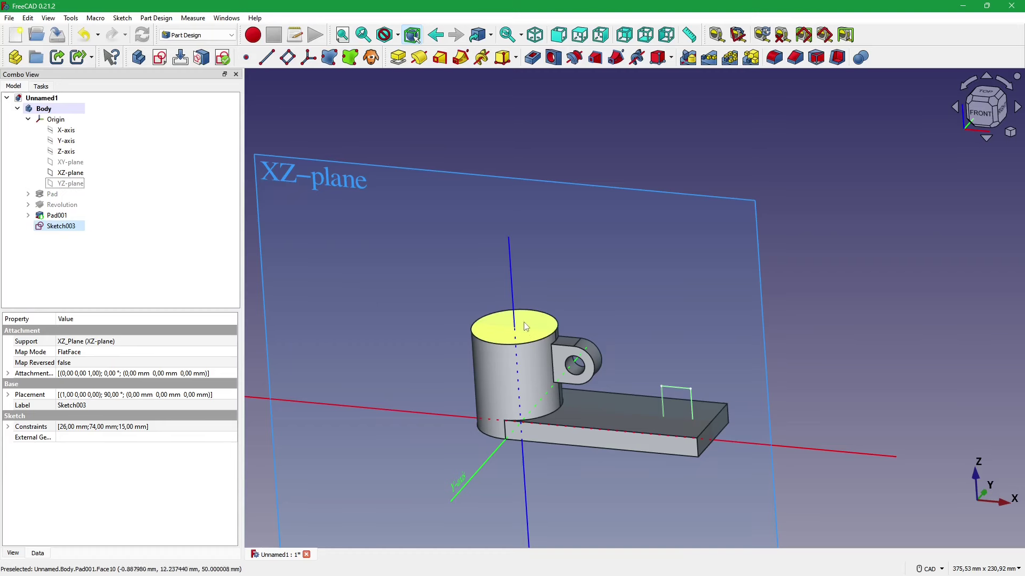
- Revolve Sketch003 around its construction line to create the cylindrical boss Revolution001
scroll(496, 363, "up", 1)
scroll(469, 347, "up", 2)
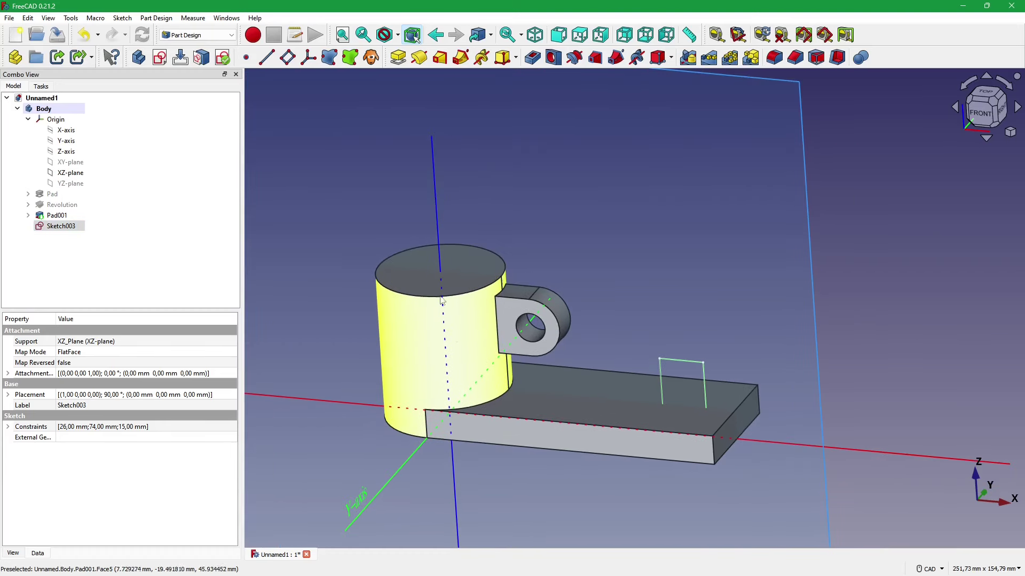
left_click(419, 57)
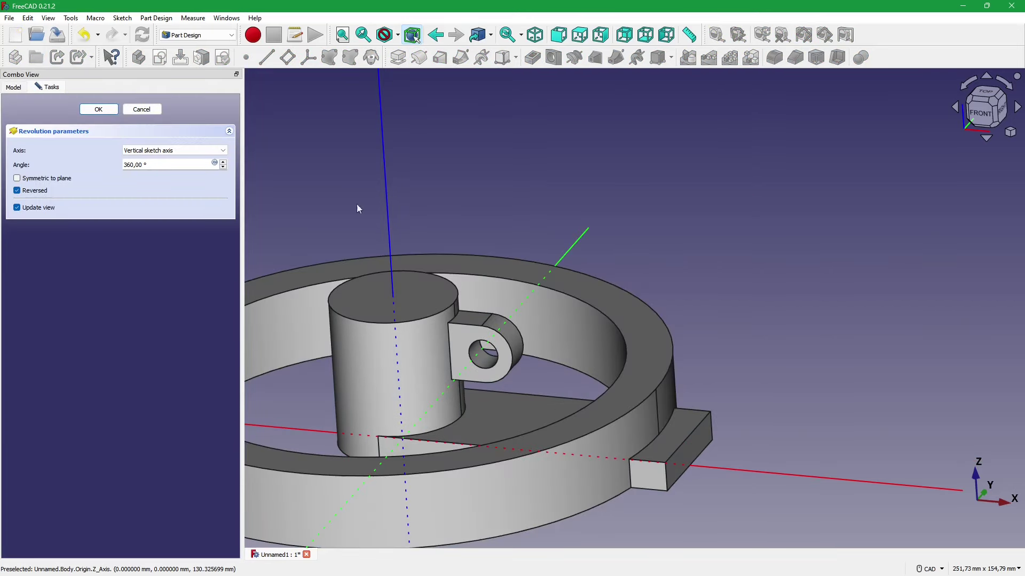
scroll(358, 208, "down", 3)
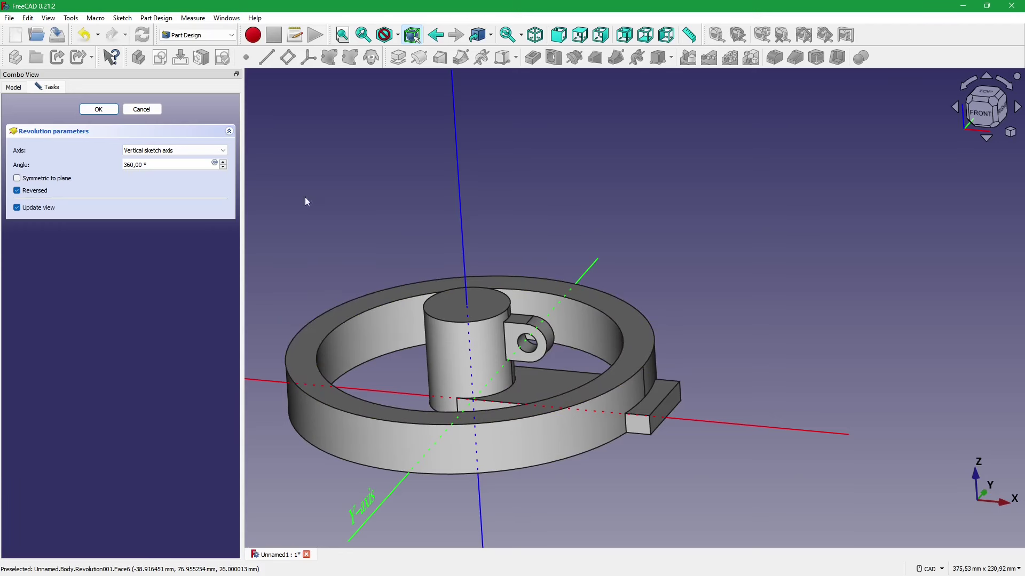
left_click(204, 151)
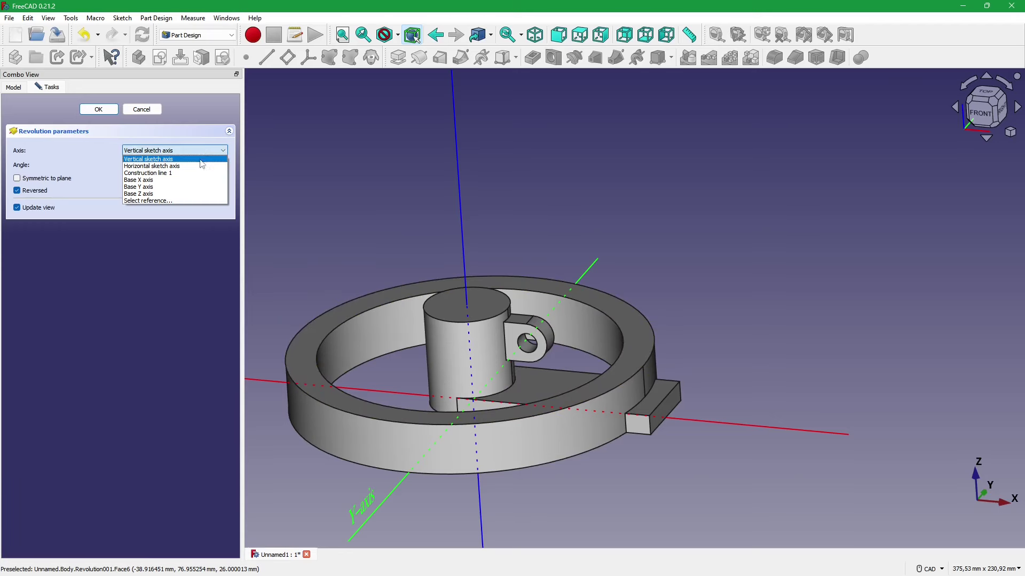
left_click(189, 194)
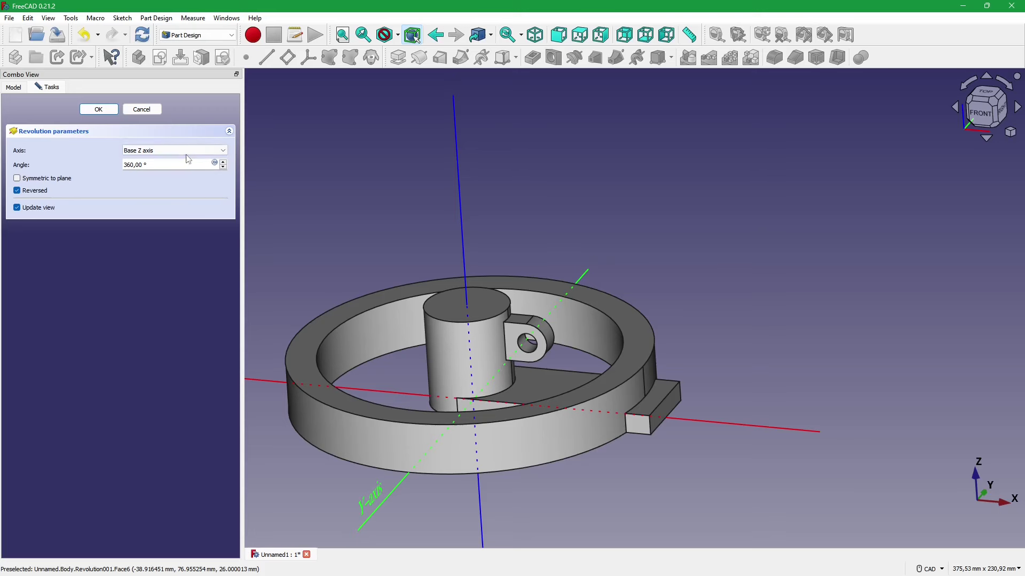
left_click(170, 151)
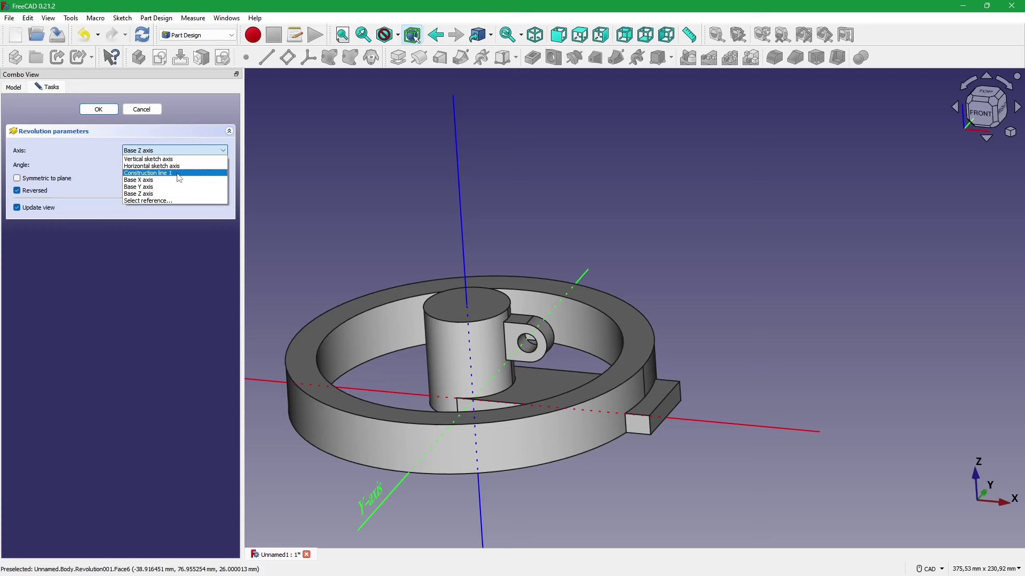
left_click(179, 174)
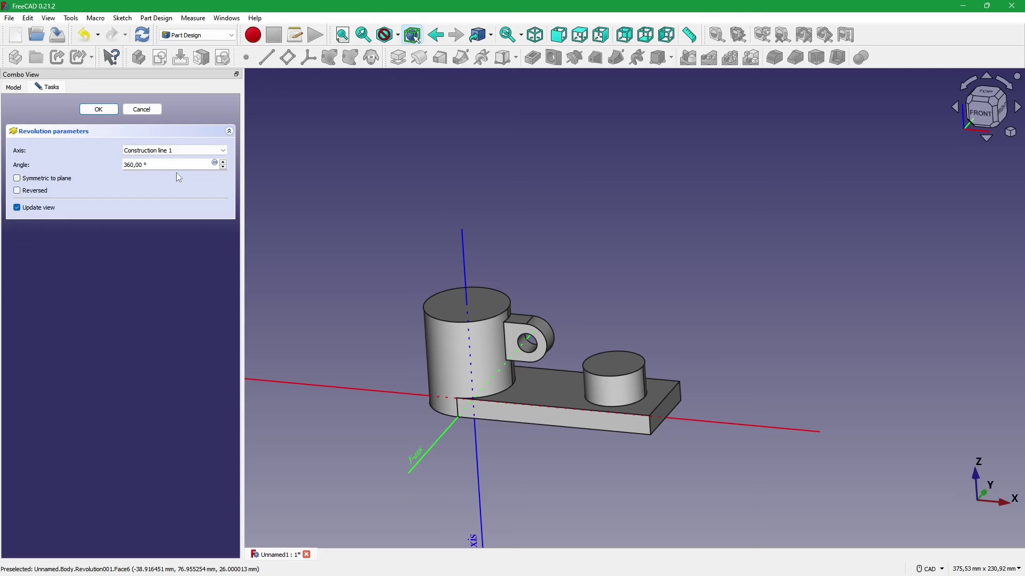
left_click(99, 110)
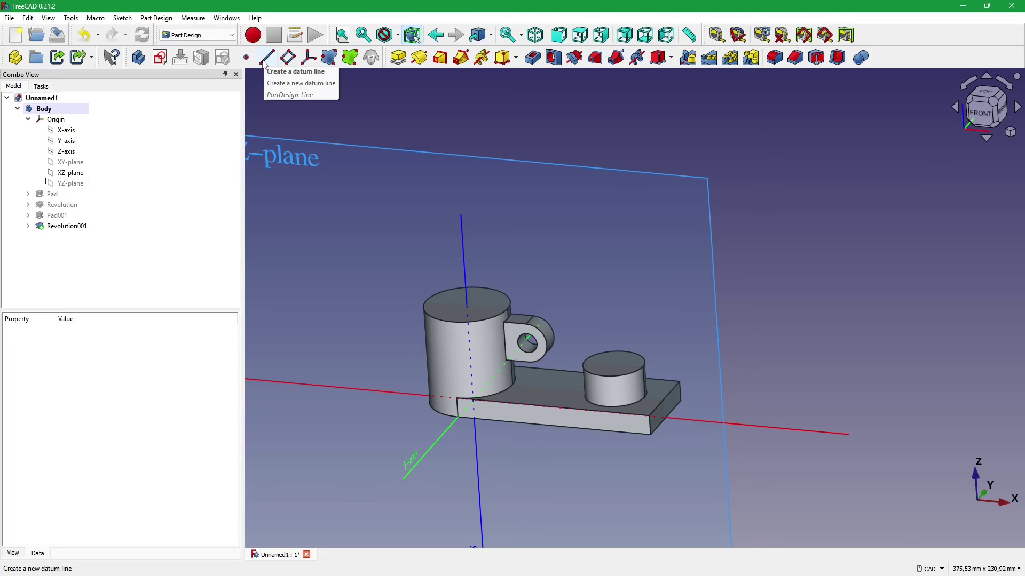
scroll(476, 220, "up", 2)
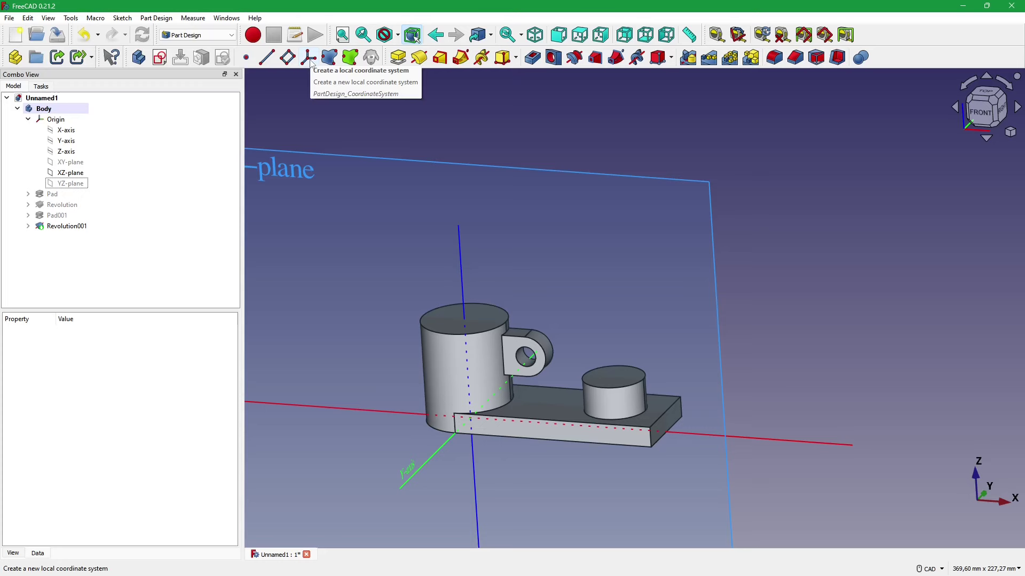
middle_click_drag(496, 152, 514, 162)
mouse_move(331, 88)
middle_mouse_down()
mouse_move(864, 327)
mouse_move(689, 280)
mouse_move(619, 285)
mouse_move(613, 298)
middle_mouse_up()
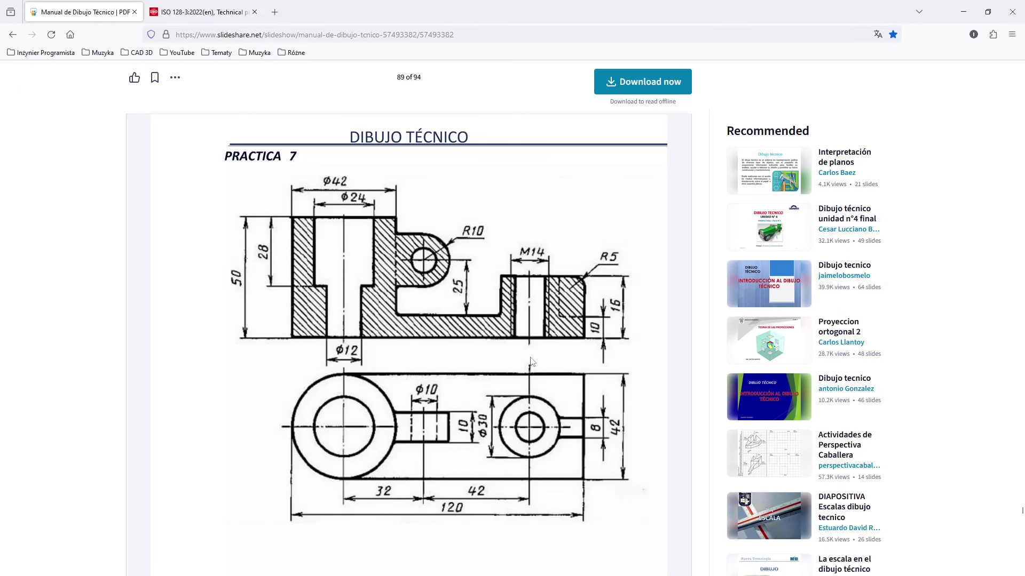
left_click(963, 7)
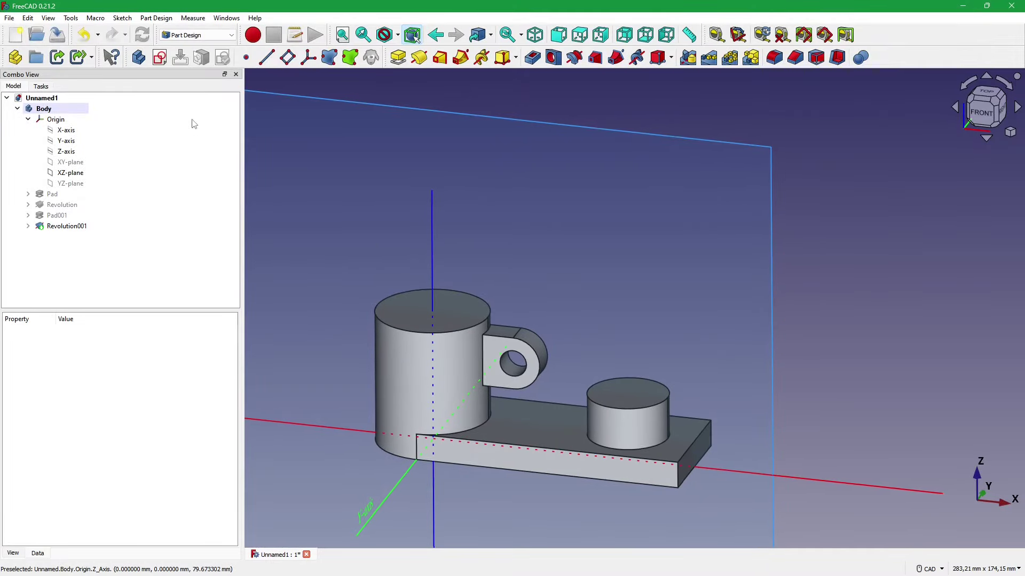
- Create a new sketch, Sketch004, on the XZ plane
scroll(591, 162, "down", 4)
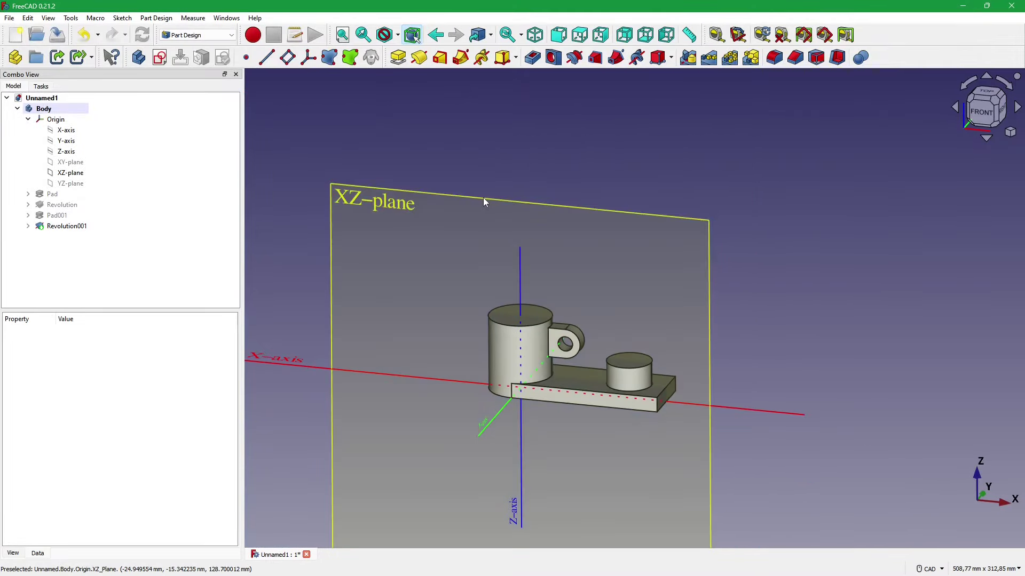
left_click(484, 202)
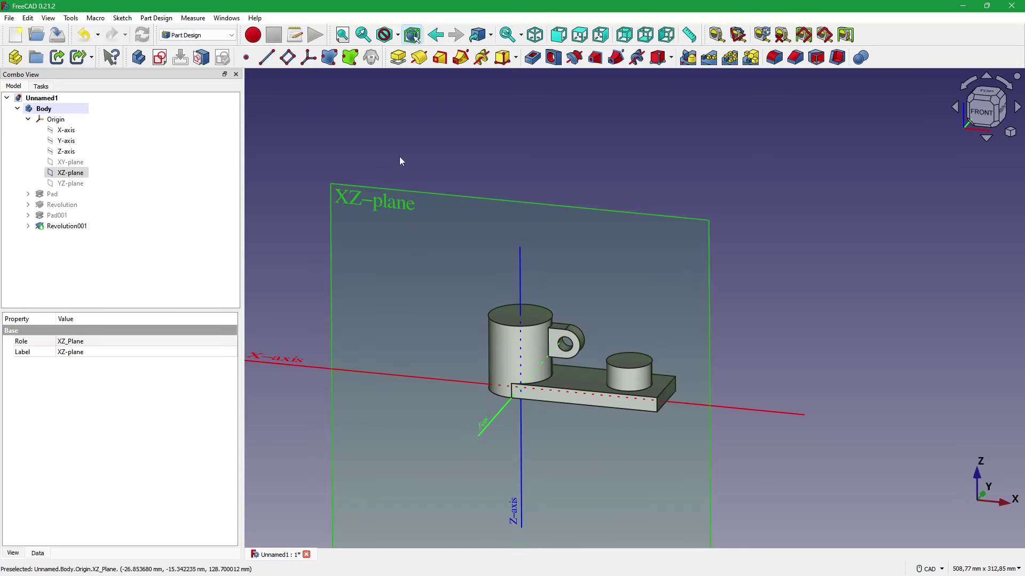
scroll(341, 244, "up", 1)
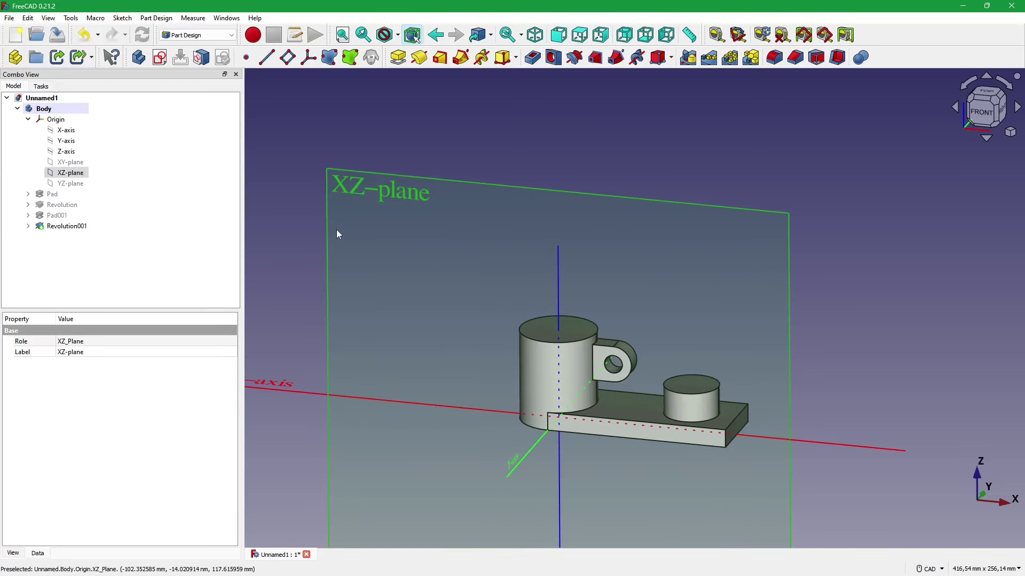
middle_click_drag(334, 225, 239, 144)
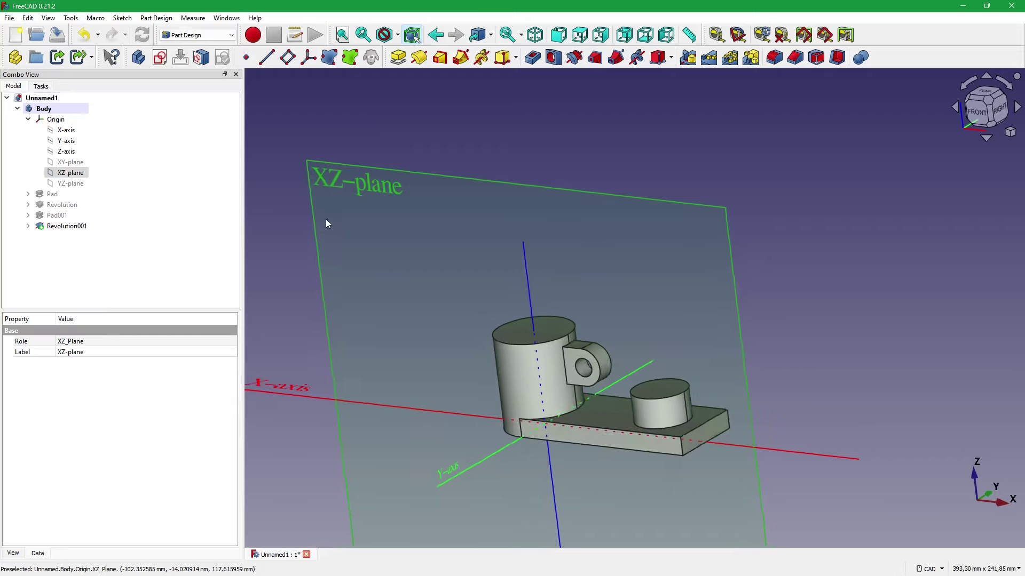
left_click(160, 57)
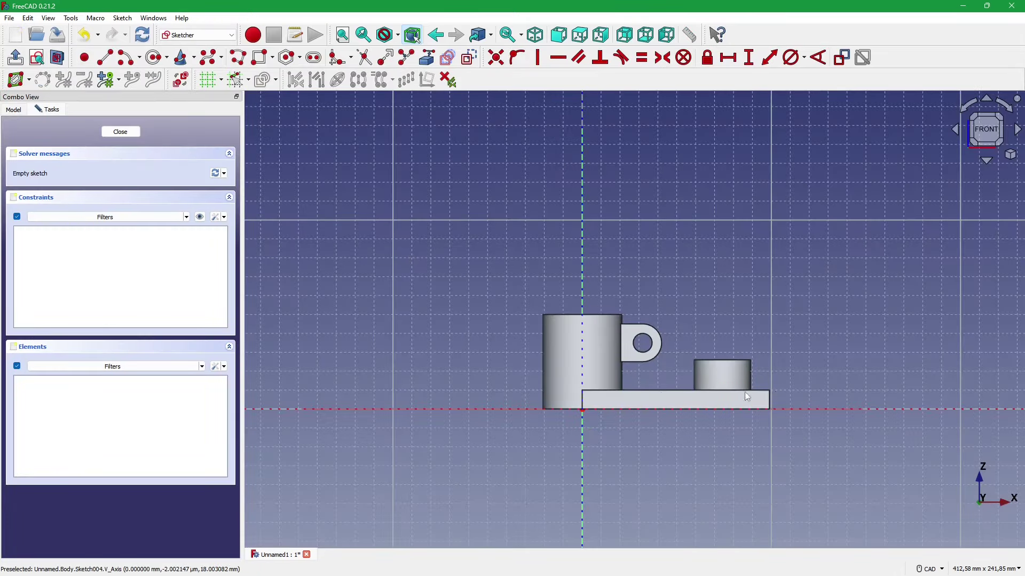
scroll(785, 376, "up", 1)
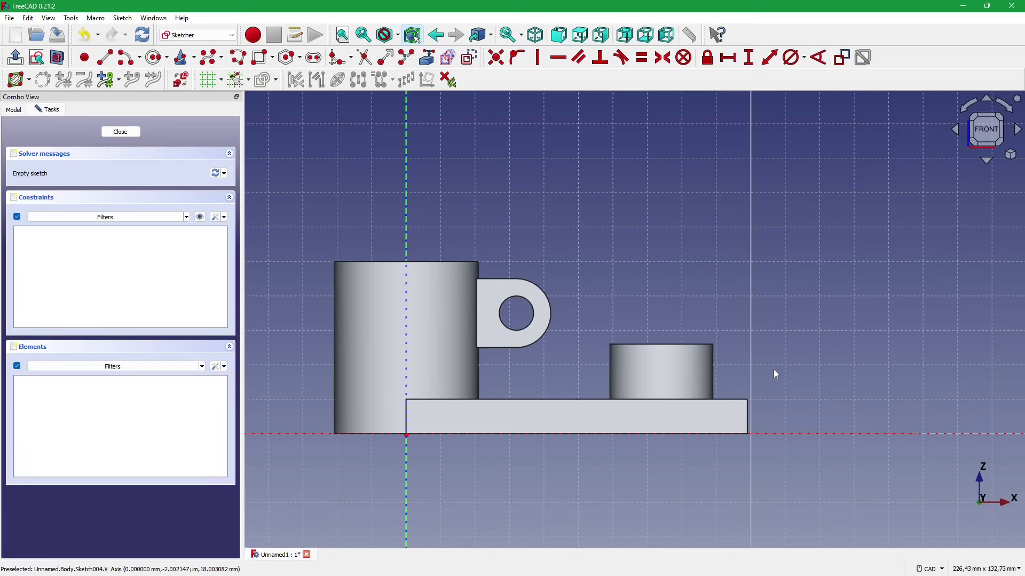
- Turn on Section view and tilt the sketch view into perspective
left_click(58, 59)
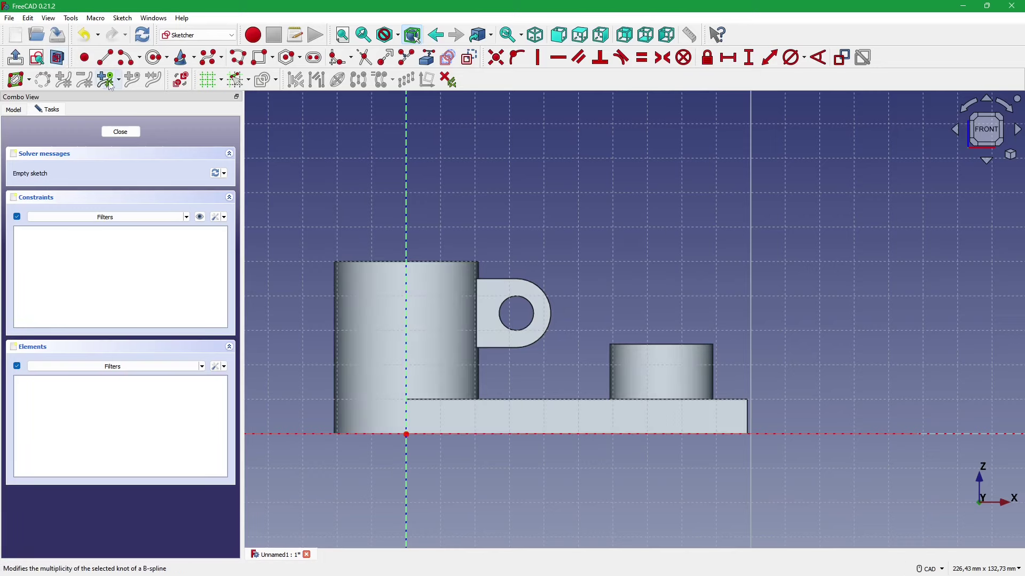
middle_click_drag(534, 320, 594, 241)
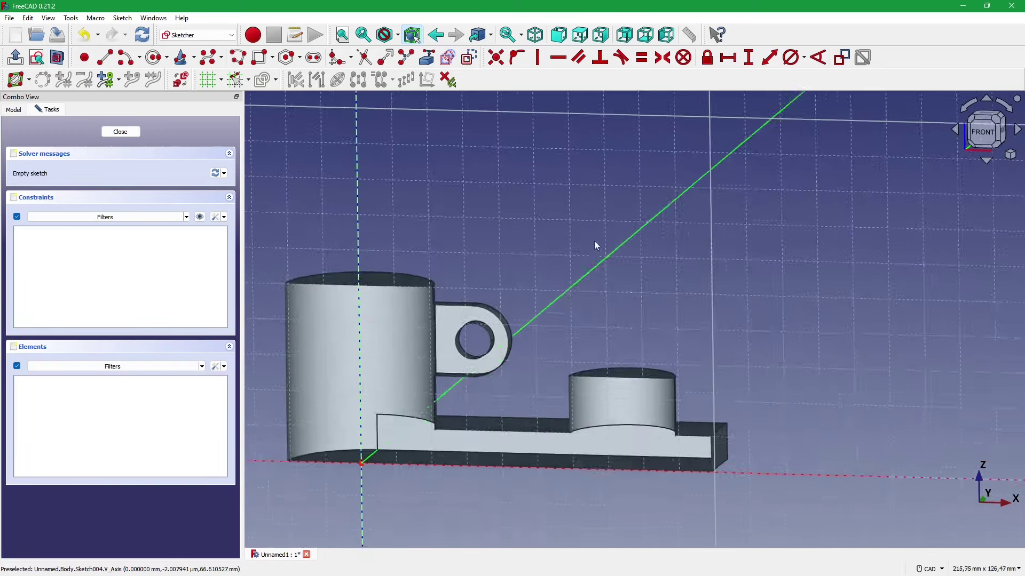
scroll(556, 228, "up", 5)
scroll(558, 231, "down", 3)
scroll(560, 230, "down", 2)
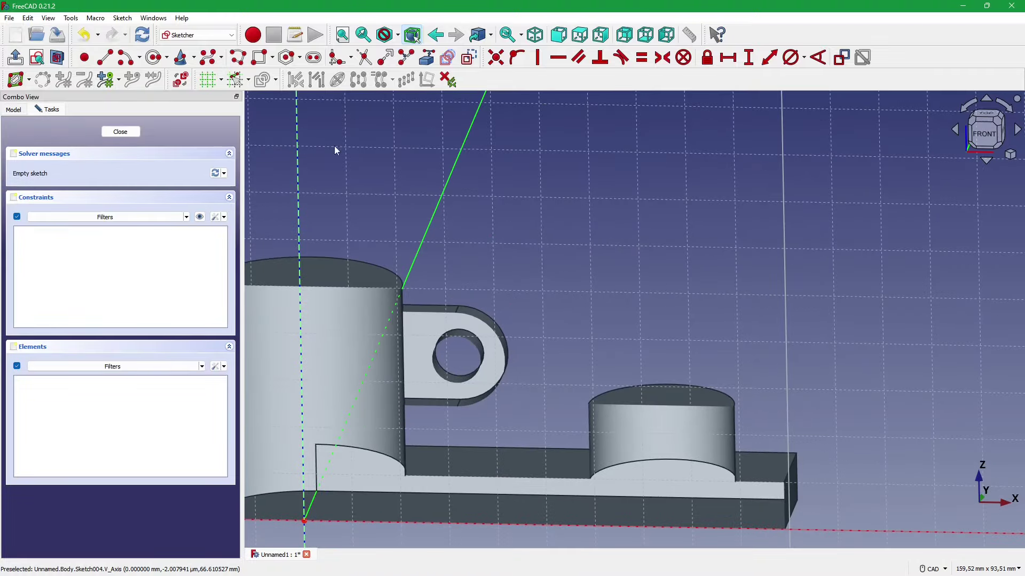
- Draw a rectangle from the boss down to the plate's bottom edge
left_click(258, 58)
left_click(691, 391)
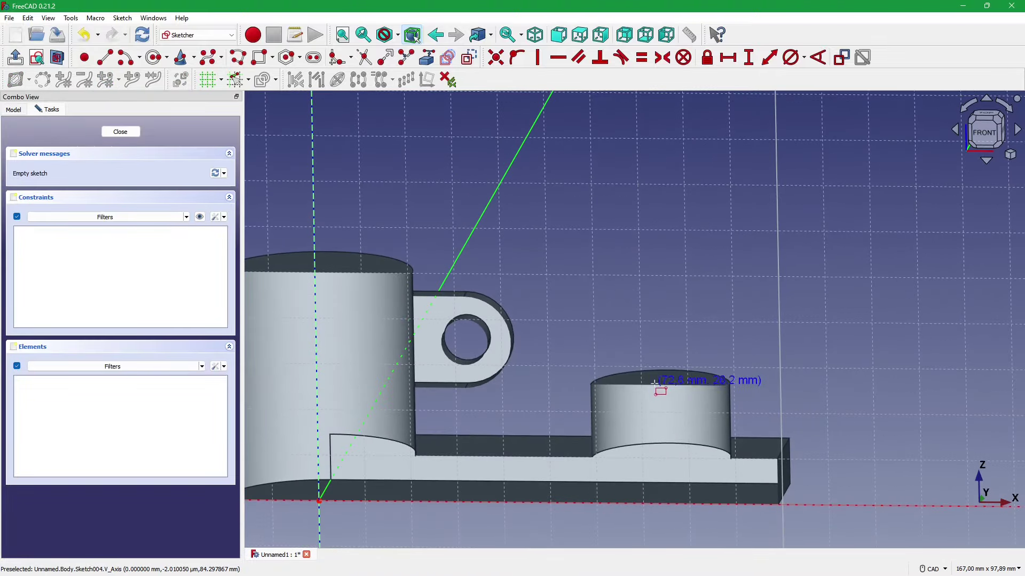
left_click(796, 504)
scroll(817, 483, "down", 2)
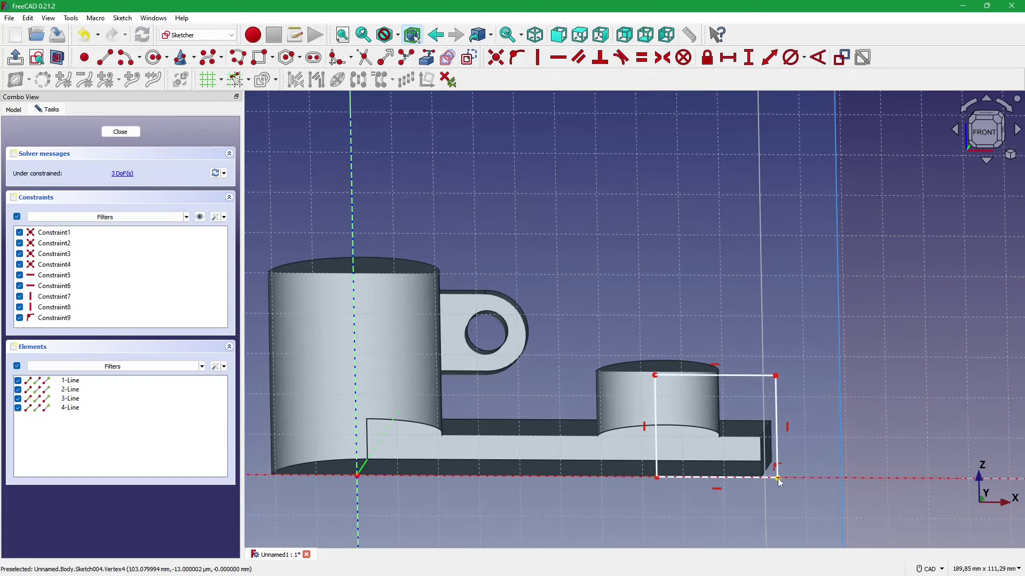
key("Escape")
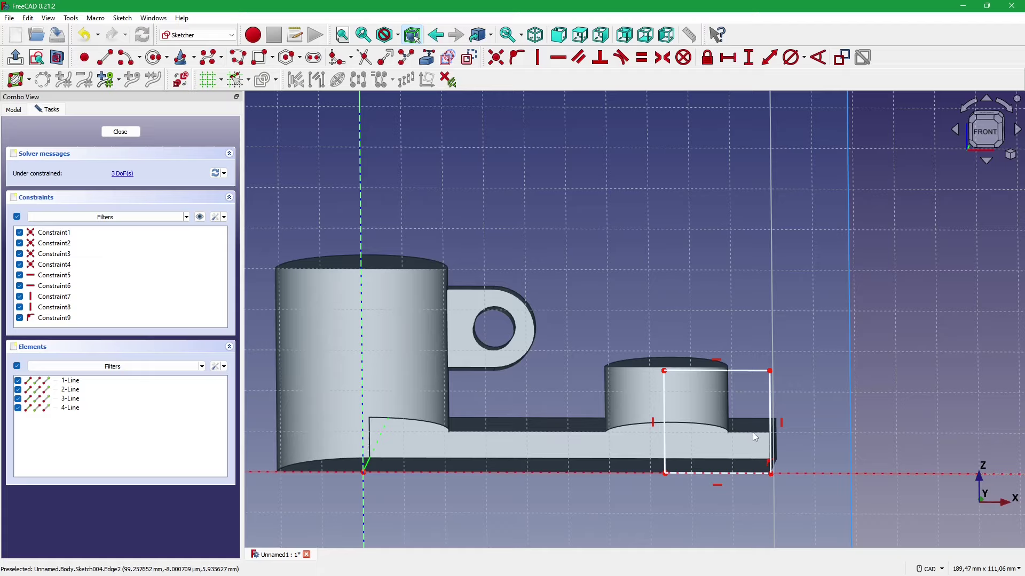
middle_click_drag(753, 433, 668, 437)
scroll(729, 459, "up", 3)
scroll(729, 462, "down", 3)
- Drag the rectangle's right edge to roughly the plate end, about 98 mm
left_click_drag(718, 473, 732, 476)
scroll(732, 476, "down", 3)
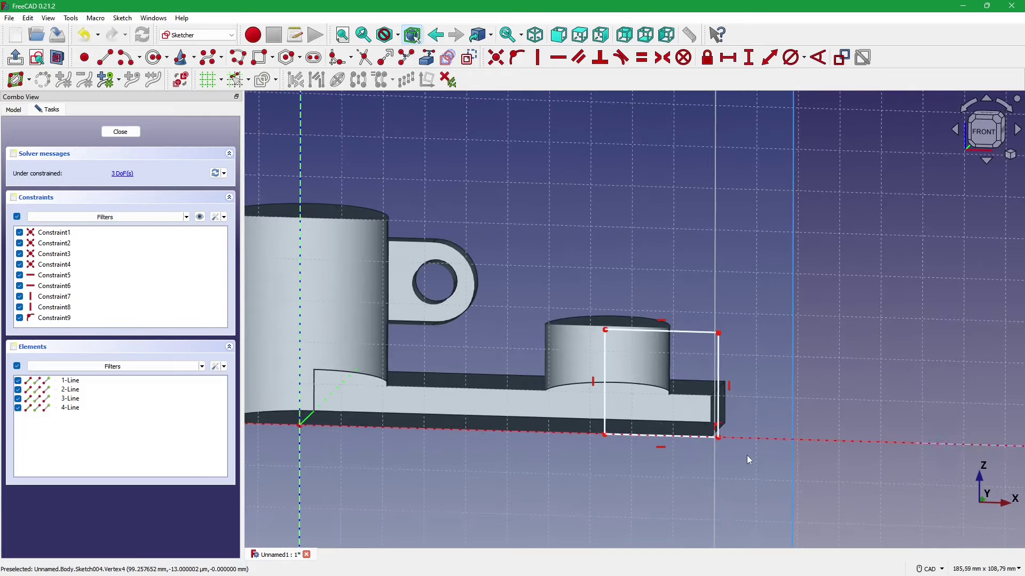
scroll(747, 456, "down", 2)
middle_click_drag(764, 451, 864, 464)
scroll(721, 441, "up", 3)
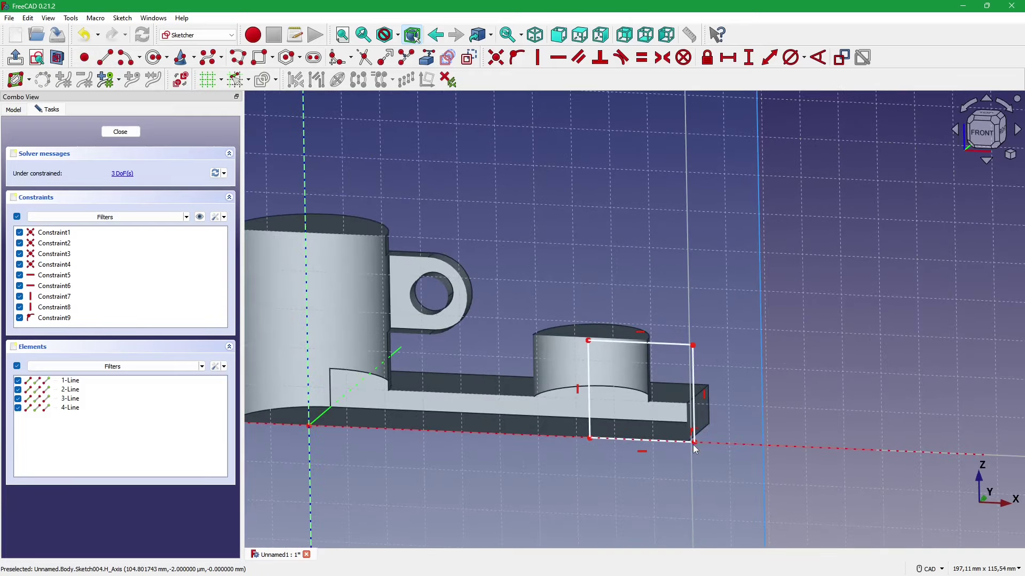
left_click_drag(693, 442, 685, 445)
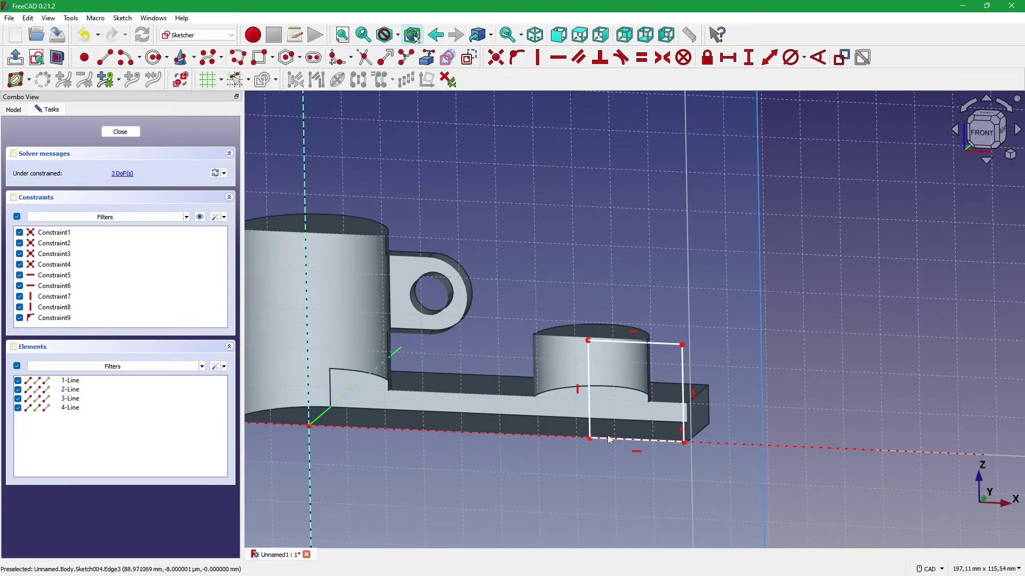
left_click_drag(685, 443, 677, 442)
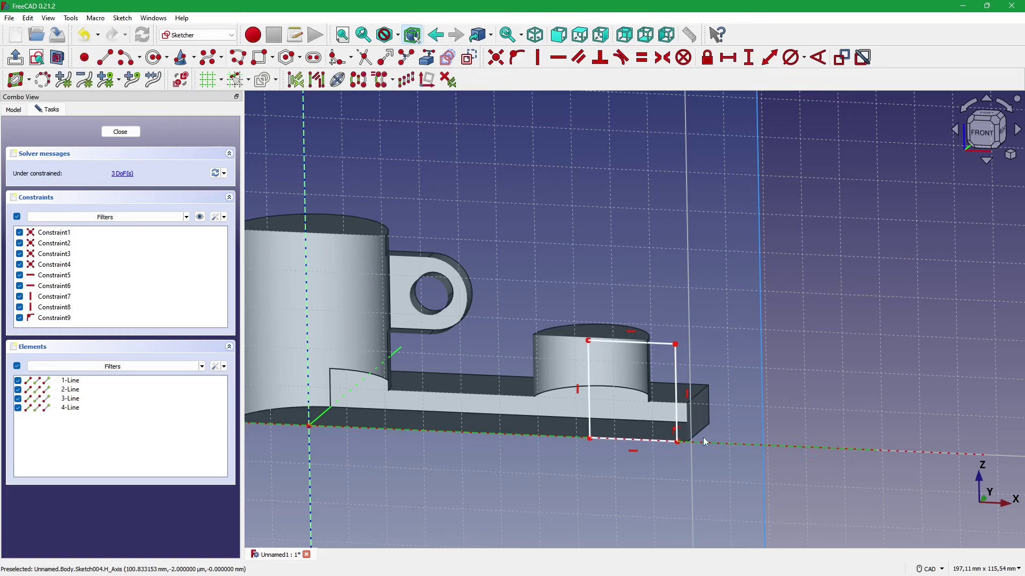
mouse_move(699, 440)
middle_mouse_down()
mouse_move(664, 416)
mouse_move(676, 405)
middle_mouse_up()
scroll(675, 404, "up", 2)
- Project the plate's bottom corner and make the rectangle's lower-right corner coincident with it
left_click(427, 57)
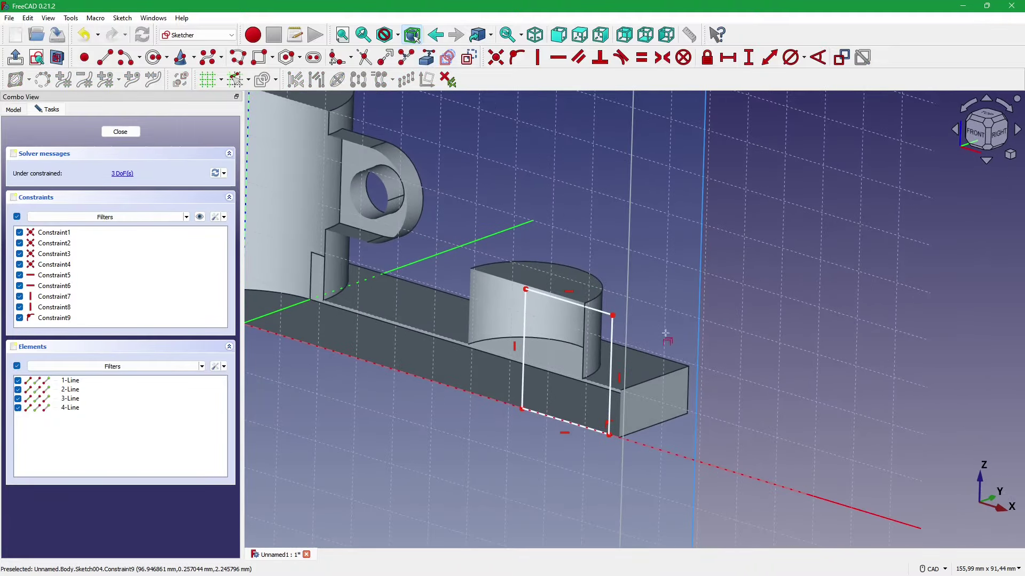
left_click(619, 437)
scroll(649, 256, "up", 2)
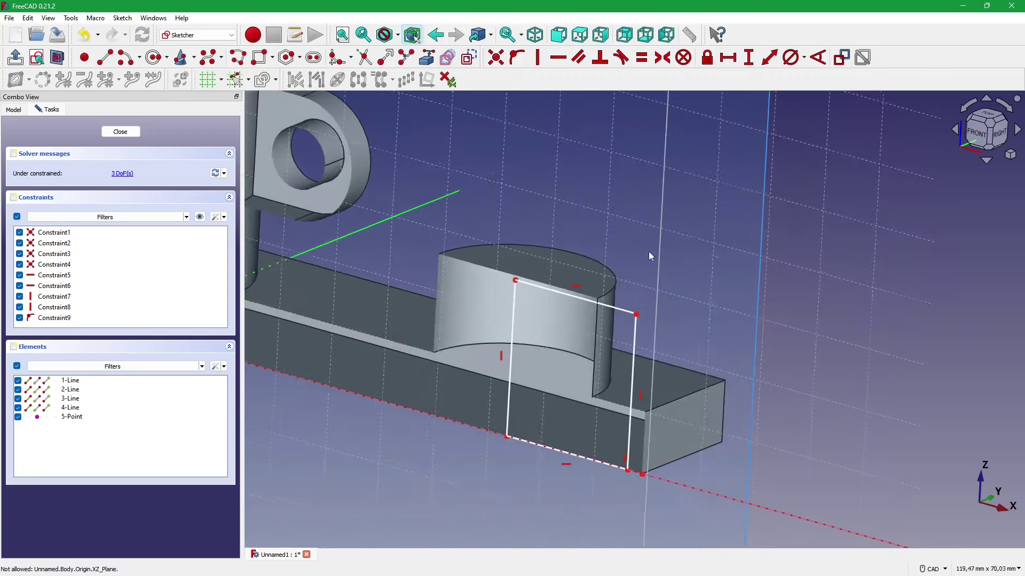
left_click(628, 462)
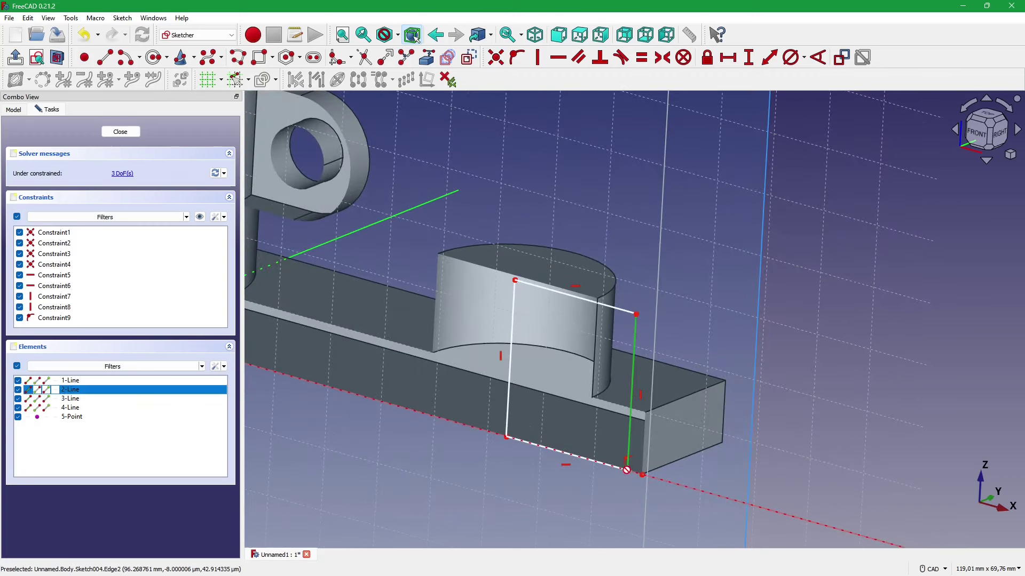
left_click(715, 476)
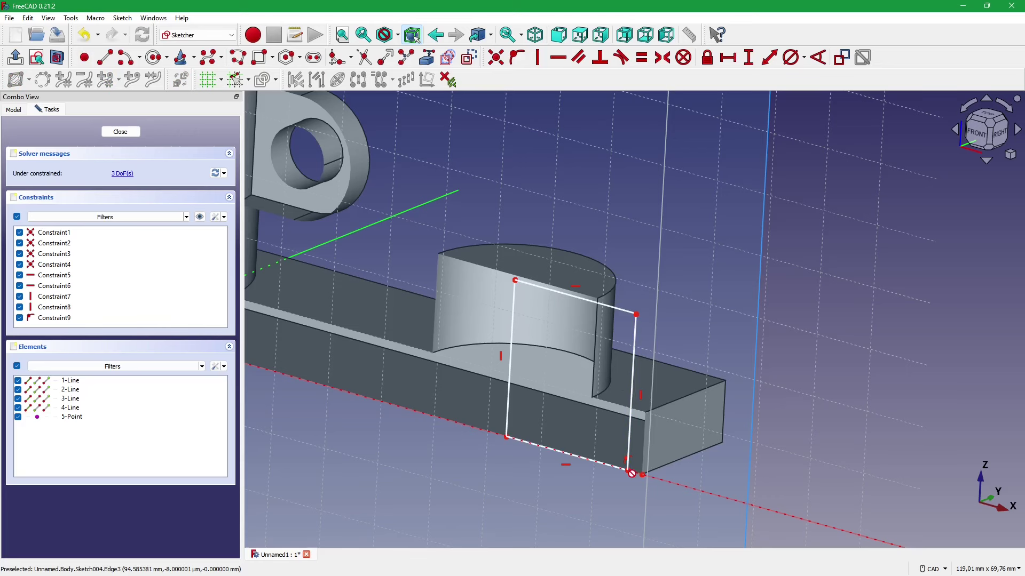
left_click(627, 471)
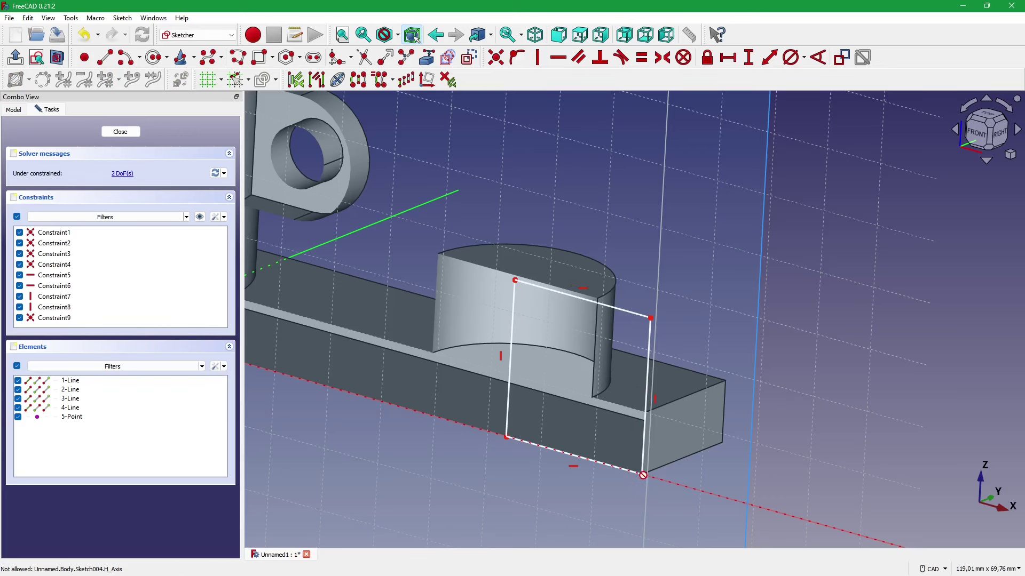
- Adjust the rectangle's top edge height and check the reference drawing
scroll(678, 452, "down", 3)
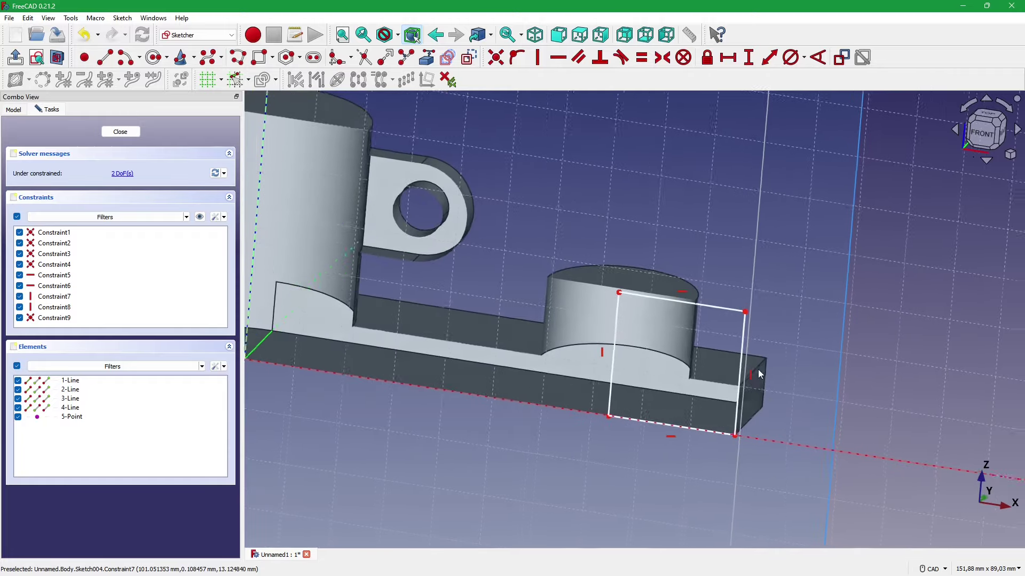
middle_click_drag(758, 369, 727, 387)
scroll(652, 417, "up", 3)
mouse_move(652, 417)
middle_mouse_down()
mouse_move(735, 424)
mouse_move(721, 380)
mouse_move(732, 433)
middle_mouse_up()
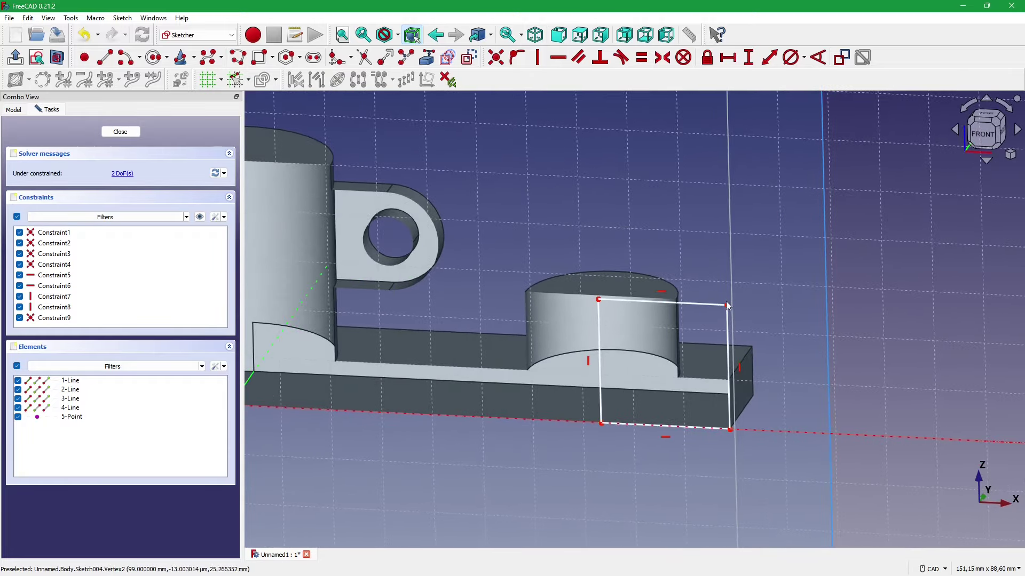
mouse_move(726, 314)
left_mouse_down()
mouse_move(731, 325)
mouse_move(729, 299)
left_mouse_up()
mouse_move(754, 325)
middle_mouse_down()
mouse_move(795, 353)
mouse_move(674, 328)
middle_mouse_up()
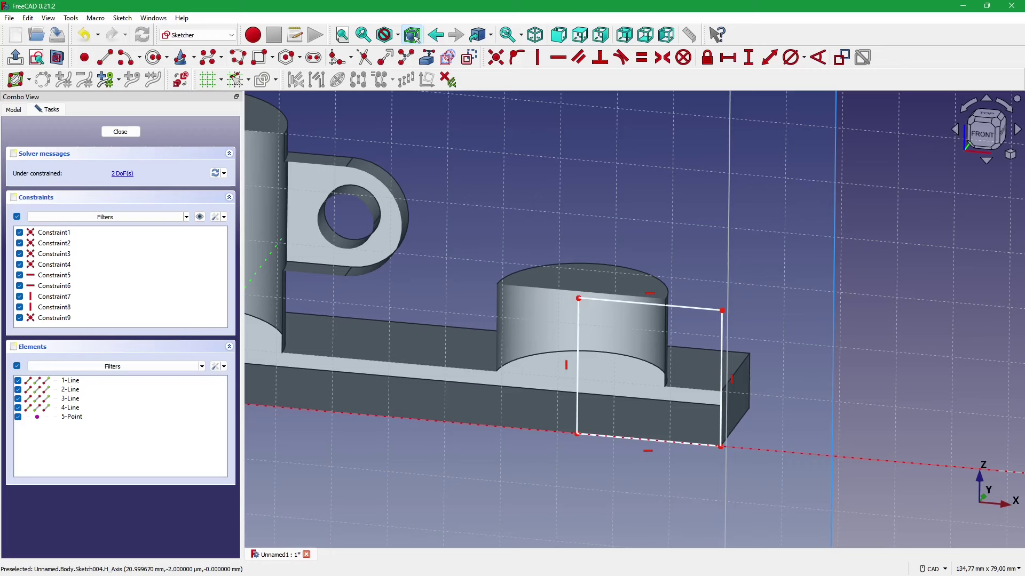
key("alt+Tab")
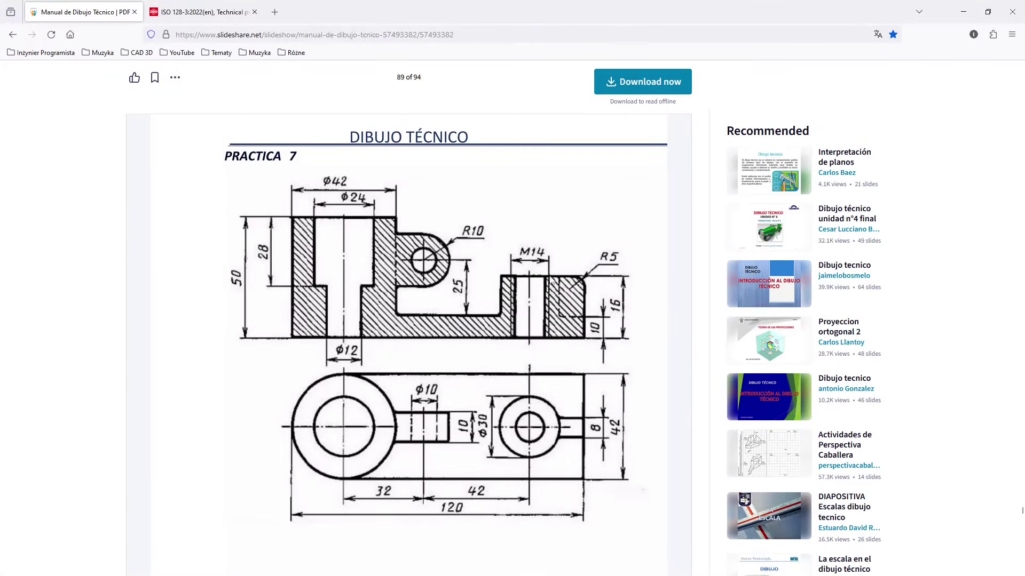
key("alt+Tab")
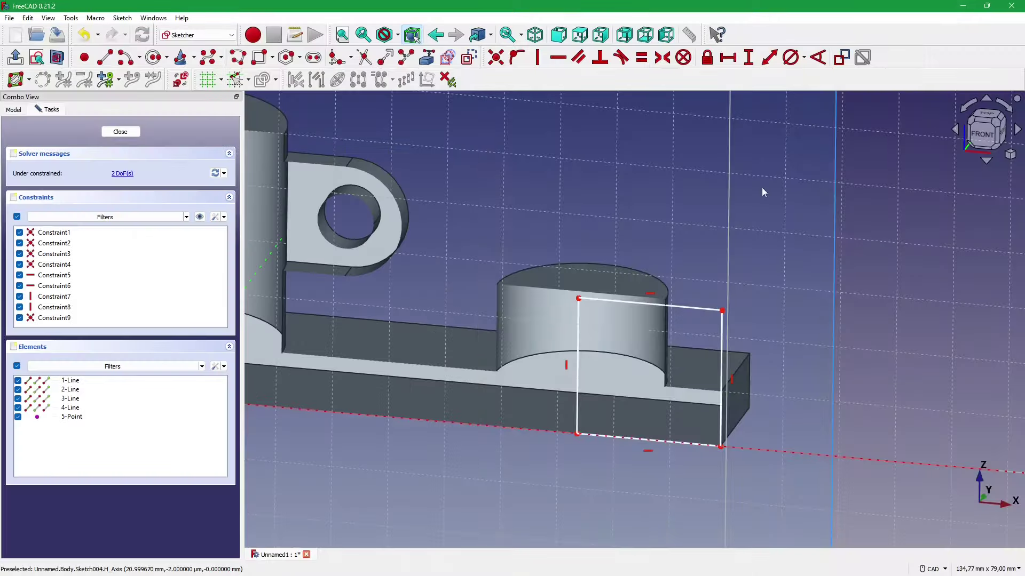
- Project the boss's top edge and constrain the rectangle's top-left corner onto it
scroll(665, 242, "up", 1)
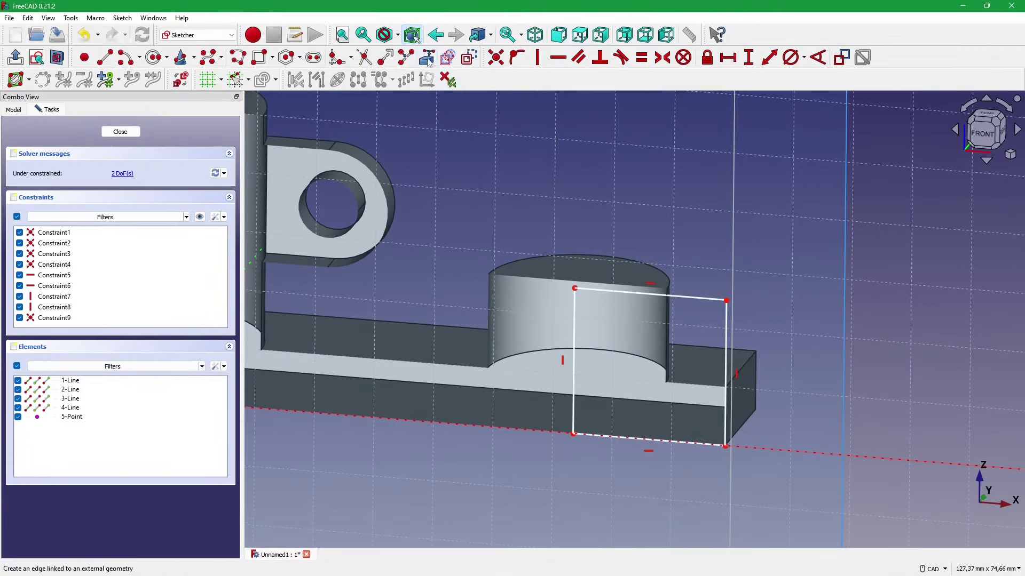
left_click(609, 254)
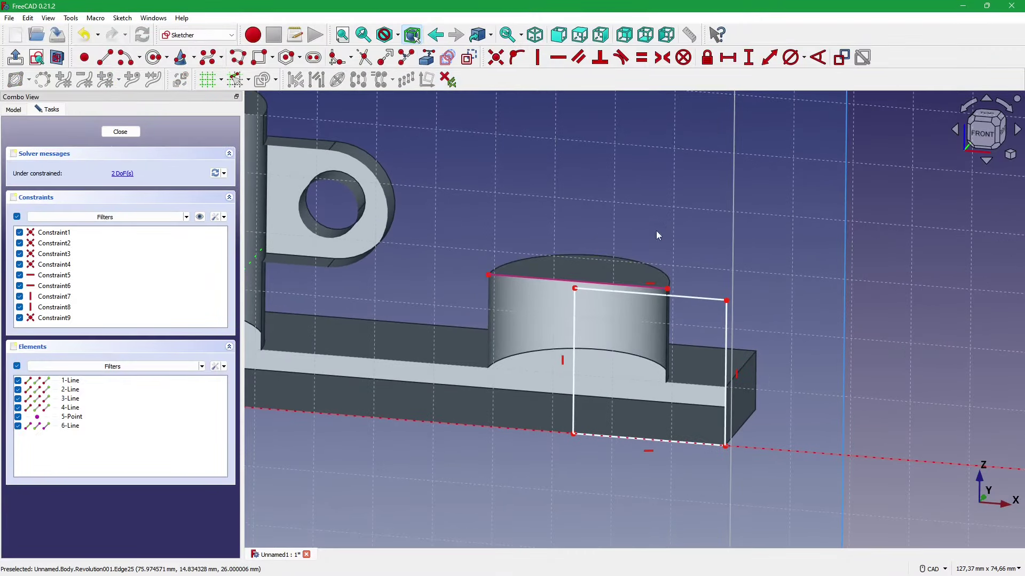
left_click_drag(574, 289, 620, 310)
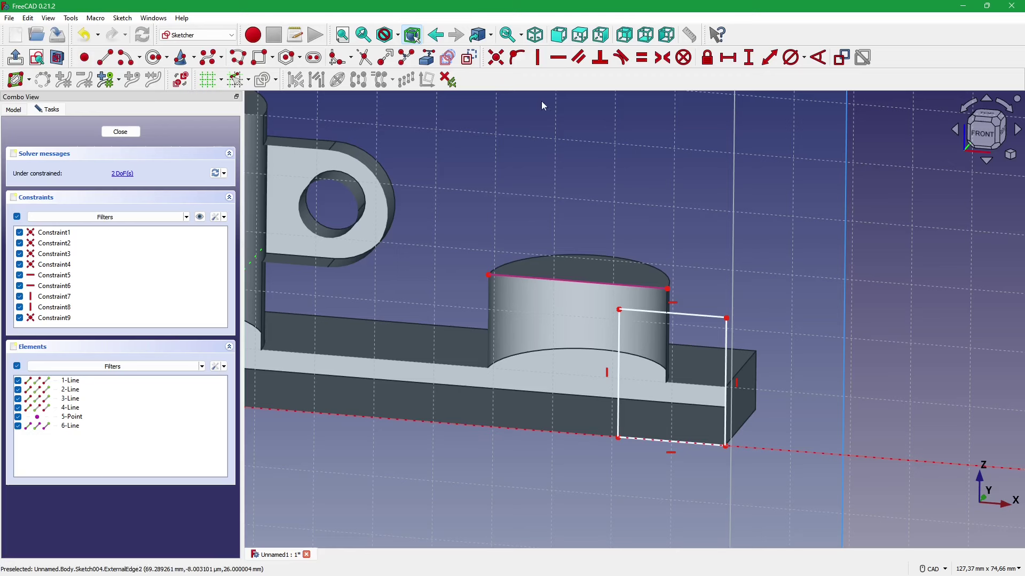
left_click(516, 57)
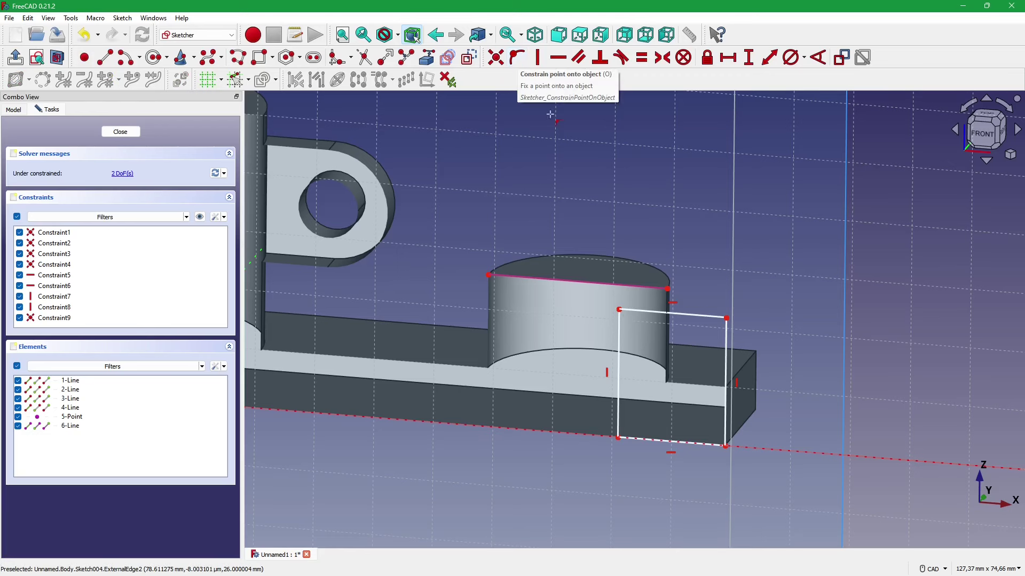
left_click(619, 310)
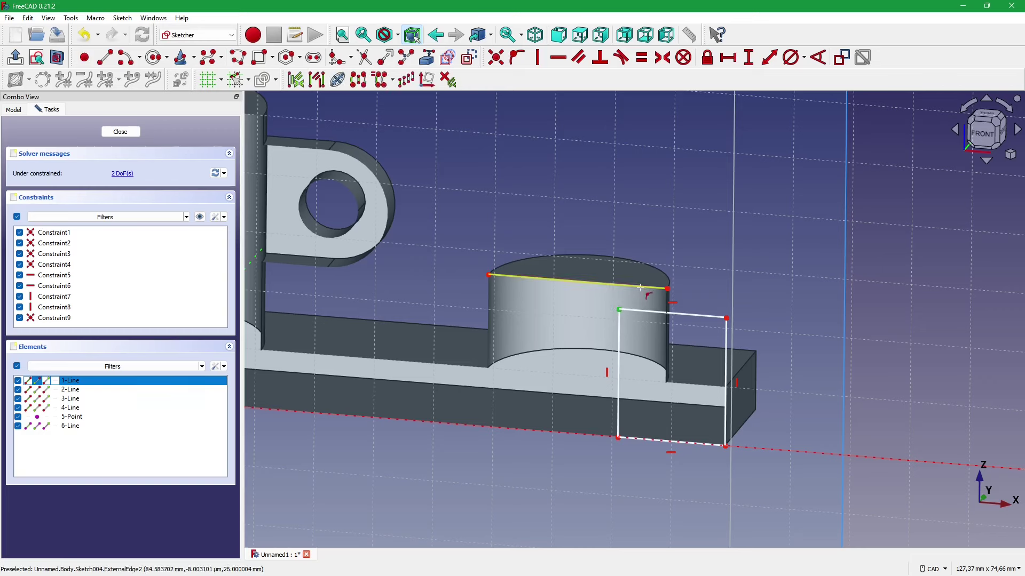
left_click(640, 288)
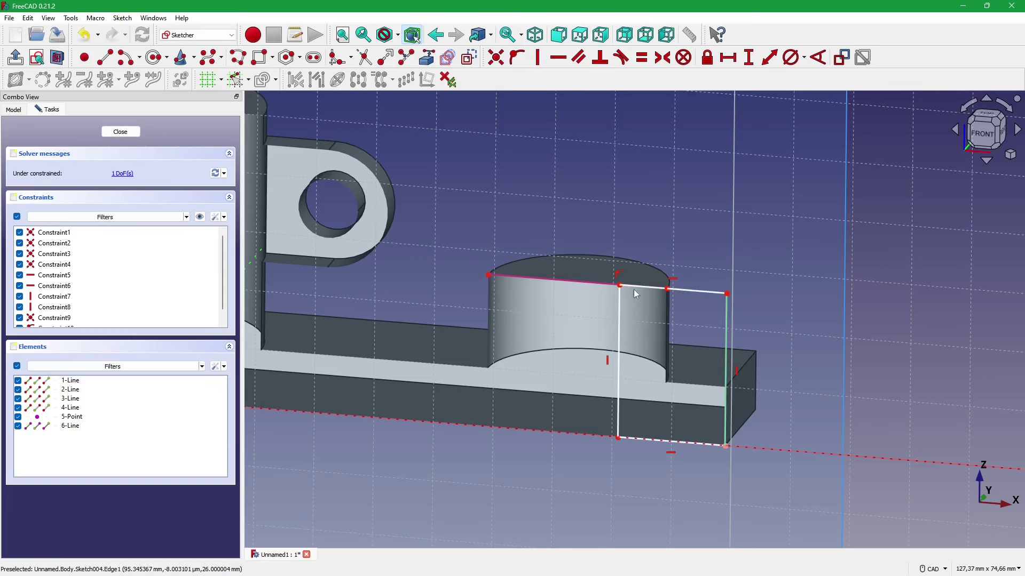
left_click_drag(618, 284, 661, 299)
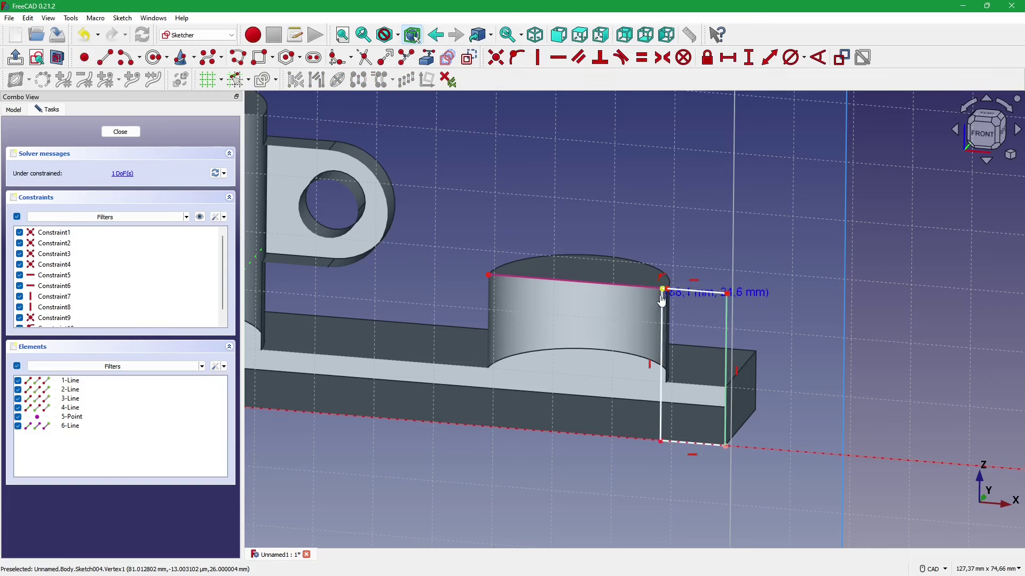
mouse_move(661, 300)
left_mouse_down()
mouse_move(604, 298)
mouse_move(635, 299)
left_mouse_up()
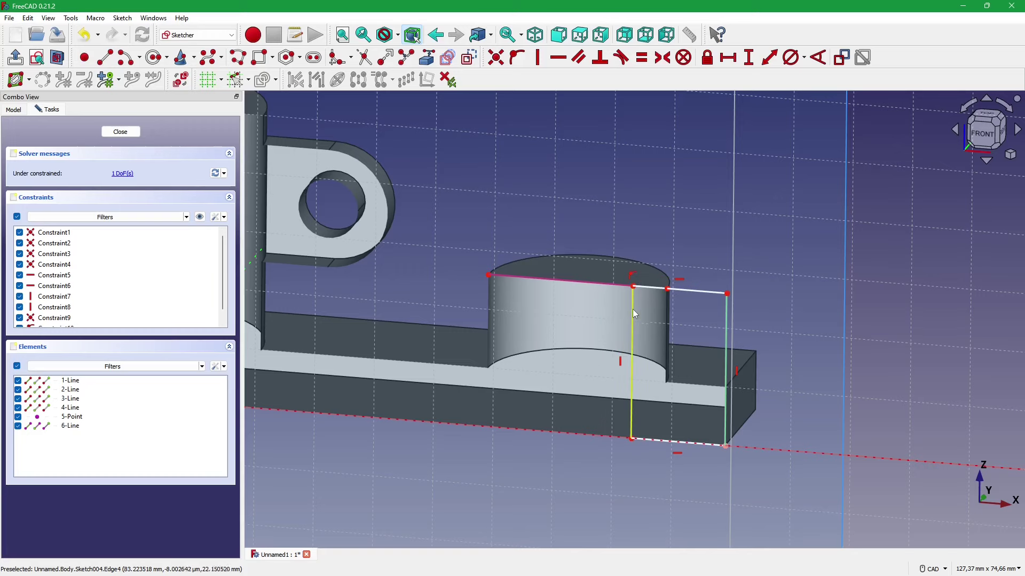
- Narrow the rectangle by moving its left side to the right
mouse_move(606, 323)
middle_mouse_down()
mouse_move(499, 354)
mouse_move(527, 337)
mouse_move(583, 364)
mouse_move(572, 343)
mouse_move(576, 373)
mouse_move(550, 381)
mouse_move(558, 399)
mouse_move(557, 386)
mouse_move(546, 383)
mouse_move(545, 394)
middle_mouse_up()
mouse_move(545, 434)
left_mouse_down()
mouse_move(555, 435)
mouse_move(465, 437)
mouse_move(543, 448)
left_mouse_up()
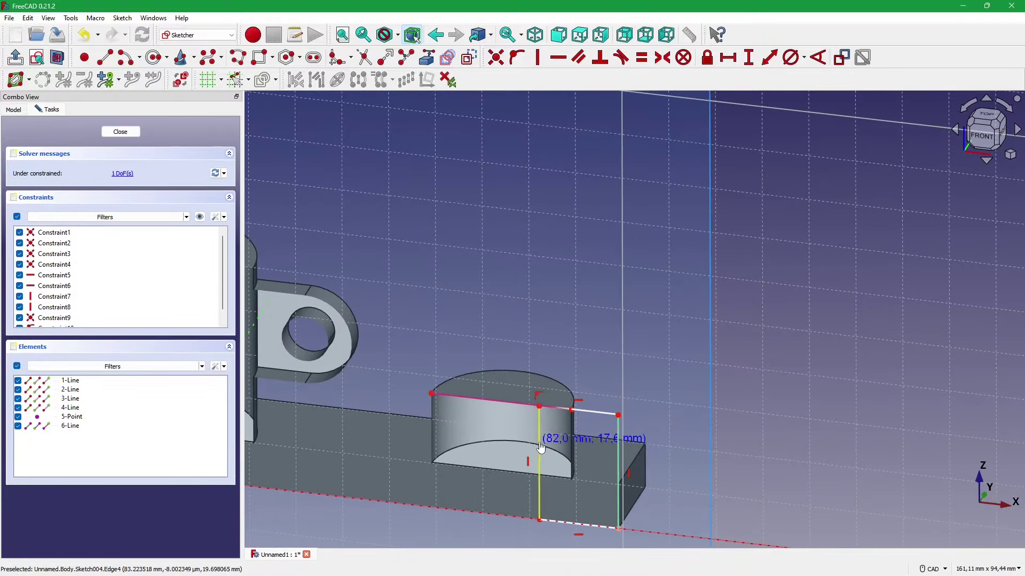
mouse_move(543, 448)
middle_mouse_down()
mouse_move(531, 369)
mouse_move(501, 408)
mouse_move(511, 304)
mouse_move(479, 319)
mouse_move(559, 328)
mouse_move(514, 338)
mouse_move(588, 342)
middle_mouse_up()
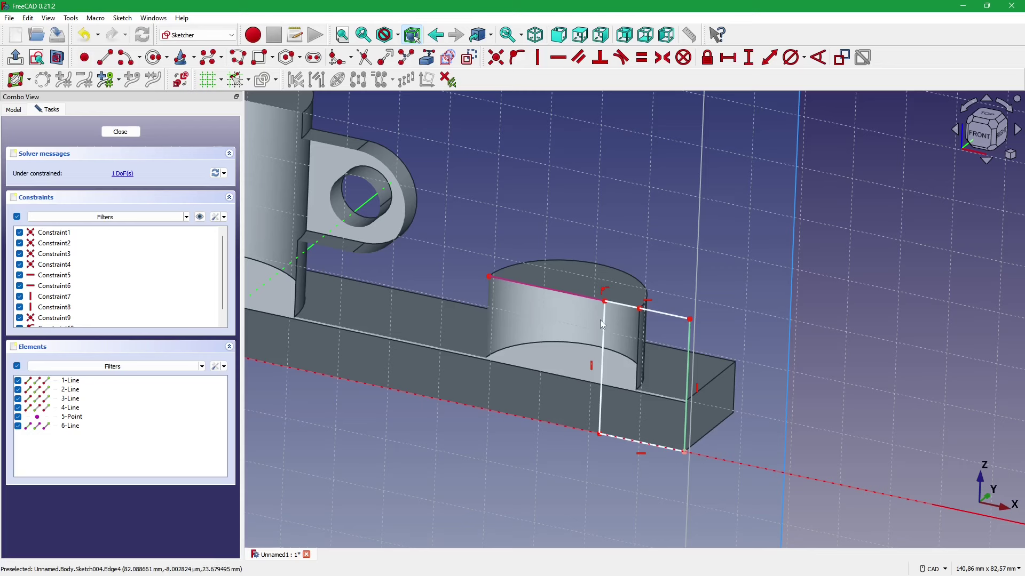
mouse_move(603, 325)
left_mouse_down()
mouse_move(630, 328)
mouse_move(583, 327)
mouse_move(659, 346)
left_mouse_up()
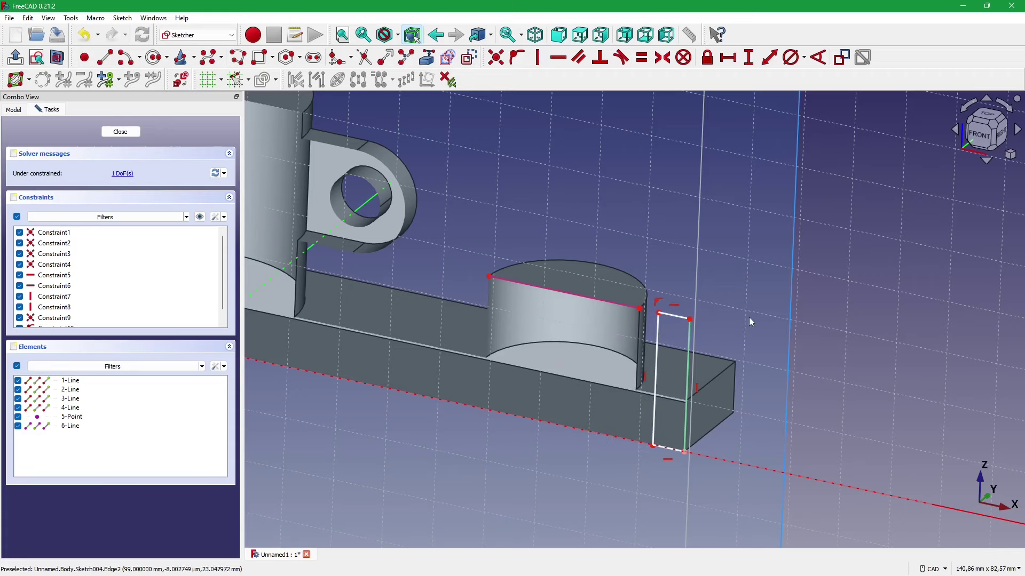
mouse_move(748, 317)
middle_mouse_down()
mouse_move(723, 316)
mouse_move(681, 337)
mouse_move(645, 386)
mouse_move(611, 386)
mouse_move(601, 366)
mouse_move(661, 346)
mouse_move(594, 297)
mouse_move(521, 177)
mouse_move(525, 228)
mouse_move(389, 185)
mouse_move(247, 120)
middle_mouse_up()
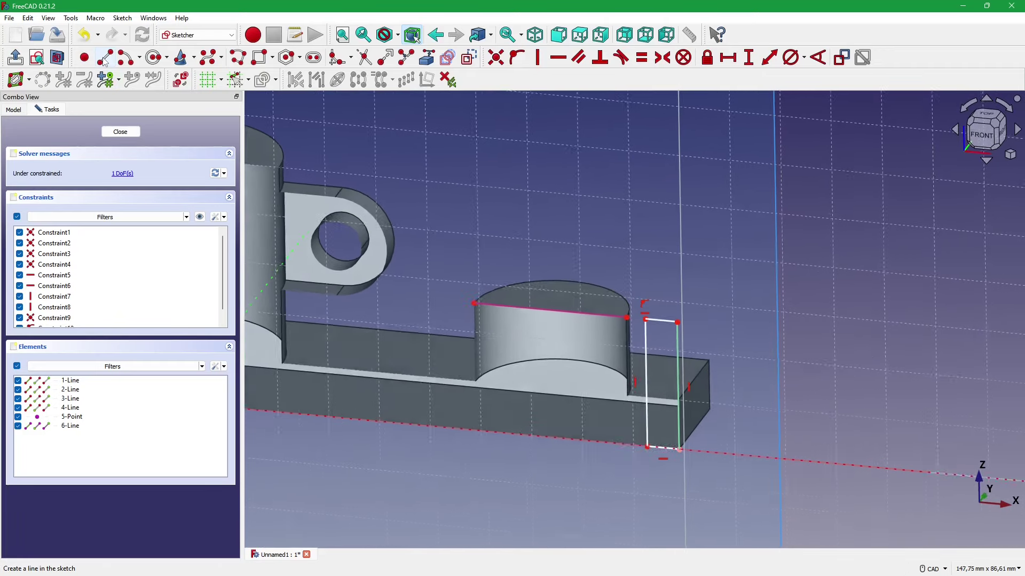
- Draw a vertical line from the boss's top edge down to the plate bottom
left_click(104, 58)
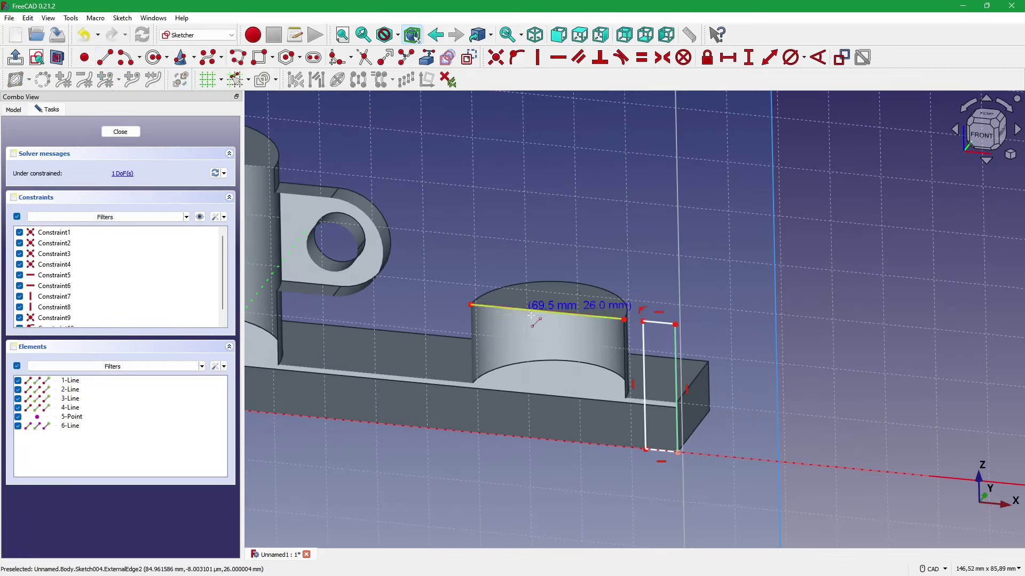
left_click(549, 363)
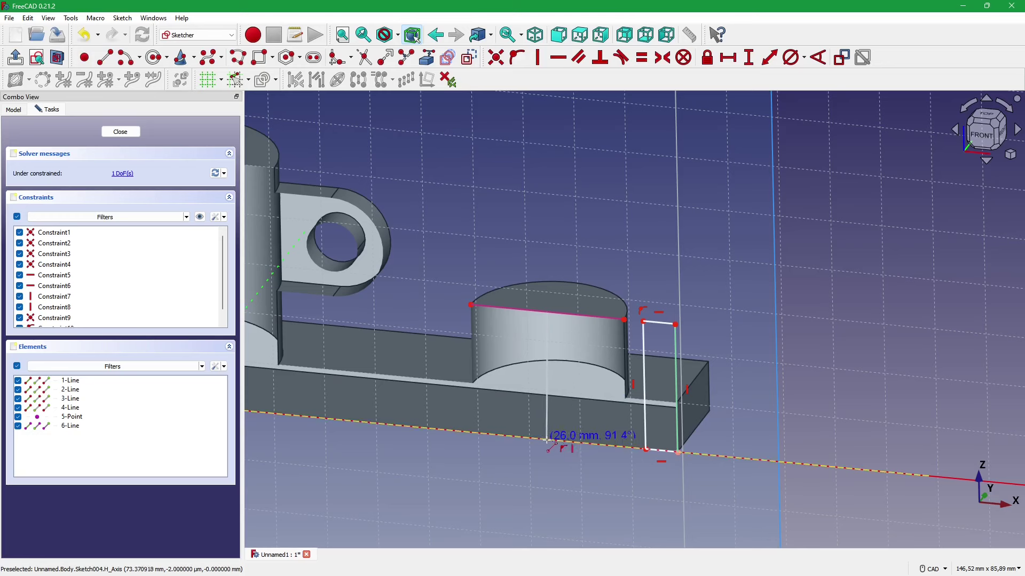
left_click(549, 447)
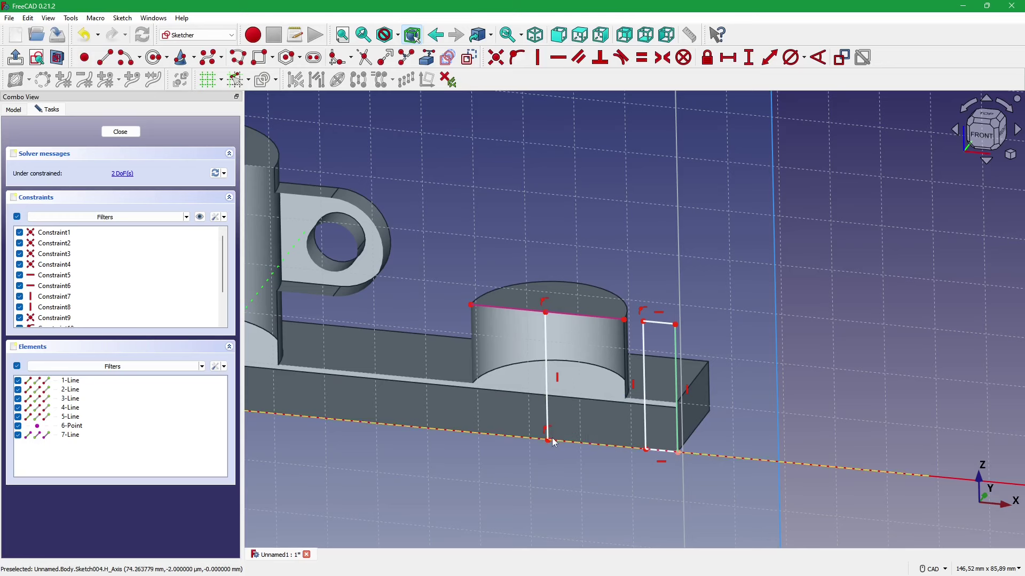
left_click_drag(544, 393, 554, 376)
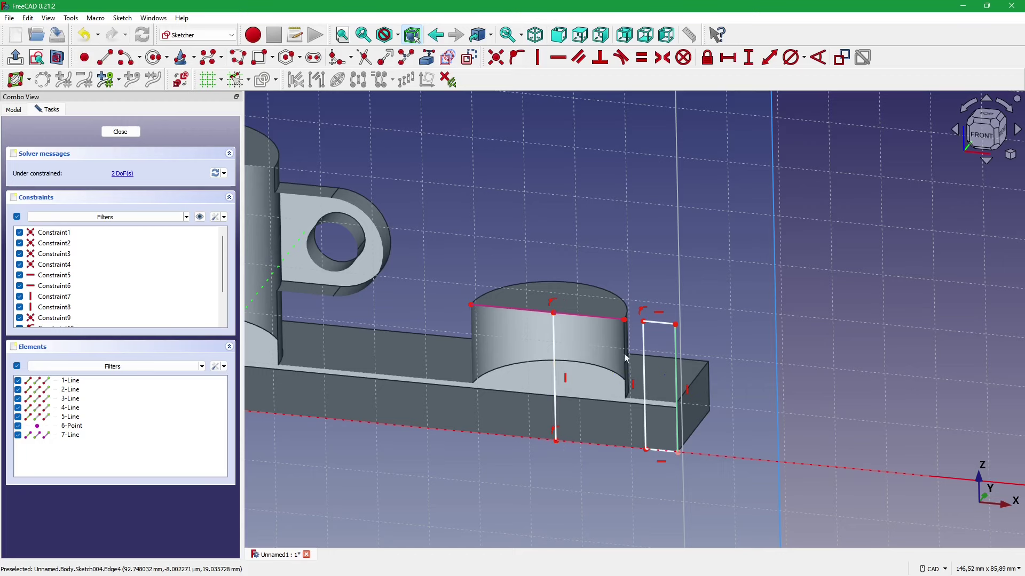
left_click(553, 338)
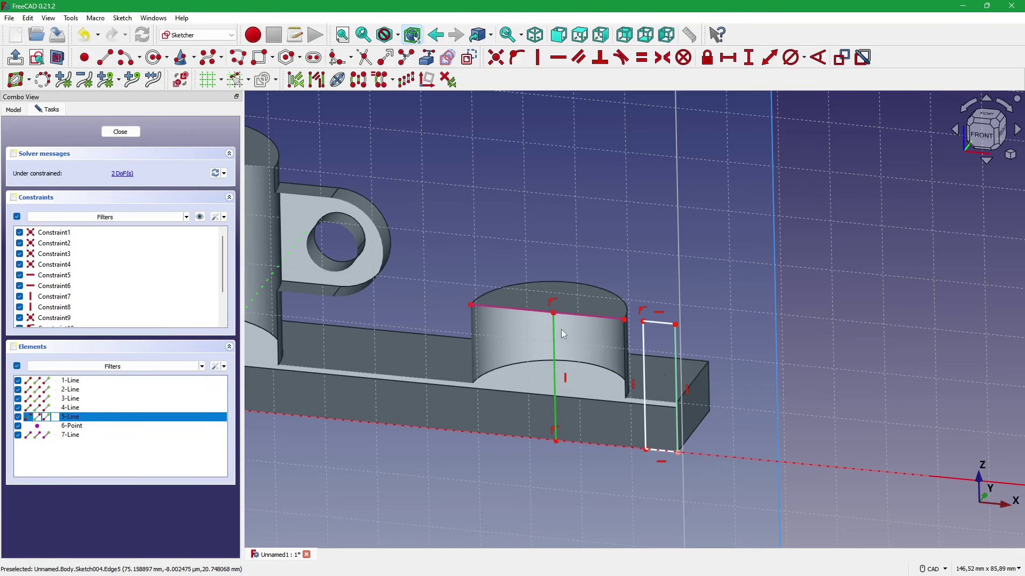
- Convert the new vertical line to construction geometry and slide it right along the cylinder
scroll(554, 344, "up", 1)
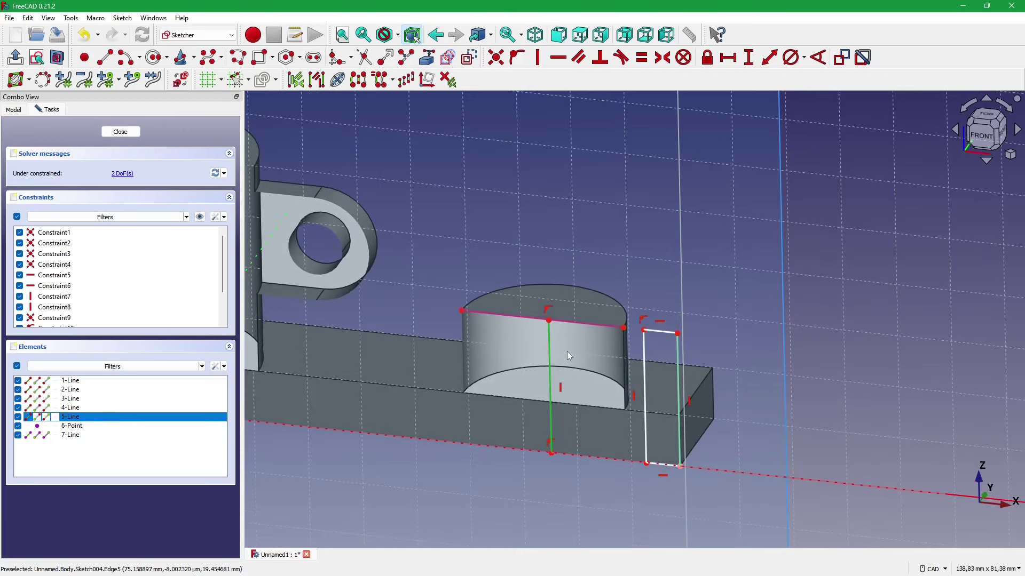
scroll(568, 351, "up", 1)
scroll(574, 349, "up", 1)
scroll(581, 346, "down", 1)
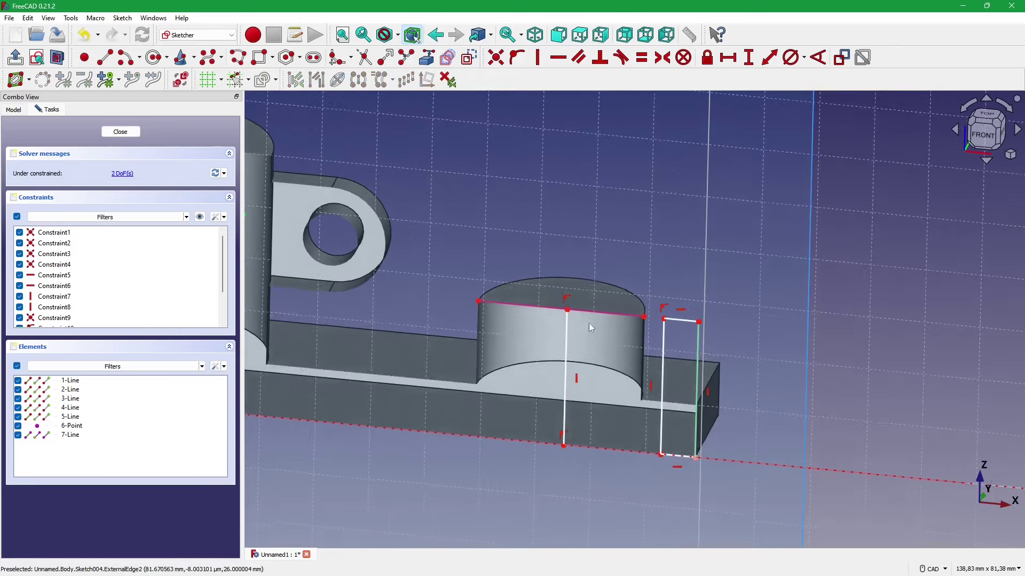
scroll(588, 324, "down", 1)
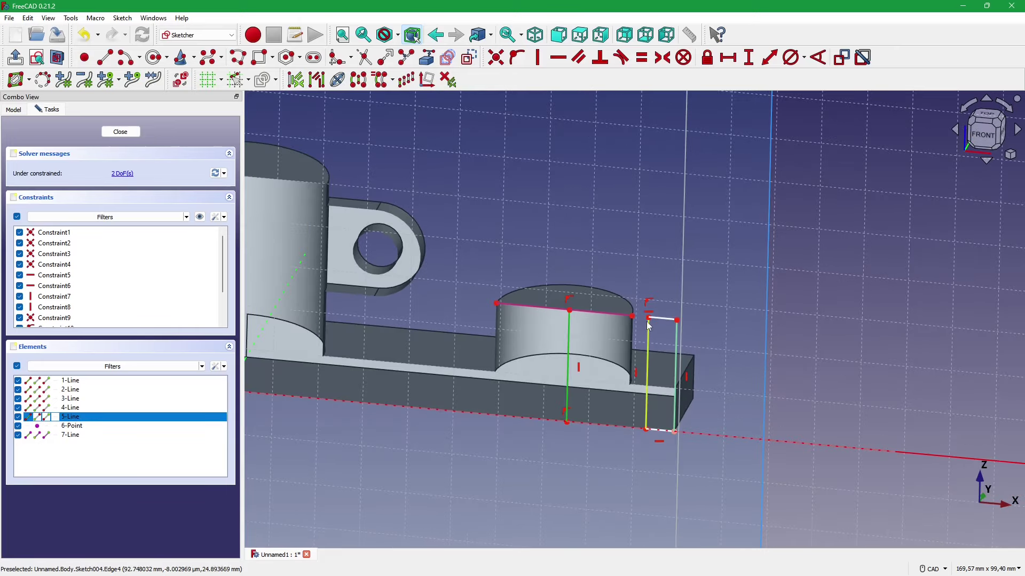
scroll(648, 320, "up", 1)
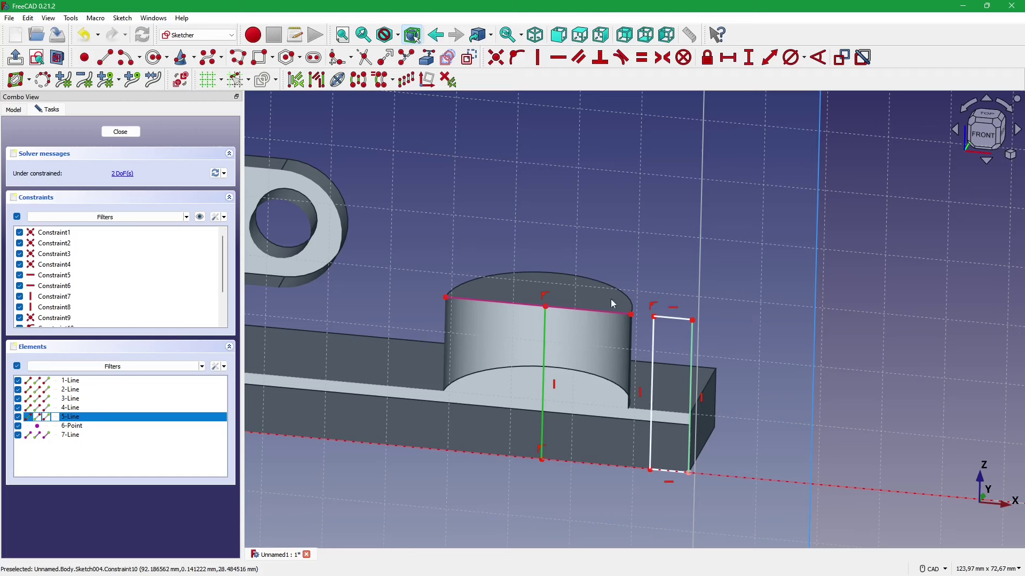
left_click(469, 57)
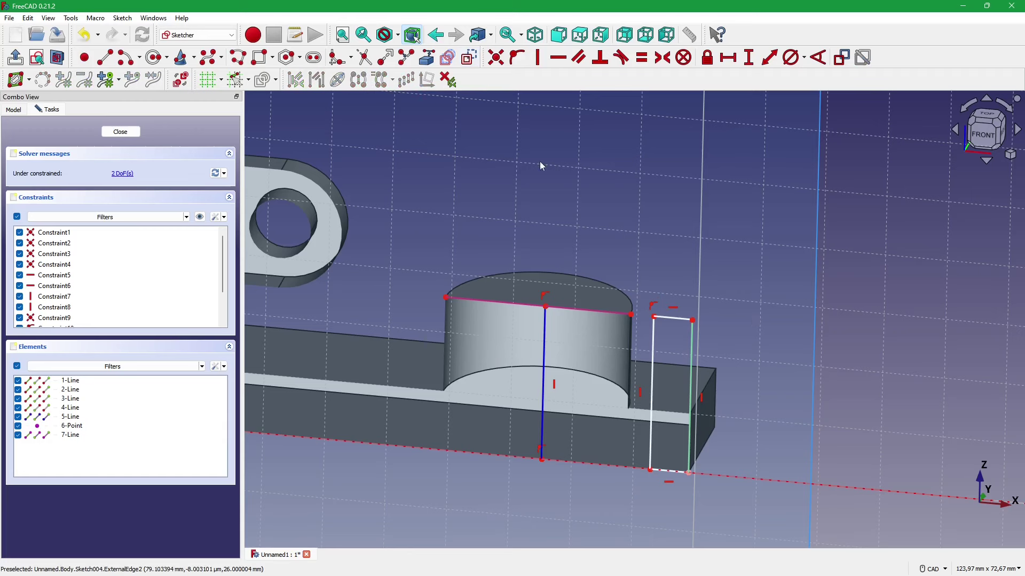
left_click(548, 309)
left_click_drag(548, 316, 570, 326)
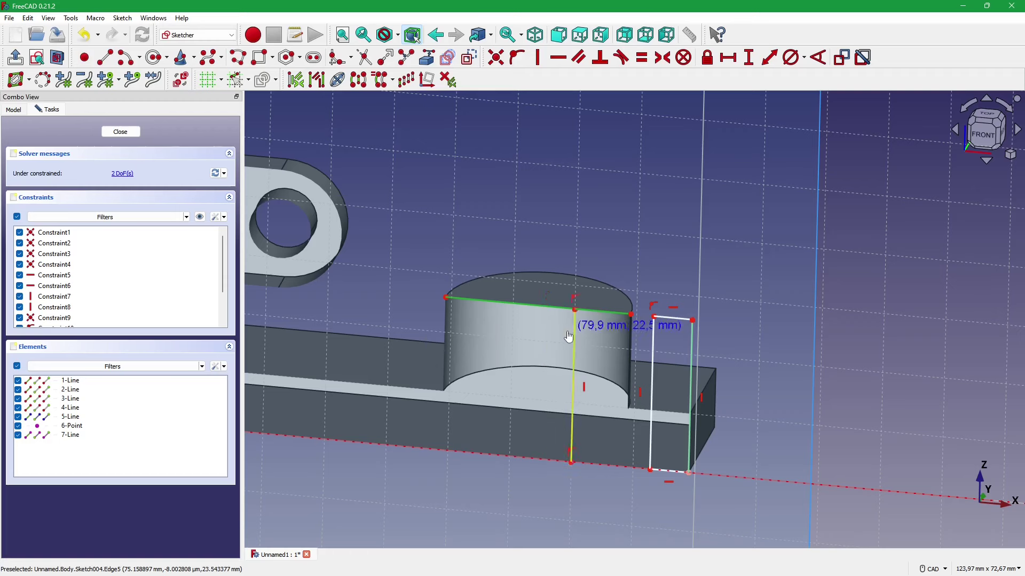
left_click(663, 259)
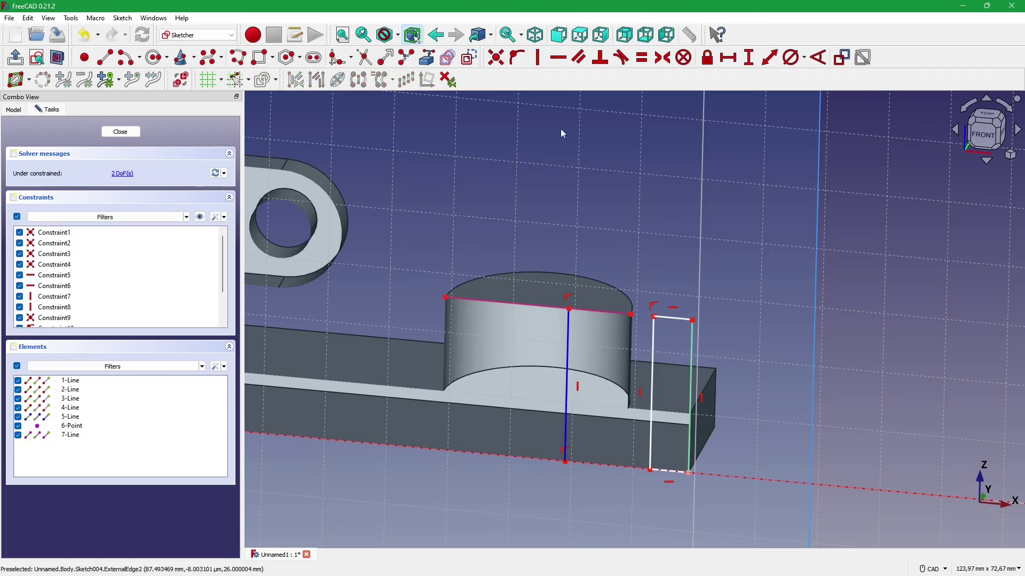
- Centre the construction line symmetrically on the cylinder's top edge and snap the rectangle's corner onto it
left_click(665, 61)
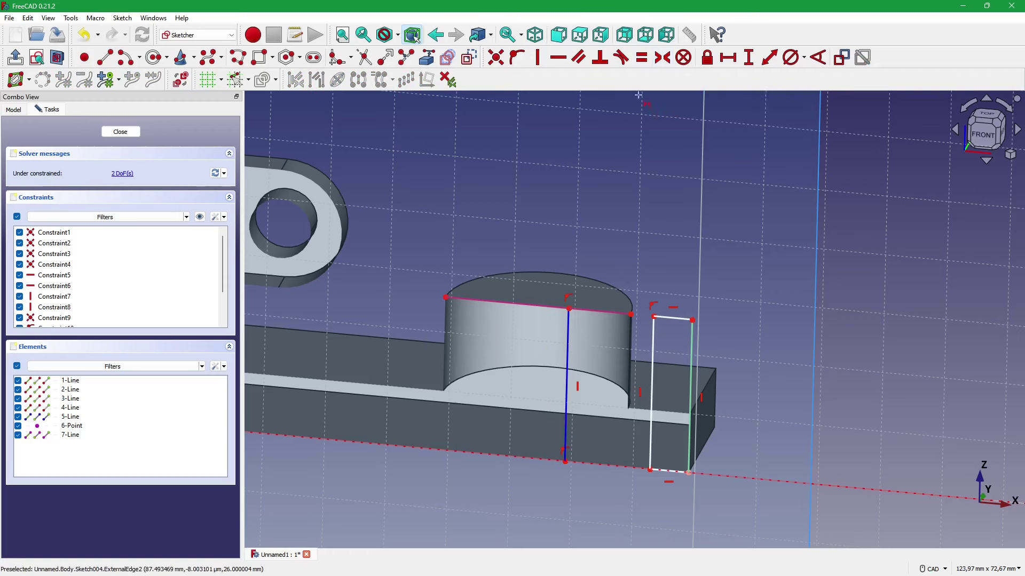
left_click(446, 297)
left_click(630, 314)
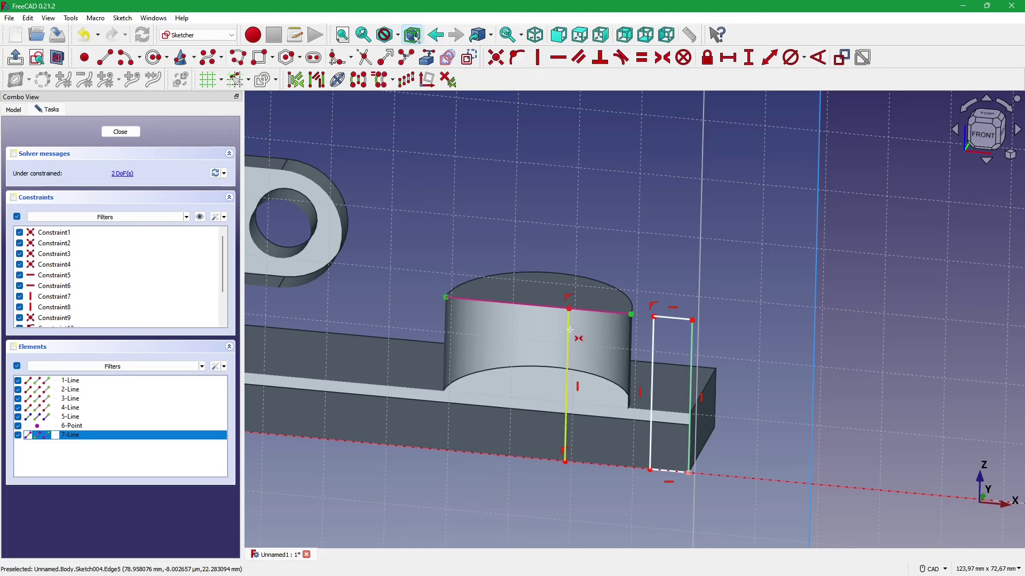
left_click(572, 336)
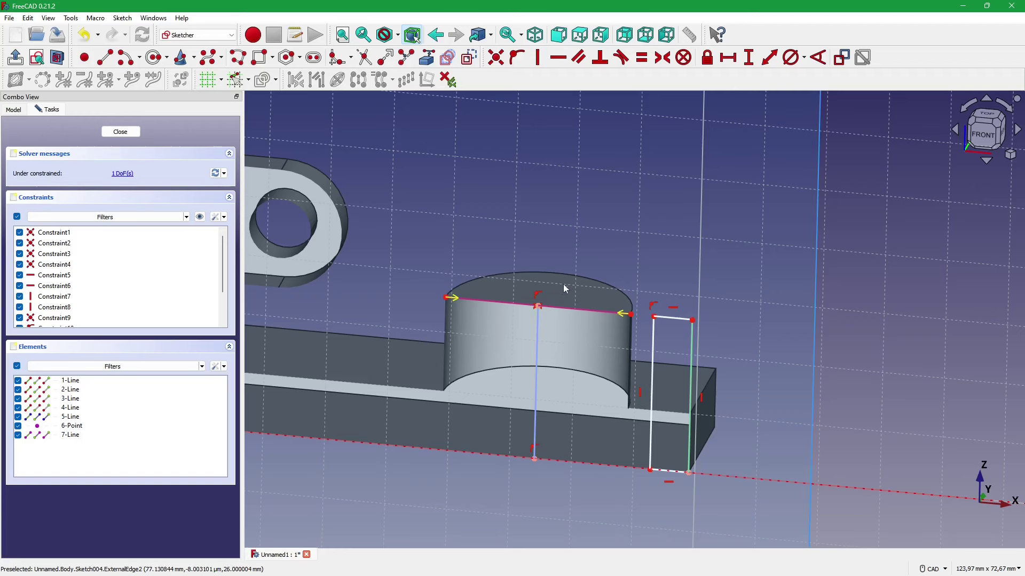
left_click(517, 58)
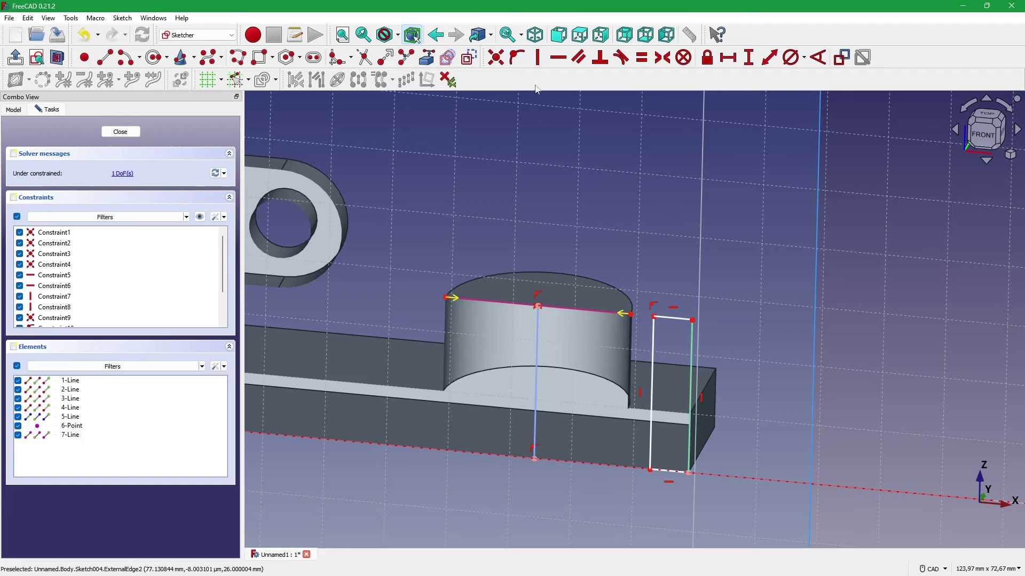
left_click(654, 318)
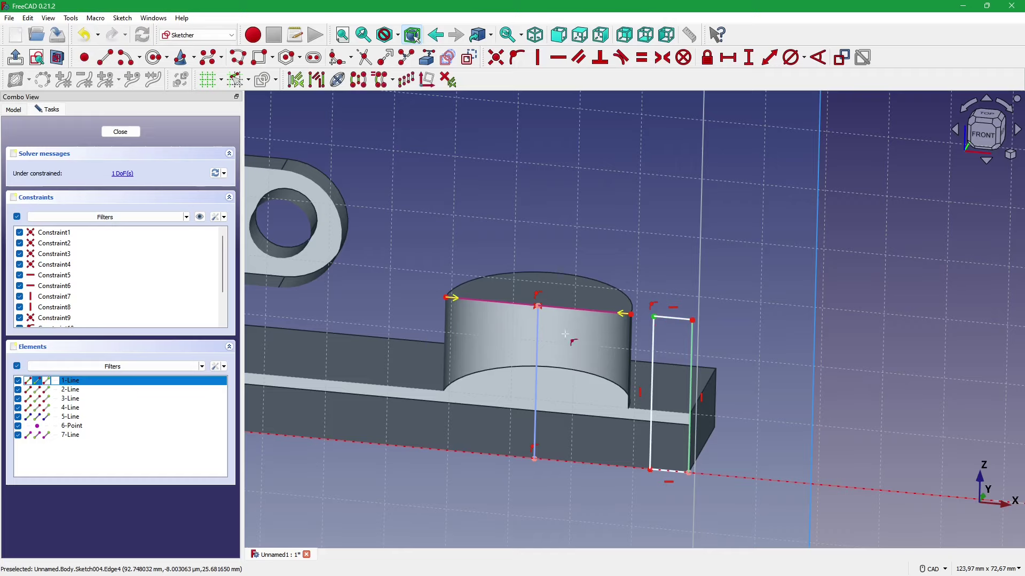
left_click(538, 339)
- Inspect Sketch004 from an angle, then close it
mouse_move(675, 336)
middle_mouse_down()
mouse_move(636, 417)
mouse_move(644, 410)
middle_mouse_up()
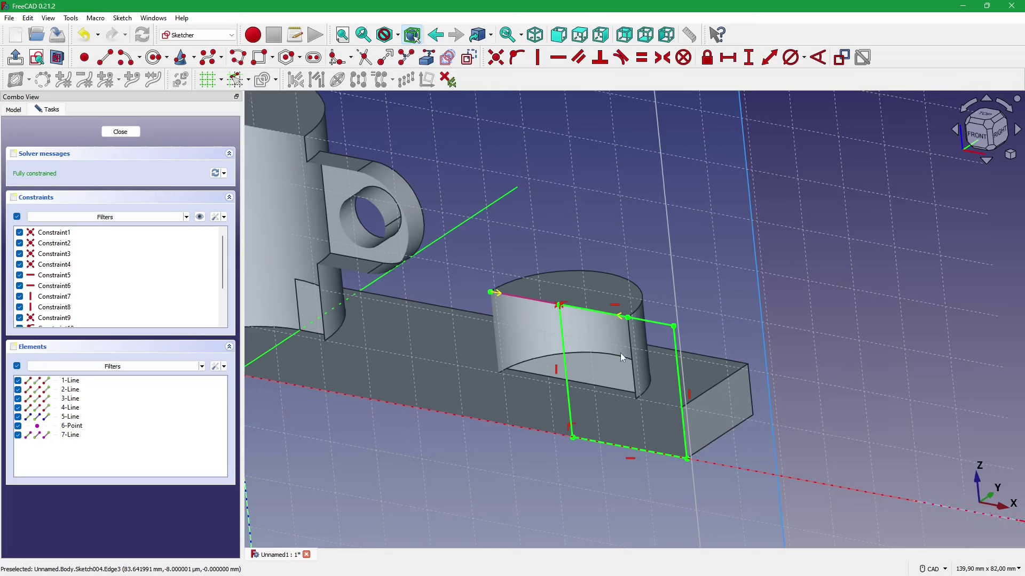
scroll(632, 371, "down", 2)
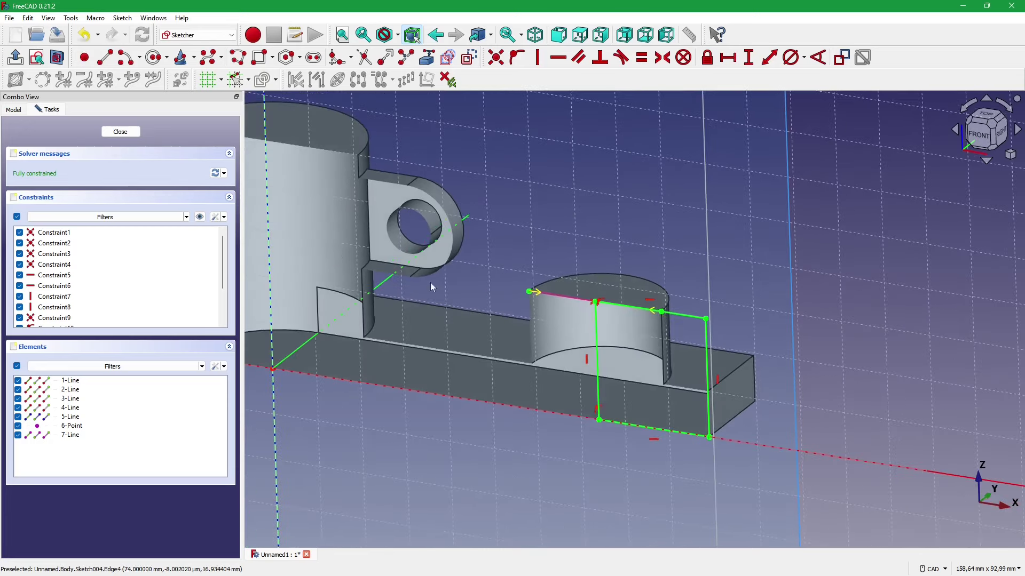
left_click(120, 132)
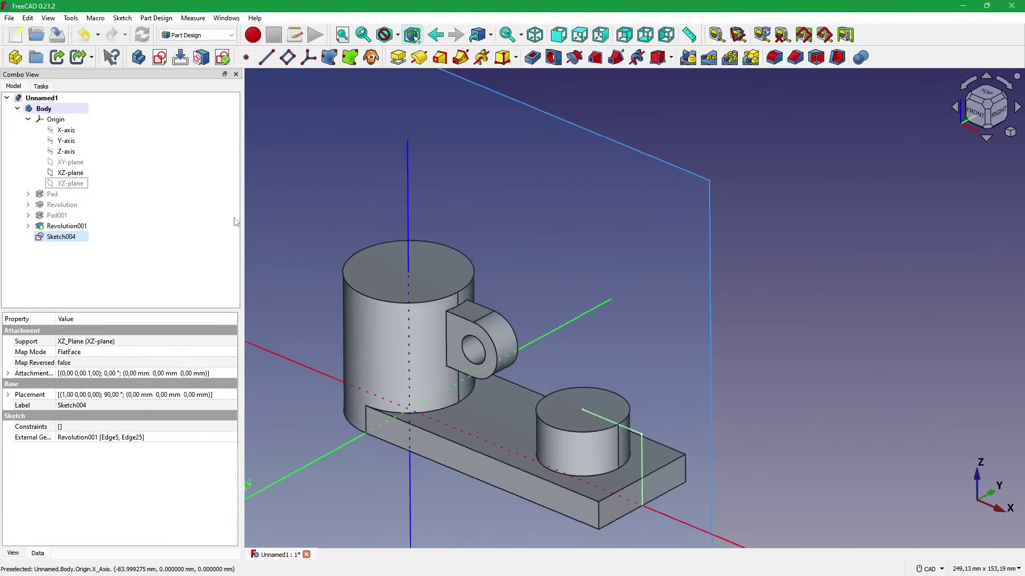
- Pad Sketch004 to an 8 mm length, symmetric to its plane, creating Pad002
left_click(397, 57)
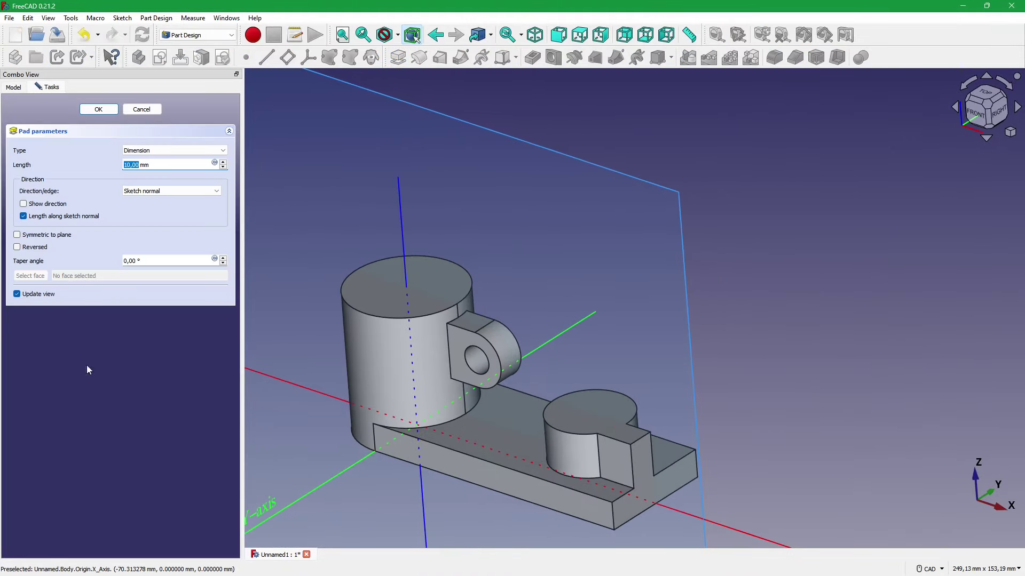
left_click(48, 236)
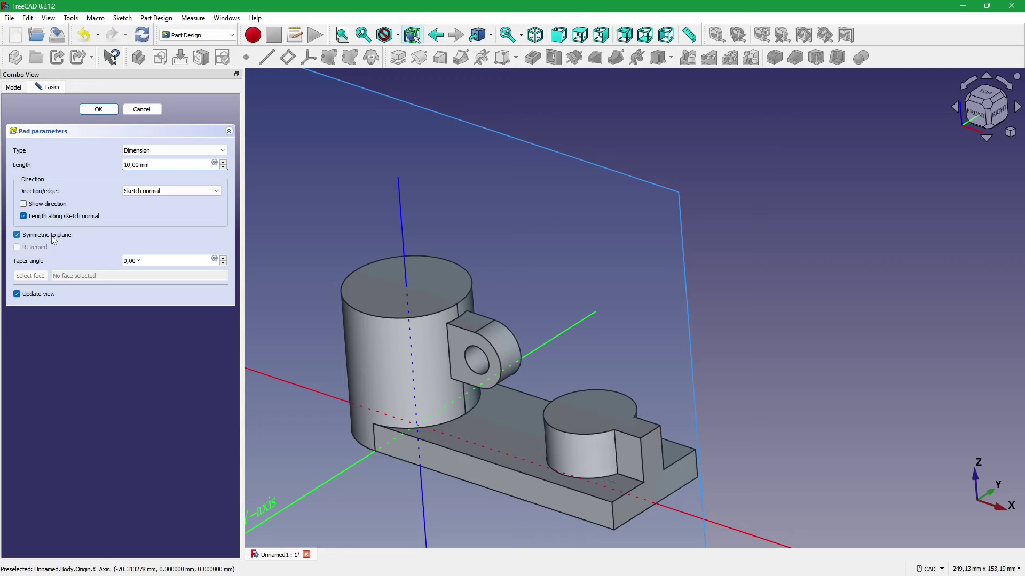
scroll(686, 373, "down", 5)
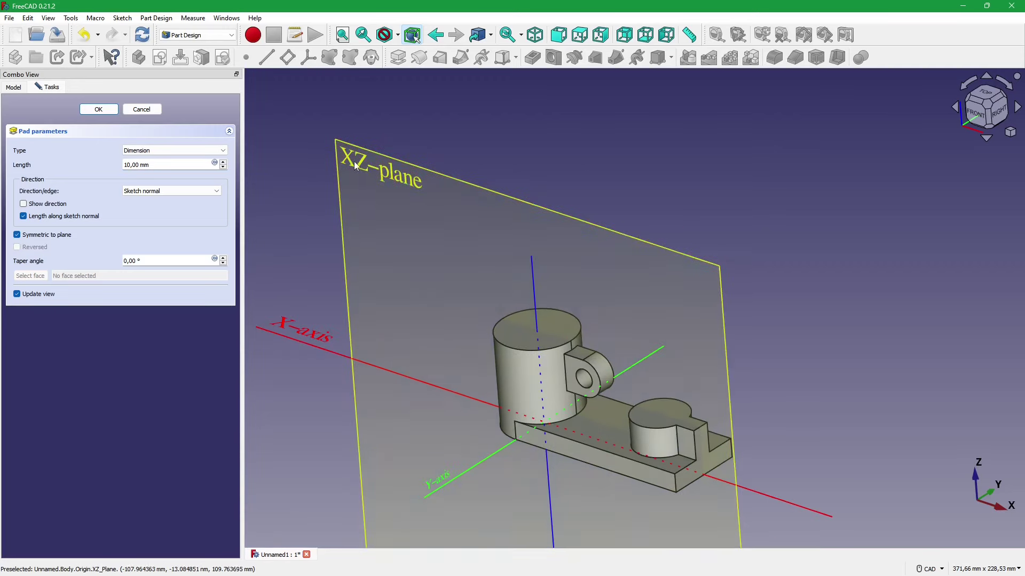
scroll(674, 300, "up", 3)
scroll(676, 336, "up", 1)
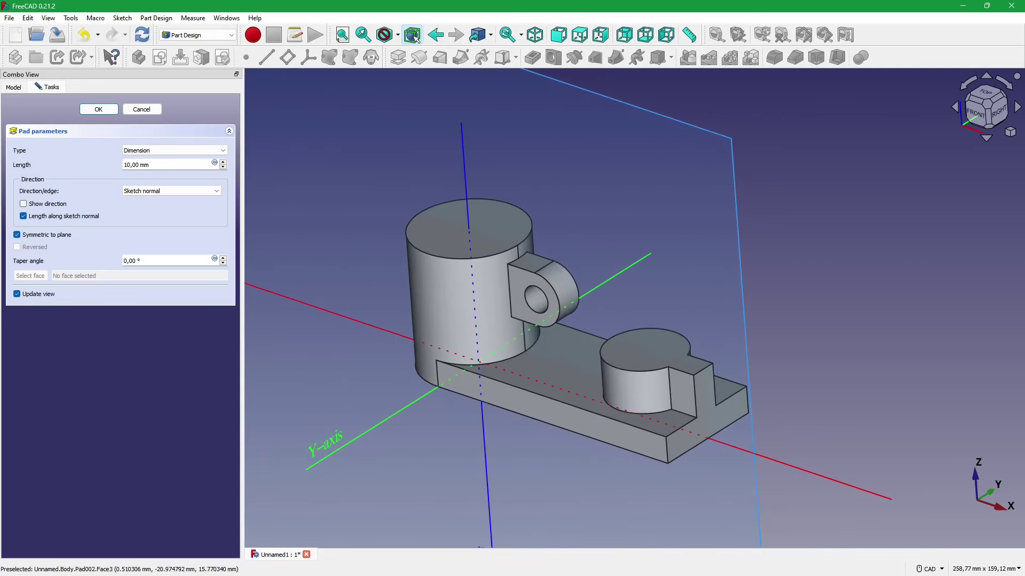
key("alt+Tab")
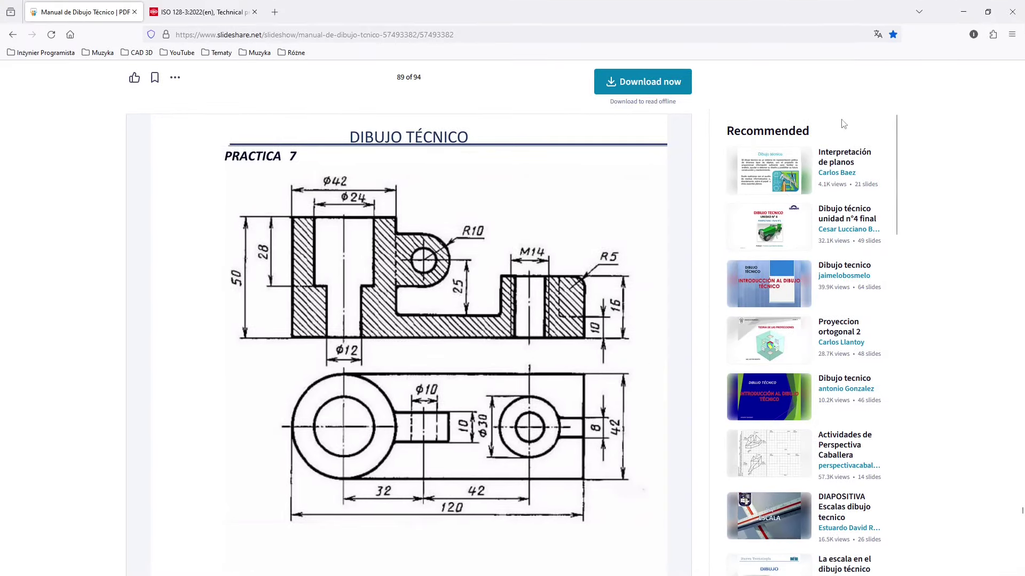
left_click(963, 12)
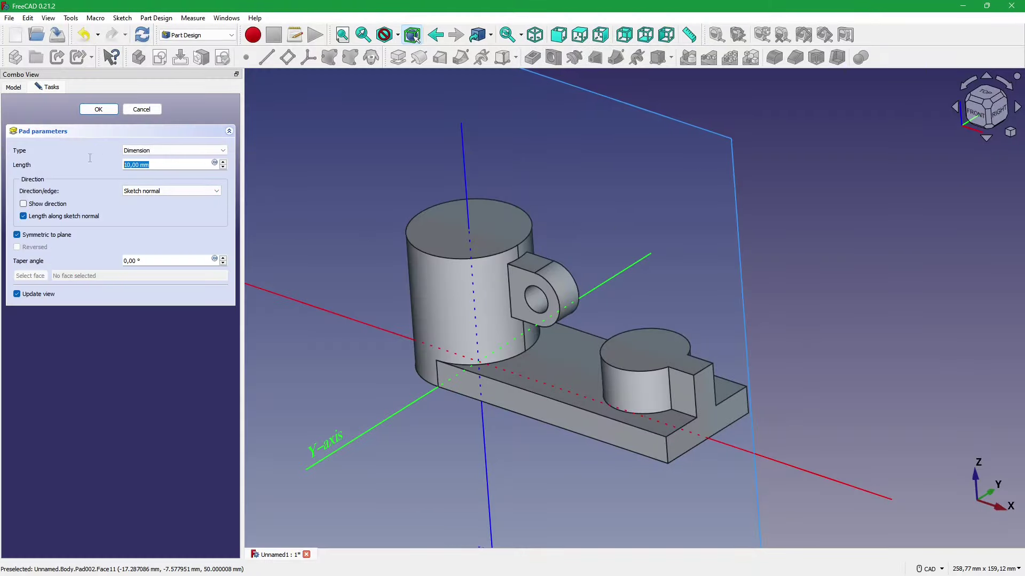
type("8")
key("Return")
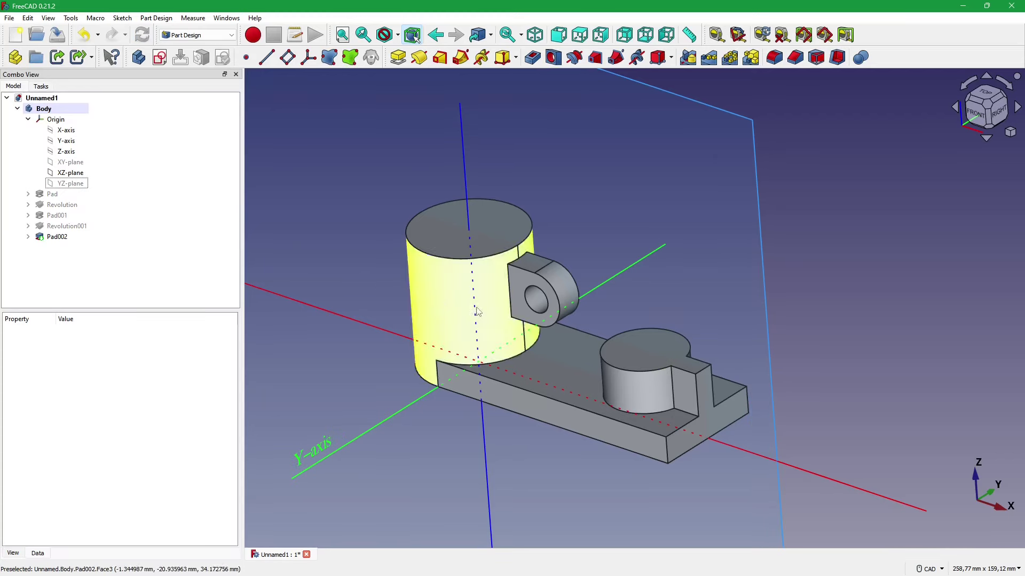
- Turn the part toward the front and create Sketch005 on the XZ-plane
middle_click_drag(834, 356, 776, 357)
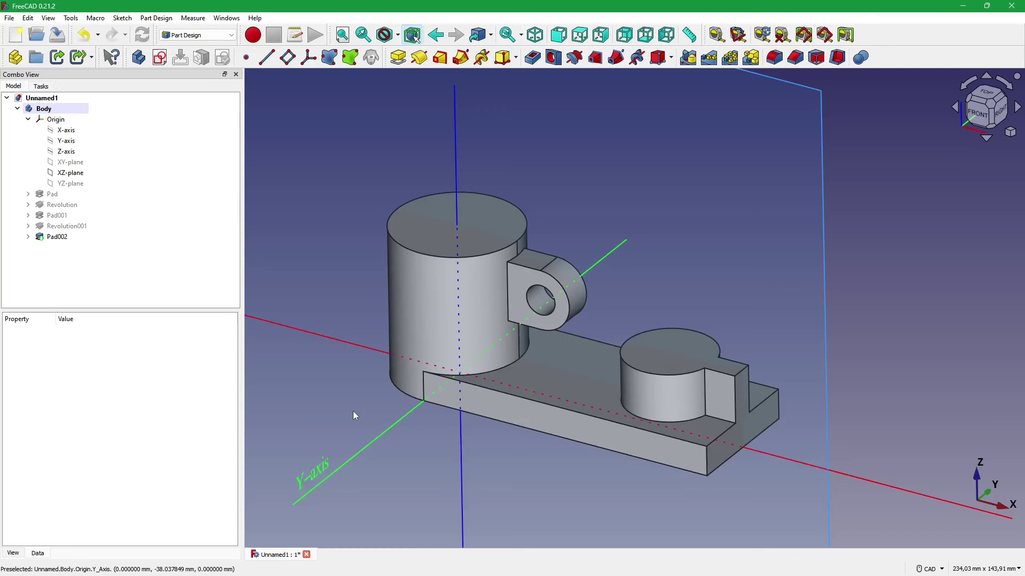
middle_click_drag(353, 411, 232, 463)
key("alt+Tab")
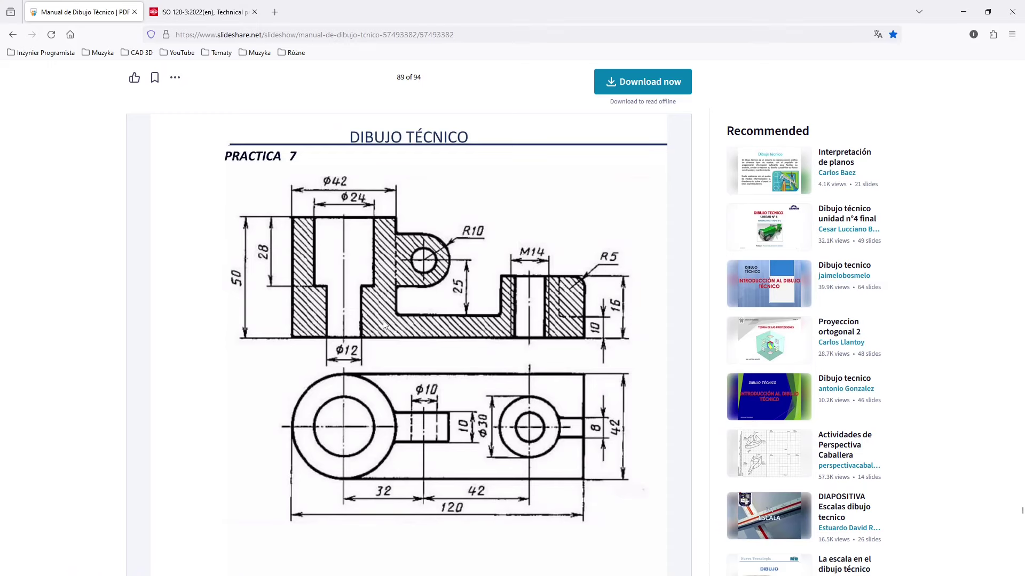
left_click(963, 12)
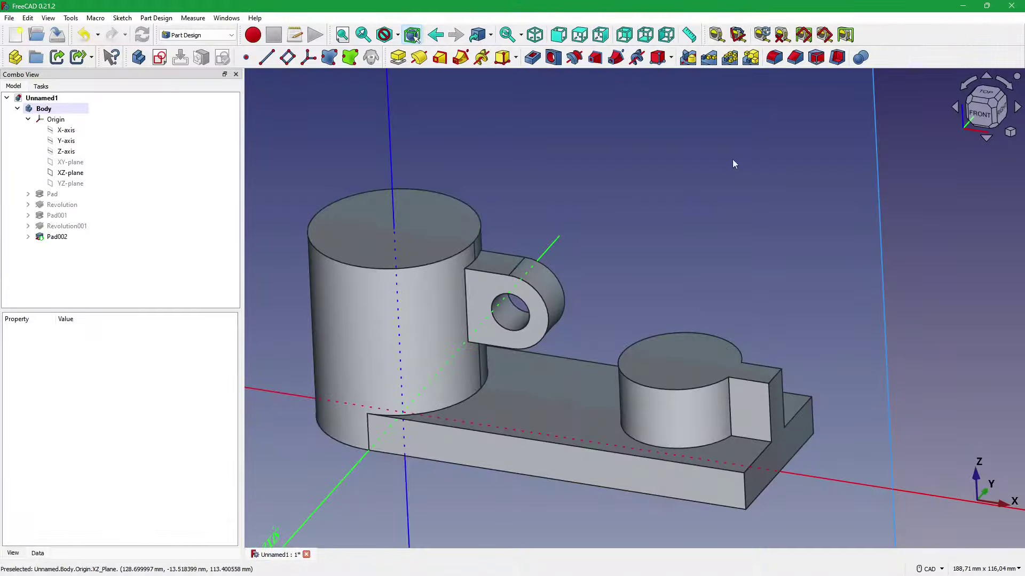
scroll(848, 275, "down", 2)
scroll(694, 269, "down", 2)
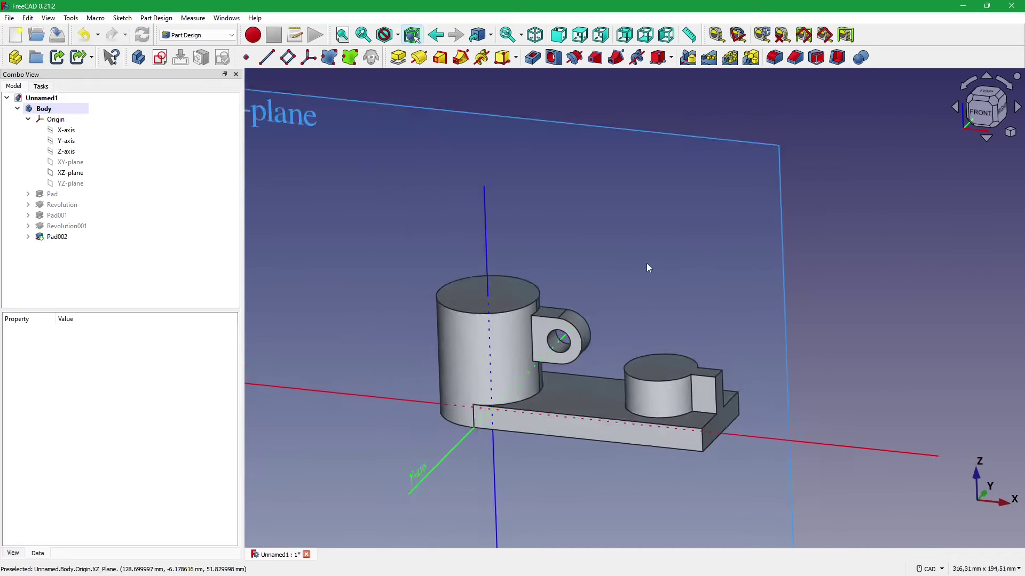
scroll(549, 248, "down", 2)
left_click(447, 213)
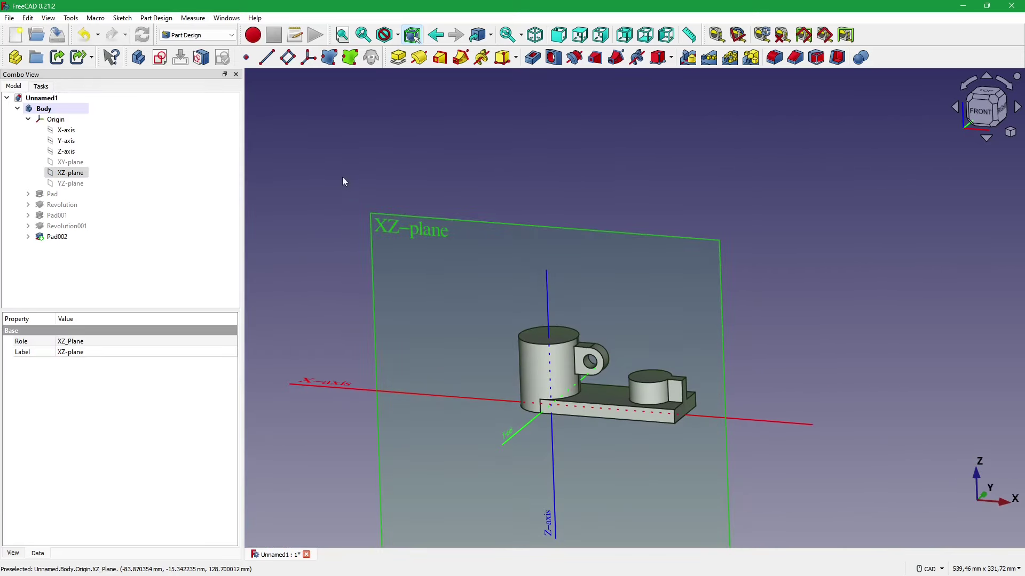
left_click(160, 57)
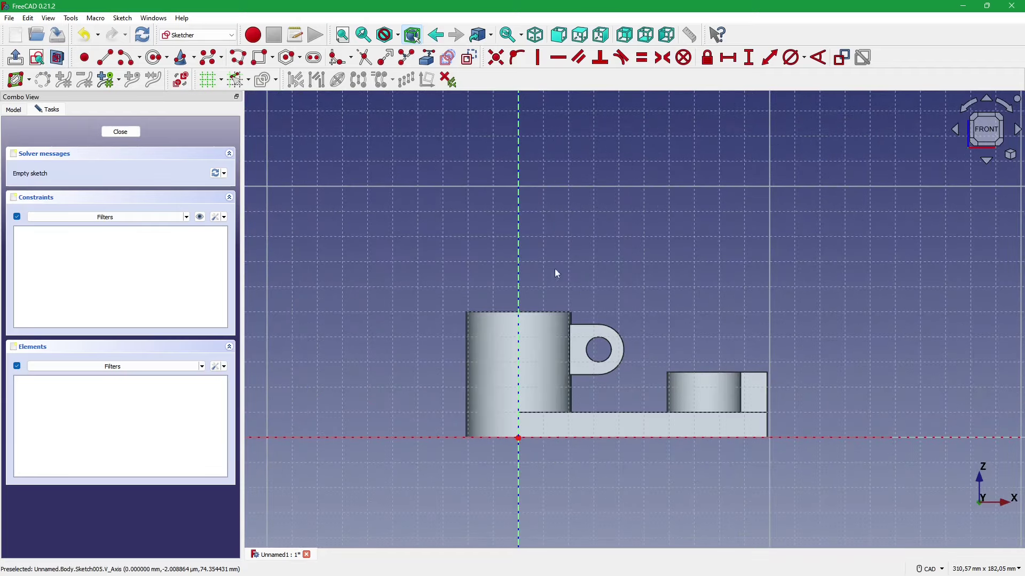
scroll(574, 390, "up", 3)
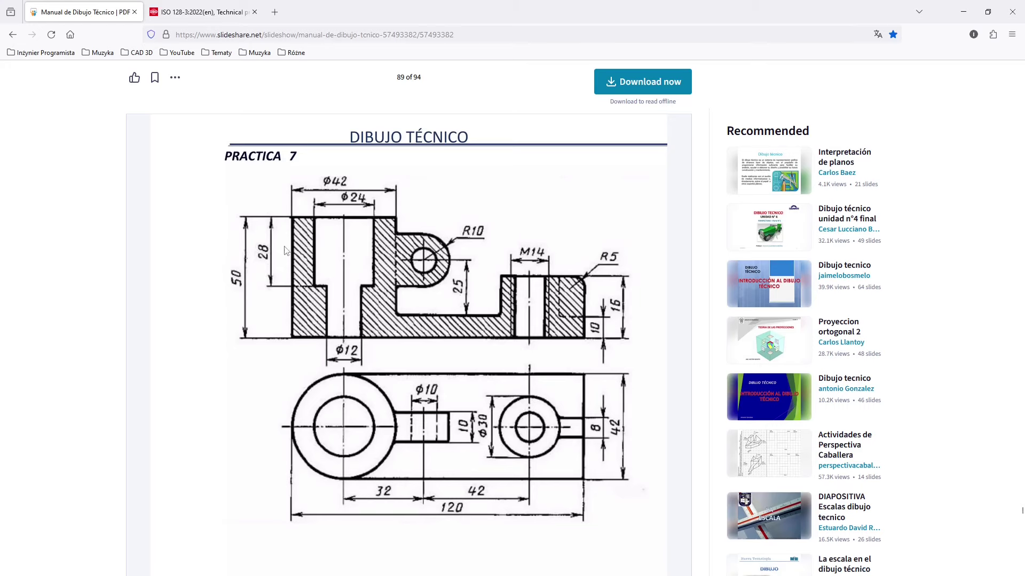
left_click(960, 8)
scroll(485, 325, "down", 1)
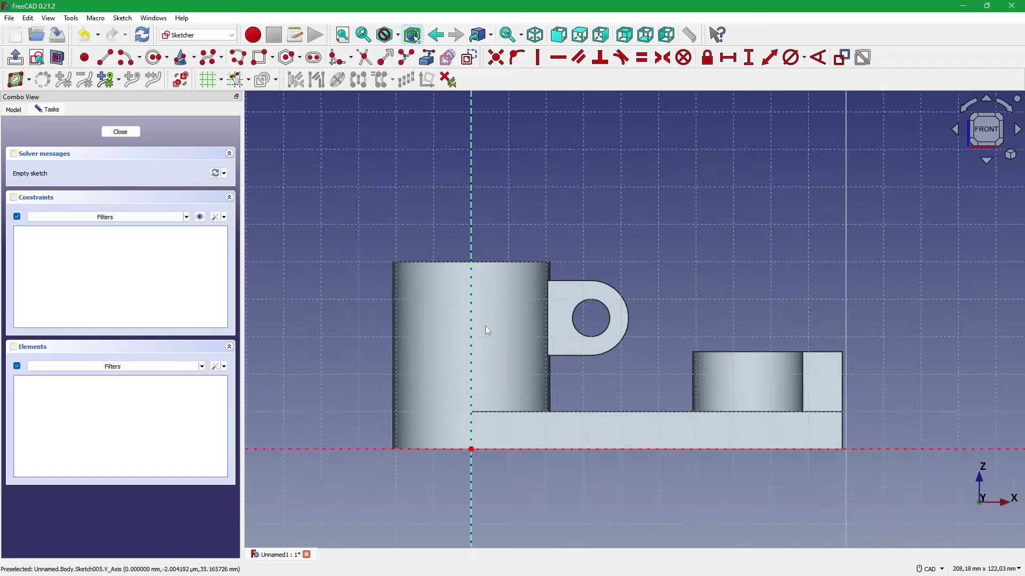
scroll(485, 326, "up", 1)
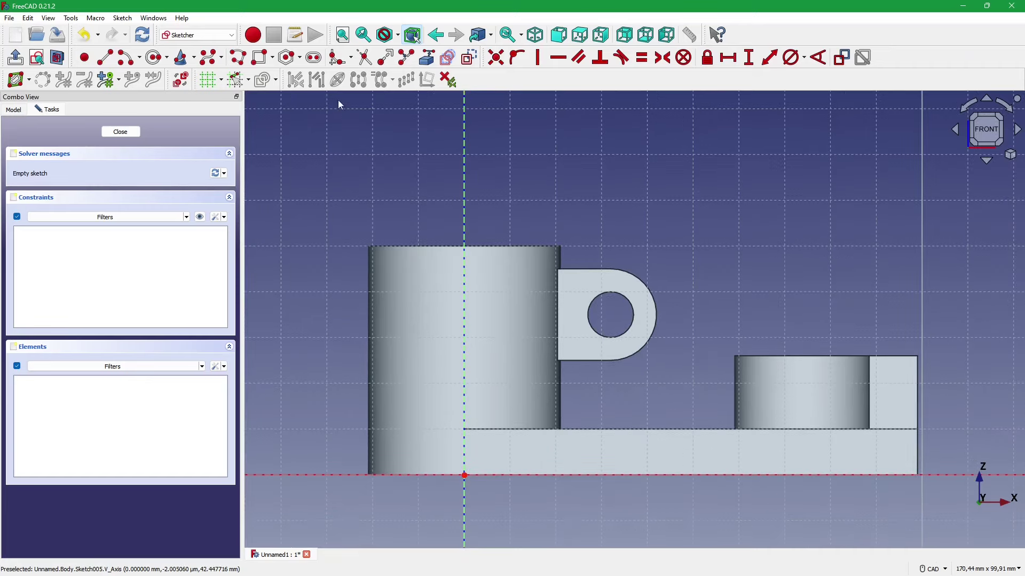
- Draw a closed stepped polyline profile starting and ending on the cylinder's axis
left_click(239, 58)
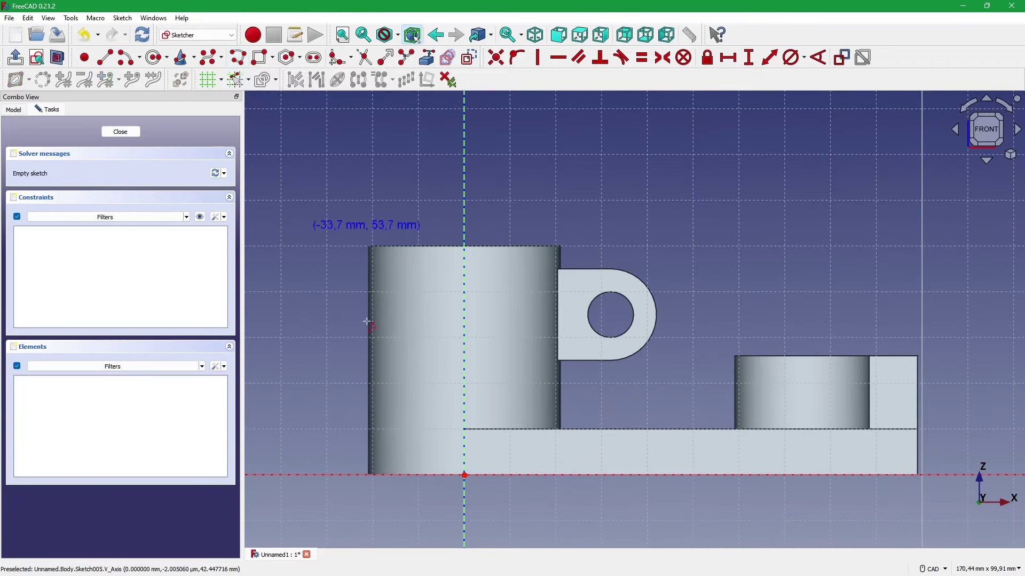
left_click(464, 475)
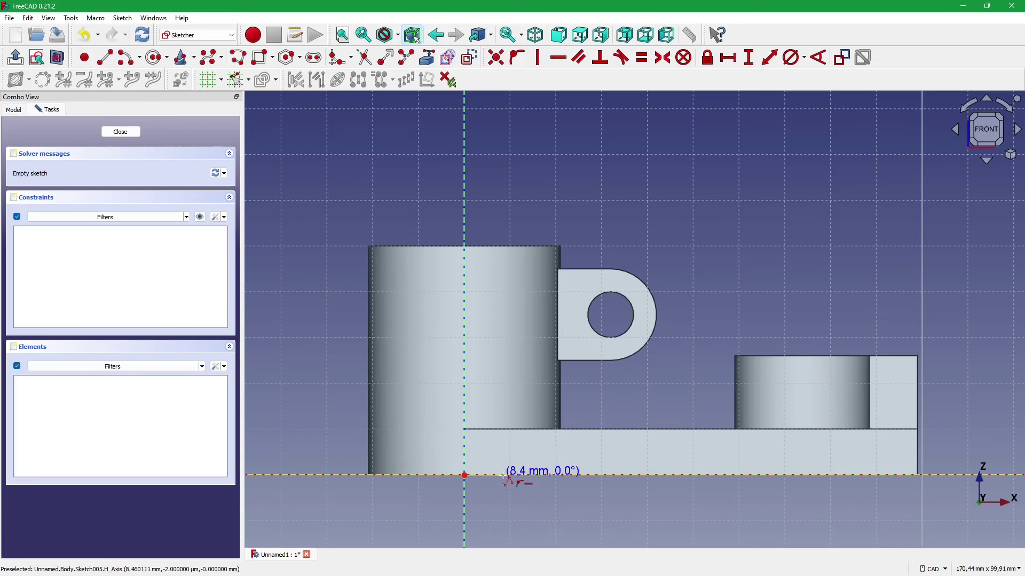
left_click(504, 476)
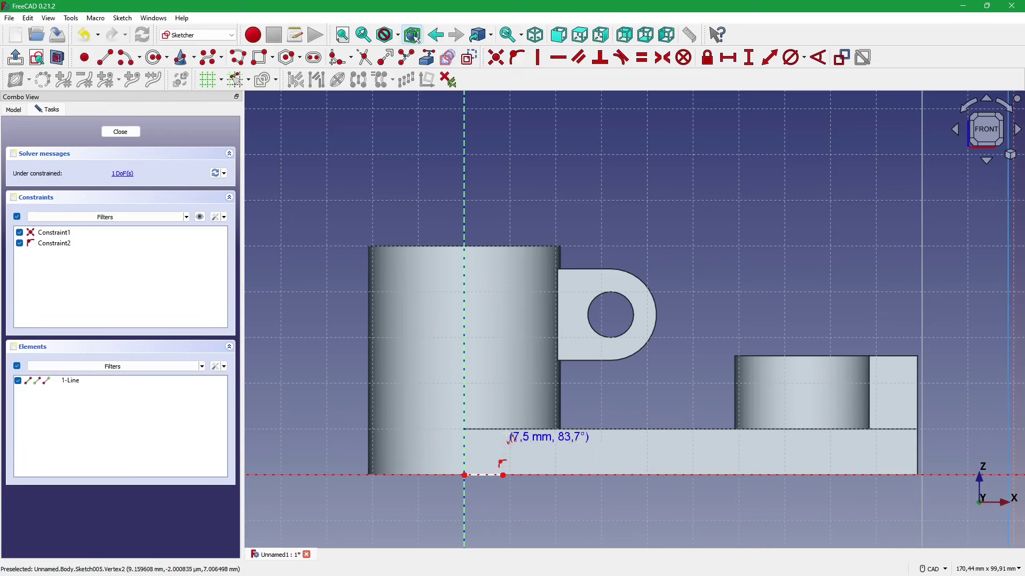
left_click(503, 385)
left_click(537, 385)
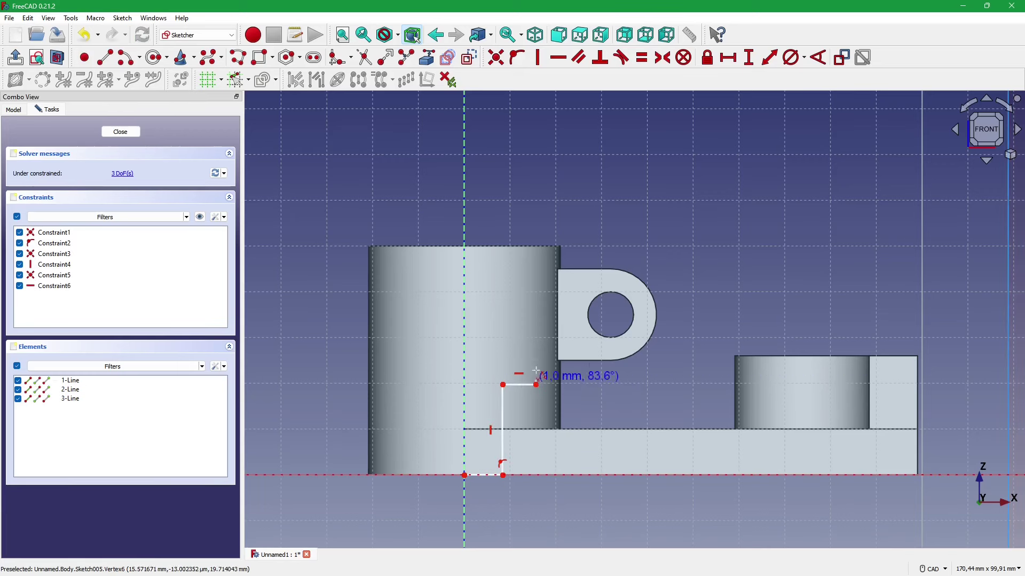
left_click(537, 248)
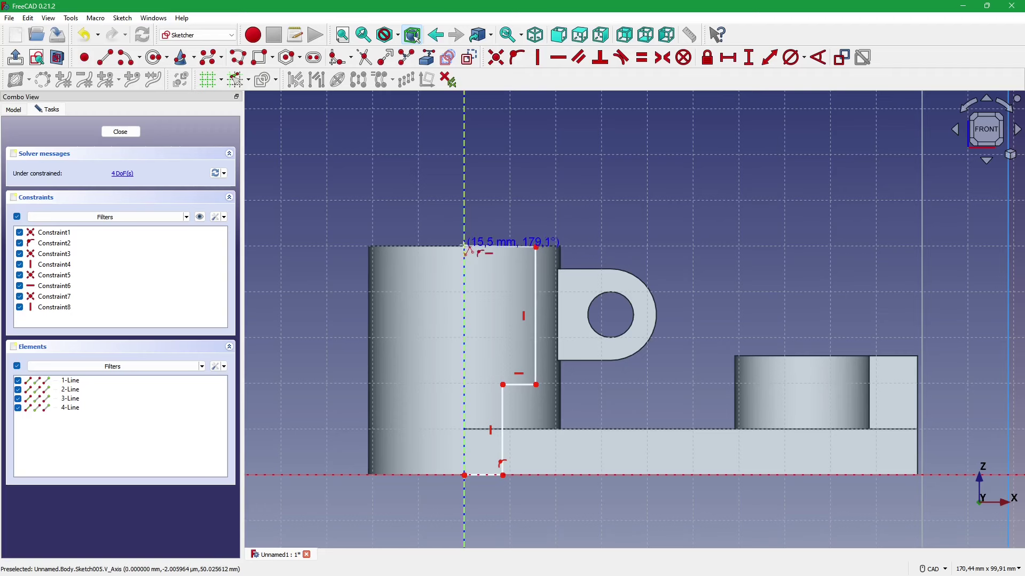
left_click(464, 247)
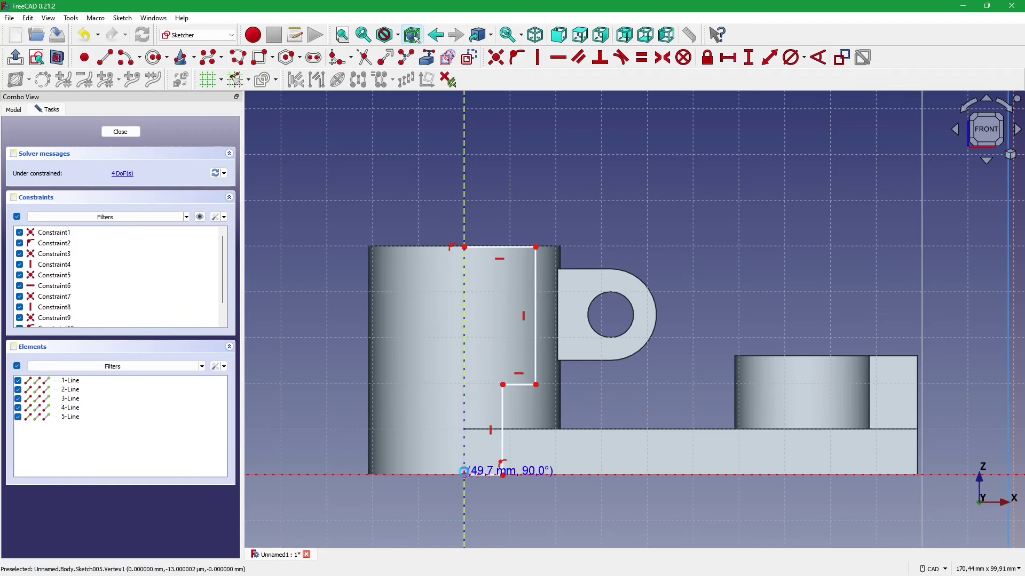
left_click(464, 474)
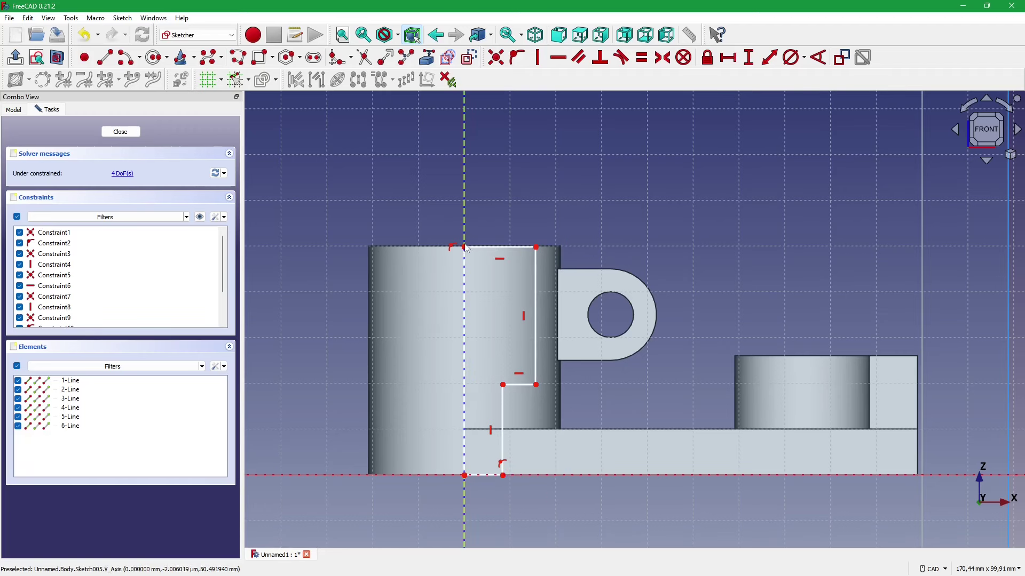
- Add the cylinder's top edge to the sketch as external reference geometry
scroll(361, 205, "up", 3)
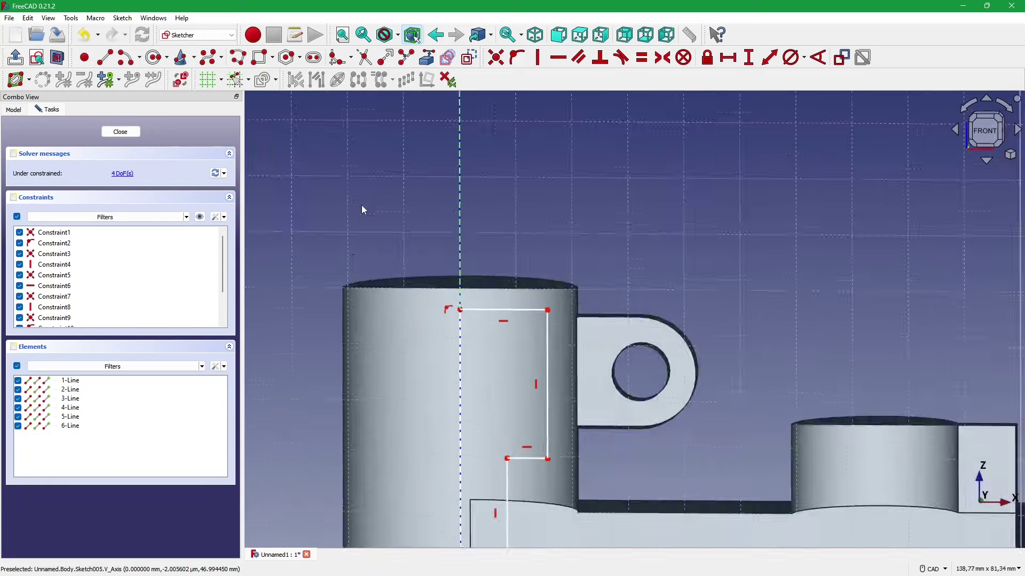
mouse_move(361, 205)
middle_mouse_down()
mouse_move(392, 258)
mouse_move(508, 321)
middle_mouse_up()
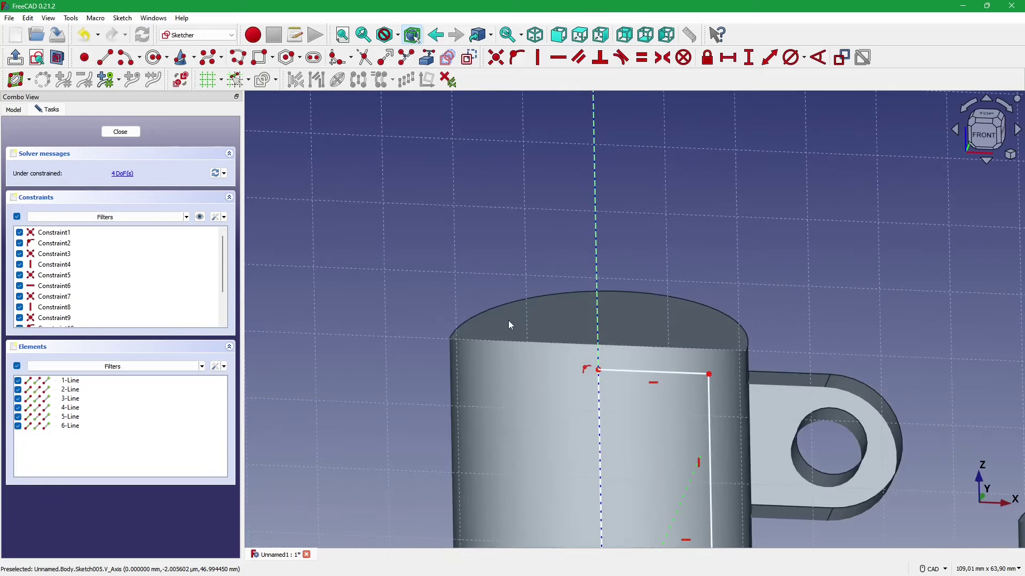
left_click(426, 57)
left_click(664, 292)
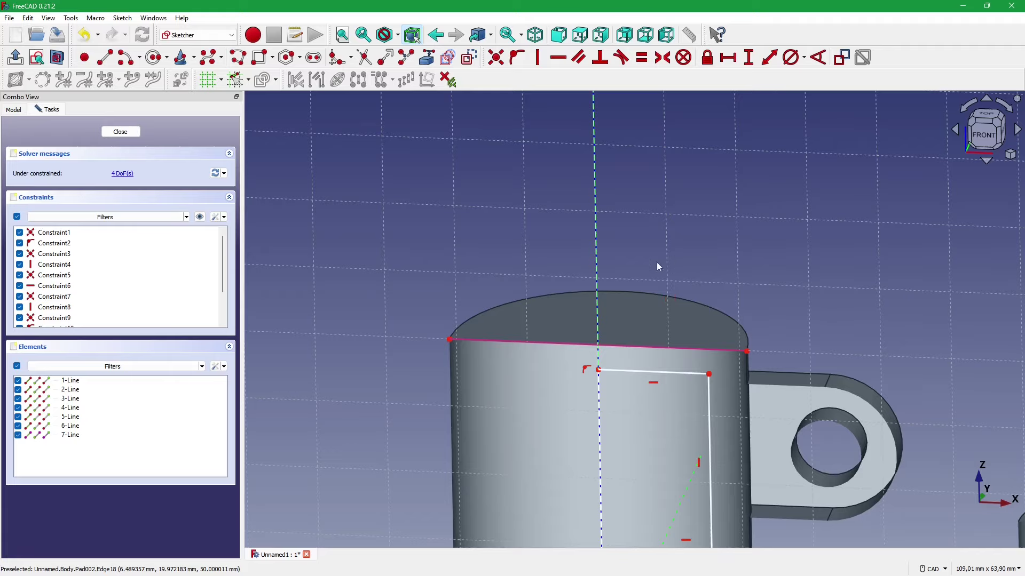
scroll(604, 278, "down", 2)
scroll(709, 292, "up", 3)
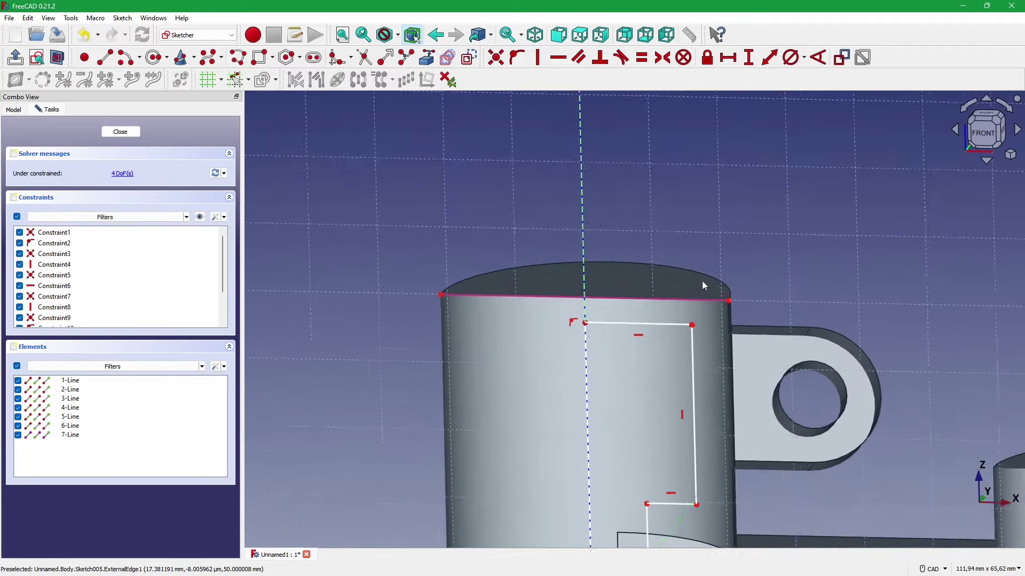
mouse_move(706, 281)
middle_mouse_down()
mouse_move(527, 234)
mouse_move(537, 189)
middle_mouse_up()
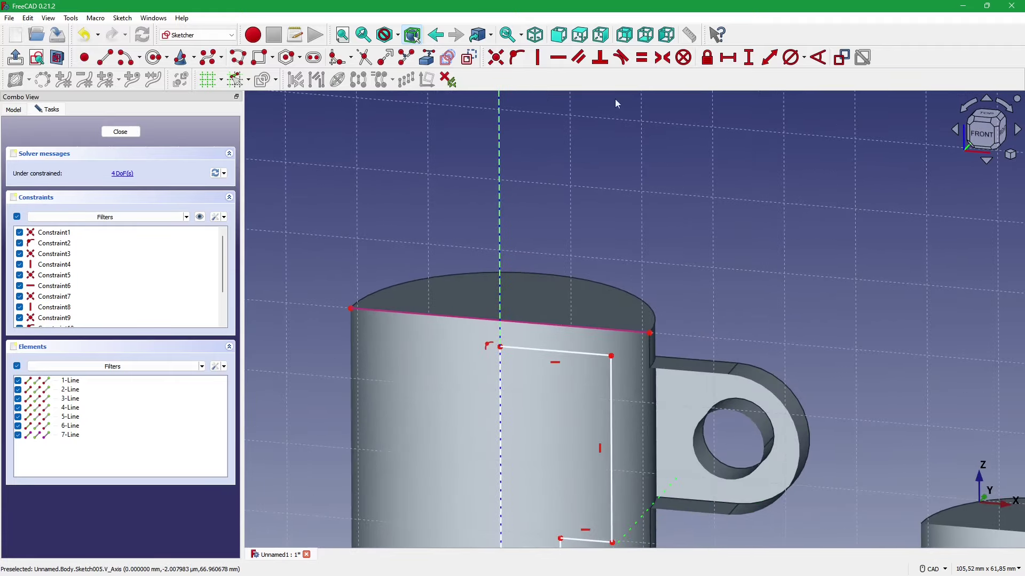
- Constrain the profile's top corner onto the cylinder top edge and raise the step higher
left_click(516, 57)
left_click(500, 347)
left_click(427, 318)
left_click(536, 325)
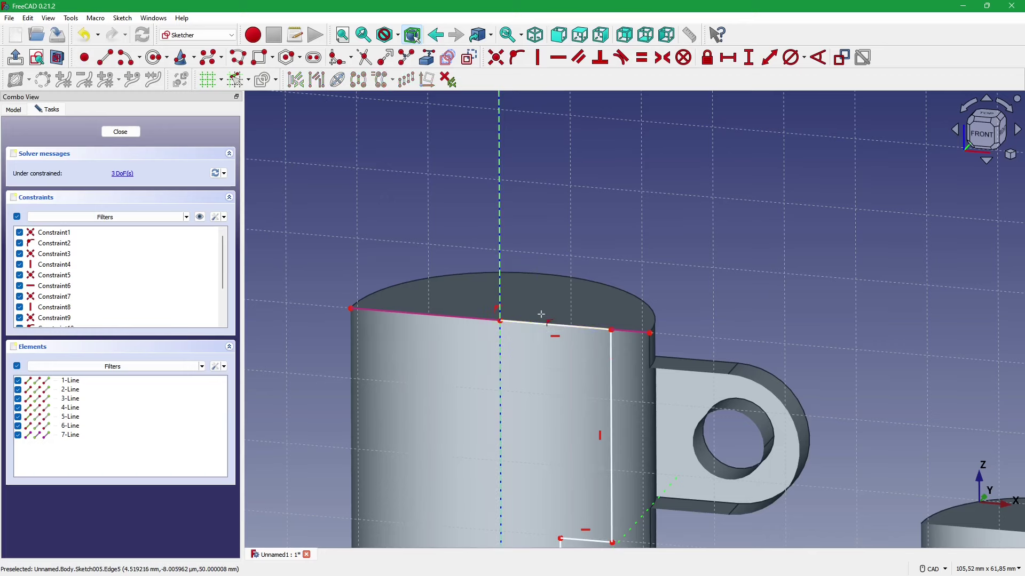
scroll(542, 312, "down", 1)
scroll(543, 308, "down", 2)
middle_click_drag(587, 322, 620, 303)
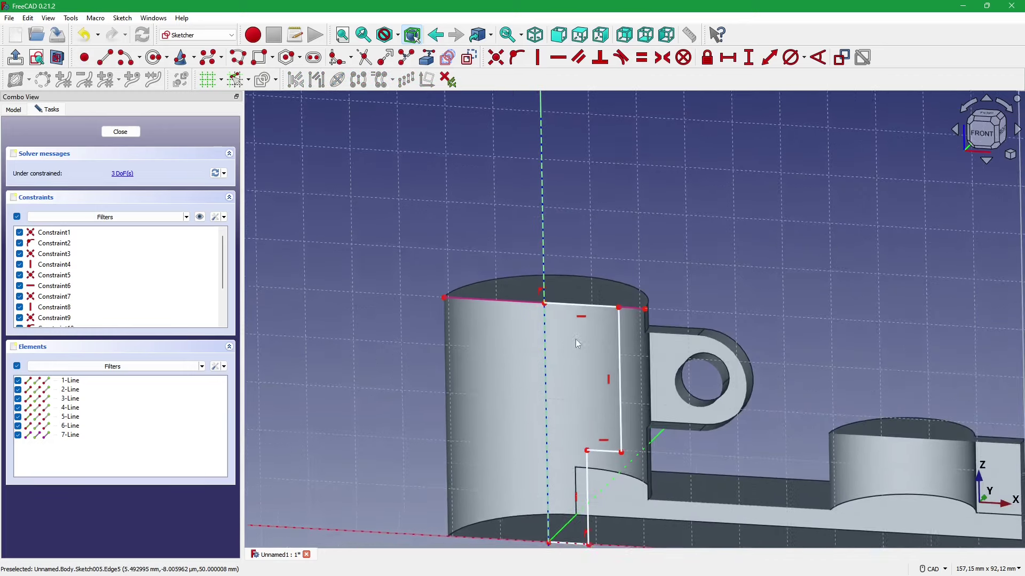
scroll(619, 303, "up", 2)
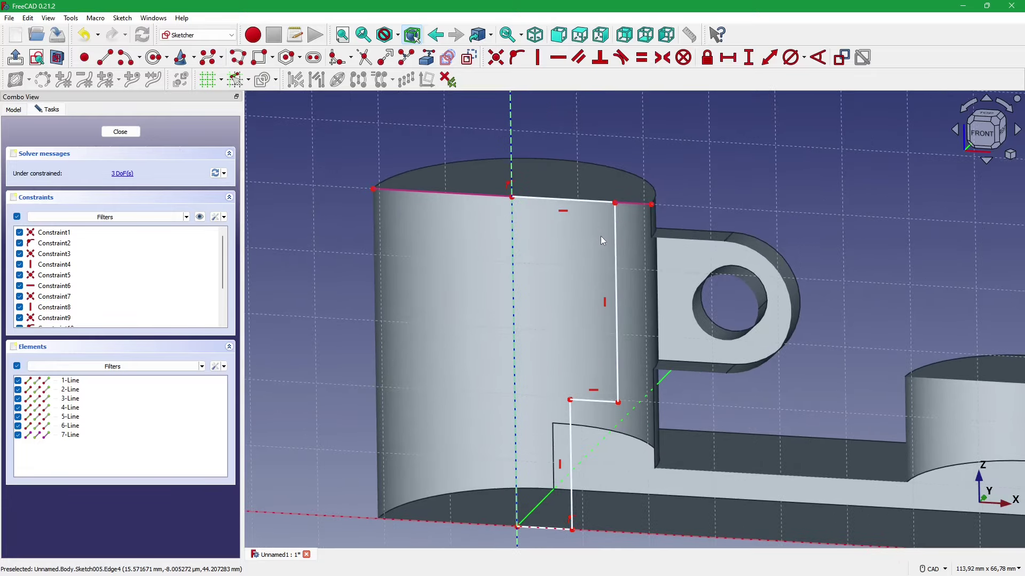
scroll(571, 257, "down", 1)
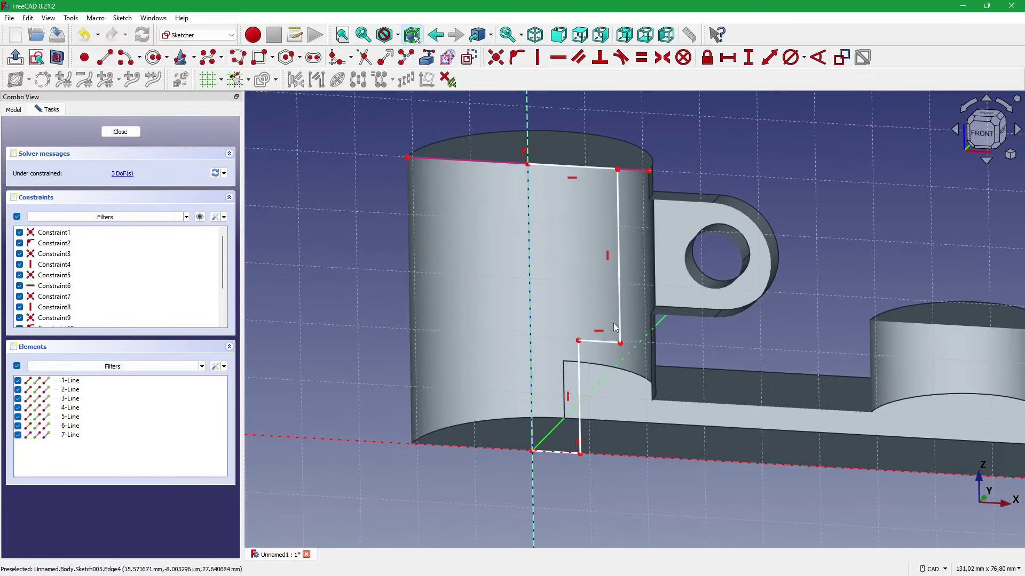
left_click_drag(615, 327, 616, 283)
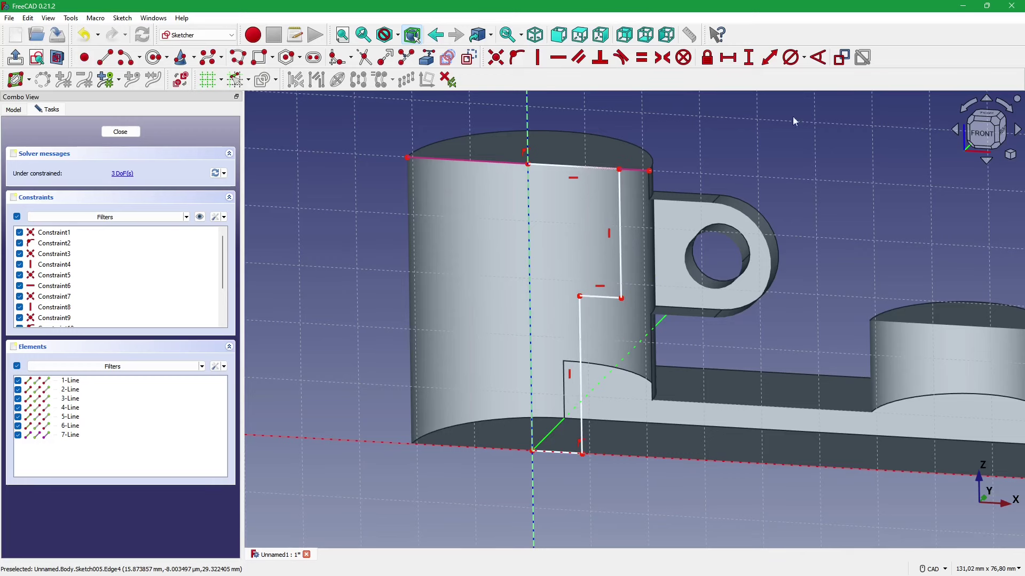
left_click(769, 57)
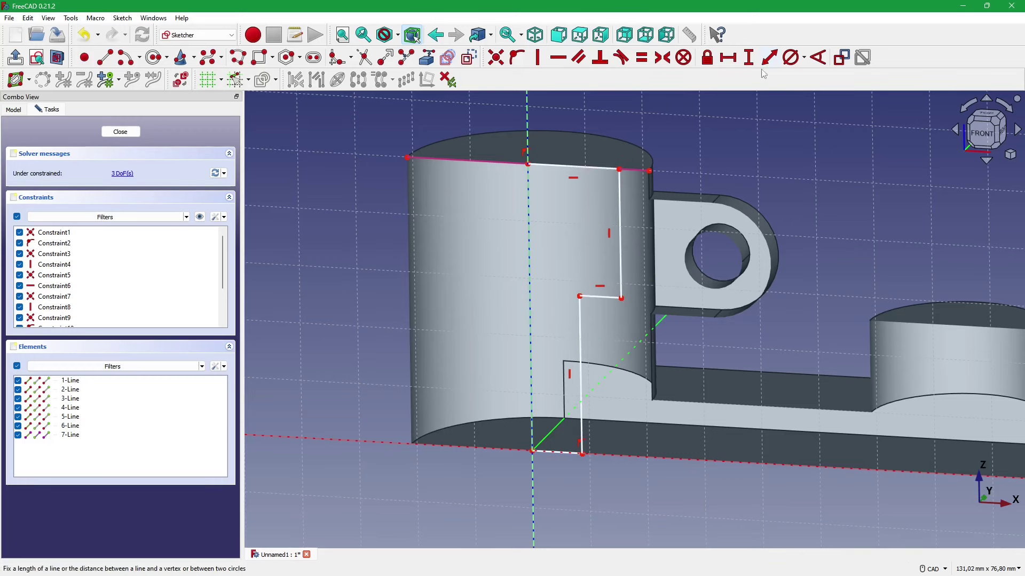
- Dimension the profile's bottom edge to 6 mm and place its label below
left_click(562, 452)
key("alt+Tab")
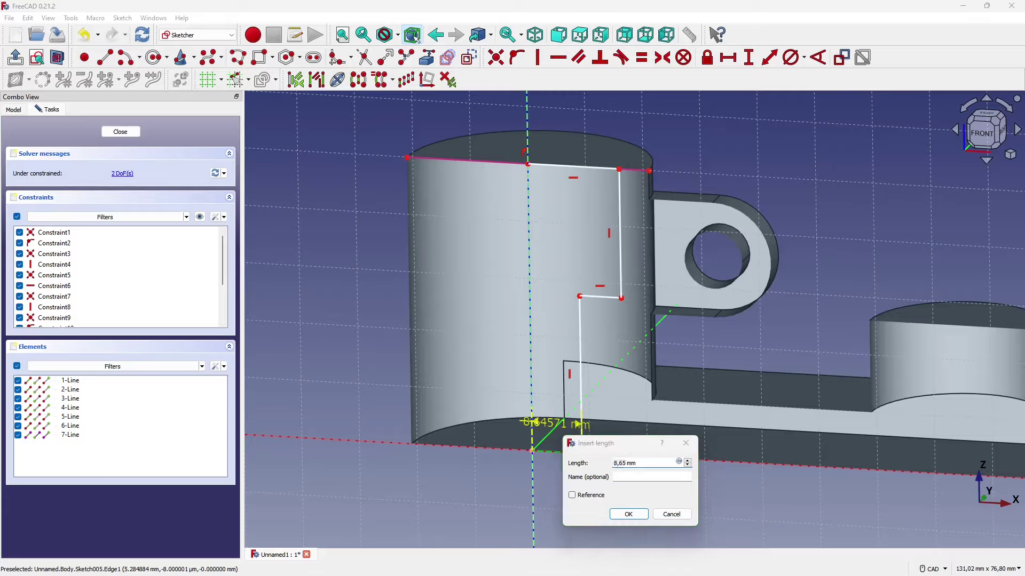
key("alt+Tab")
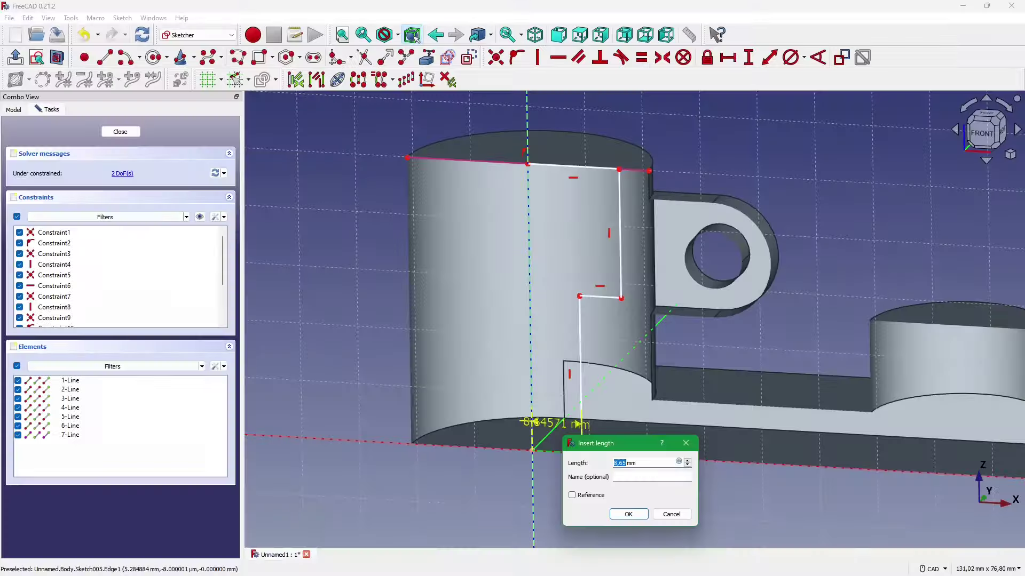
key("Return")
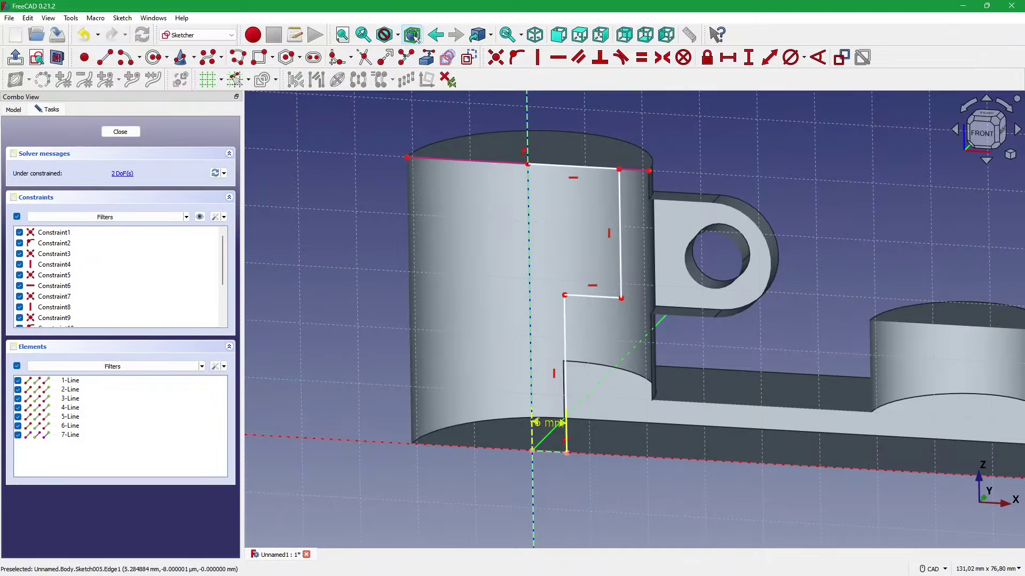
left_click_drag(552, 436, 565, 511)
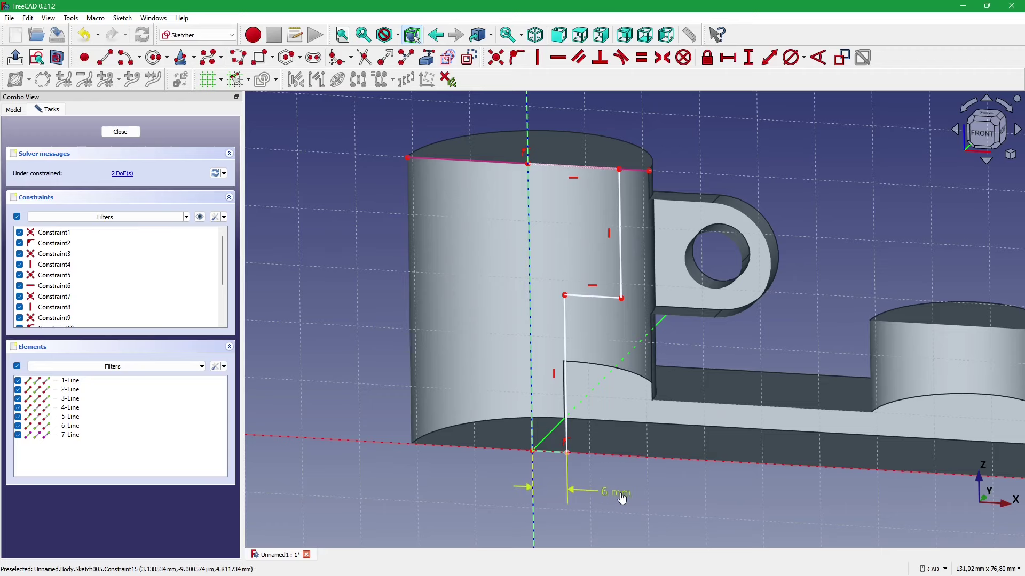
middle_click_drag(442, 328, 418, 328)
scroll(427, 309, "down", 1)
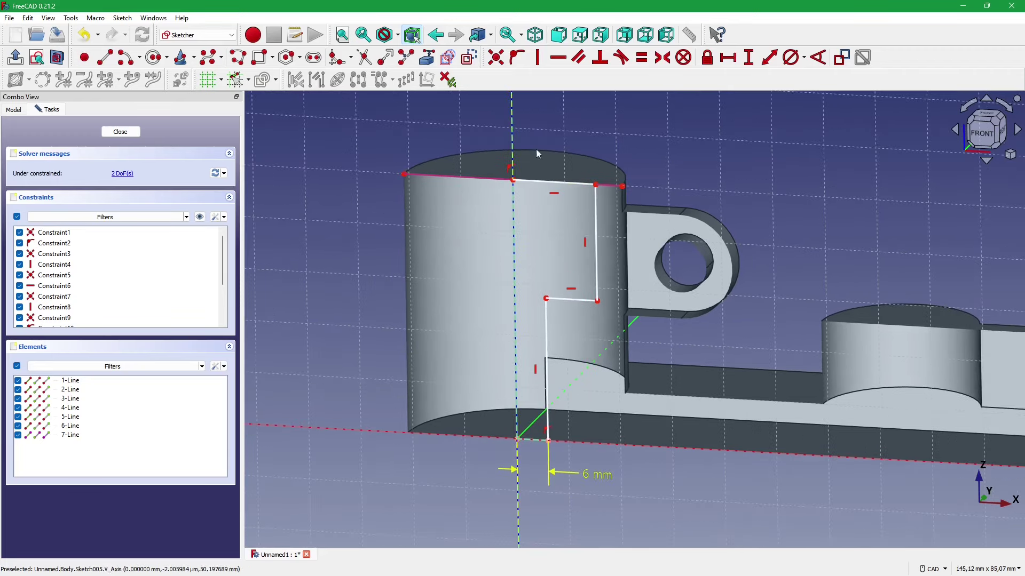
key("alt+Tab")
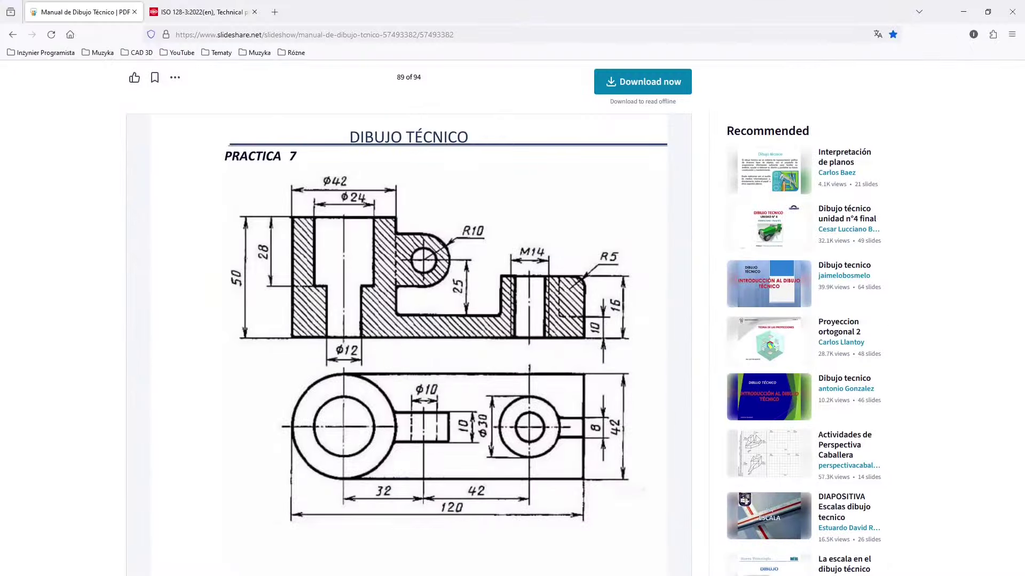
key("alt+Tab")
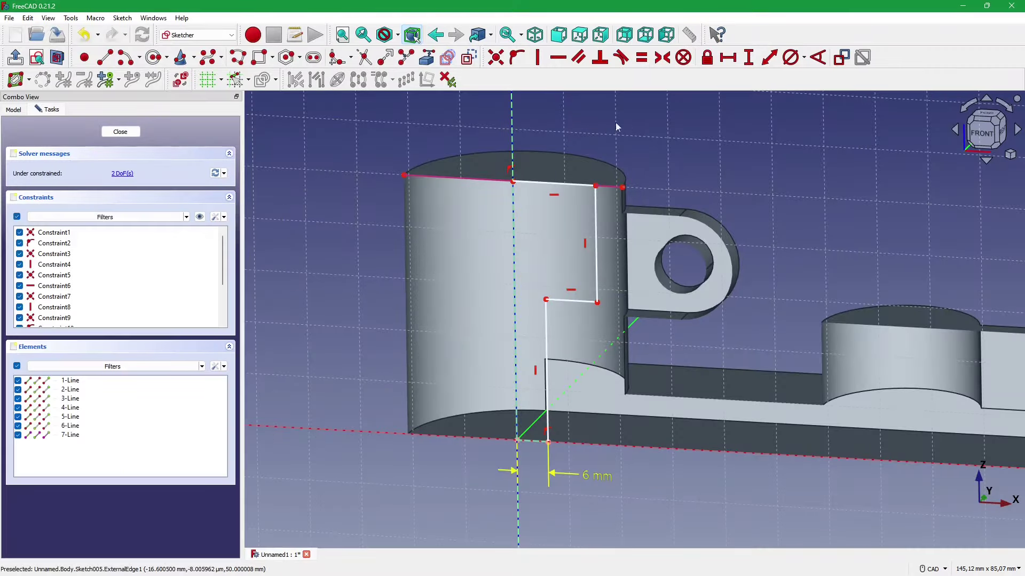
- Dimension the profile's top edge to 12 mm
left_click(769, 57)
left_click(555, 184)
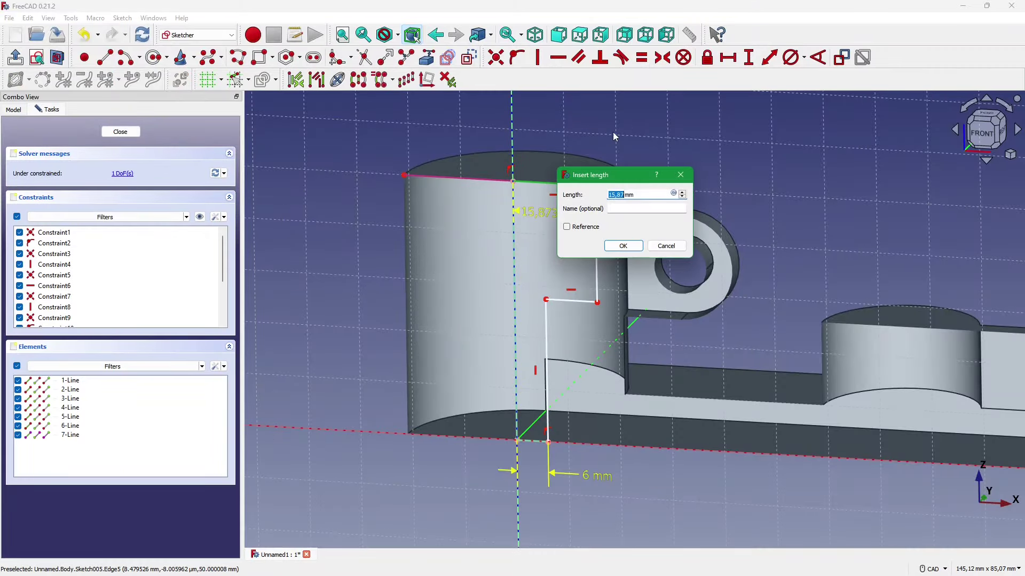
type("12")
key("Return")
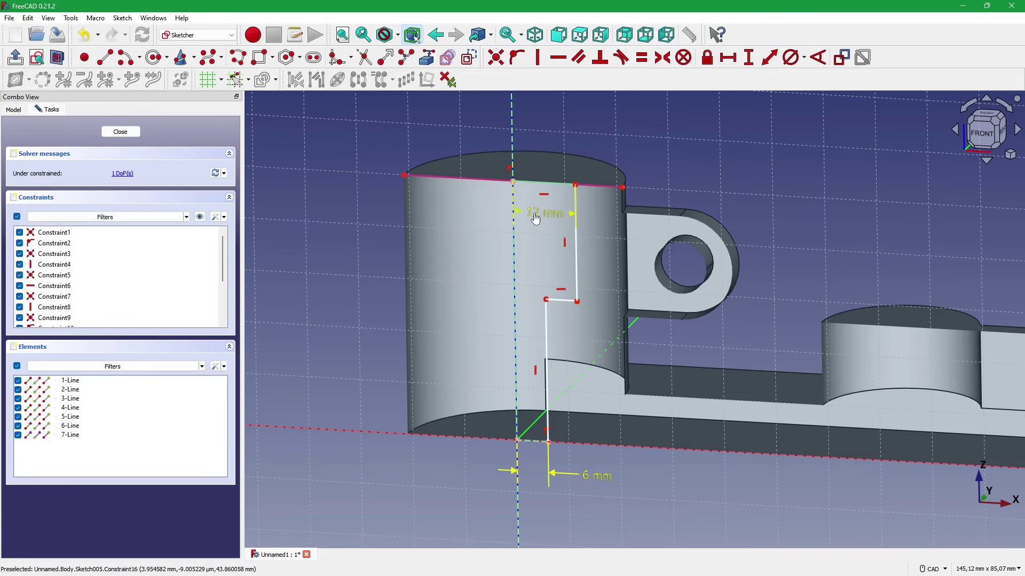
mouse_move(545, 212)
left_mouse_down()
mouse_move(583, 145)
mouse_move(644, 140)
left_mouse_up()
middle_click_drag(716, 176, 610, 228)
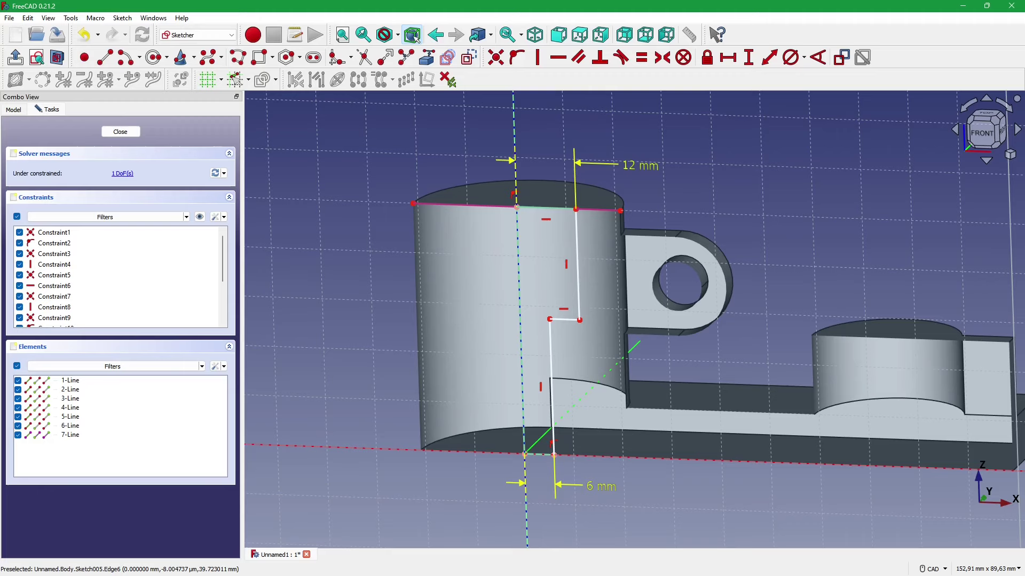
- Set the upper vertical line to 28 mm, fully constraining the sketch
key("alt+Tab")
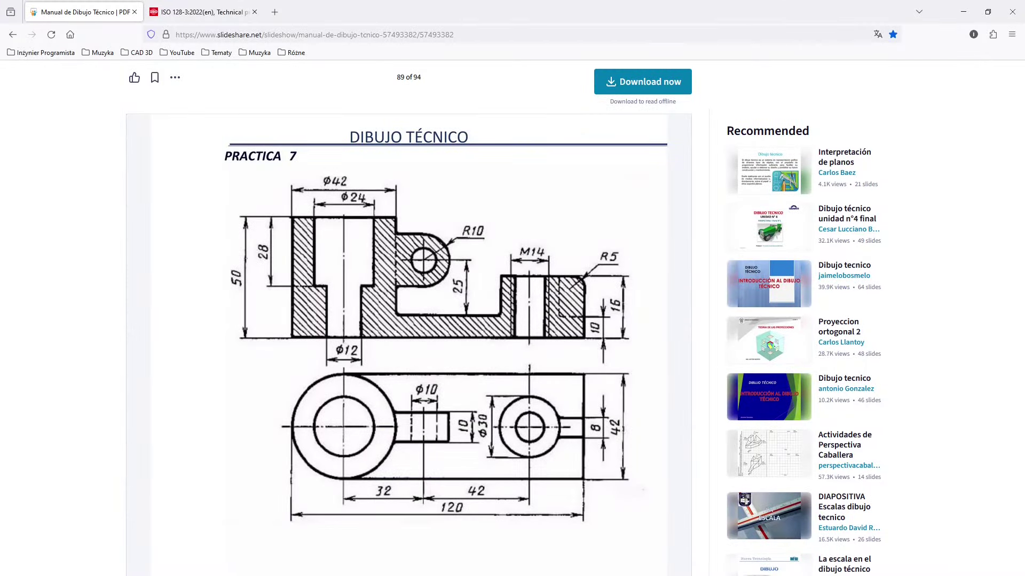
key("alt+Tab")
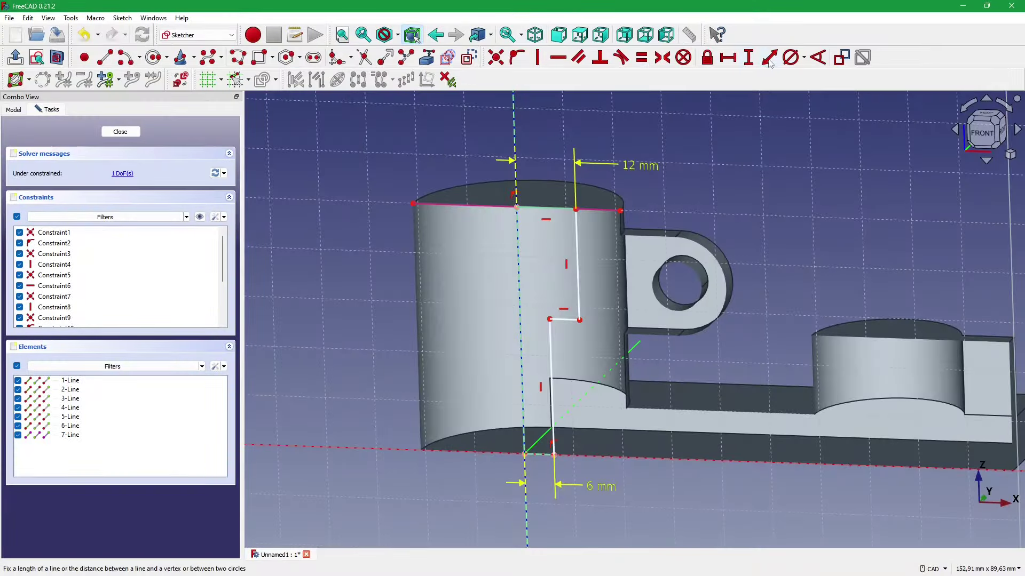
left_click(767, 59)
left_click(576, 240)
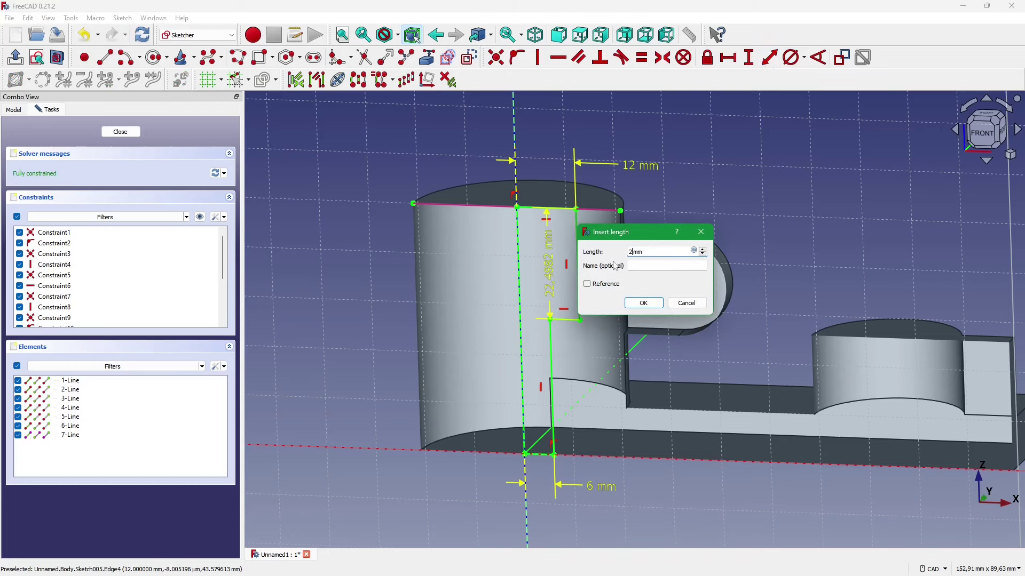
key("Return")
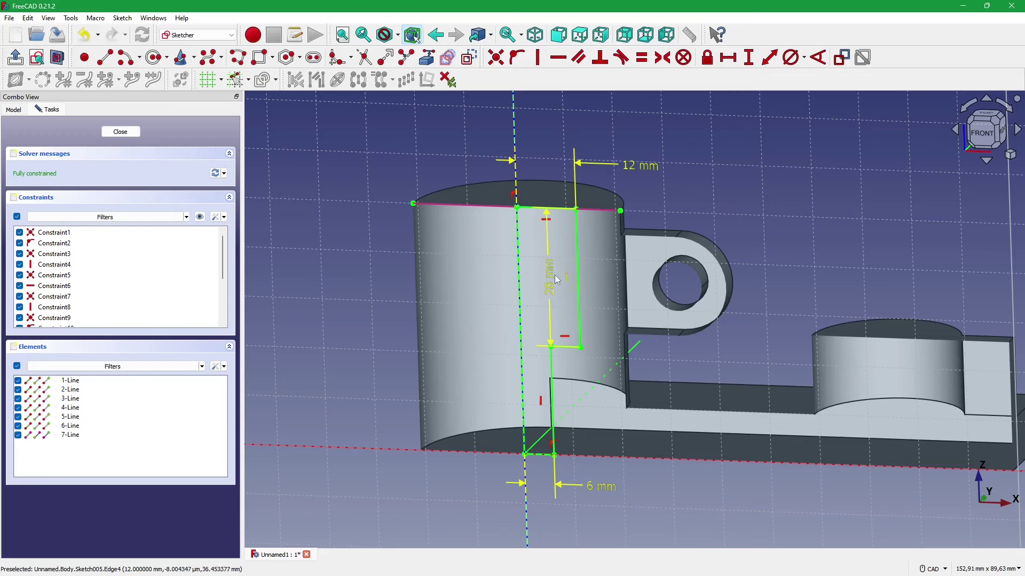
left_click_drag(545, 277, 692, 283)
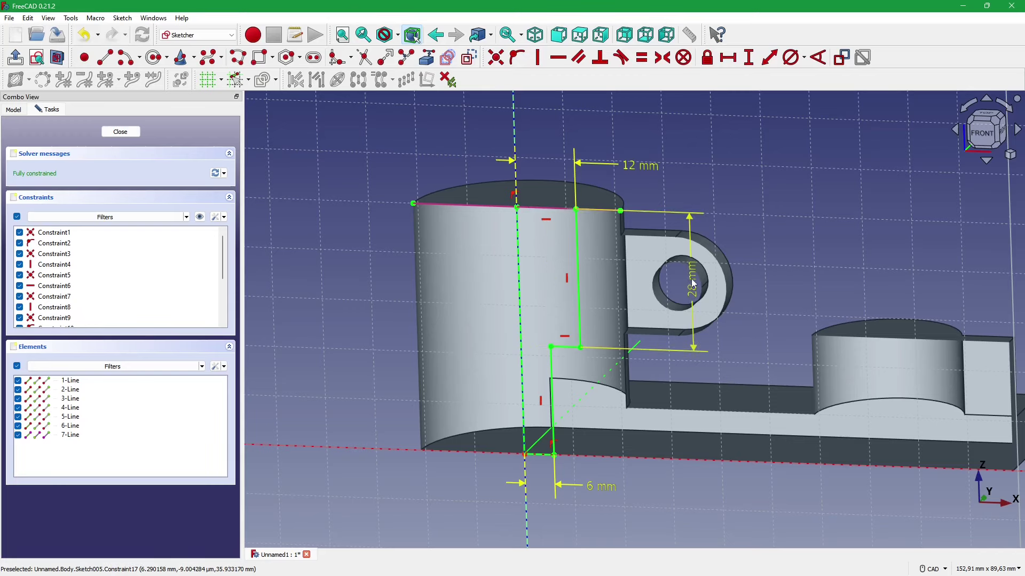
scroll(607, 321, "up", 3)
scroll(573, 336, "down", 2)
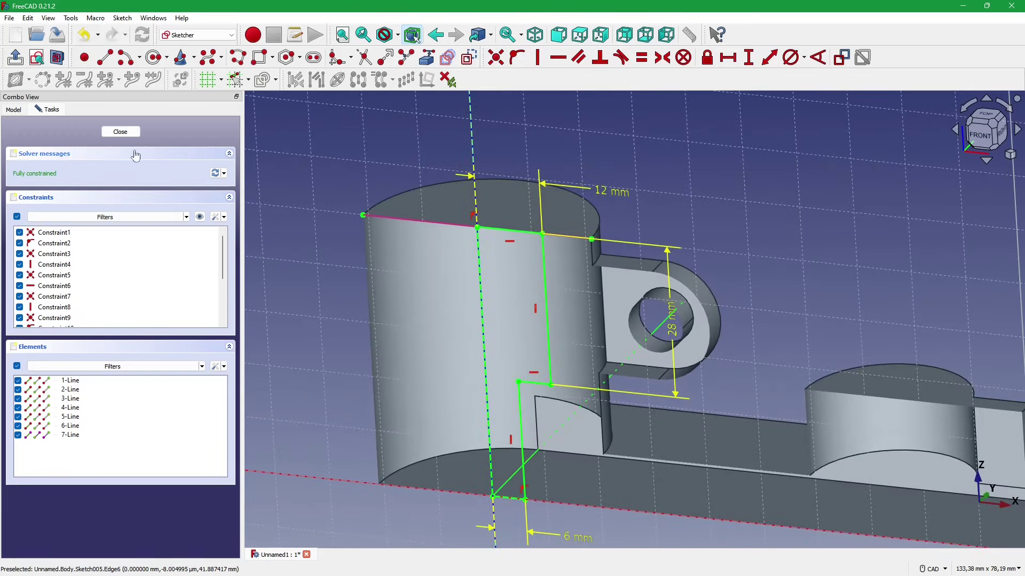
- Close Sketch005 and groove it 360° around the base Z axis
left_click(117, 133)
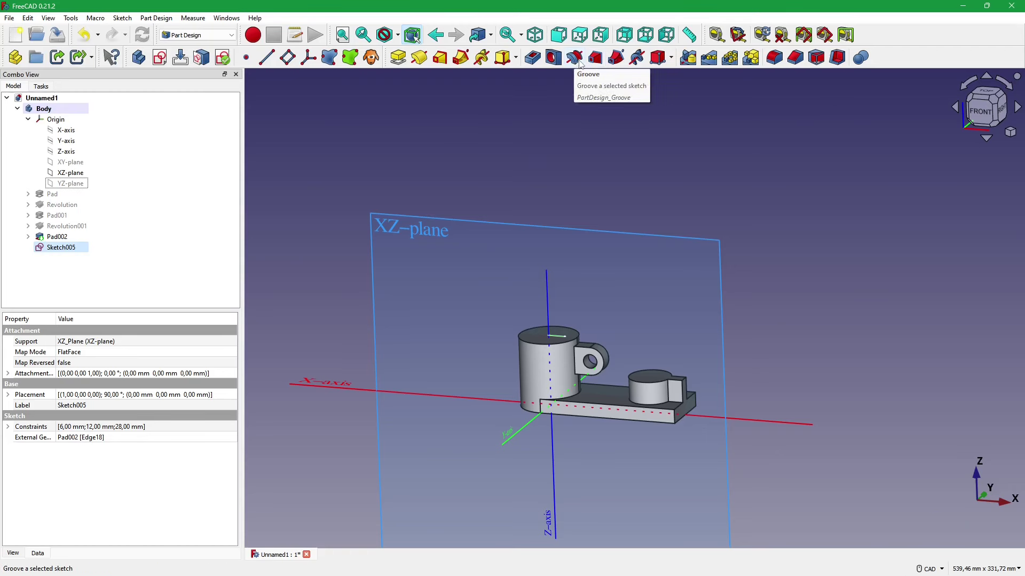
left_click(574, 58)
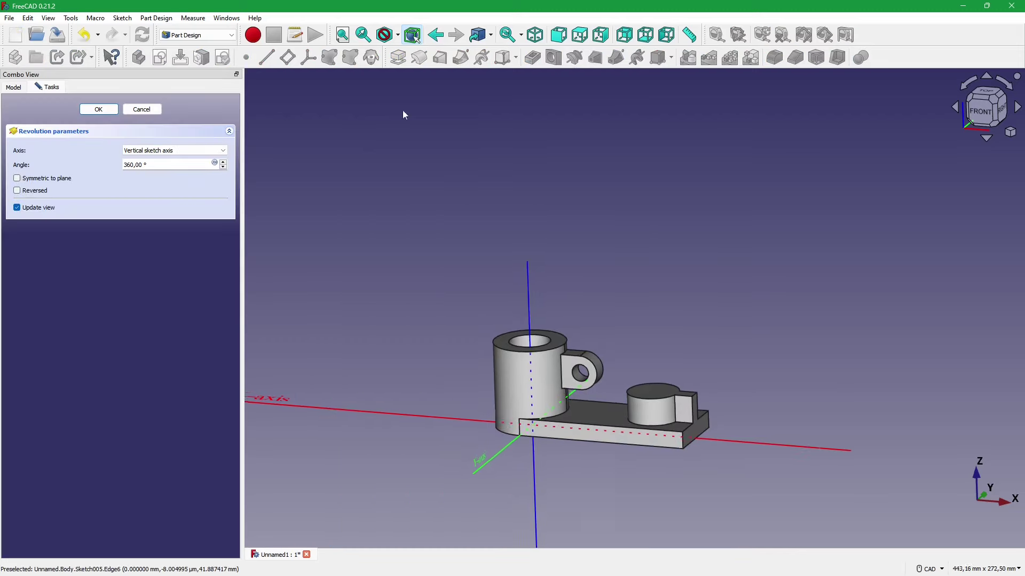
left_click(222, 152)
left_click(174, 187)
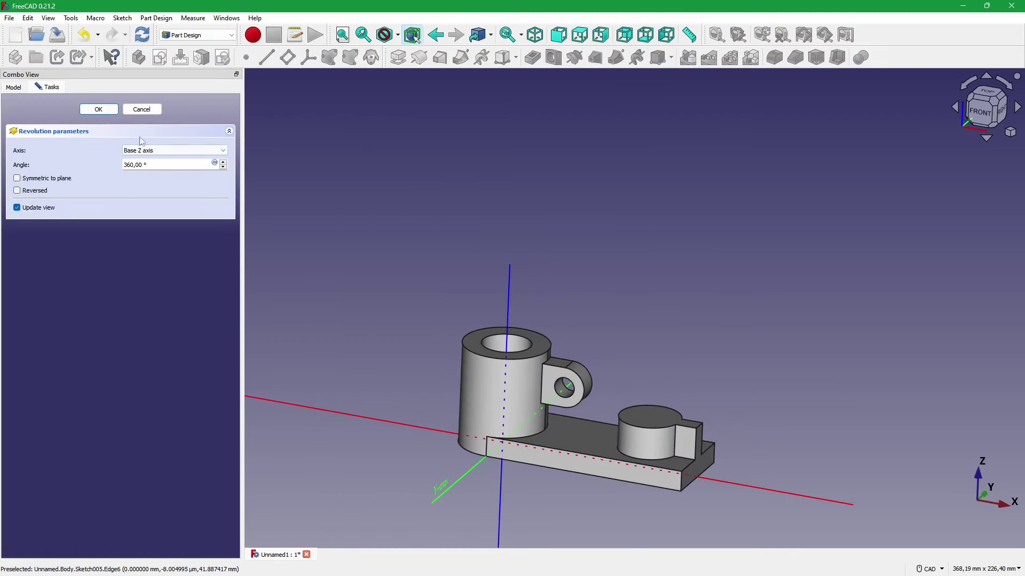
left_click(99, 109)
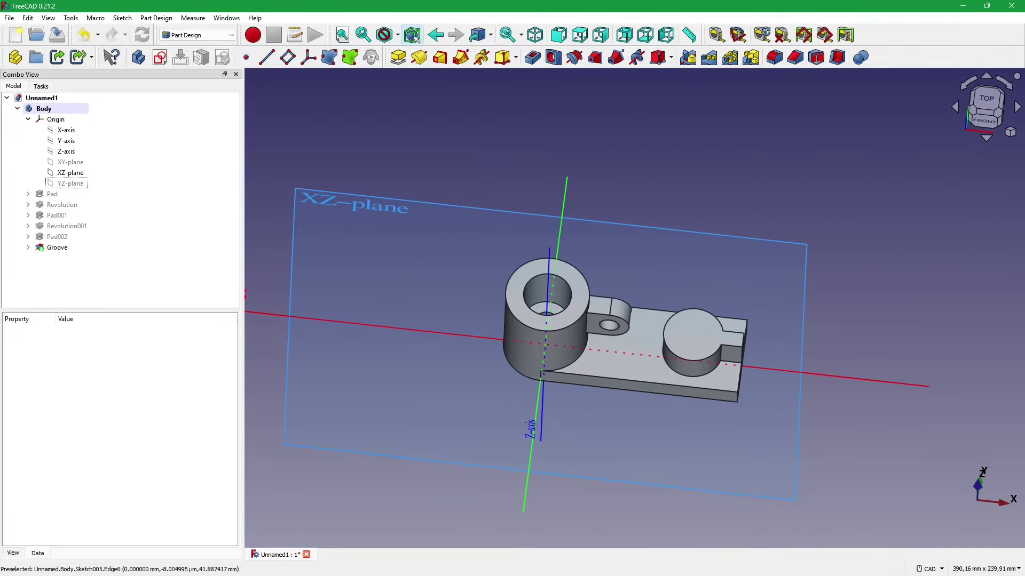
- Consult the reference drawing, then zoom around the six-feature part
key("alt+Tab")
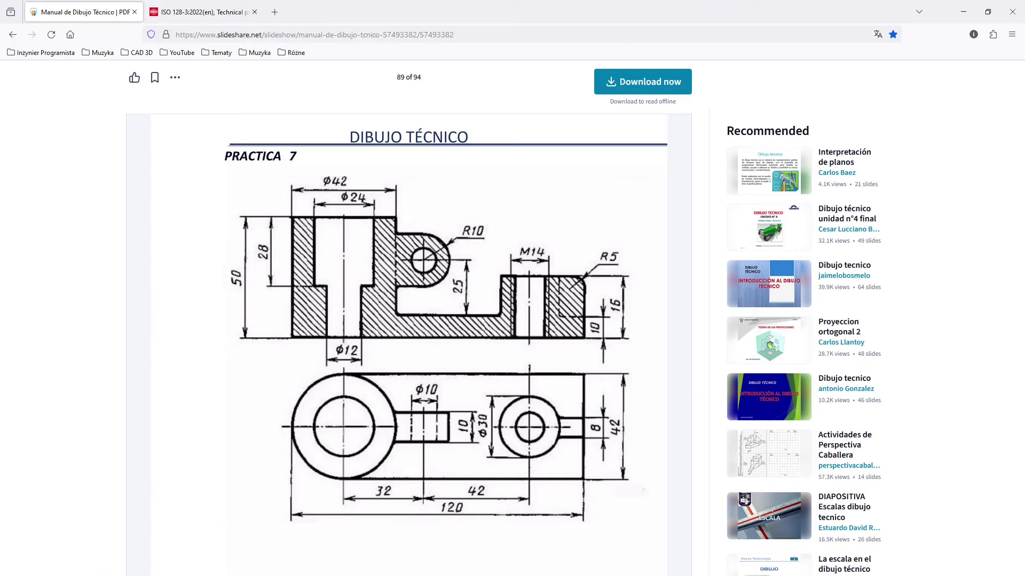
key("alt+Tab")
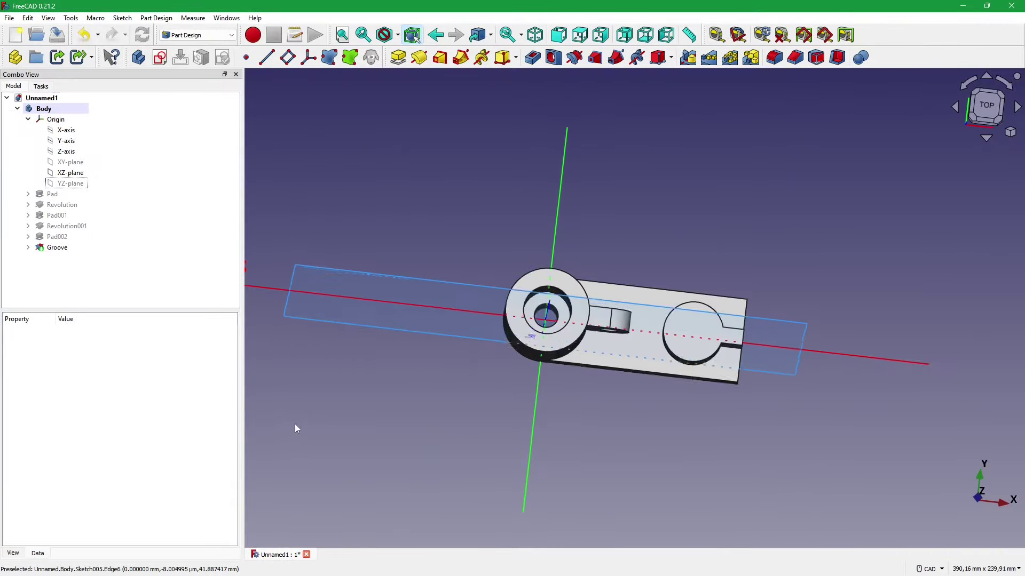
key("alt+Tab")
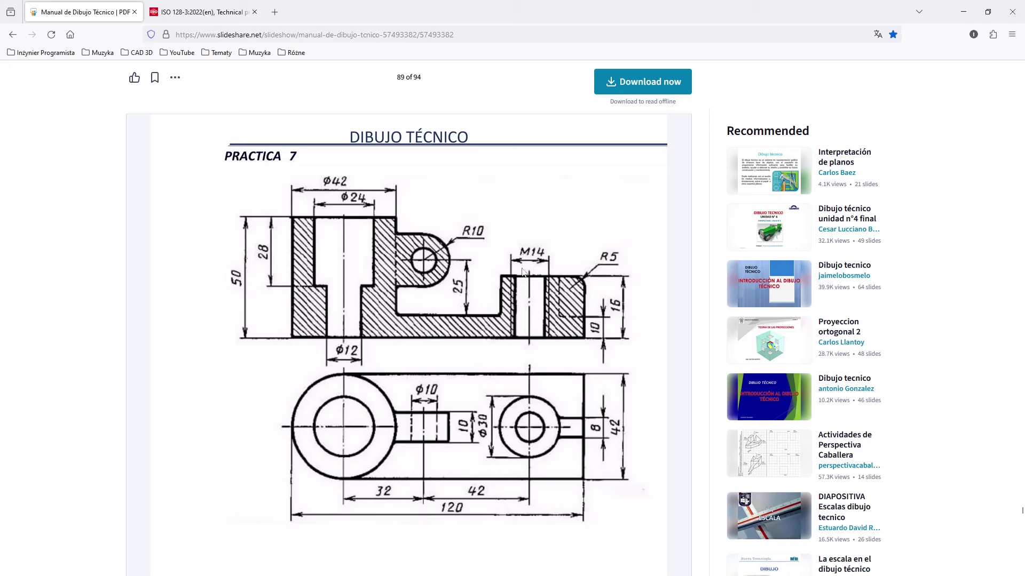
left_click(964, 12)
scroll(576, 315, "up", 1)
scroll(549, 337, "up", 2)
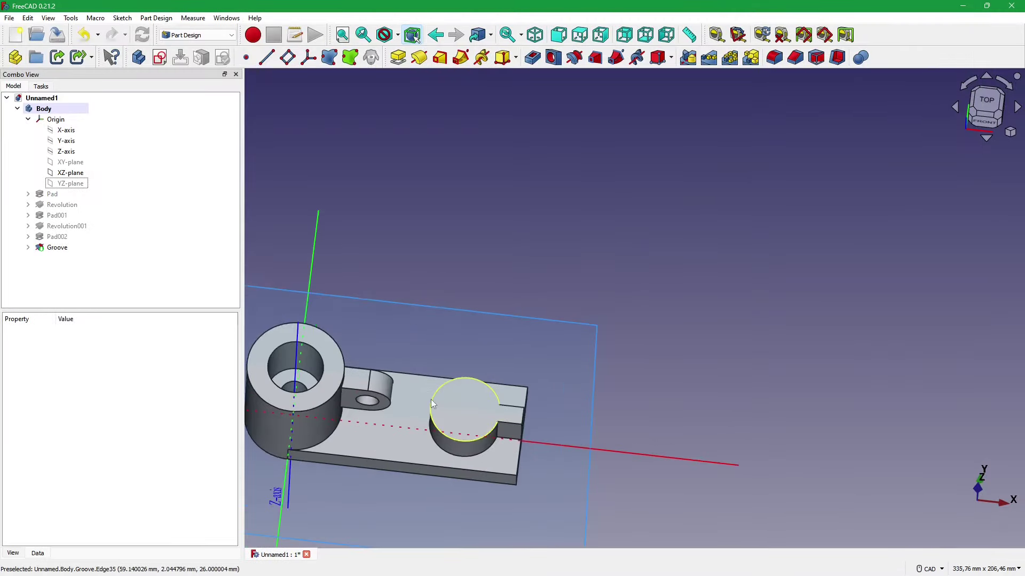
scroll(431, 399, "up", 2)
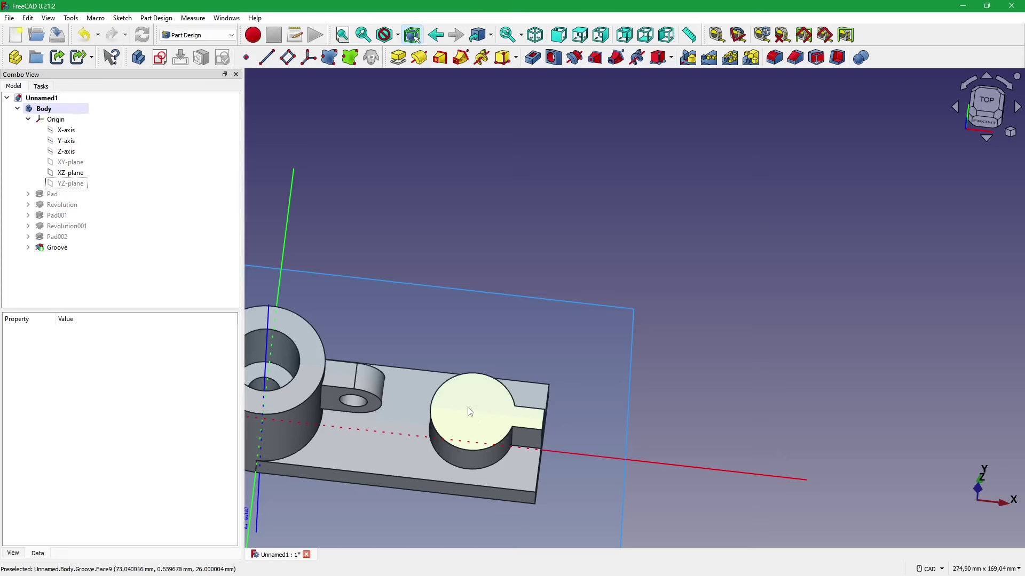
scroll(529, 389, "down", 2)
scroll(532, 385, "down", 1)
scroll(580, 428, "up", 3)
scroll(579, 431, "up", 2)
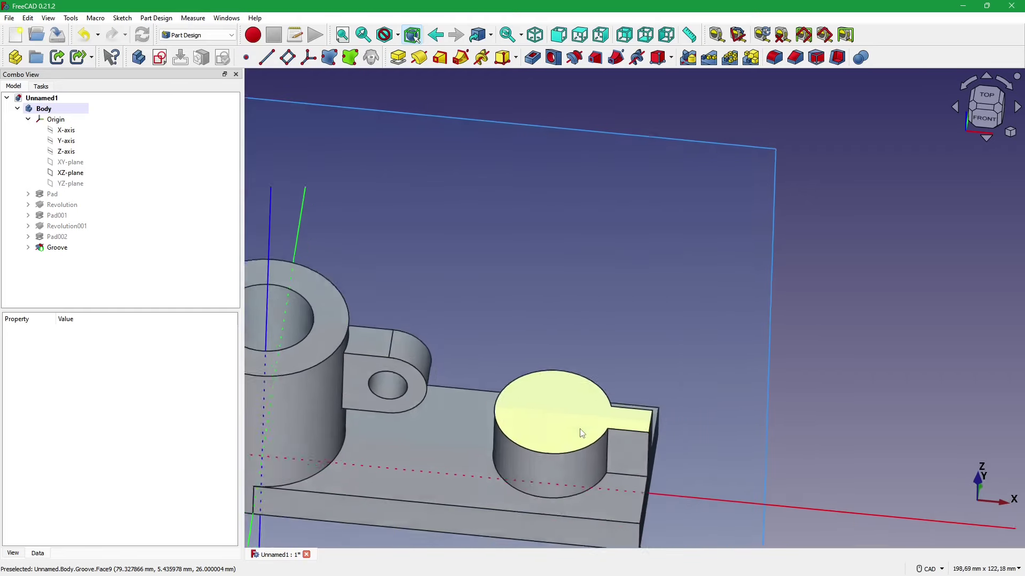
scroll(567, 413, "down", 1)
scroll(568, 413, "down", 1)
- Create Sketch006 on the XZ plane
left_click(555, 407)
scroll(555, 407, "up", 1)
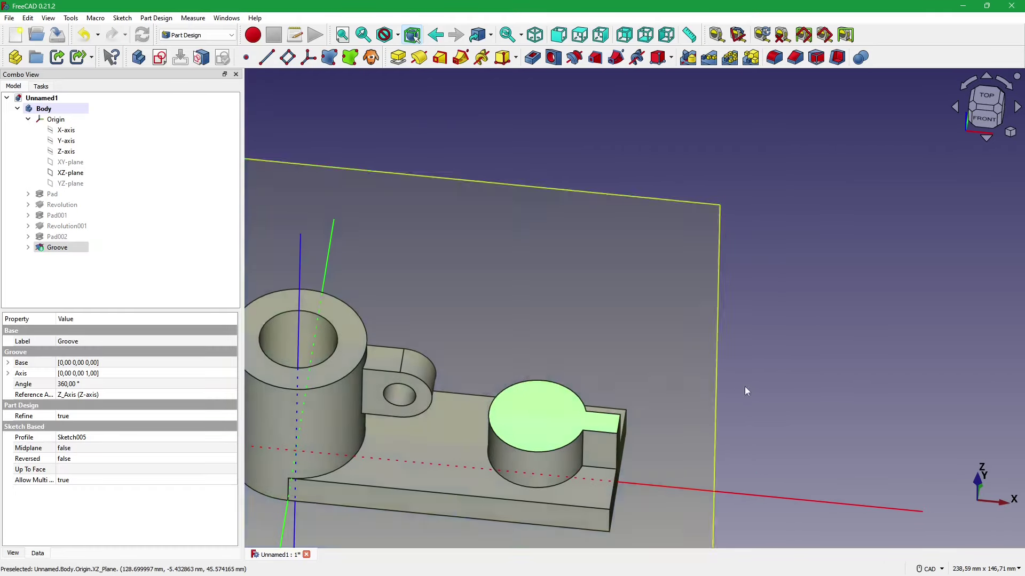
scroll(480, 199, "down", 1)
left_click(655, 196)
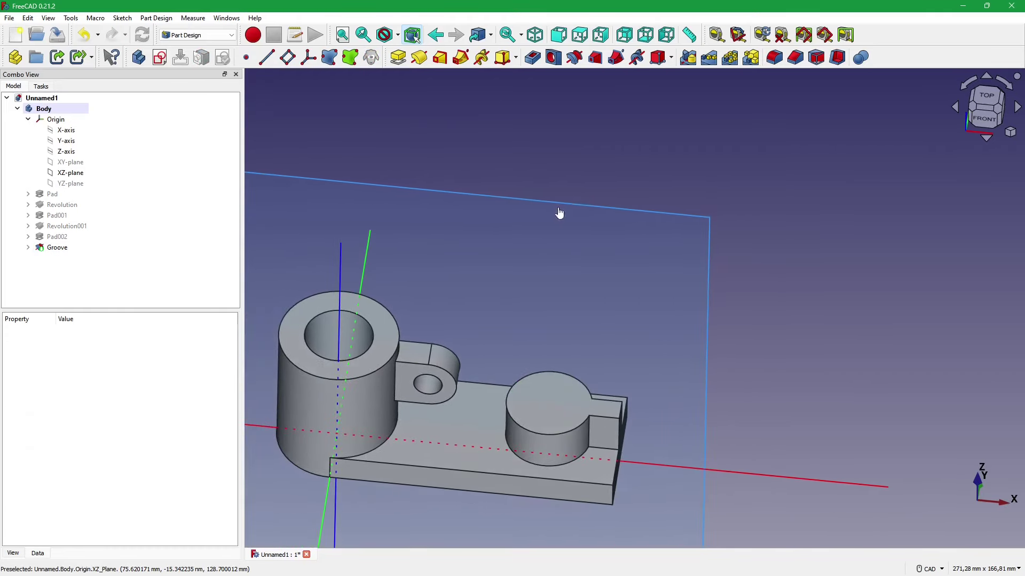
left_click(559, 208)
left_click(160, 57)
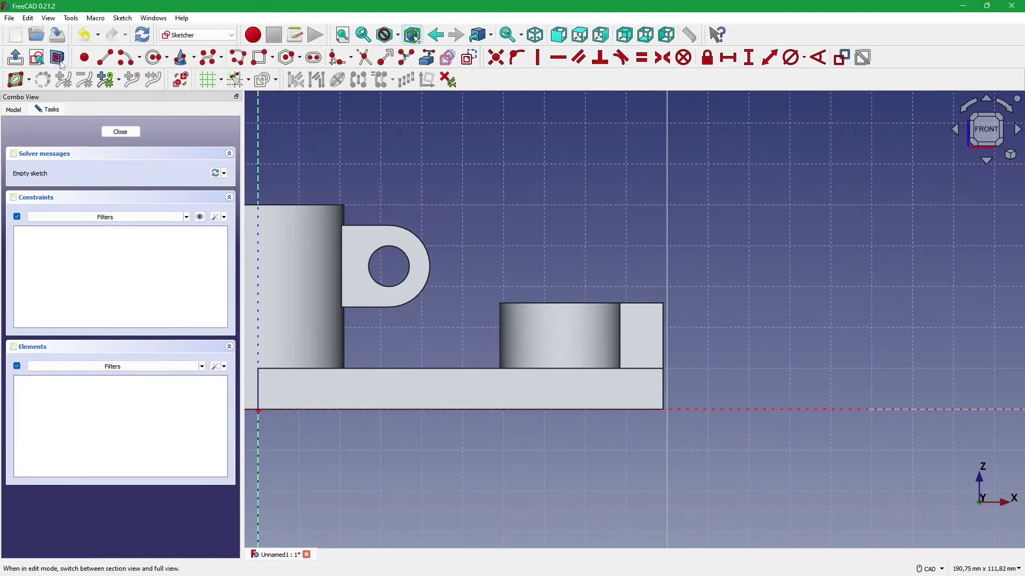
- Draw a rectangle from the boss top down to the base's bottom edge
scroll(576, 349, "up", 3)
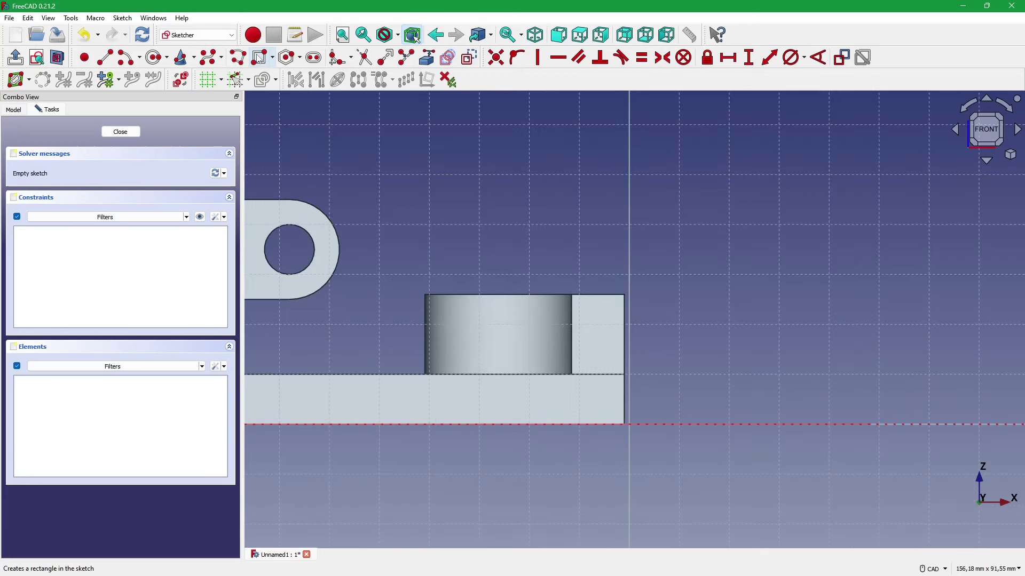
left_click(260, 57)
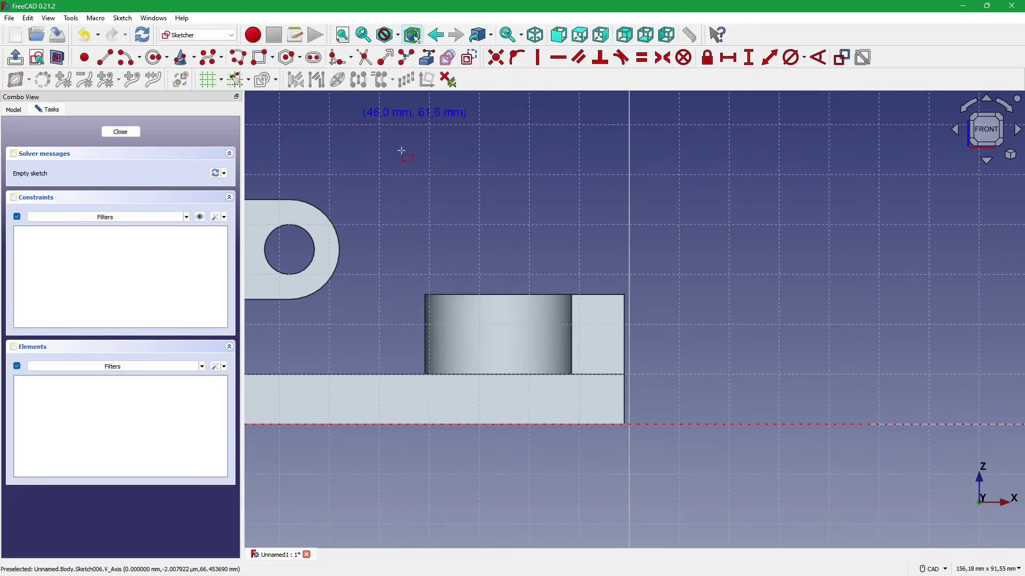
left_click(522, 295)
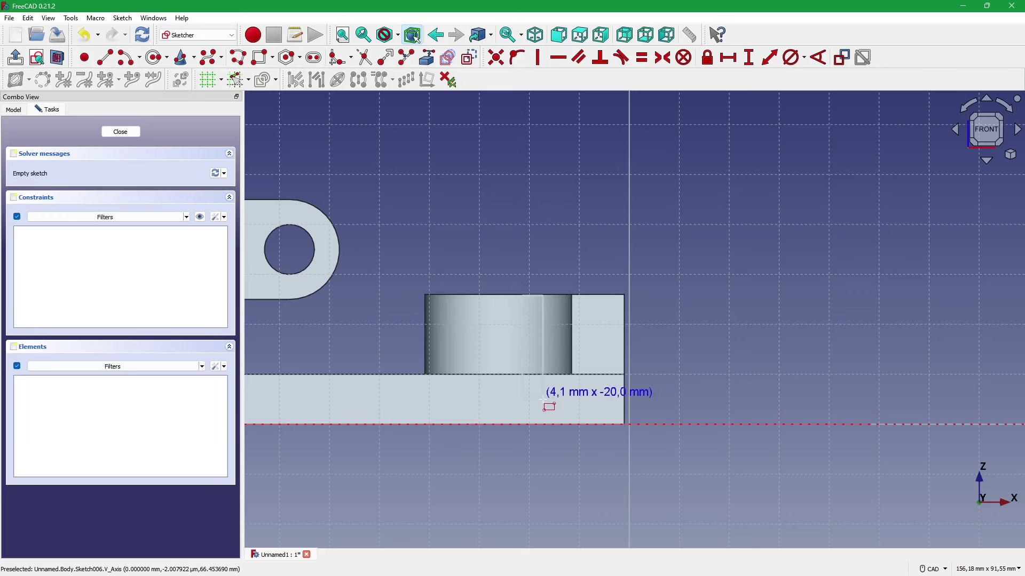
left_click(551, 425)
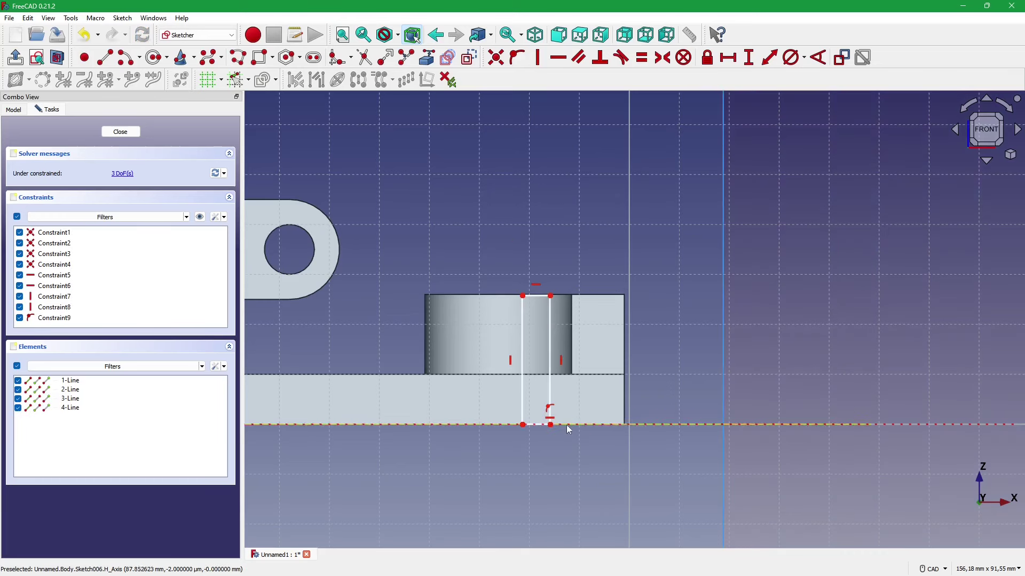
key("0")
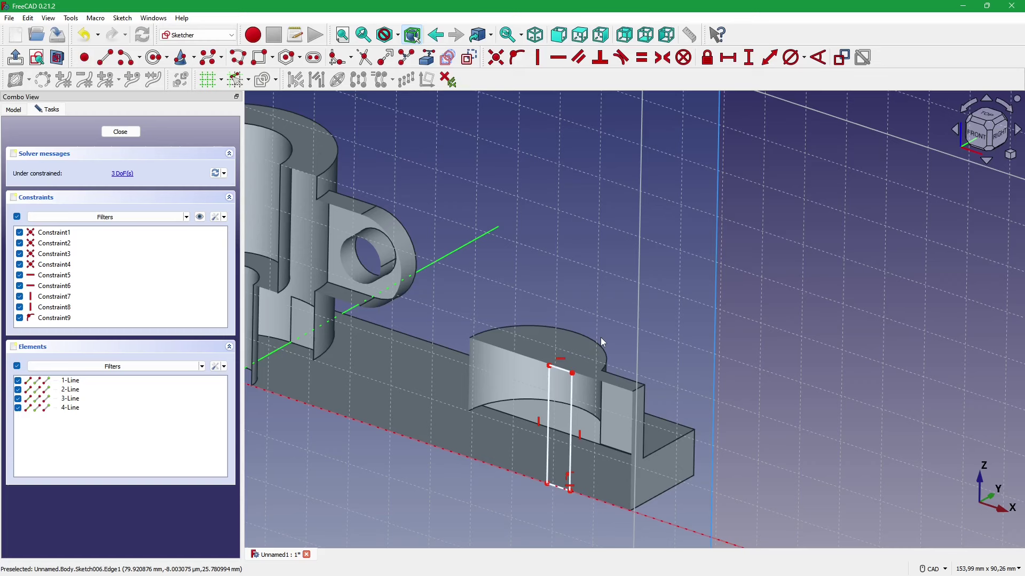
- Project the boss's curved top edge into the sketch and resize the rectangle
left_click(427, 57)
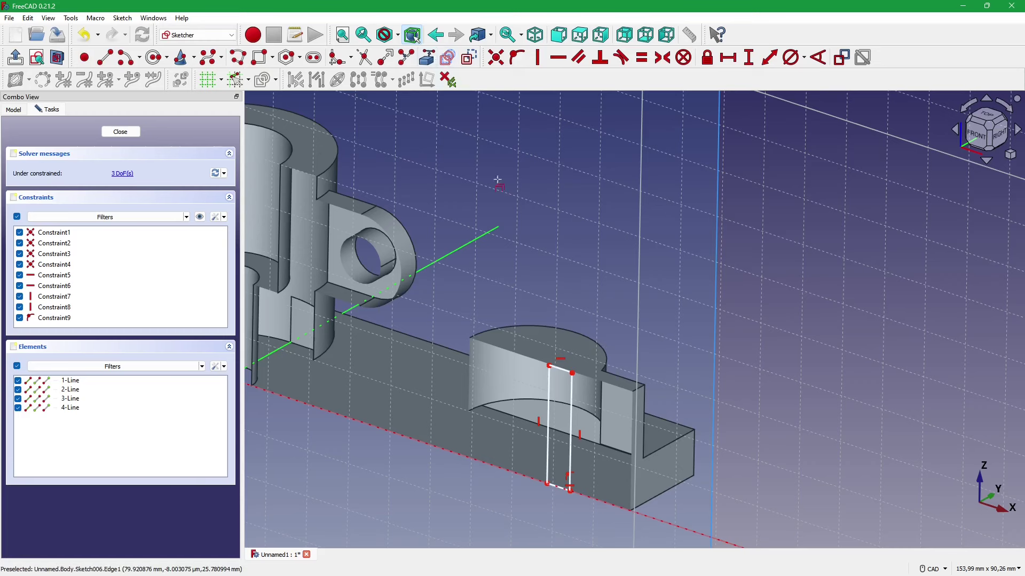
left_click(576, 322)
key("Escape")
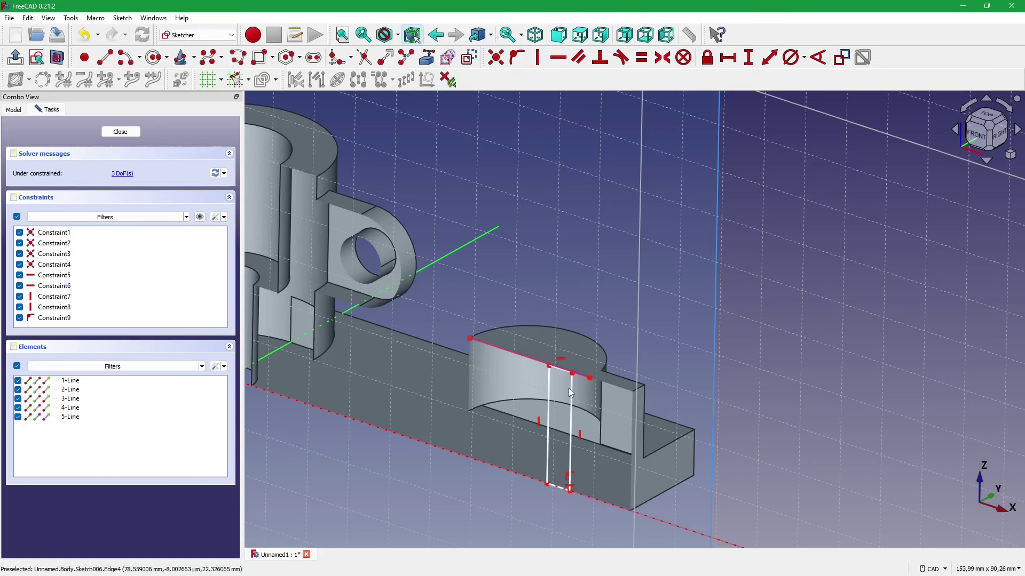
left_click_drag(570, 427, 631, 451)
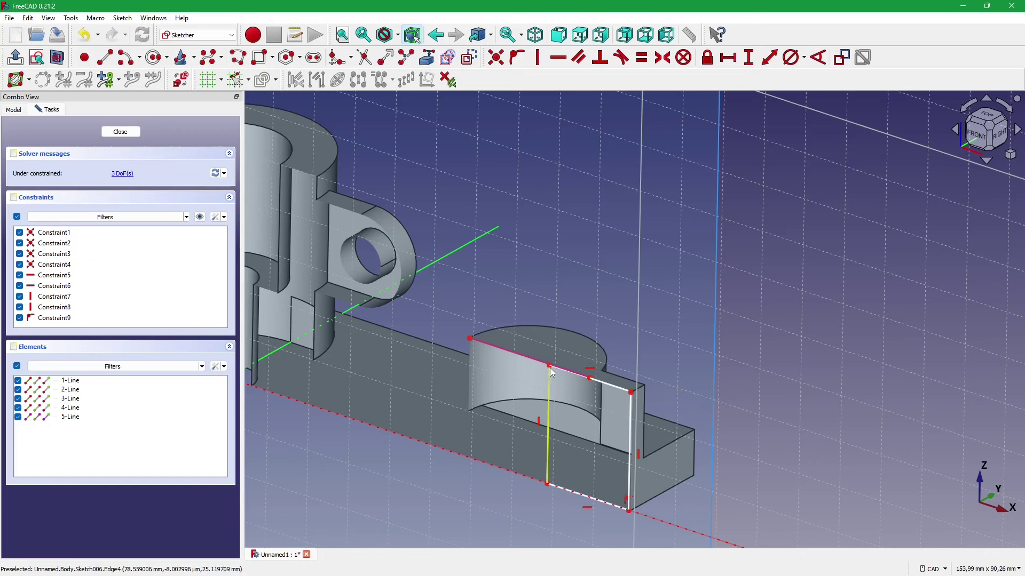
left_click_drag(551, 368, 580, 376)
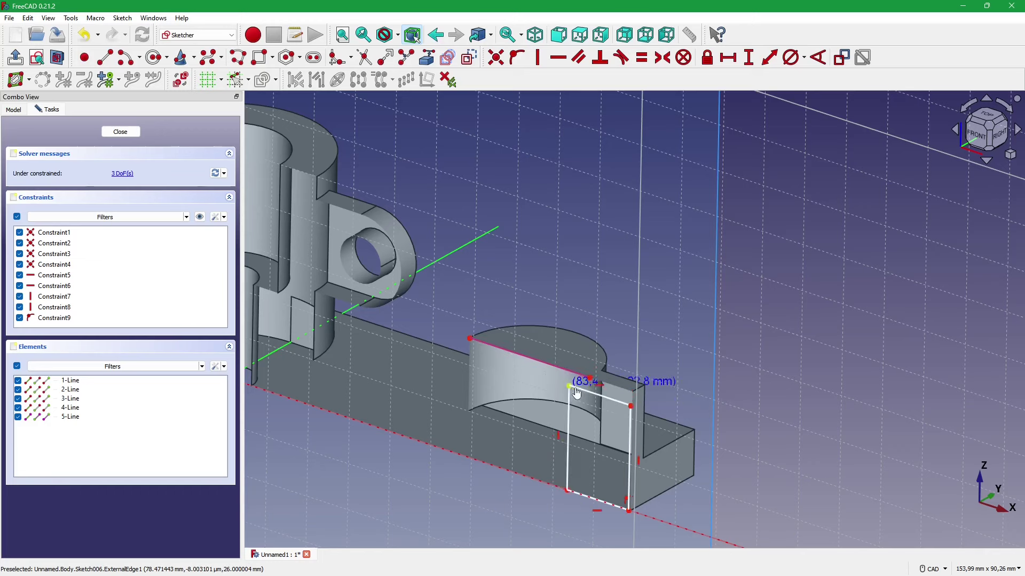
- Constrain the rectangle's top corner onto the projected boss edge
scroll(581, 240, "down", 2)
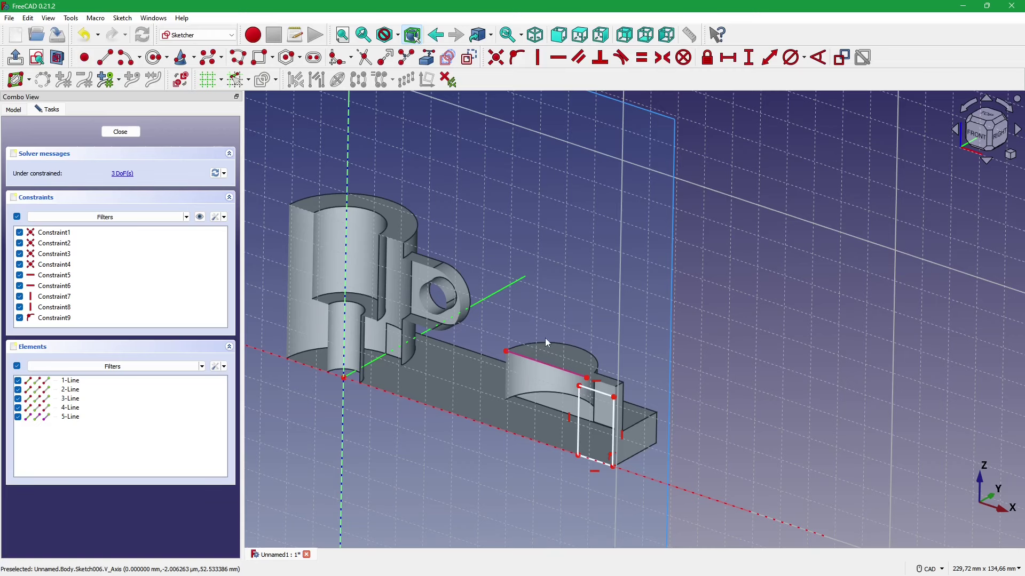
scroll(578, 365, "up", 1)
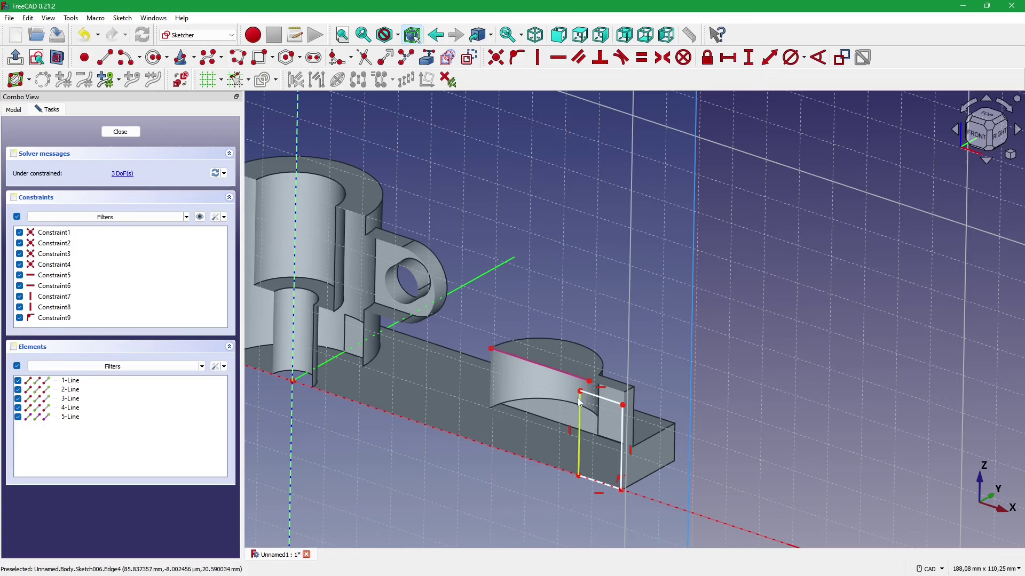
scroll(539, 344, "up", 2)
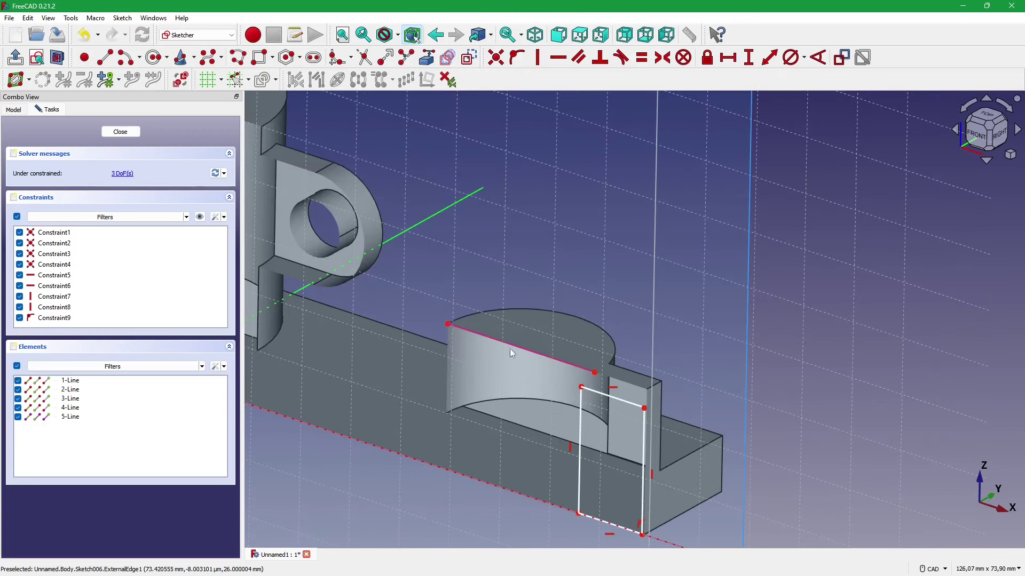
scroll(510, 347, "down", 1)
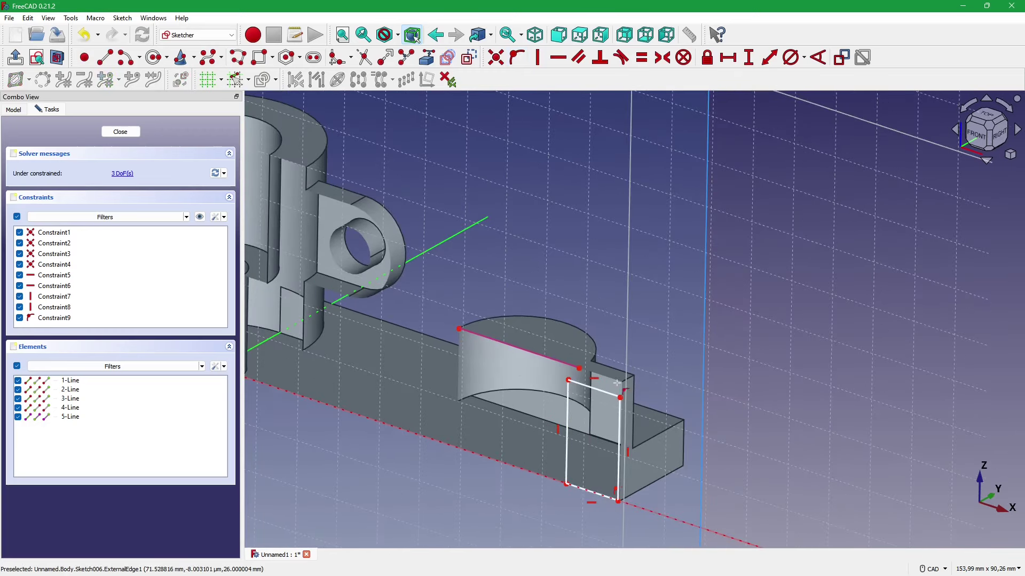
left_click(568, 380)
left_click(549, 359)
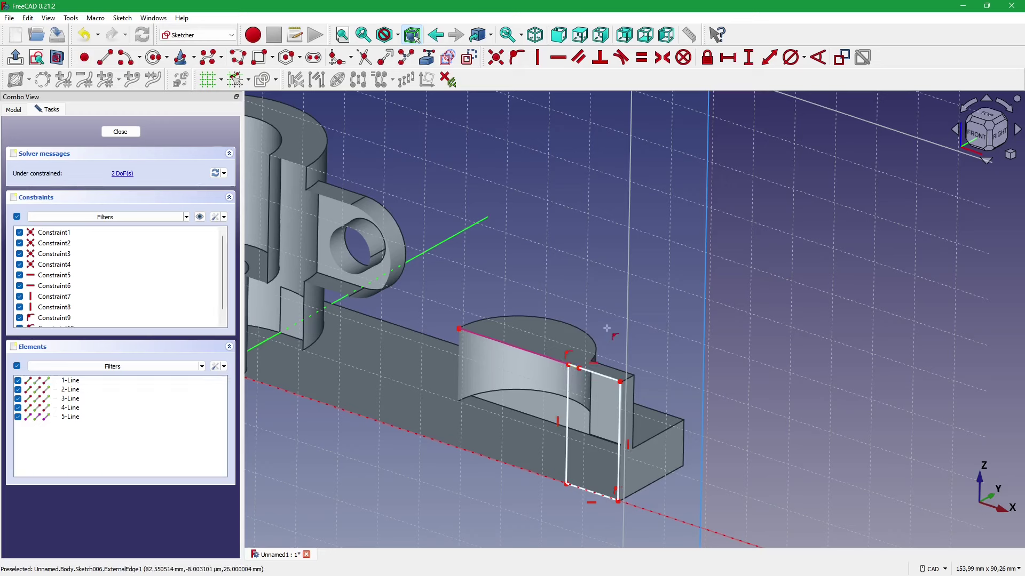
left_click(106, 57)
- Draw a vertical line from the projected top edge to the base's bottom edge
left_click(518, 350)
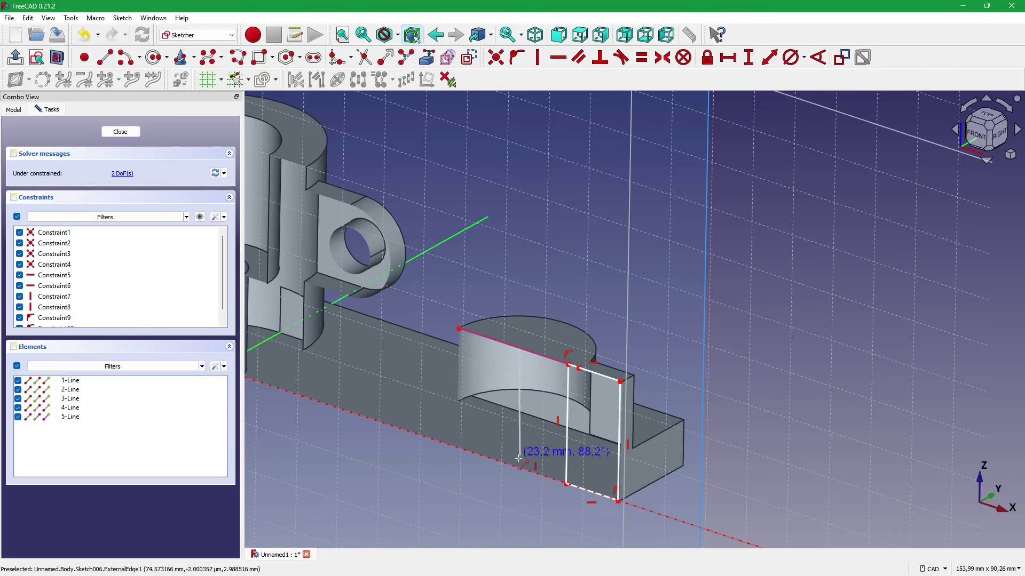
left_click(515, 467)
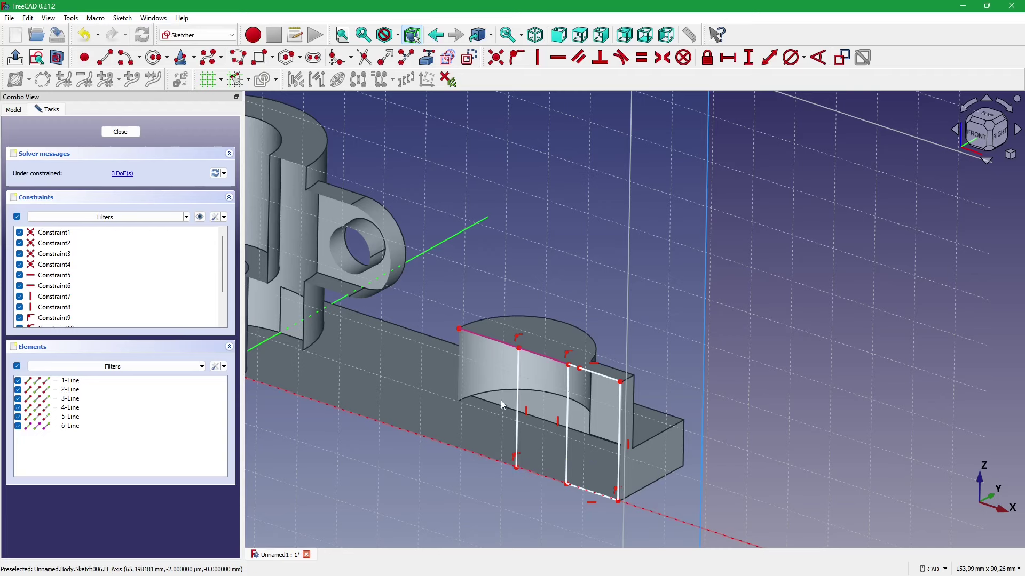
scroll(469, 388, "down", 2)
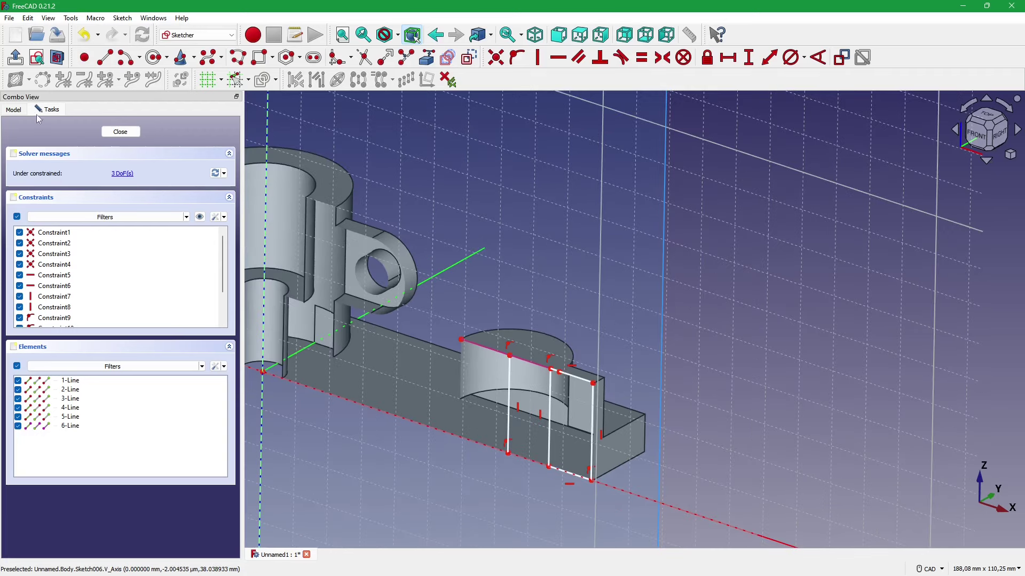
scroll(511, 382, "up", 4)
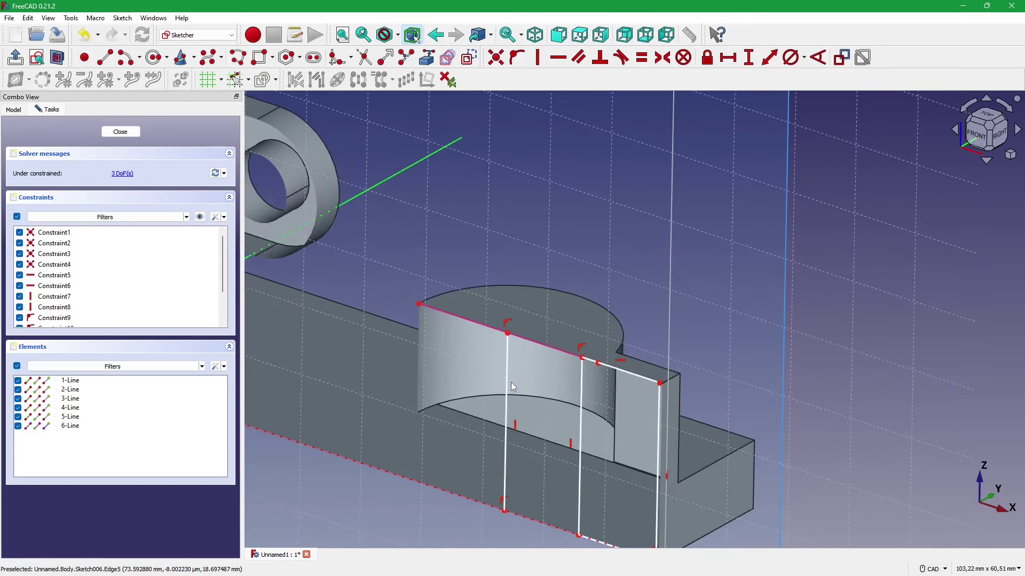
scroll(511, 382, "down", 3)
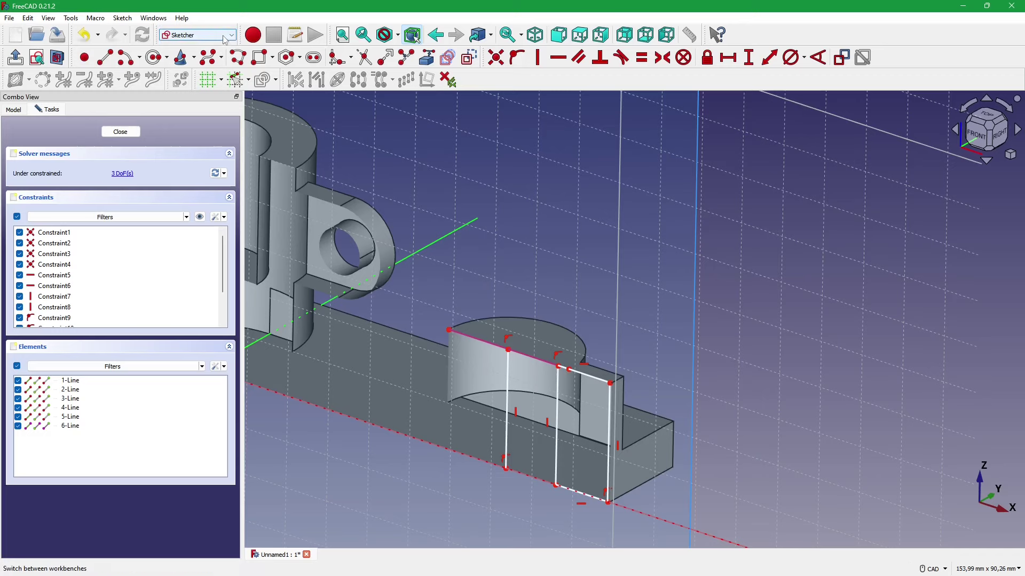
scroll(512, 410, "up", 2)
scroll(513, 414, "up", 2)
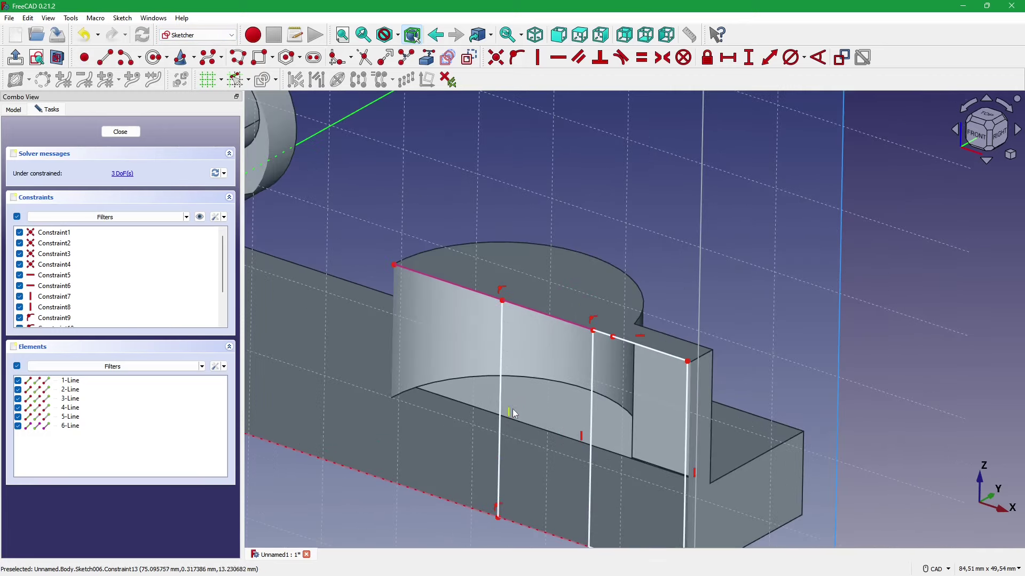
scroll(512, 414, "down", 2)
scroll(508, 409, "down", 2)
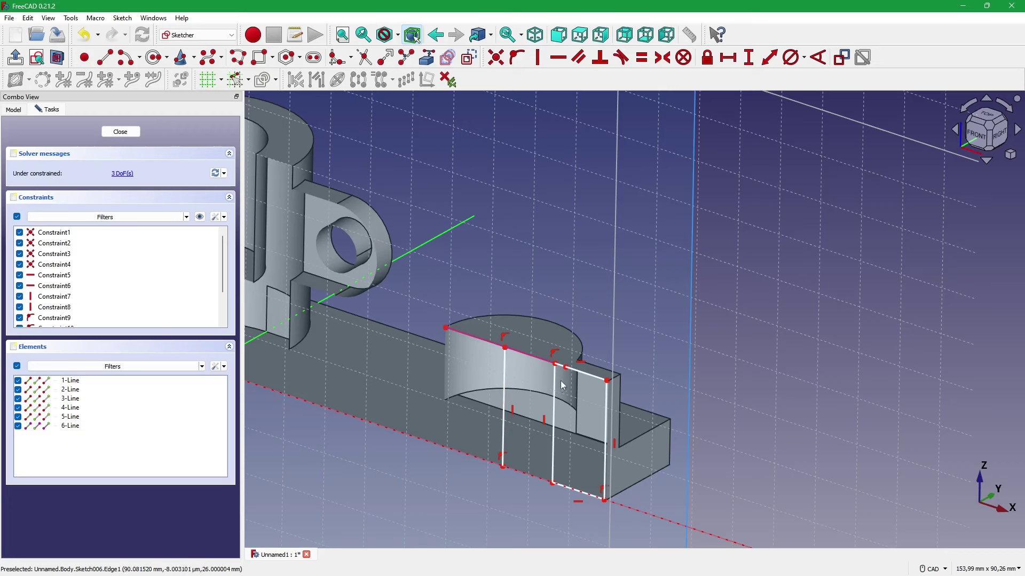
- Shift the rectangle right, make the line symmetric on the edge, and set it to construction
left_click_drag(562, 384, 620, 403)
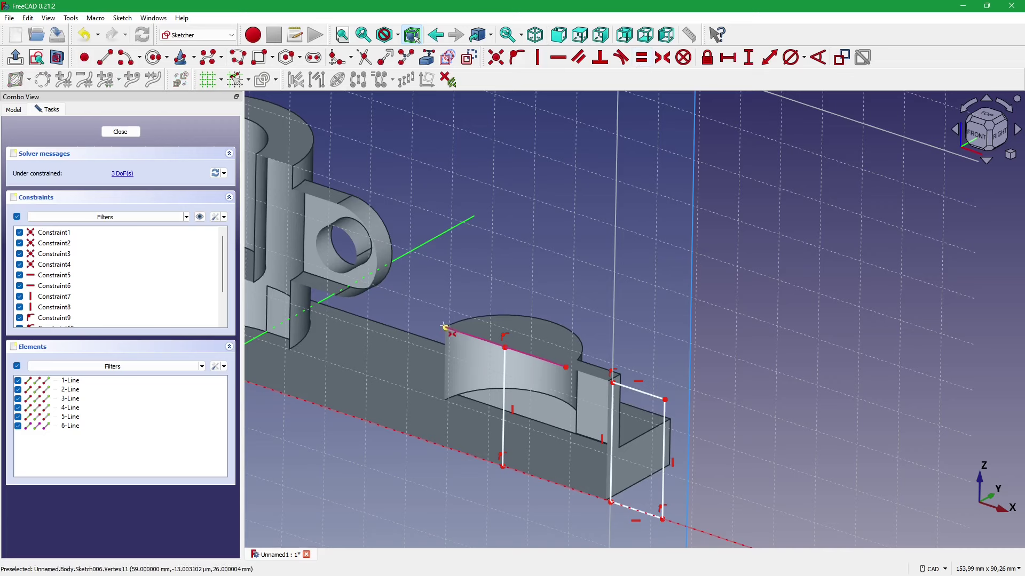
left_click(556, 368)
key("s")
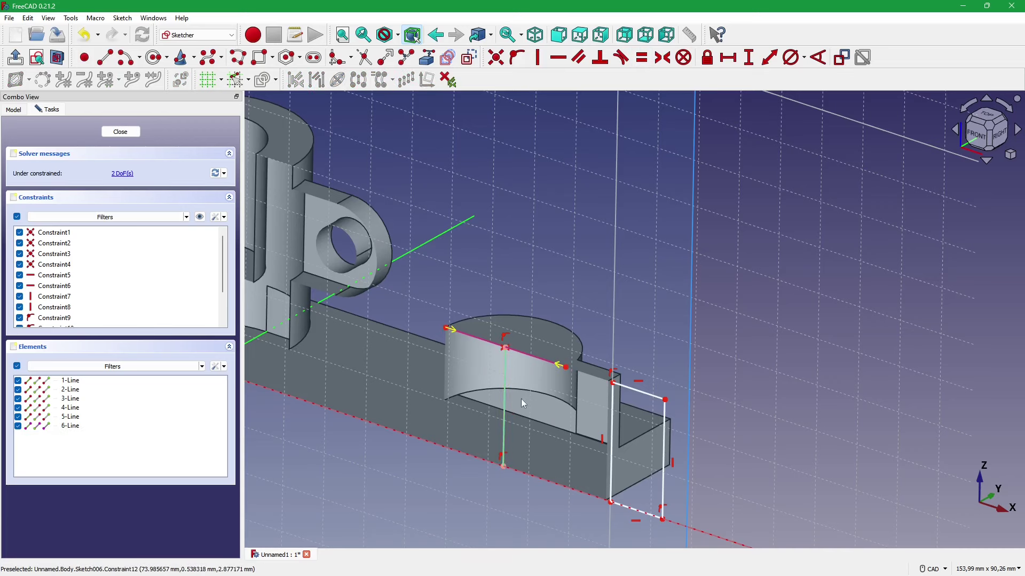
left_click(506, 382)
key("g")
key("n")
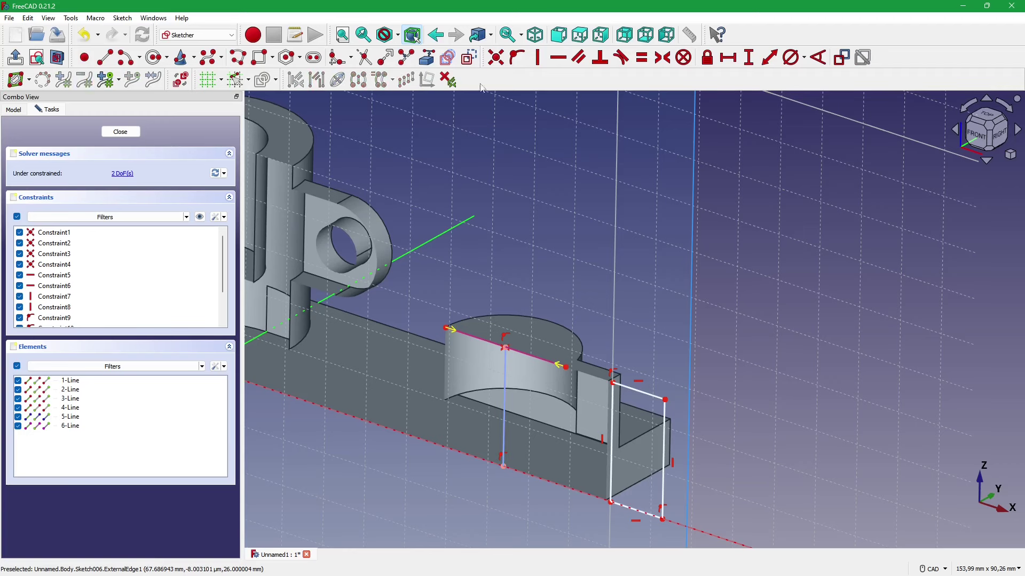
left_click(516, 57)
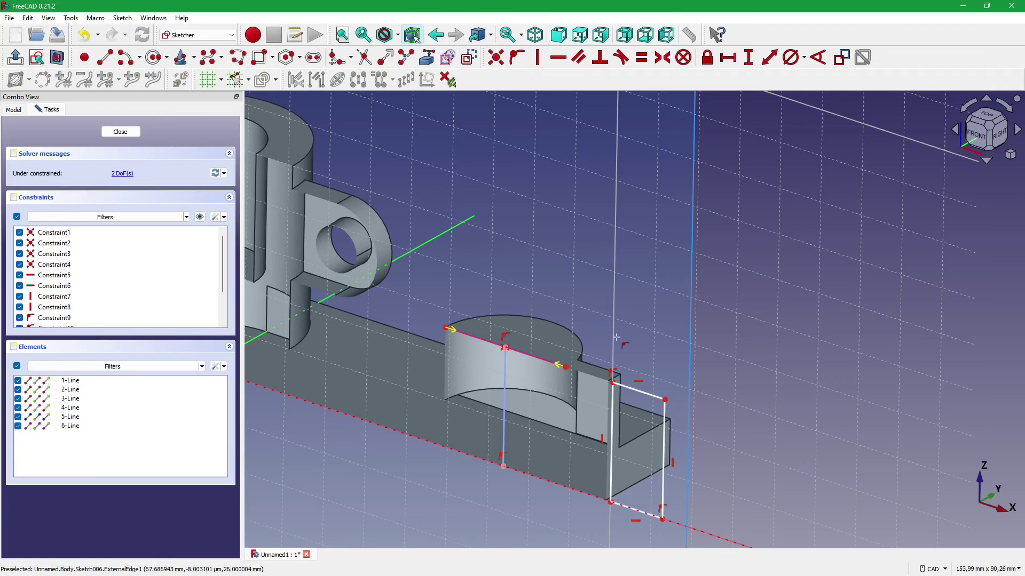
left_click(769, 57)
- Set the slot's top edge to 6 mm and attach the rectangle to the centre line
left_click(650, 394)
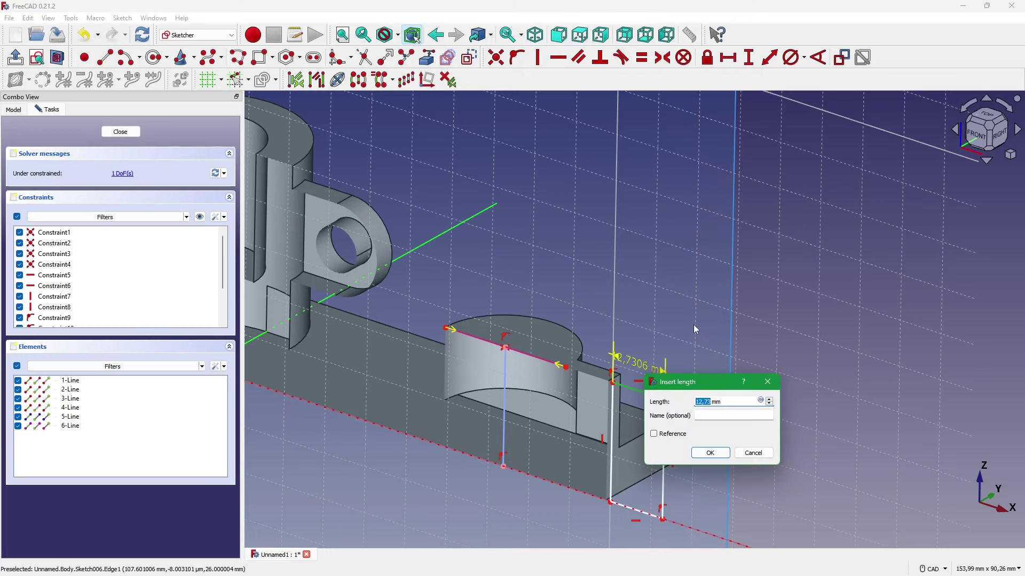
type("6")
key("Return")
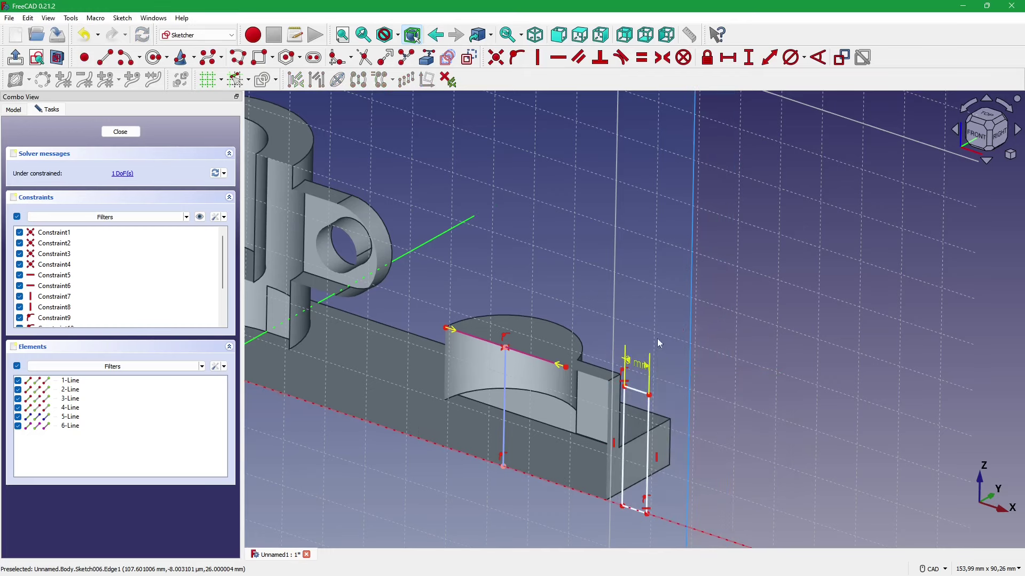
mouse_move(634, 366)
left_mouse_down()
mouse_move(699, 359)
mouse_move(731, 325)
left_mouse_up()
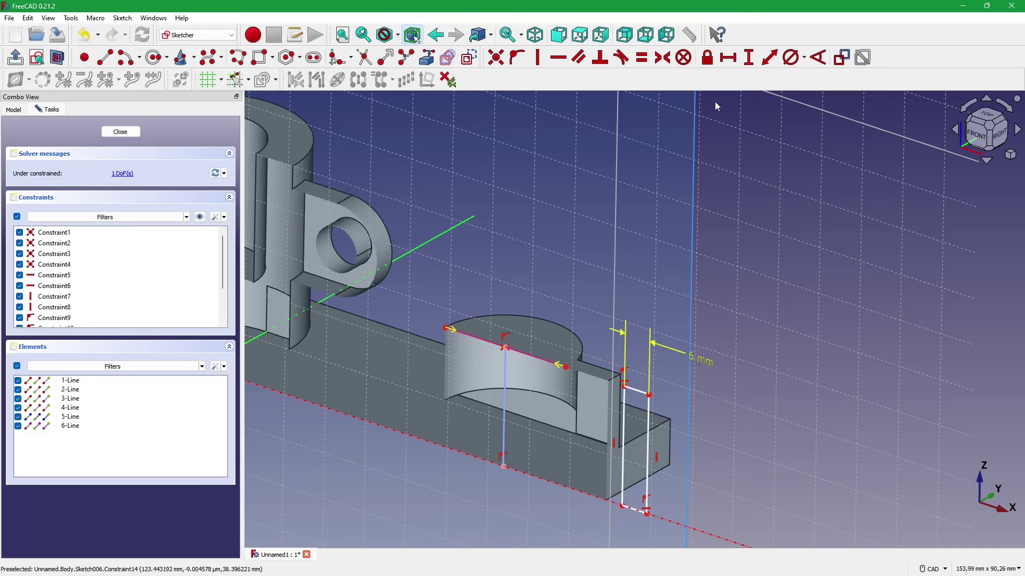
left_click(516, 57)
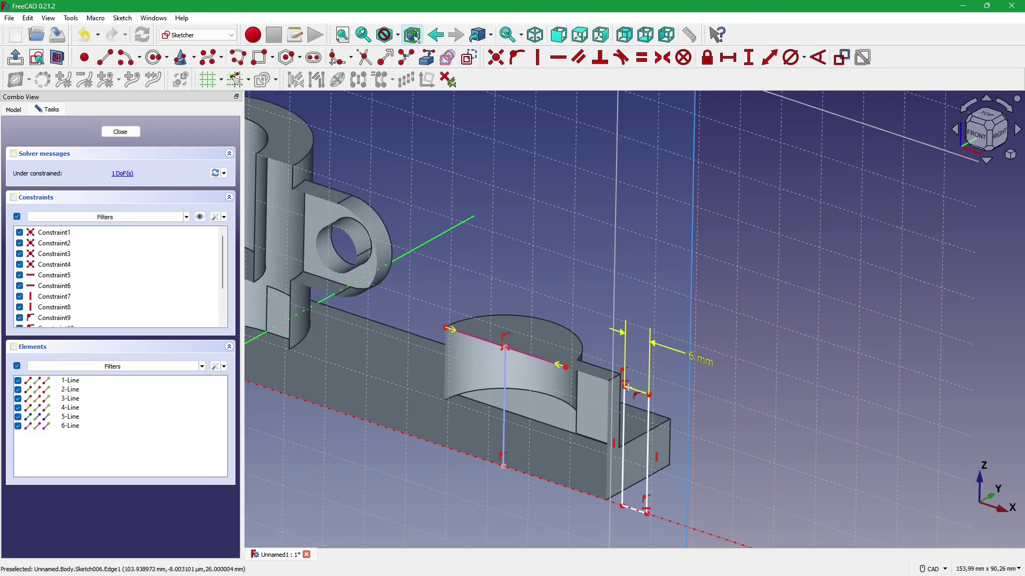
left_click(631, 388)
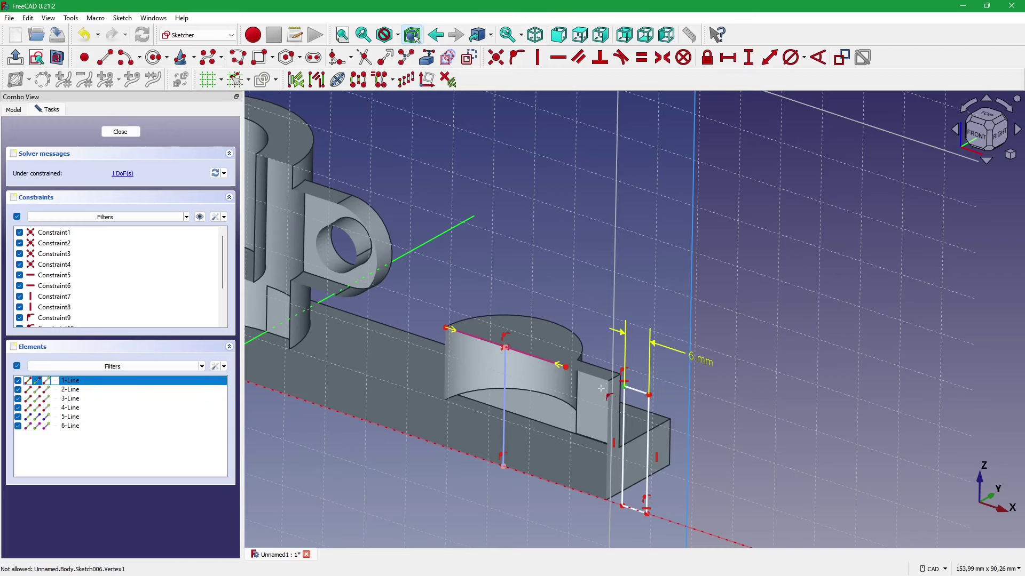
left_click(505, 382)
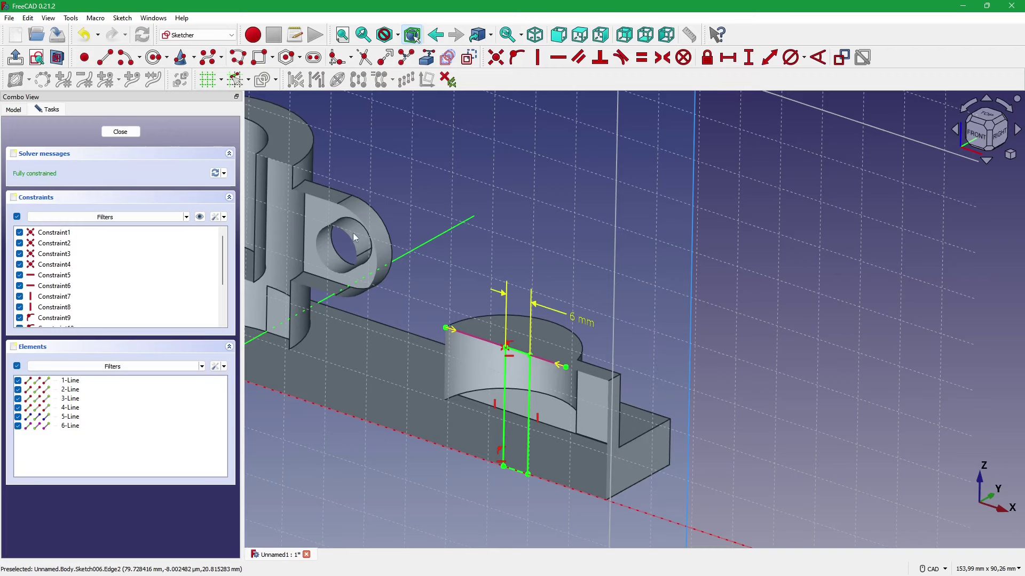
- Close Sketch006 and groove it around Construction line 1 as Groove001
left_click(120, 131)
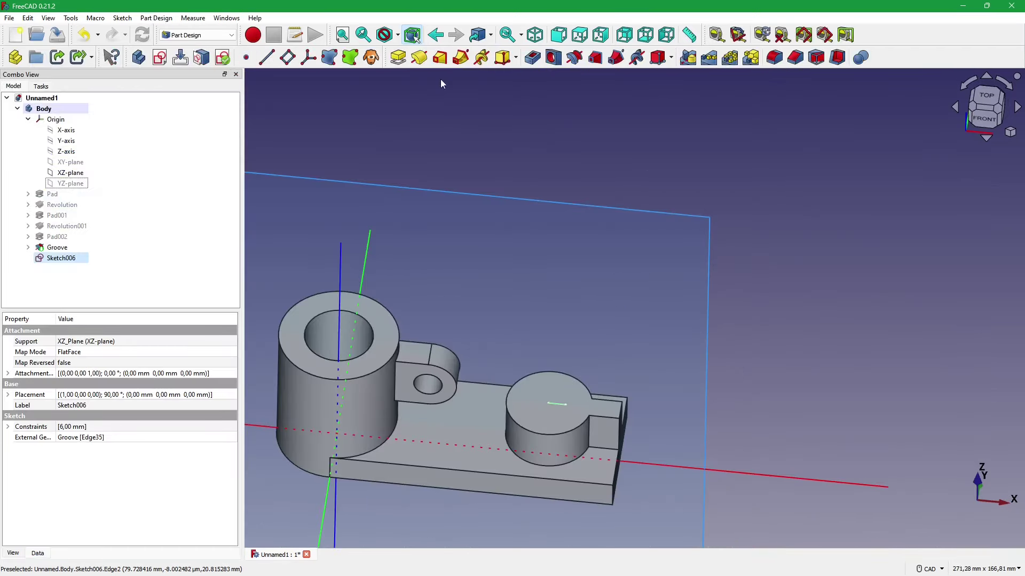
left_click(573, 60)
left_click(176, 151)
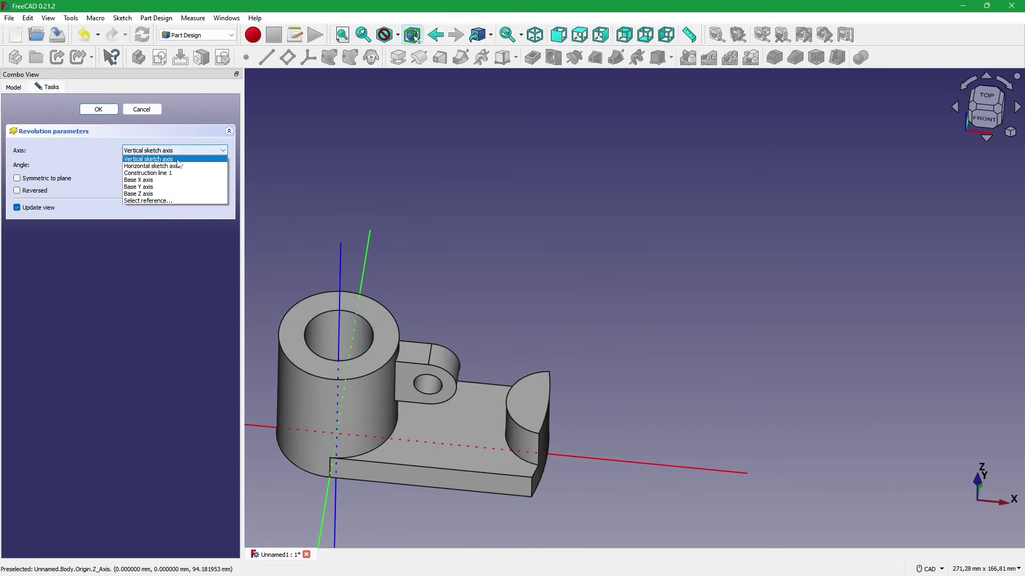
left_click(175, 174)
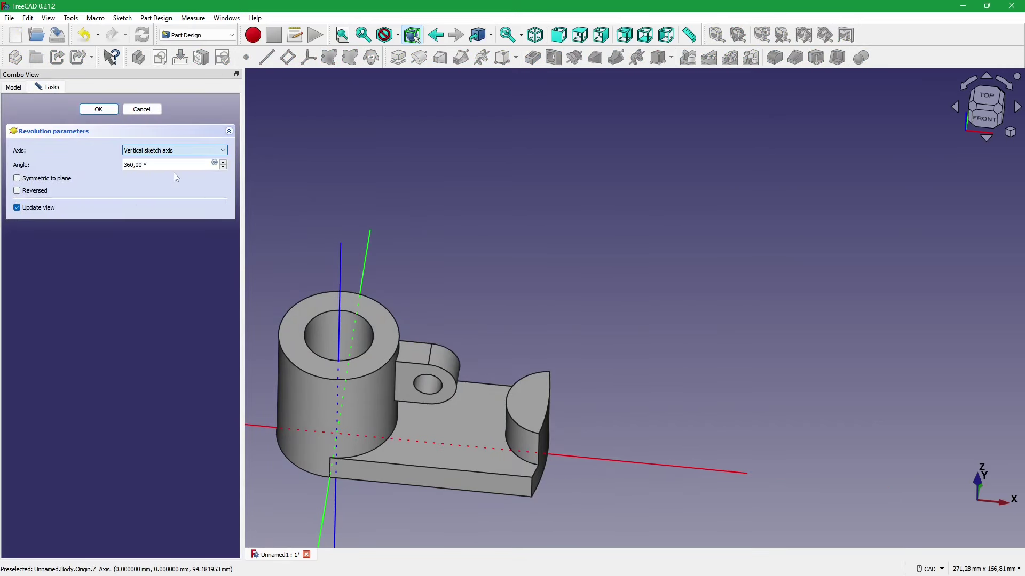
left_click(101, 109)
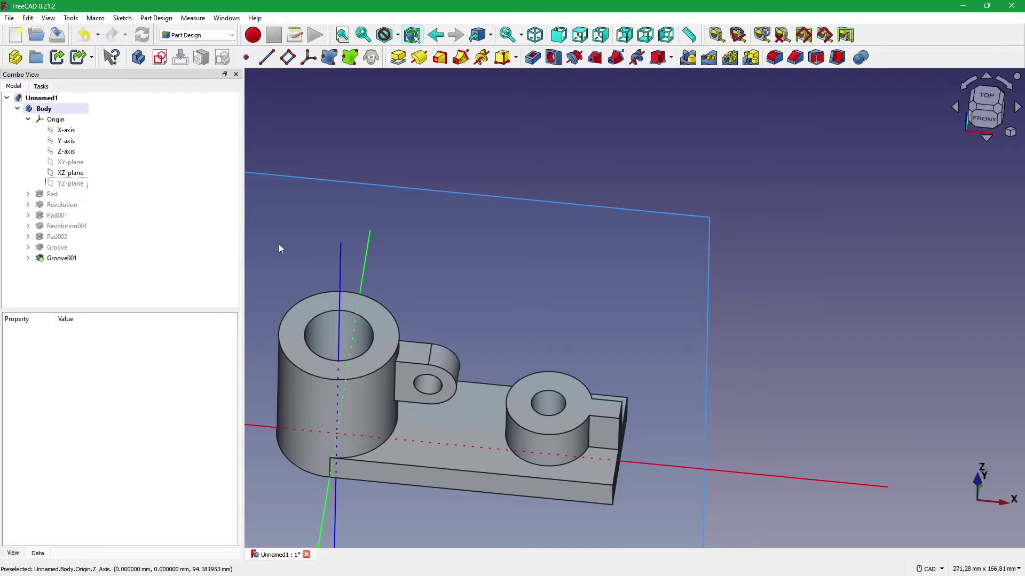
scroll(288, 254, "up", 5)
middle_click_drag(303, 259, 203, 361)
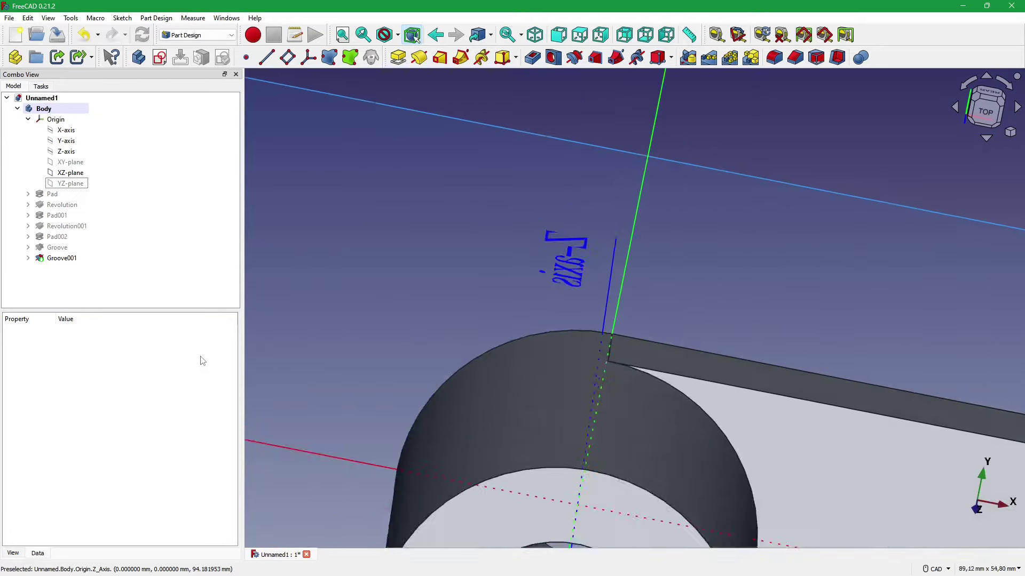
key("0")
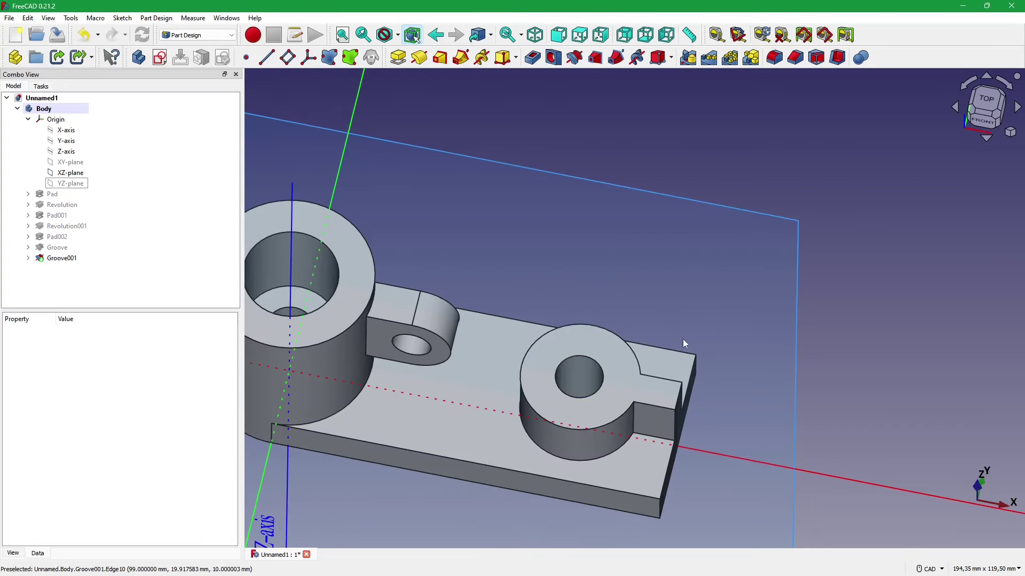
scroll(821, 376, "down", 3)
scroll(795, 387, "up", 2)
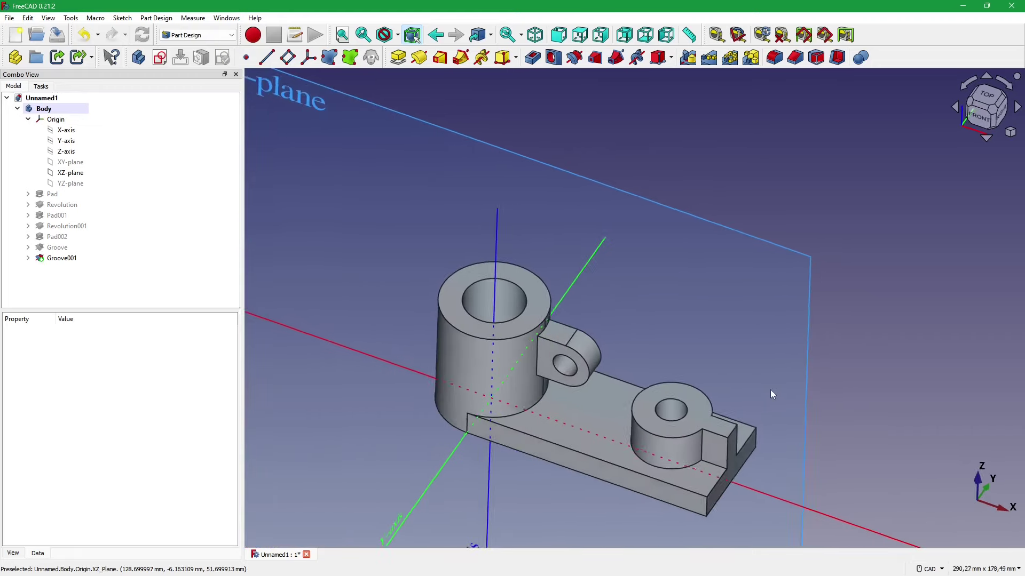
scroll(744, 383, "up", 1)
scroll(744, 384, "up", 1)
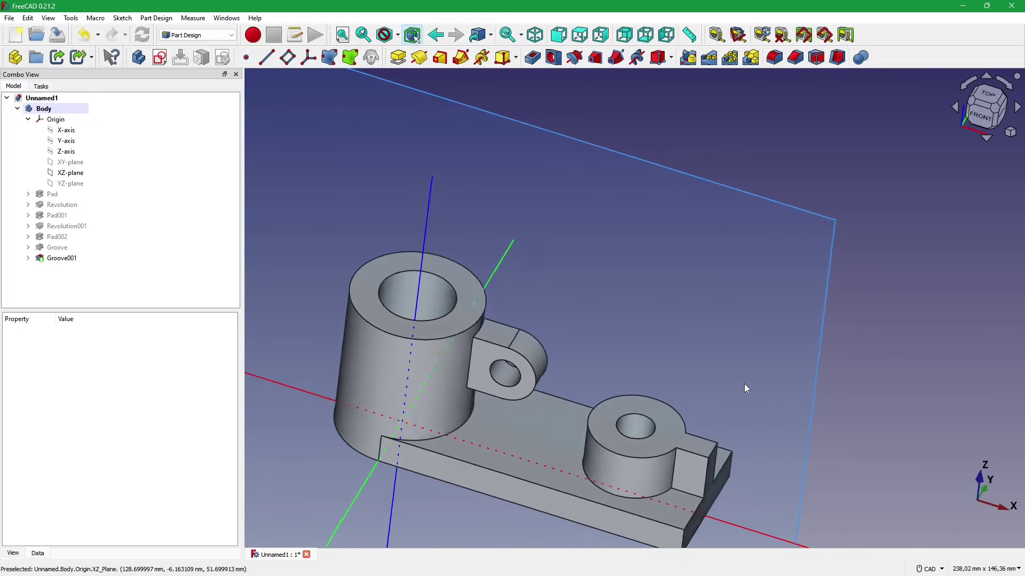
key("0")
scroll(744, 383, "up", 2)
scroll(743, 383, "up", 1)
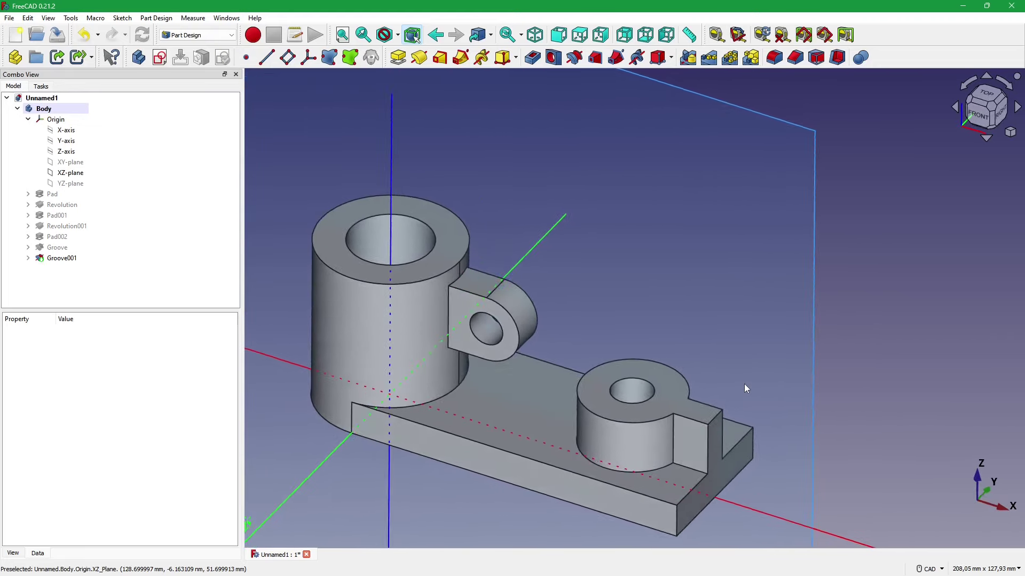
middle_click_drag(744, 384, 715, 320)
scroll(729, 372, "up", 3)
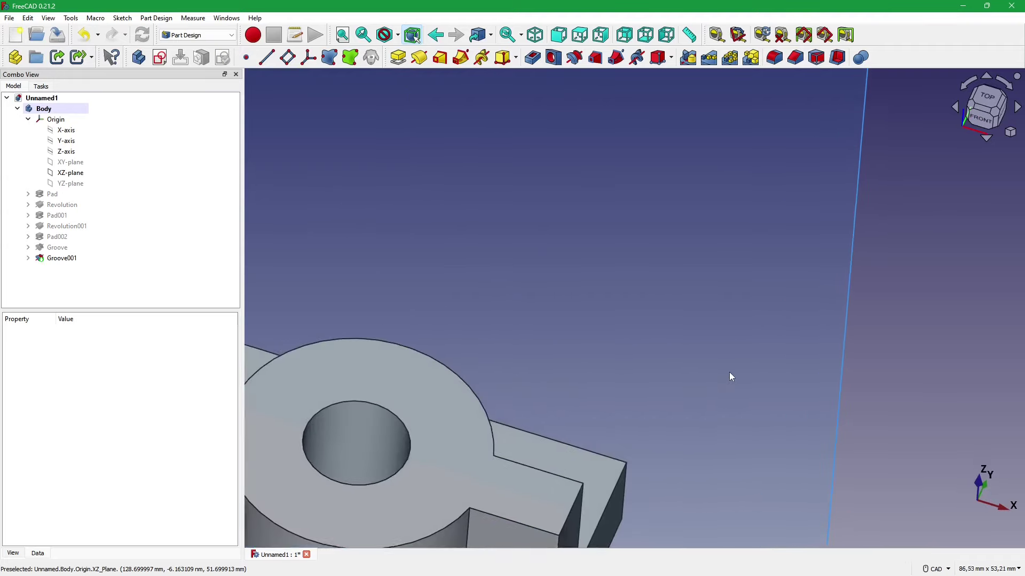
scroll(724, 376, "down", 1)
scroll(725, 381, "down", 1)
scroll(706, 383, "down", 1)
scroll(682, 369, "down", 2)
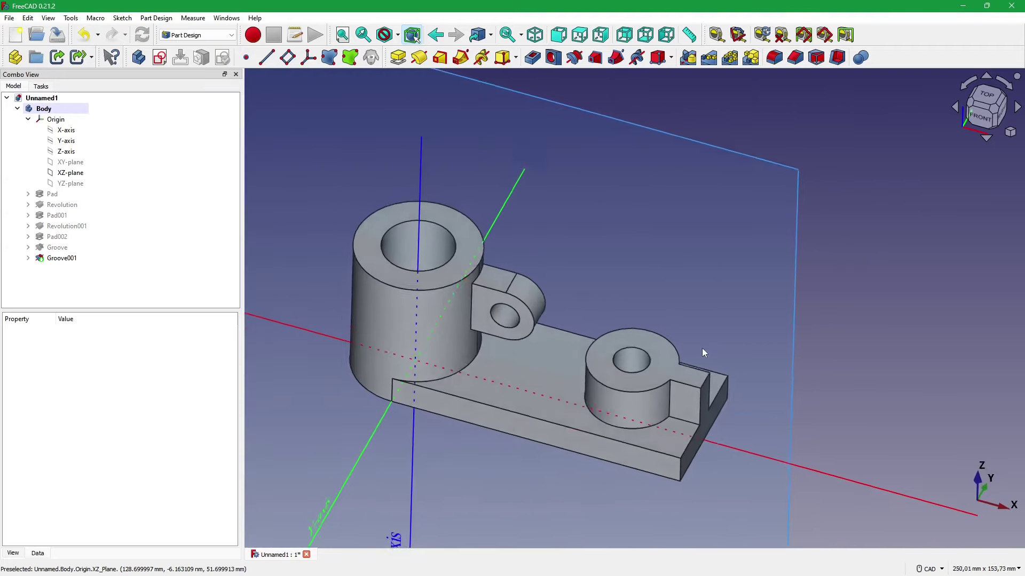
scroll(702, 350, "down", 1)
middle_click_drag(675, 307, 451, 159)
scroll(452, 159, "up", 1)
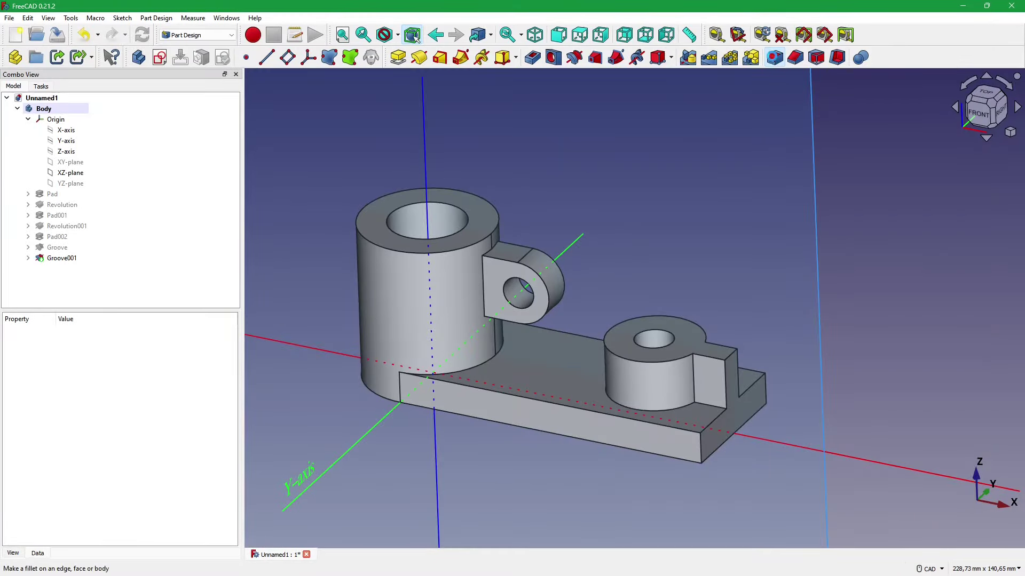
- Fillet the block's vertical edge beside the grooved boss, then return to the isometric view
left_click(774, 57)
left_click(728, 356)
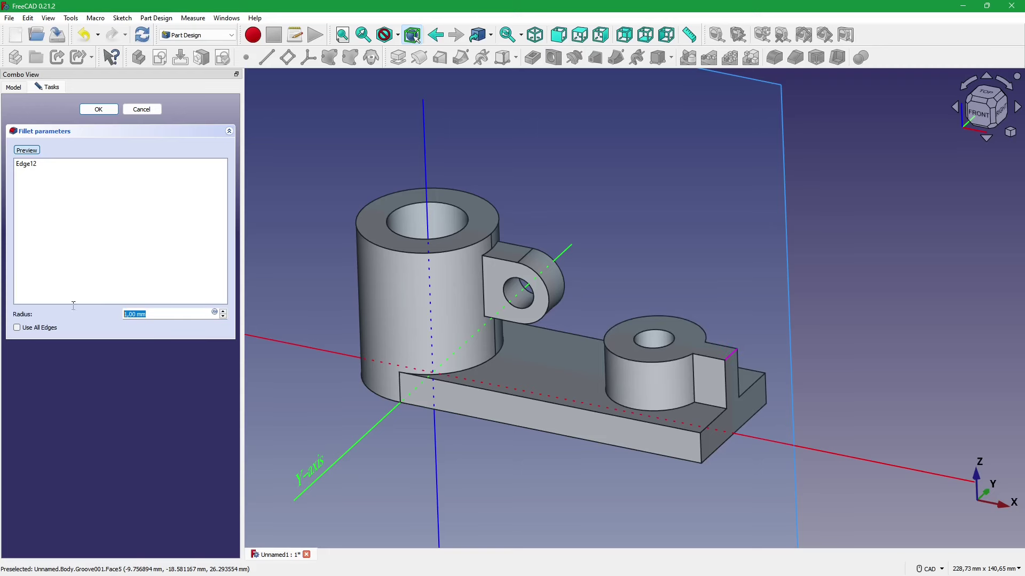
key("Return")
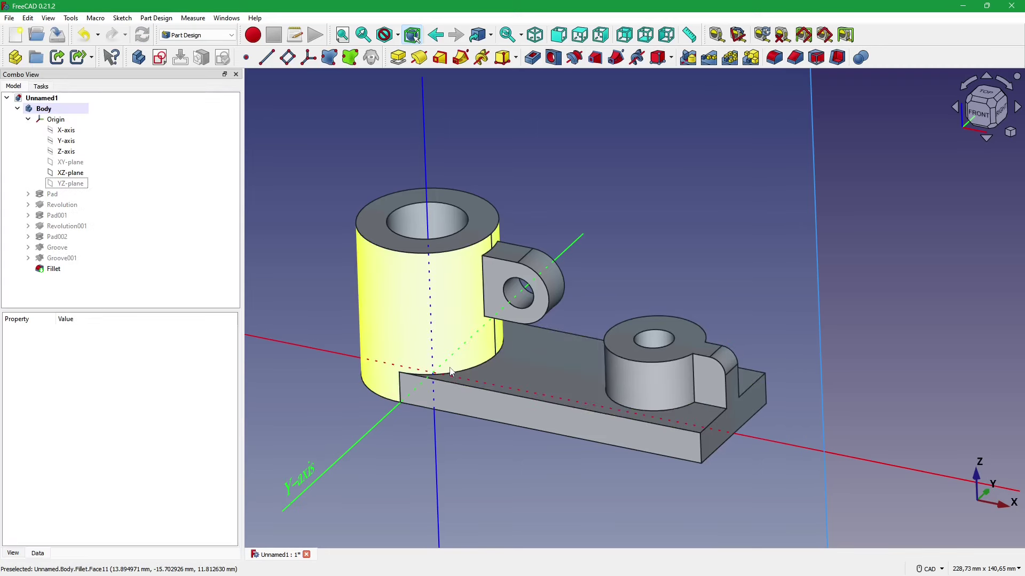
middle_click_drag(960, 298, 143, 371)
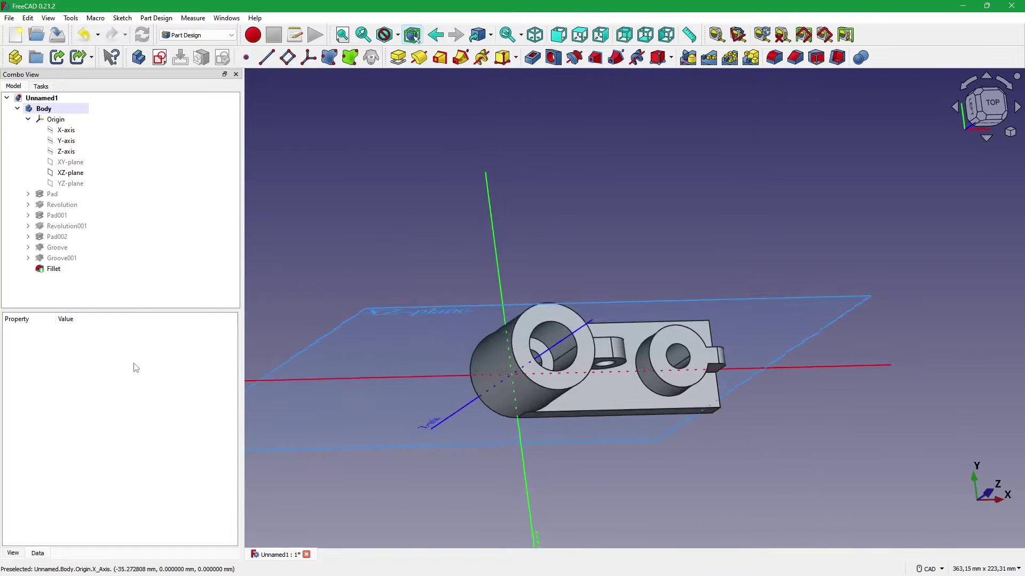
key("0")
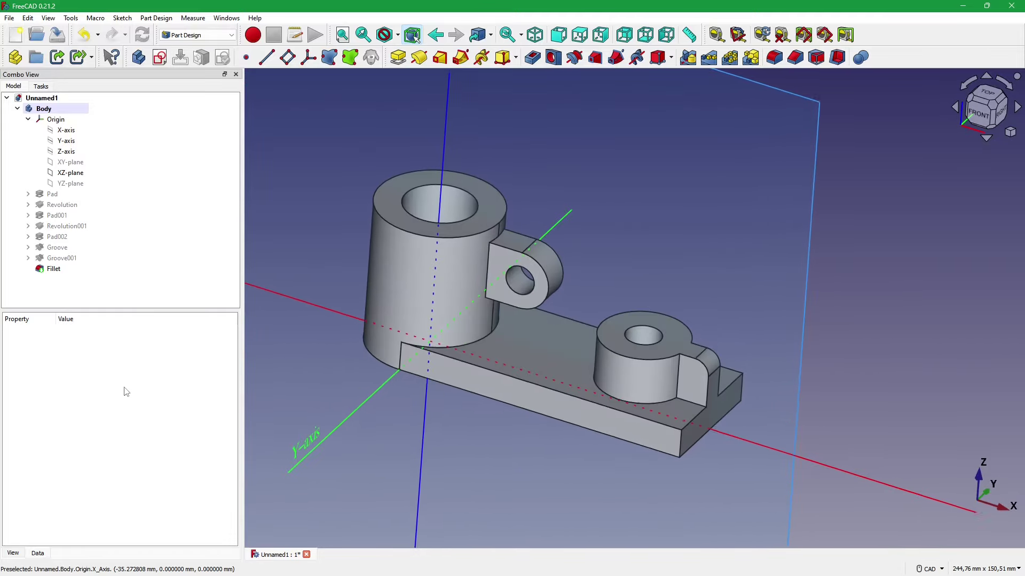